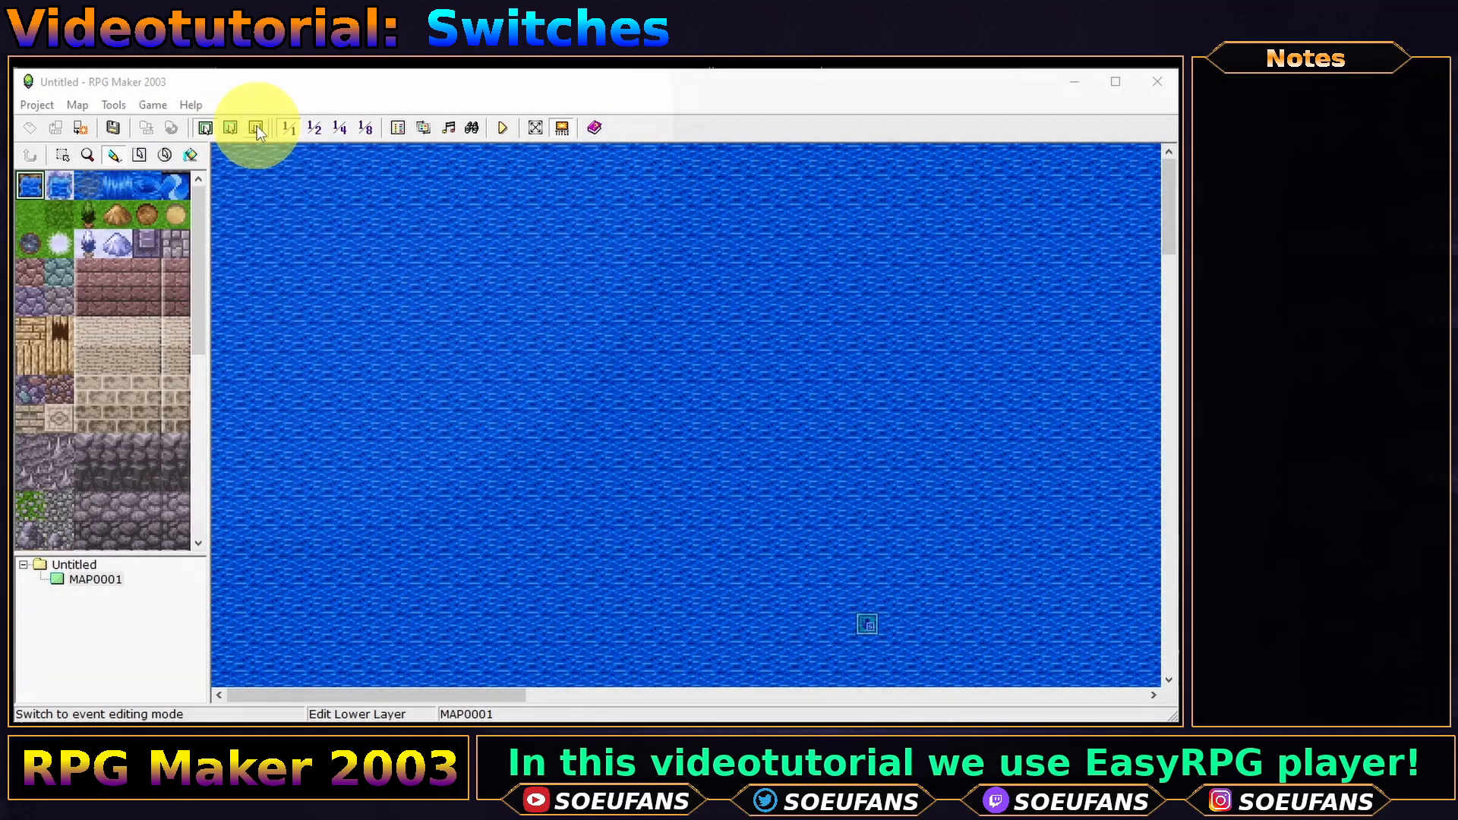
# - Create a new event at map tile (008, 006) and enable its first switch condition
pyautogui.click(256, 127)
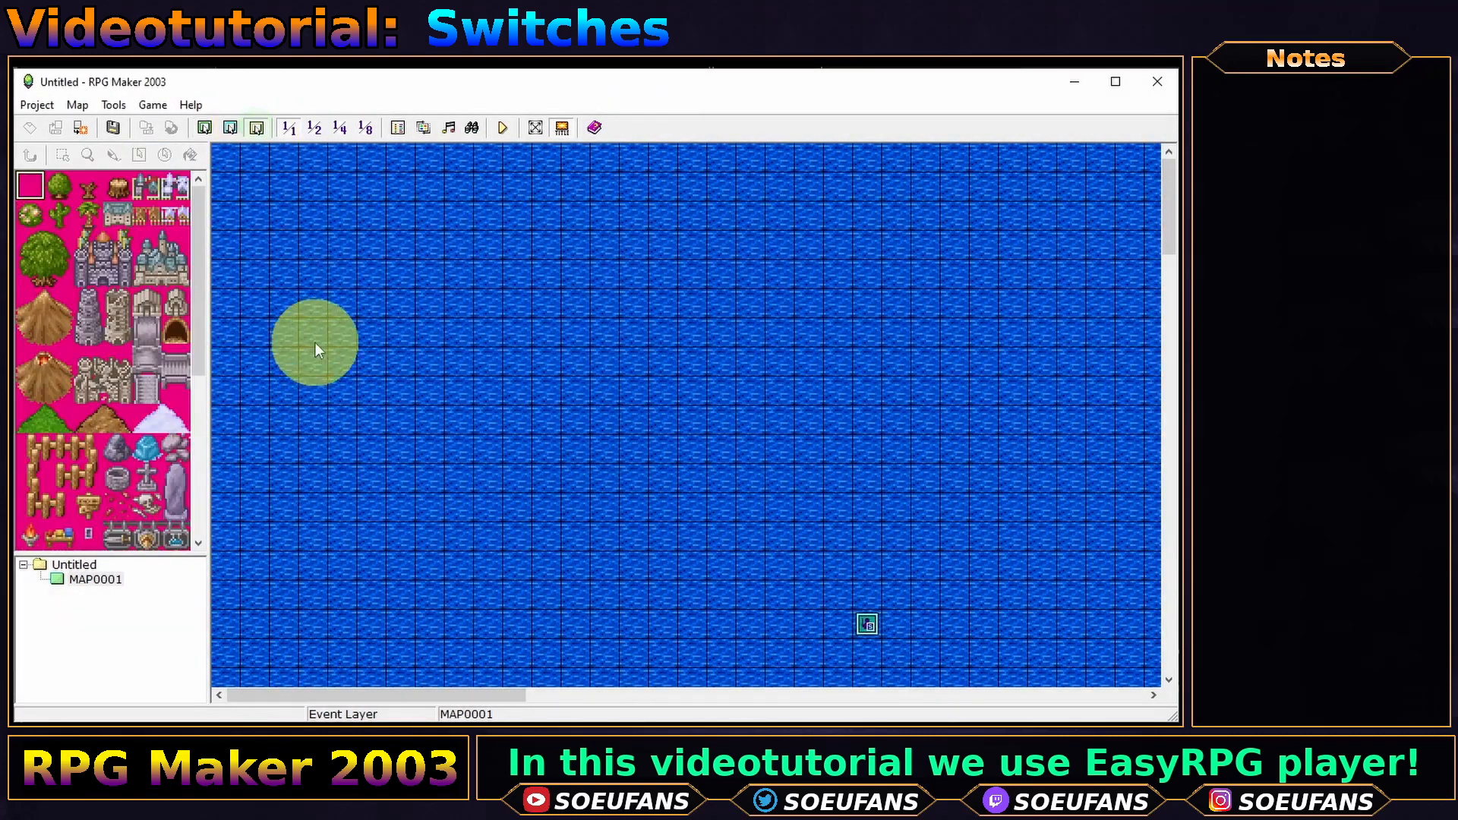
pyautogui.doubleClick(470, 339)
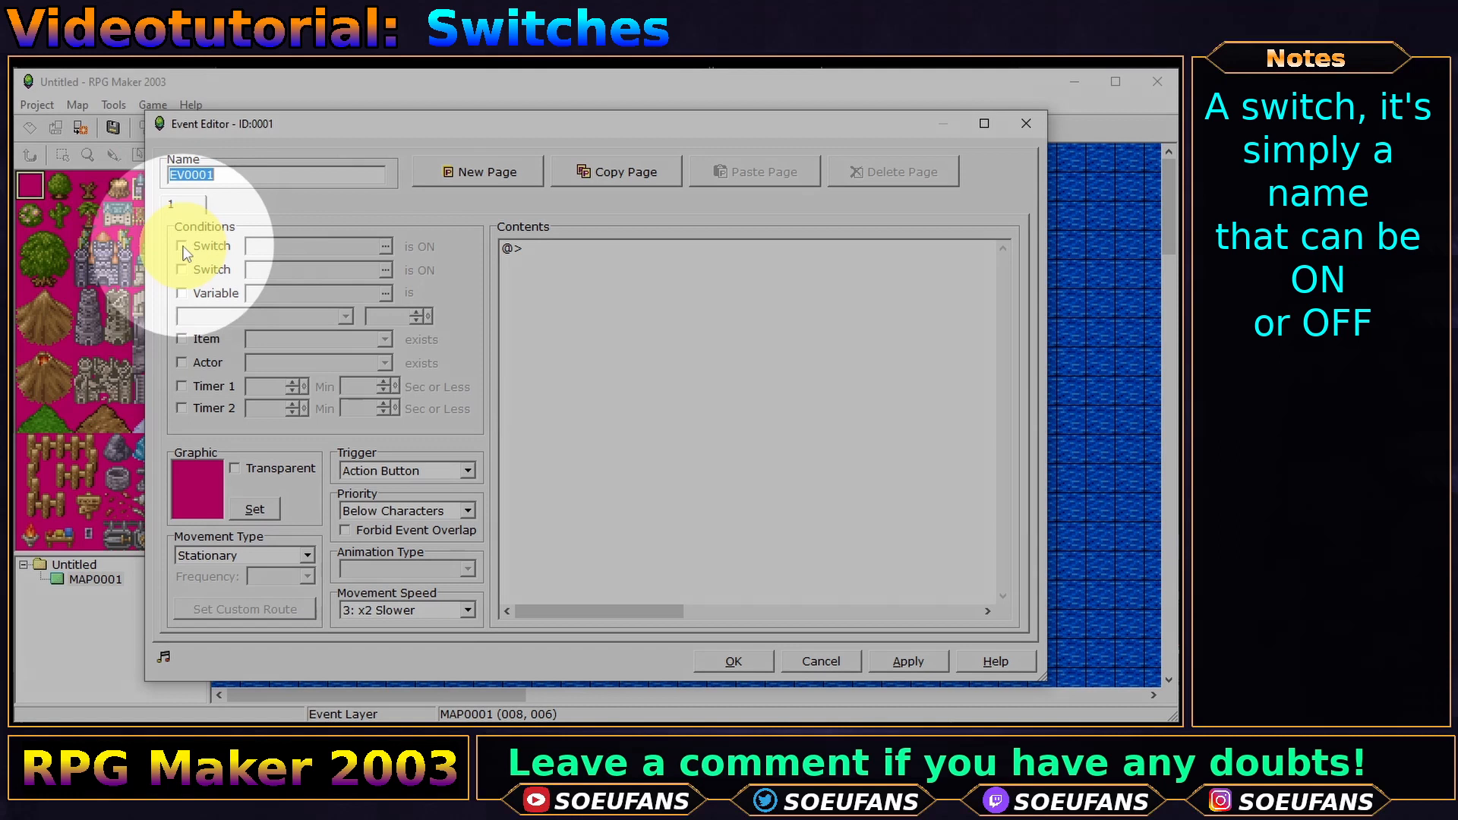
pyautogui.click(181, 247)
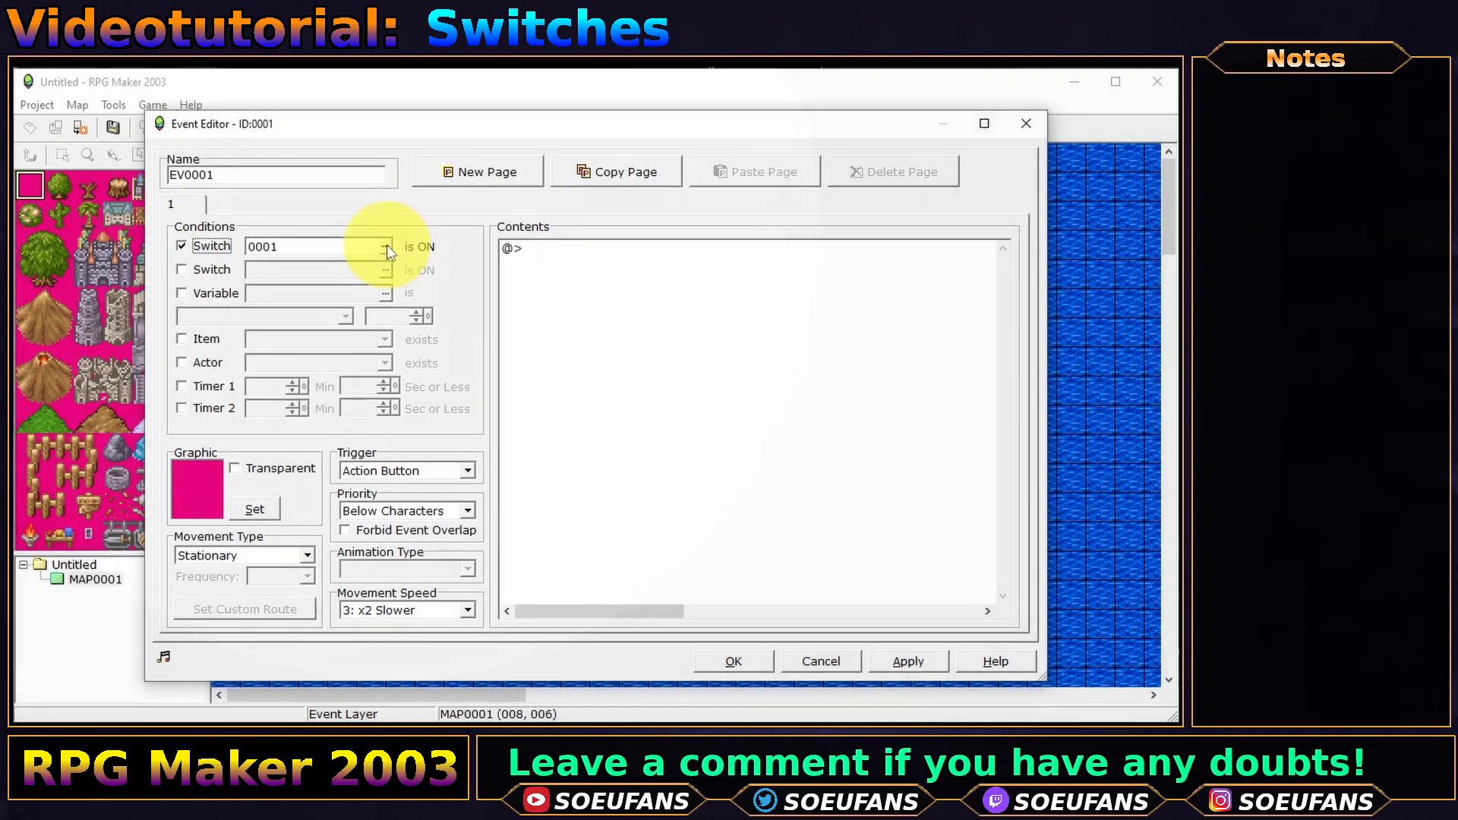
# - Look through the numbered ranges of switches available for the event's condition
pyautogui.click(386, 246)
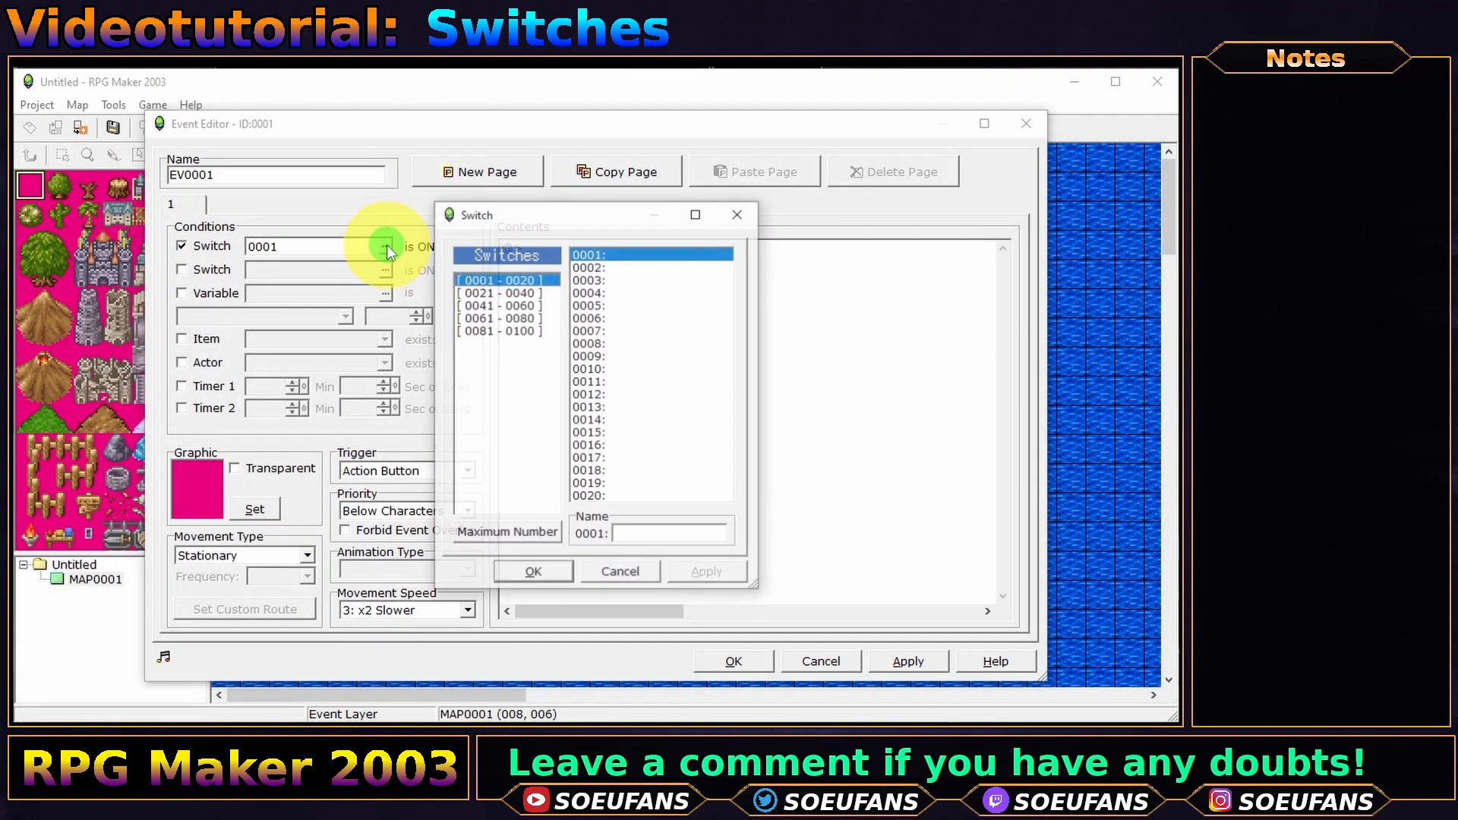
pyautogui.click(501, 292)
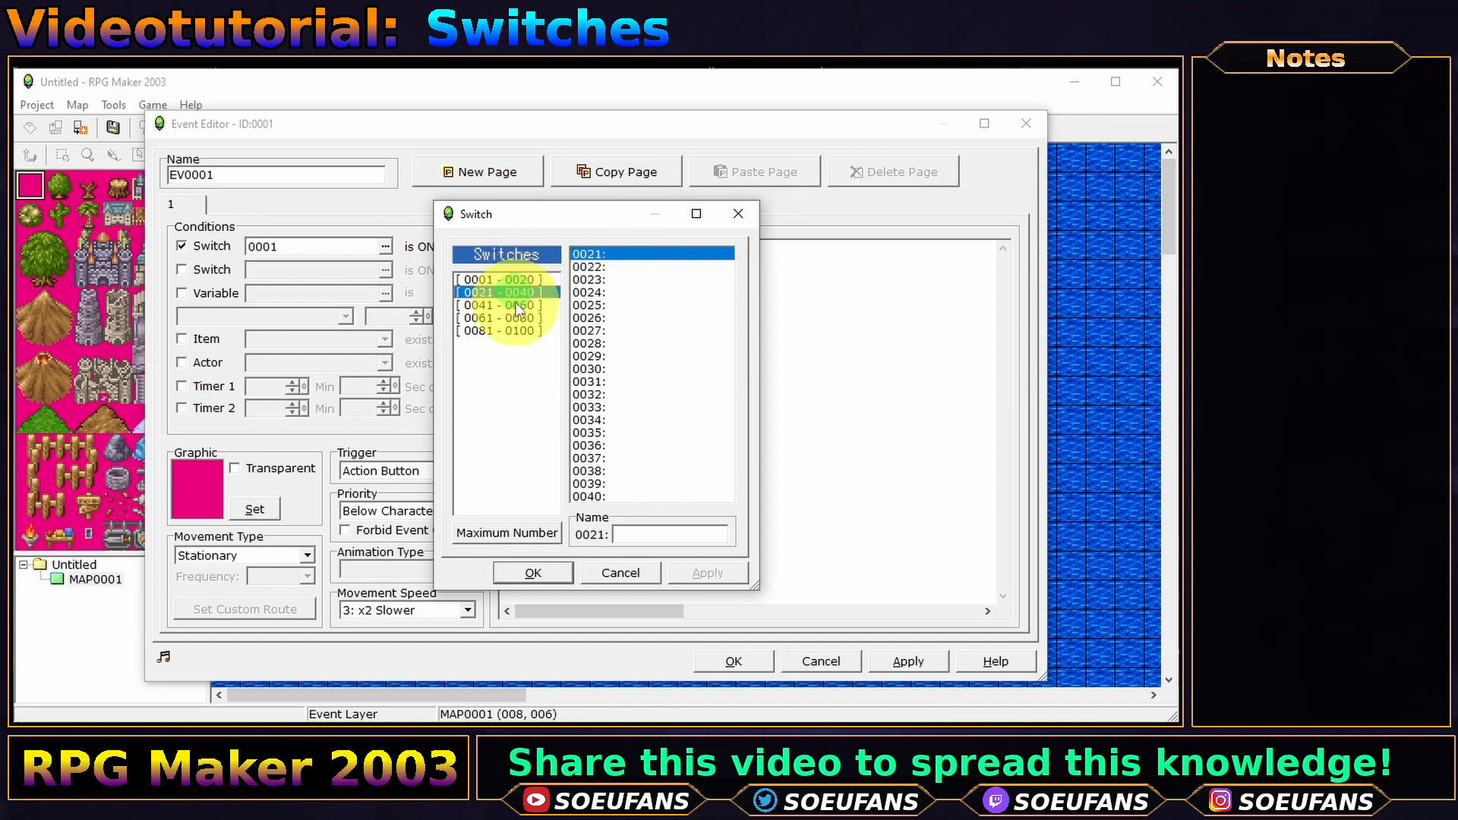
pyautogui.click(502, 305)
pyautogui.click(508, 318)
pyautogui.click(507, 304)
pyautogui.click(503, 292)
pyautogui.click(499, 280)
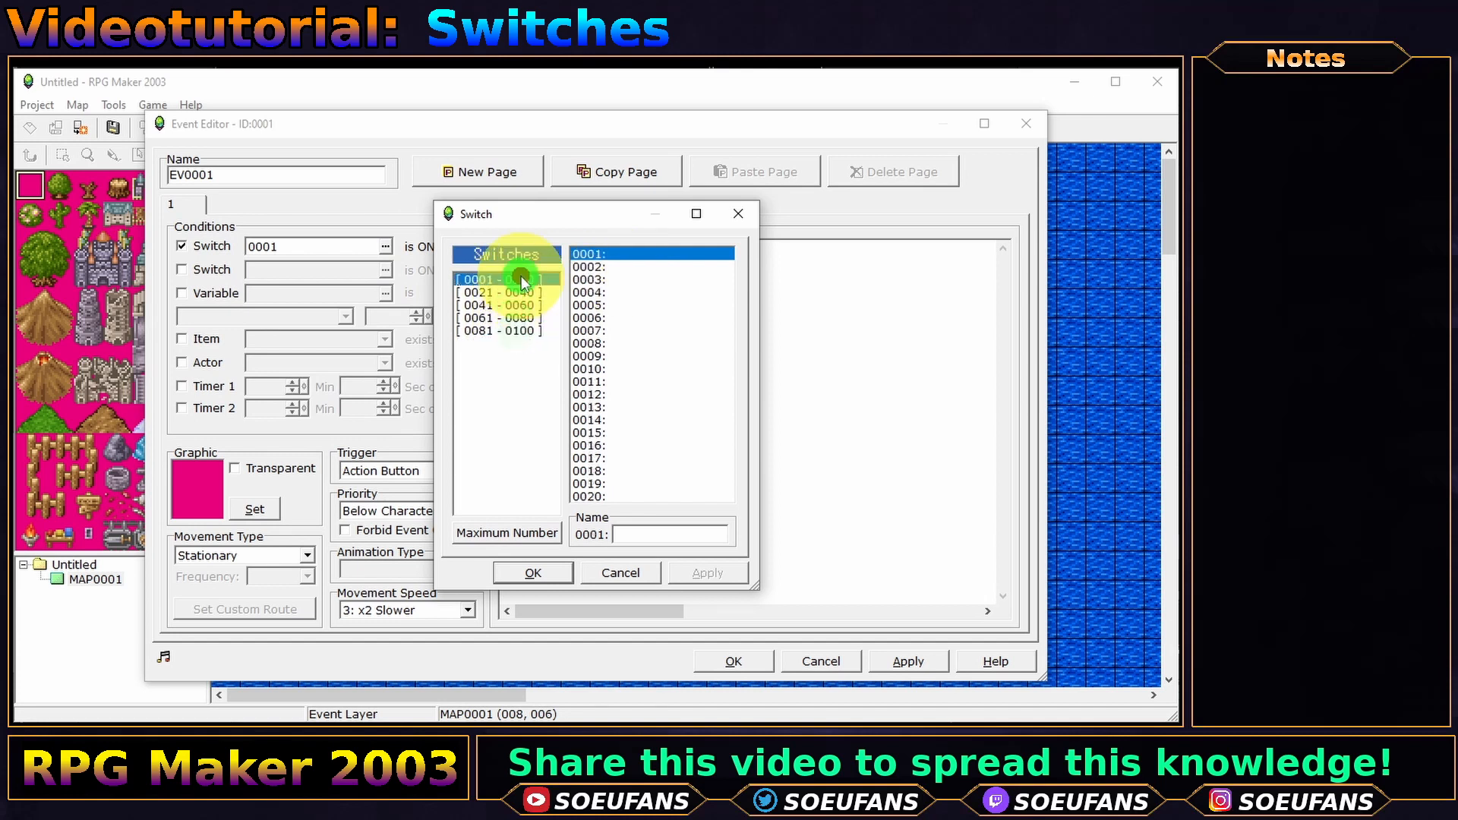
# - Name switch 0001 "Hello", use it as the condition and save the event
pyautogui.click(657, 532)
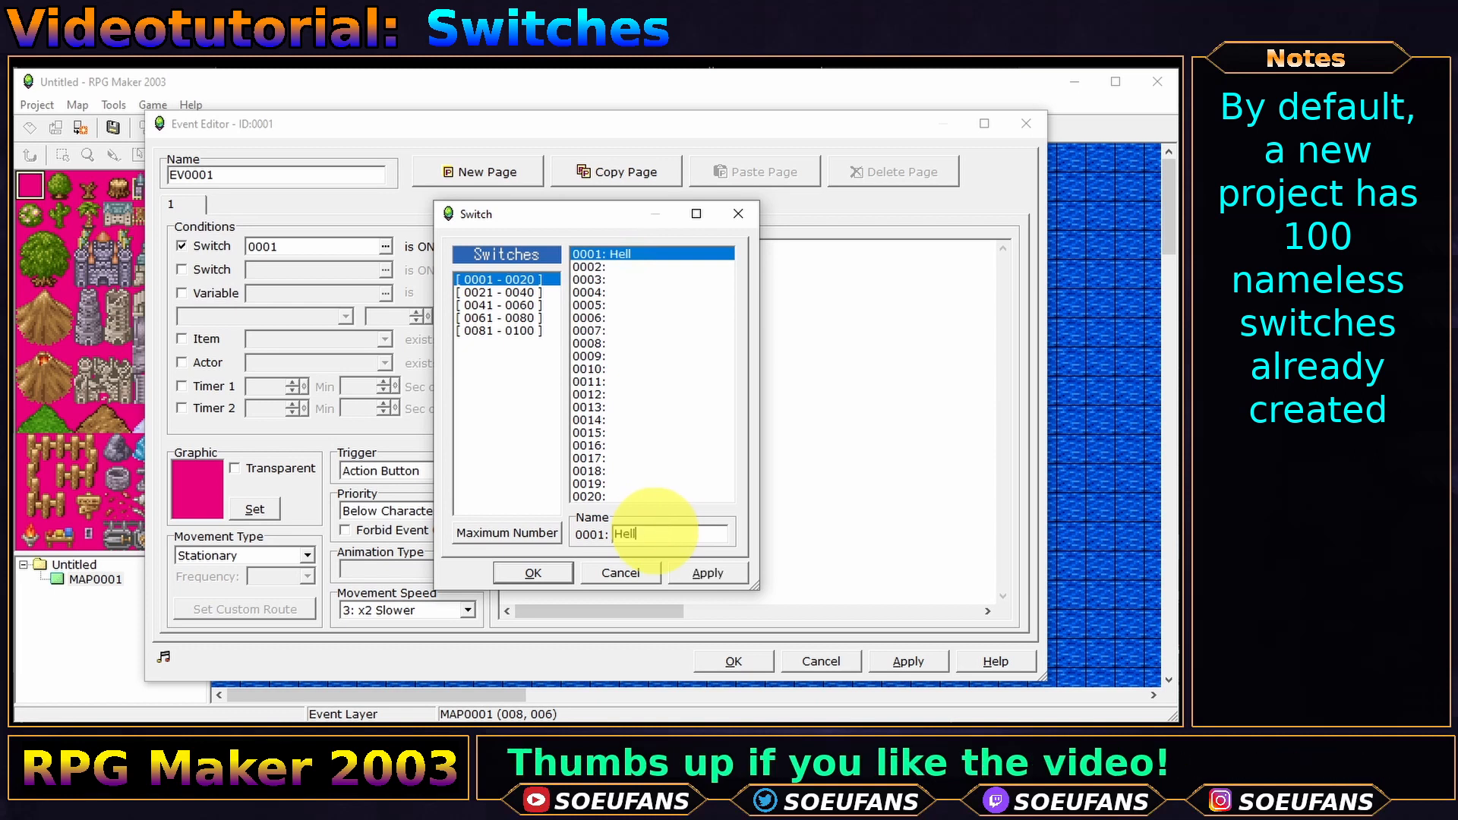
pyautogui.click(556, 573)
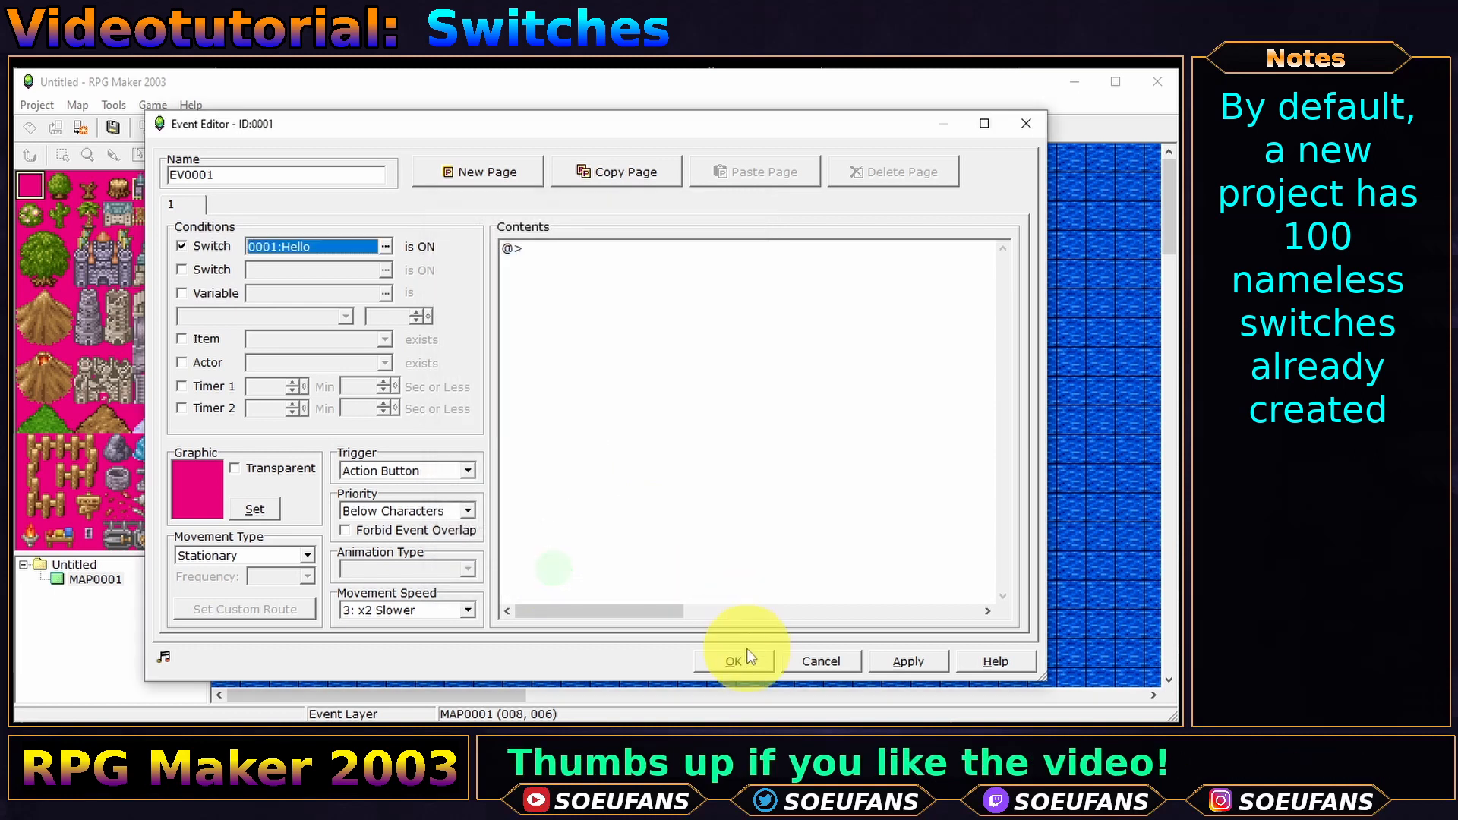
pyautogui.click(734, 659)
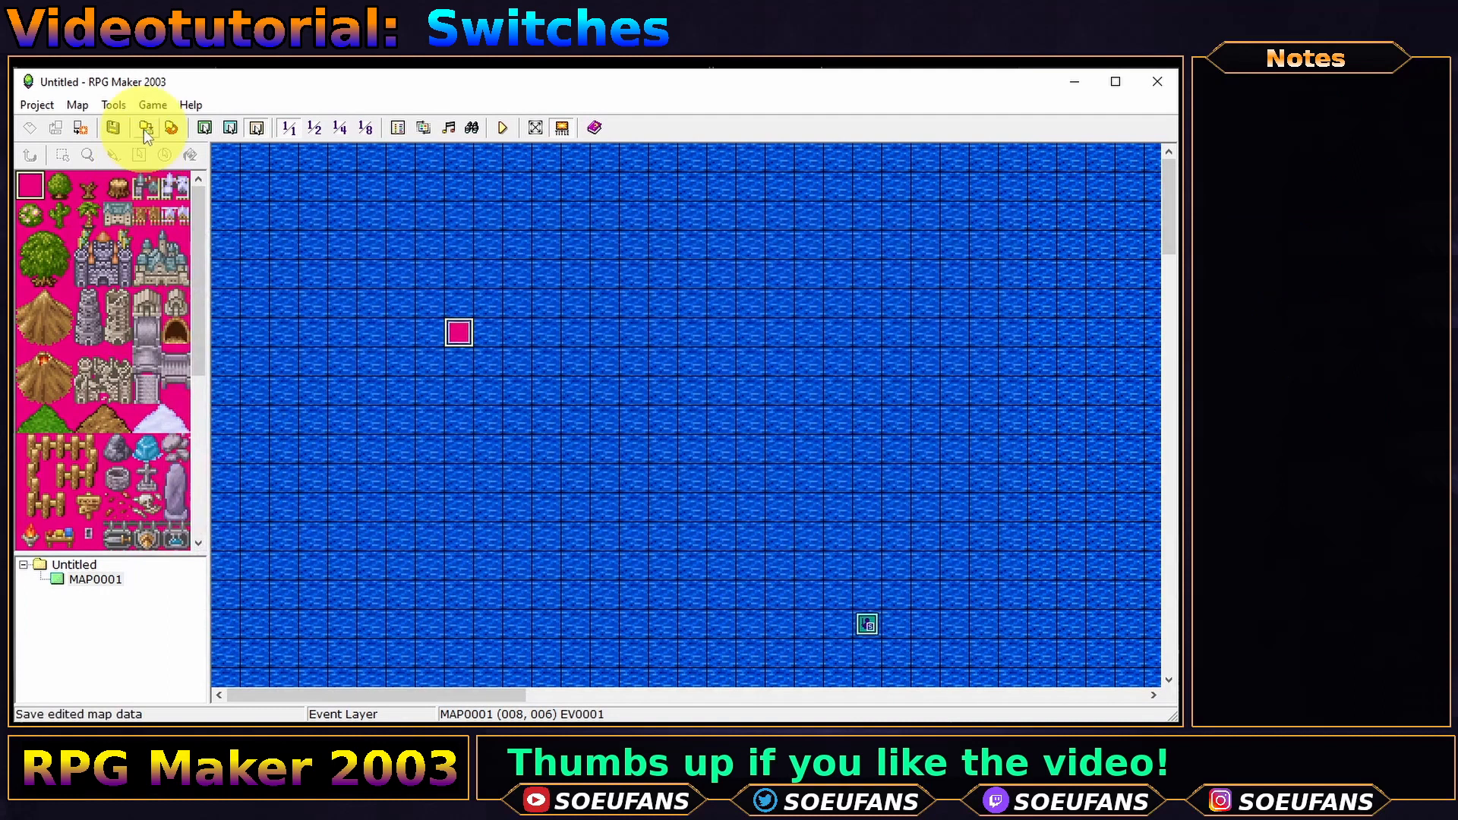
# - Save the edited map data and start a new game in a test play
pyautogui.click(143, 129)
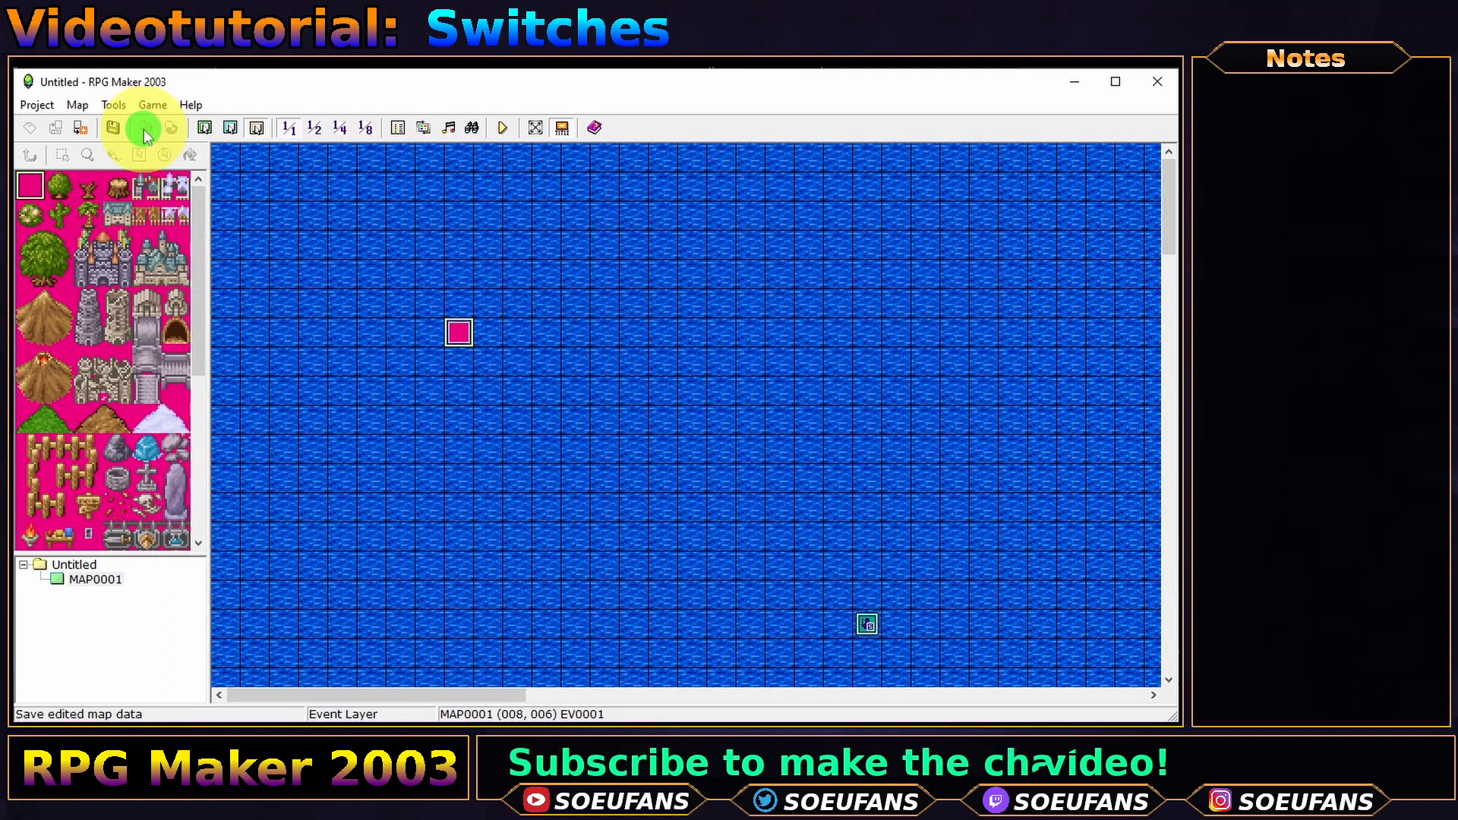
pyautogui.click(507, 130)
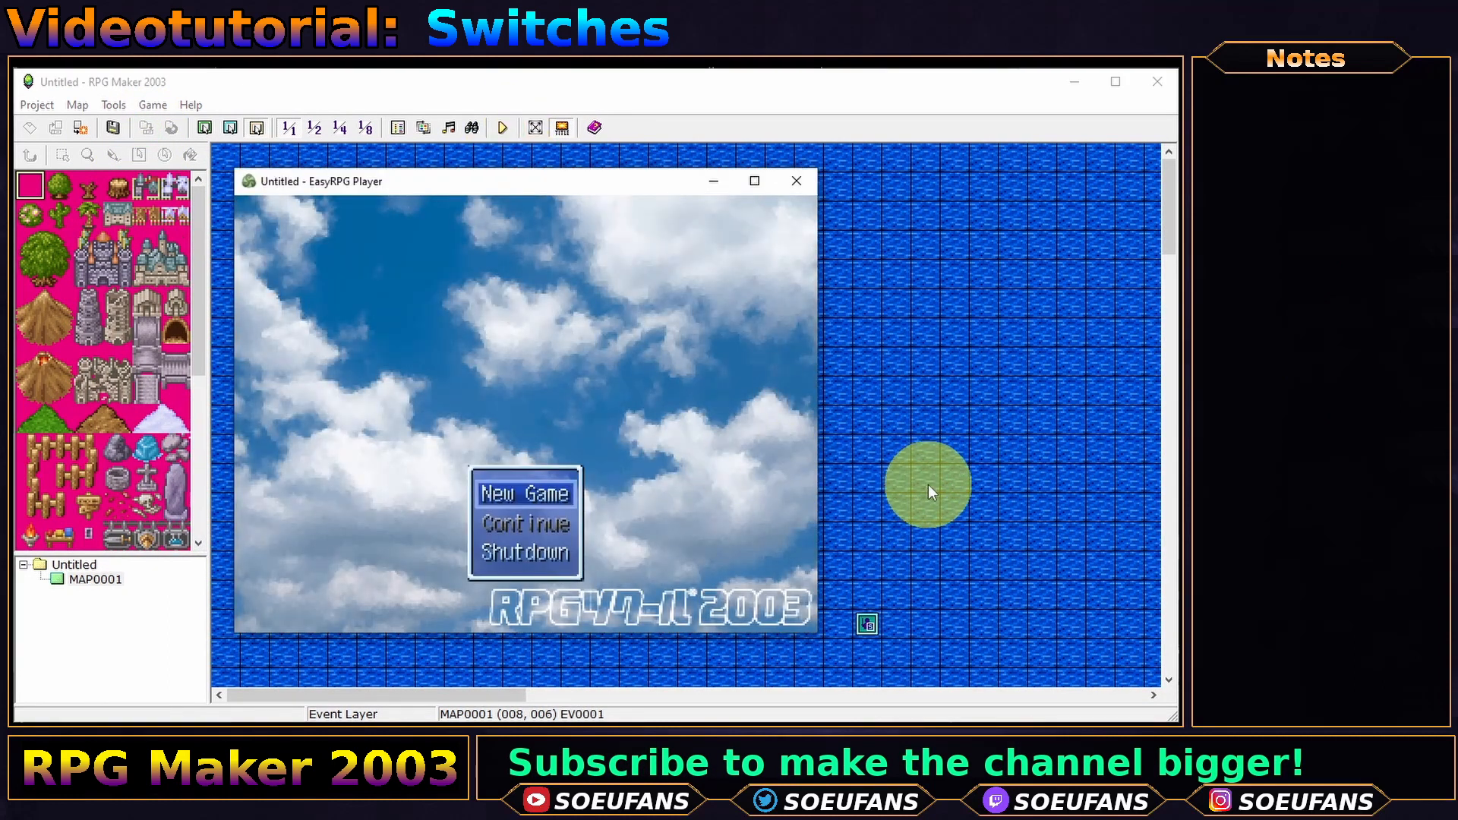
pyautogui.press('Return')
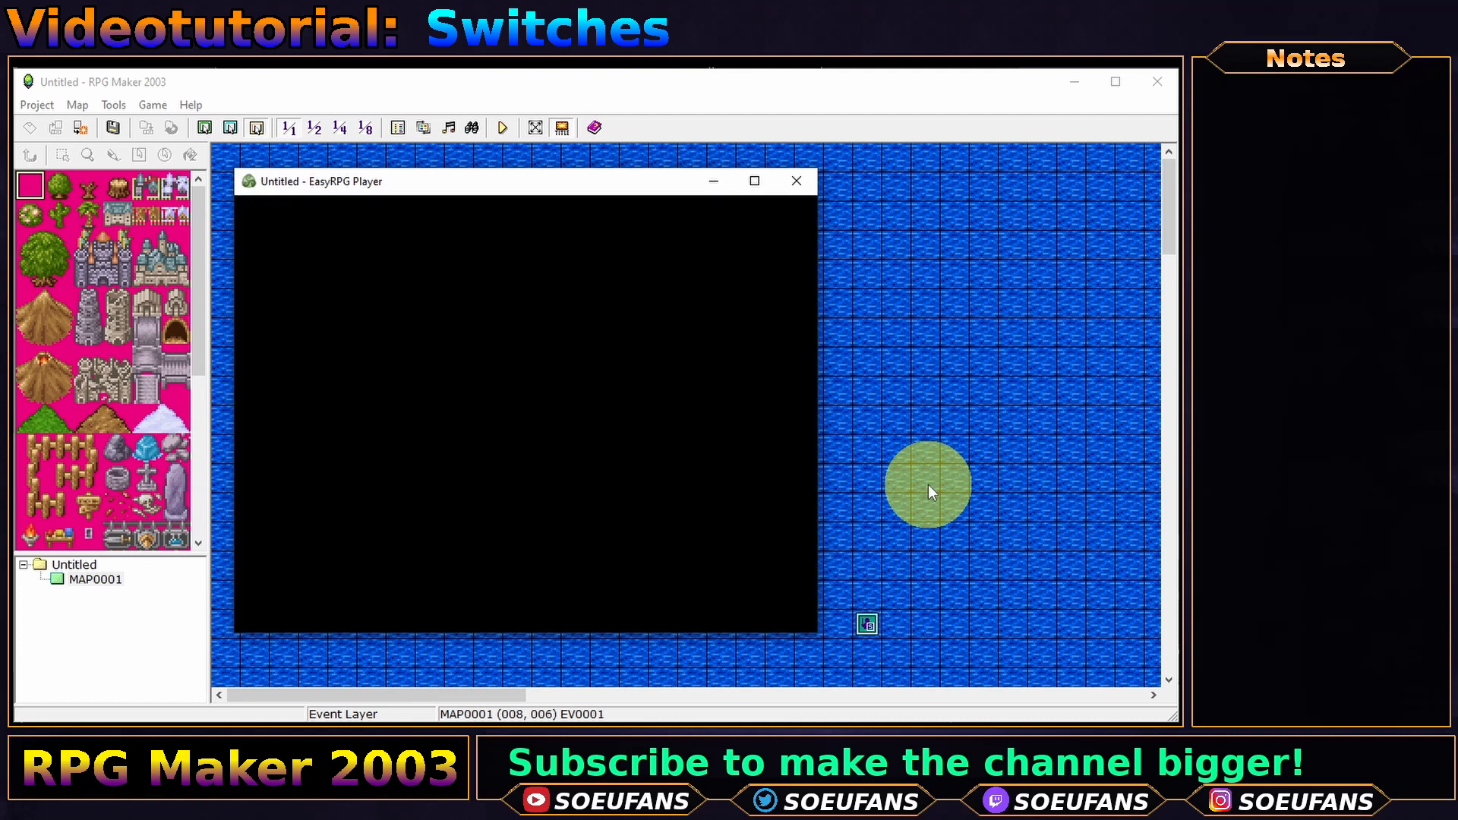
# - Open the switches list in the running game's debug menu
pyautogui.press('F9')
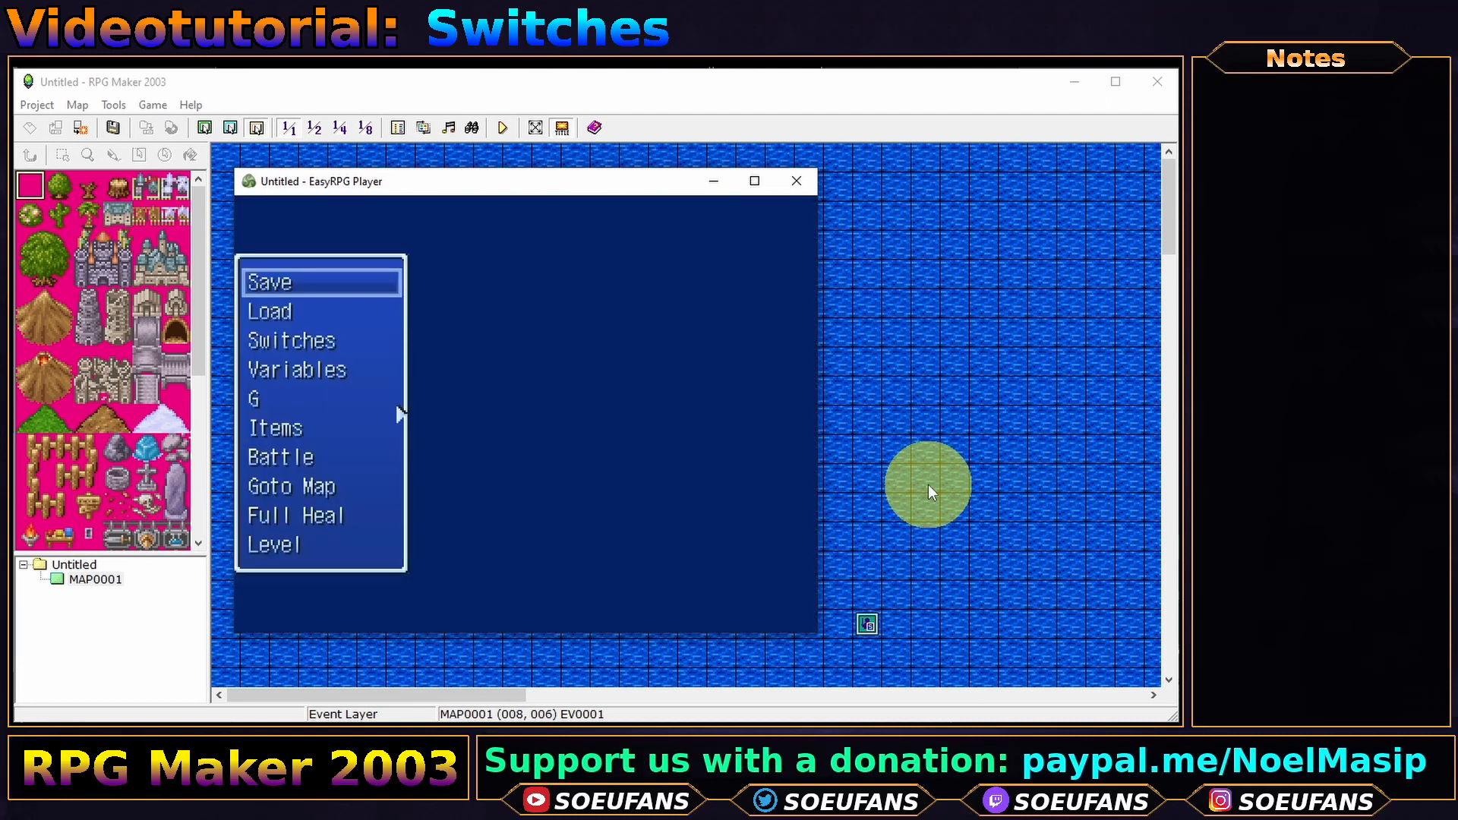
pyautogui.press('Down')
pyautogui.press('Down')
pyautogui.press('Return')
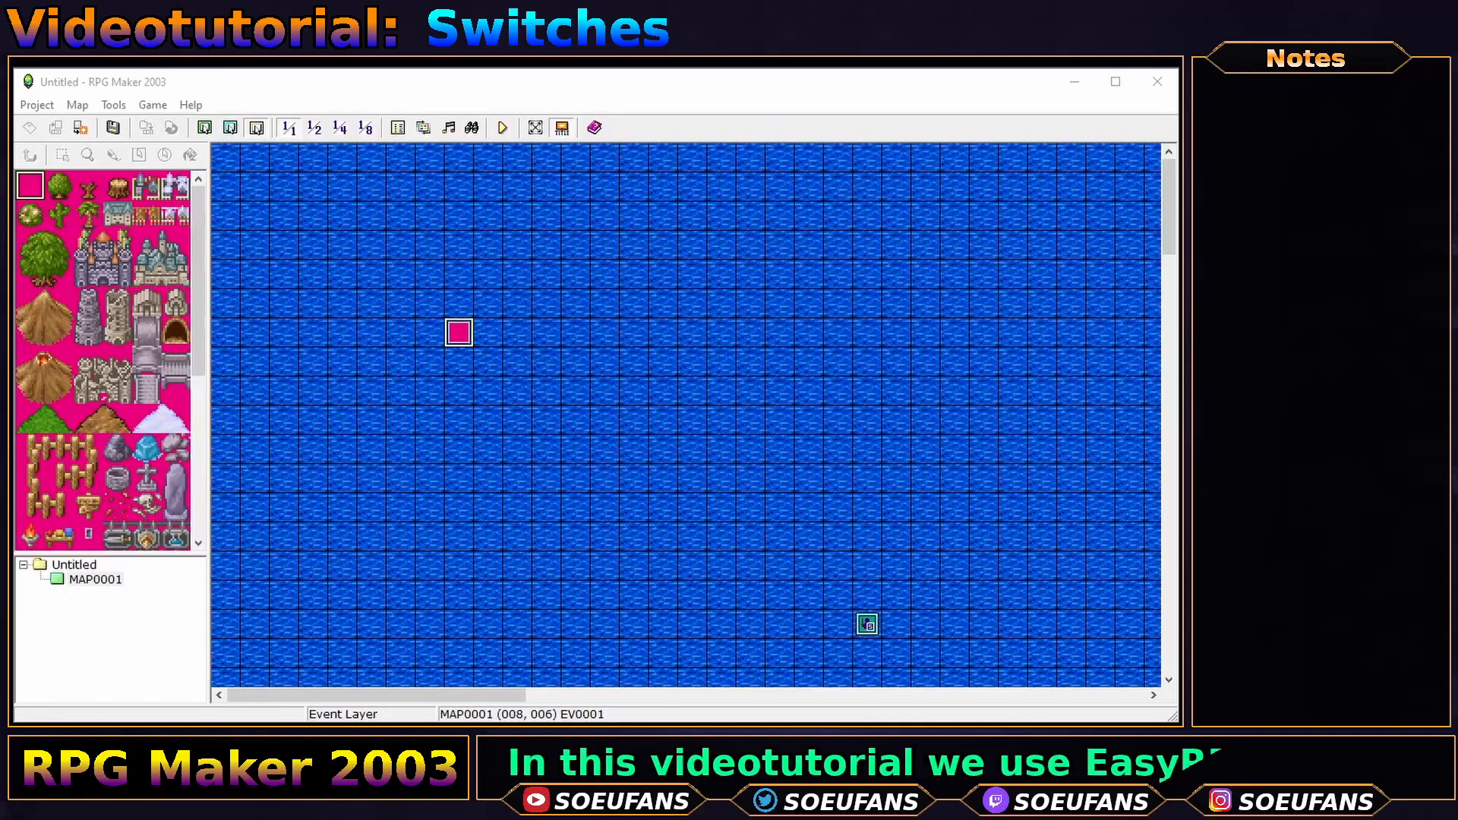
# - Try a Control Switches command in the event that turns on the batch of switches 1 to 100
pyautogui.doubleClick(454, 339)
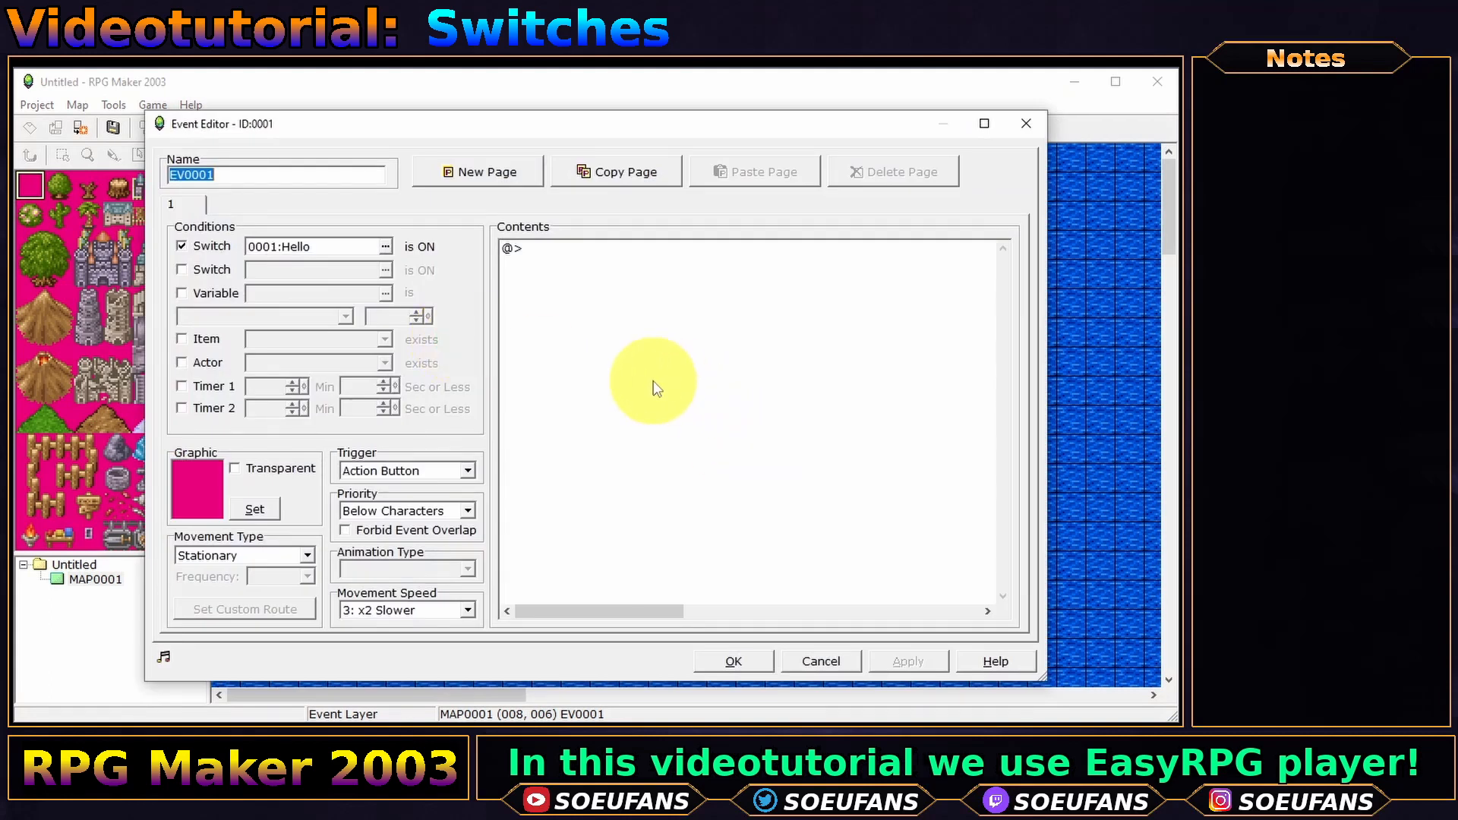
pyautogui.doubleClick(784, 384)
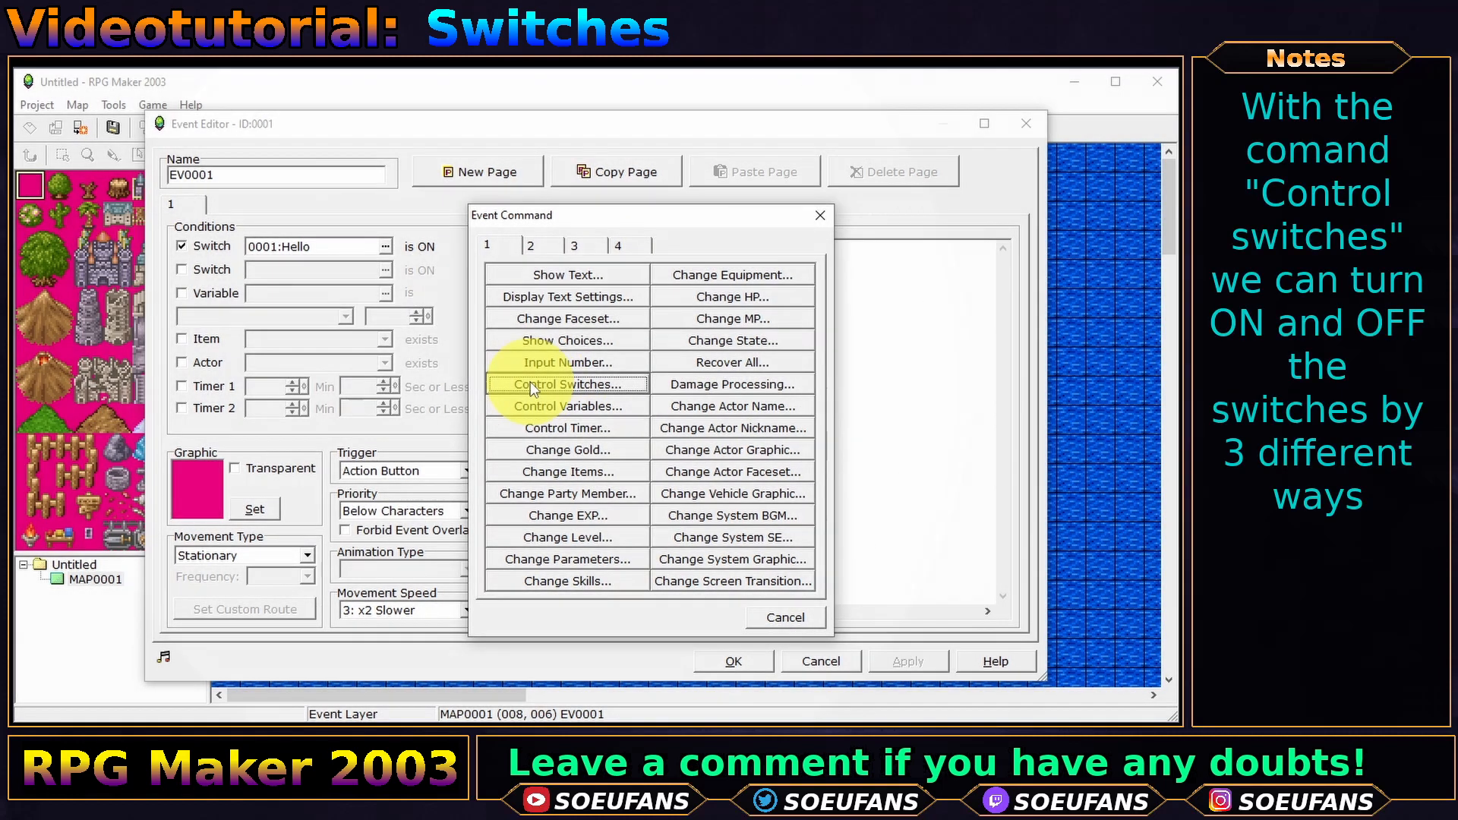
pyautogui.click(530, 384)
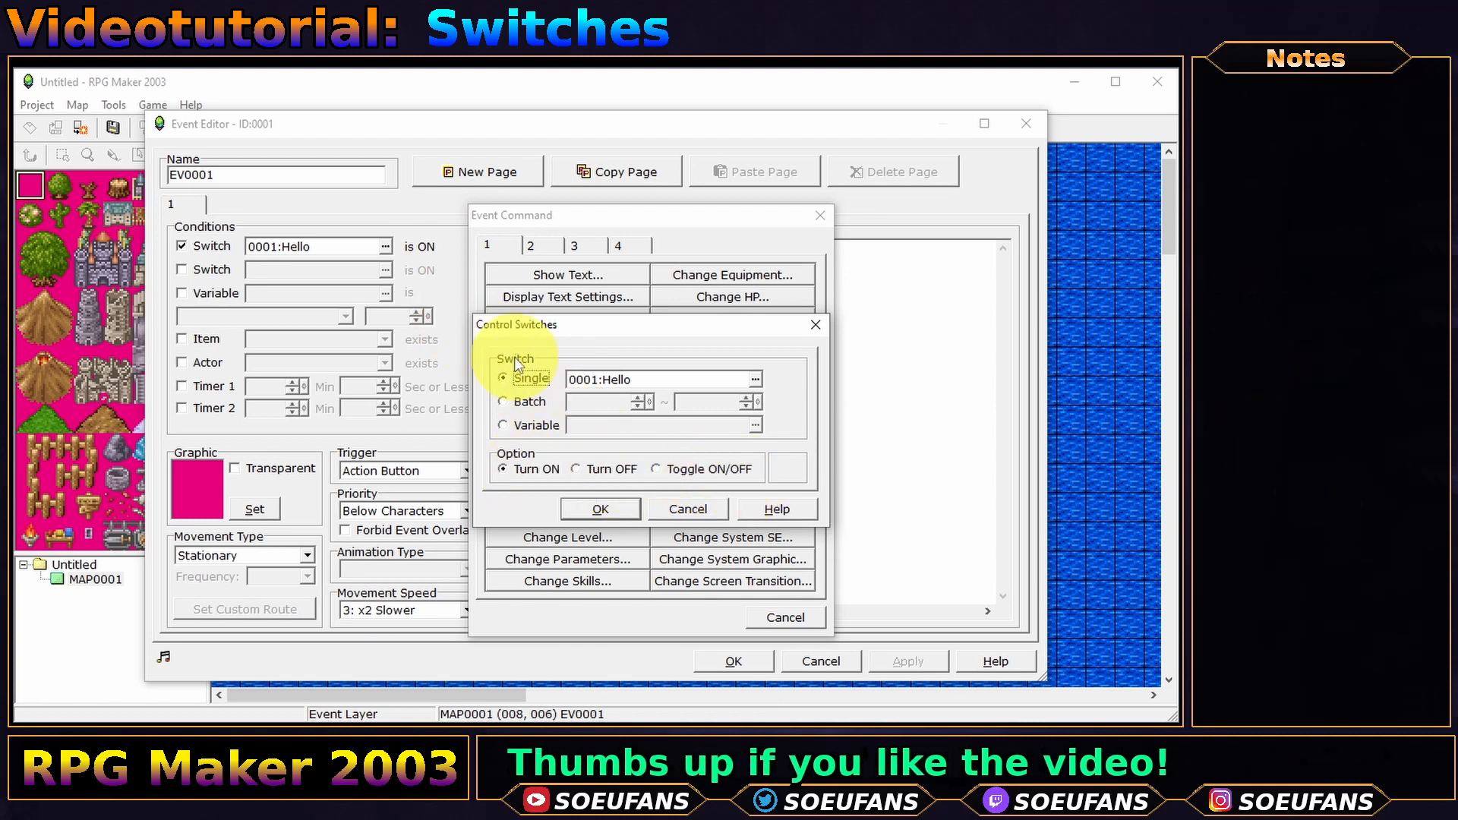
pyautogui.click(516, 402)
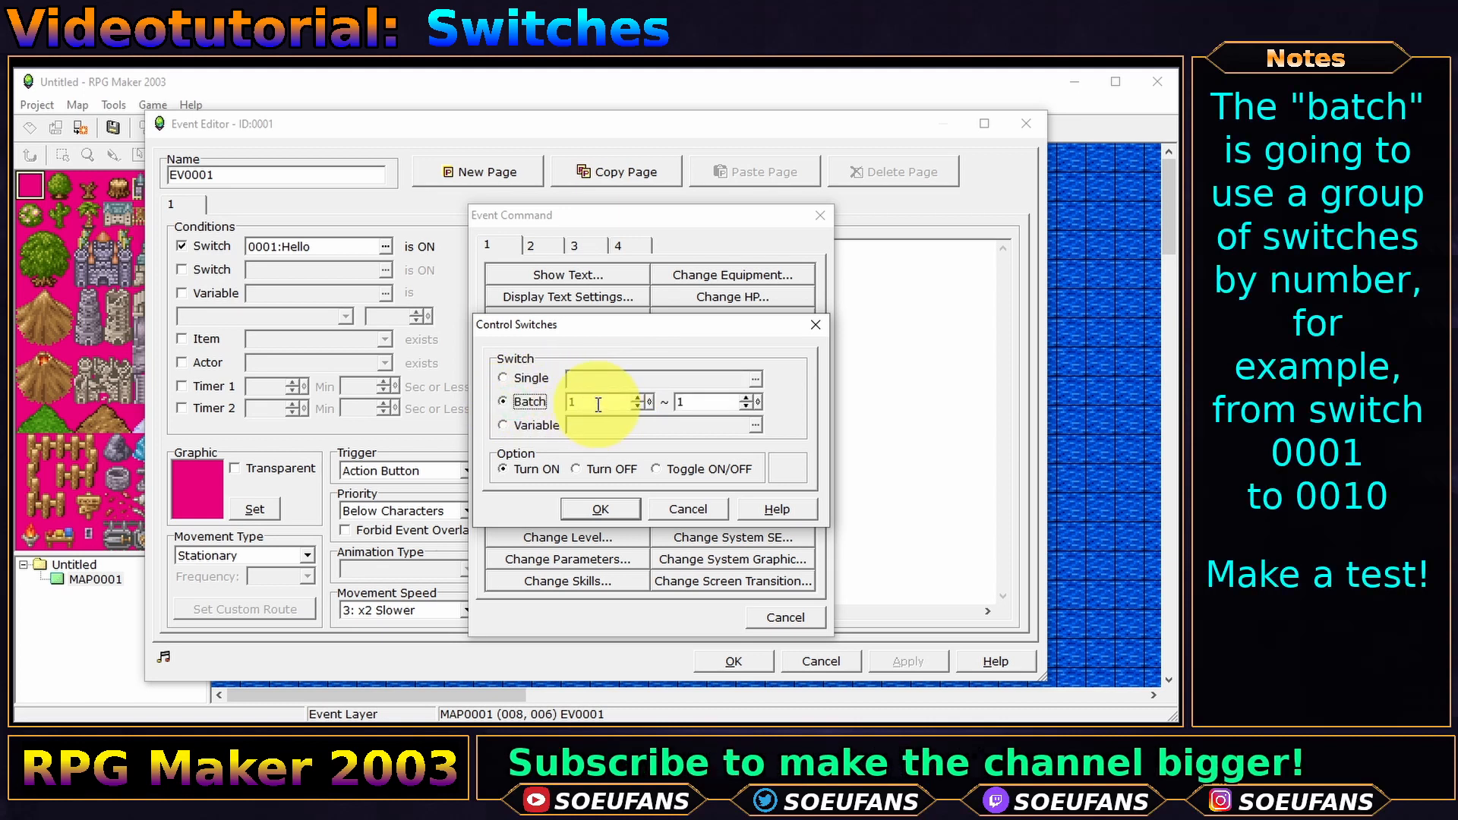
pyautogui.click(709, 402)
pyautogui.write('10')
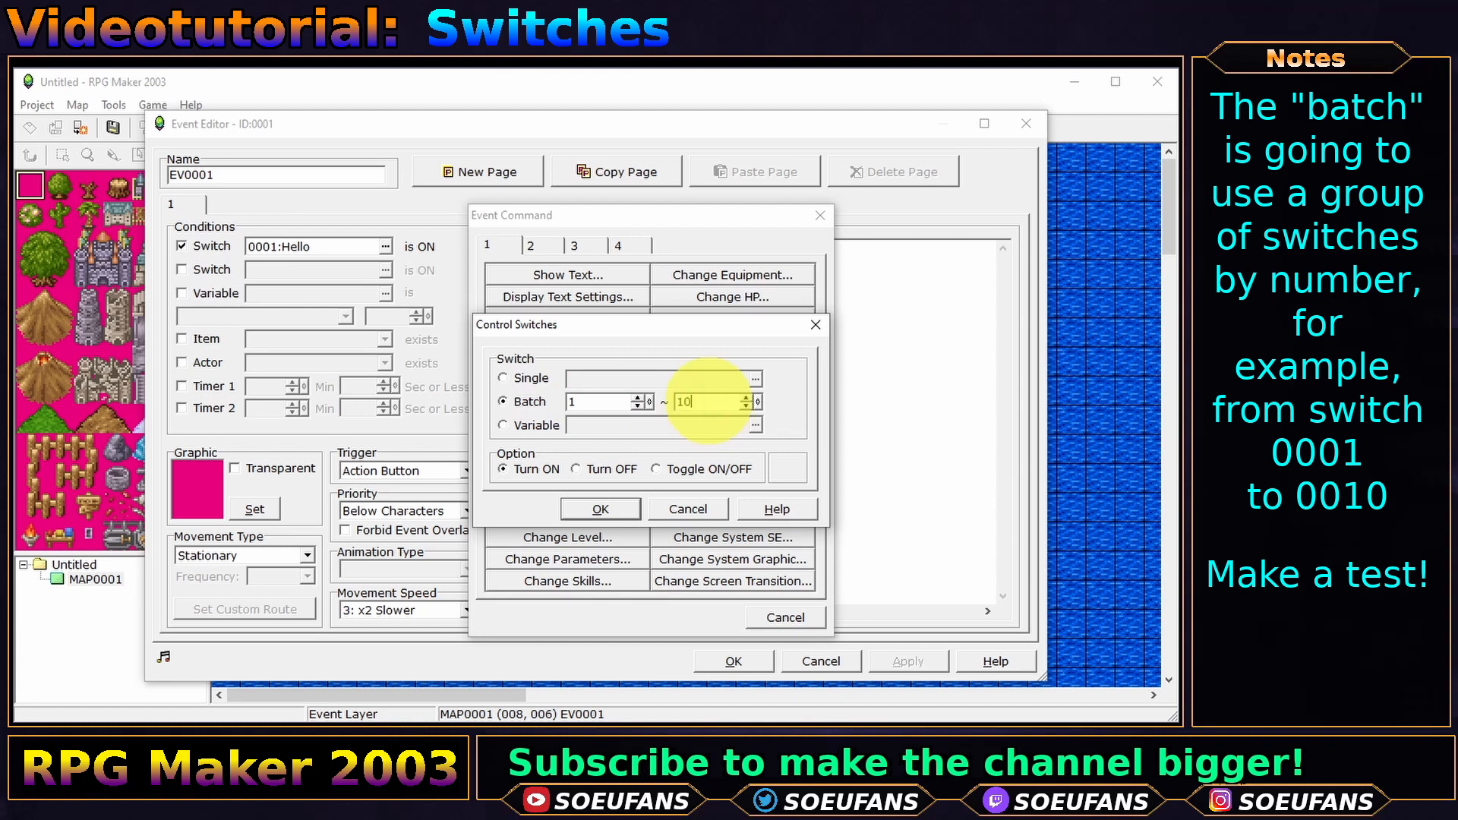
pyautogui.write('0')
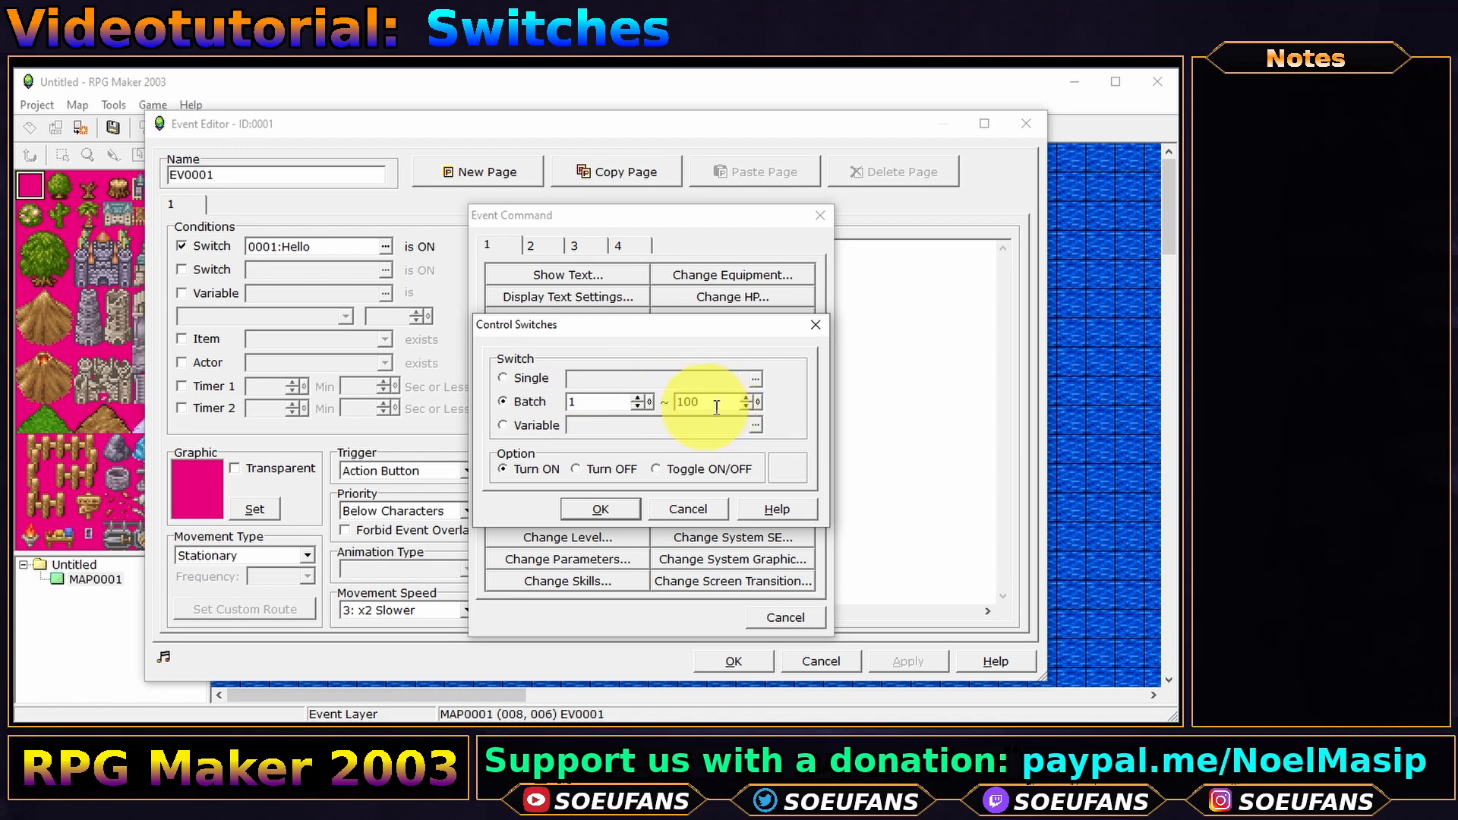
# - Try selecting the controlled switch through variable 0001, and discard the command and the event edit
pyautogui.click(539, 426)
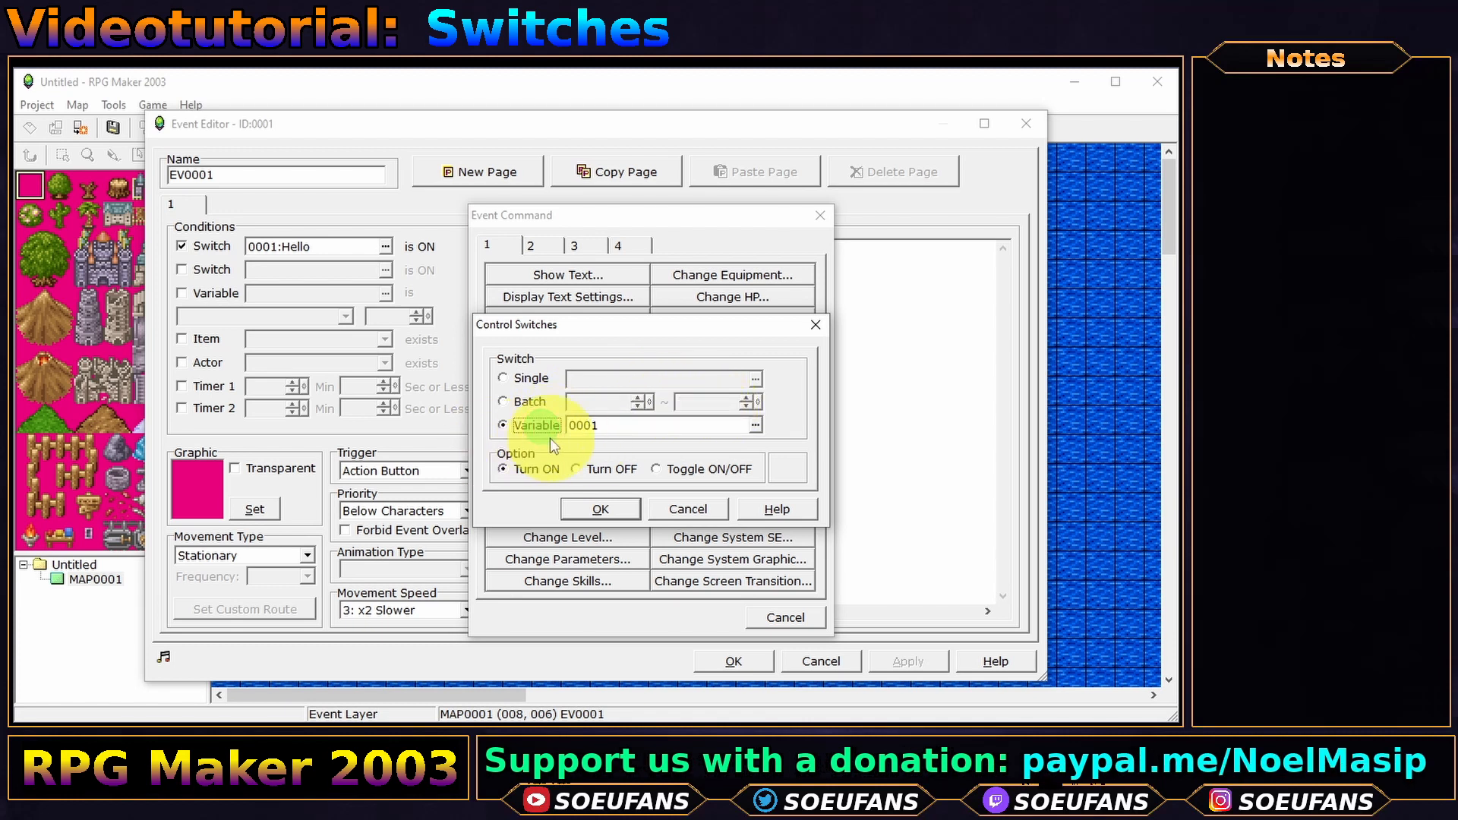
pyautogui.click(755, 426)
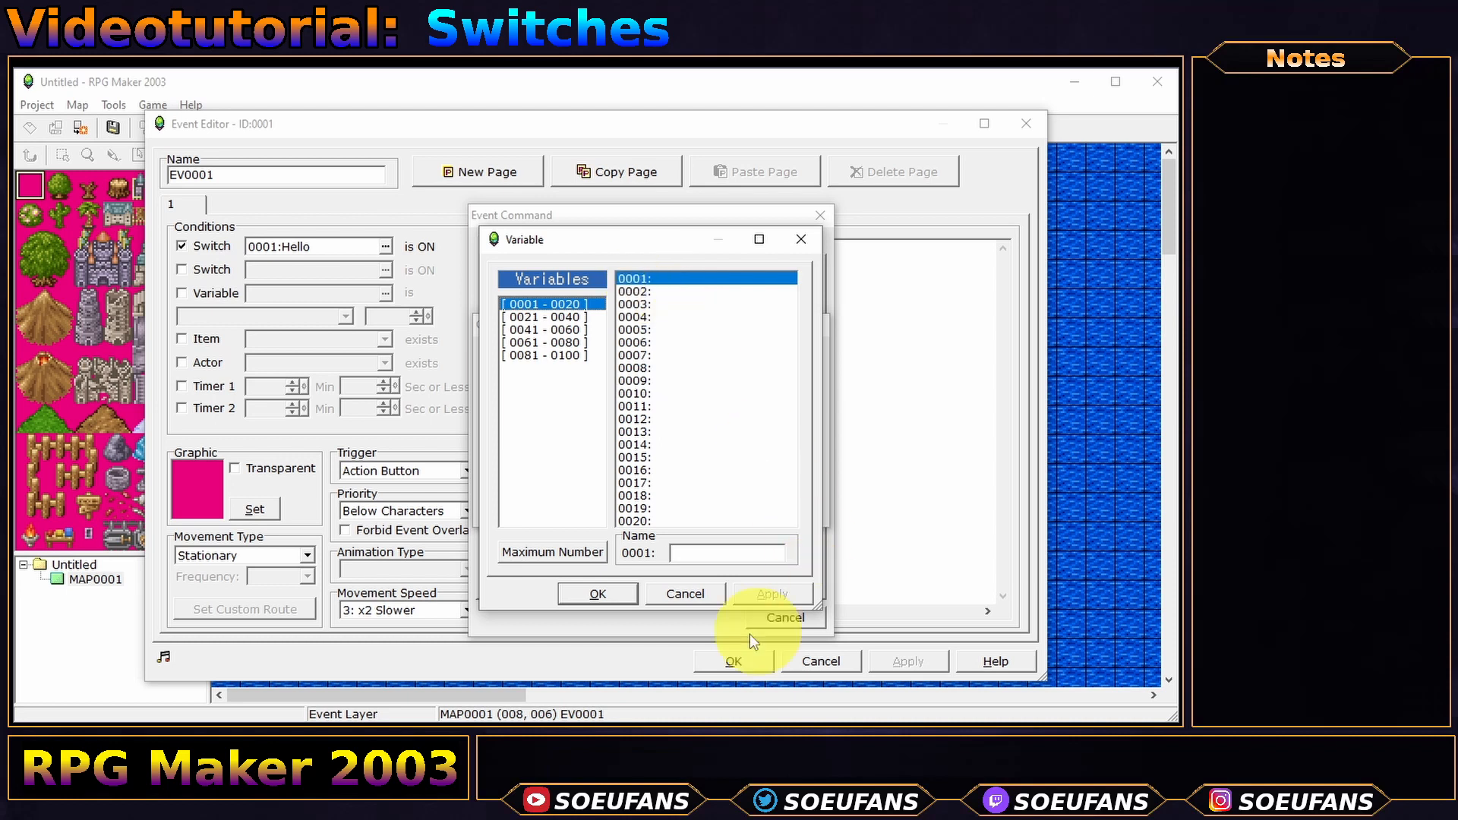
pyautogui.click(615, 601)
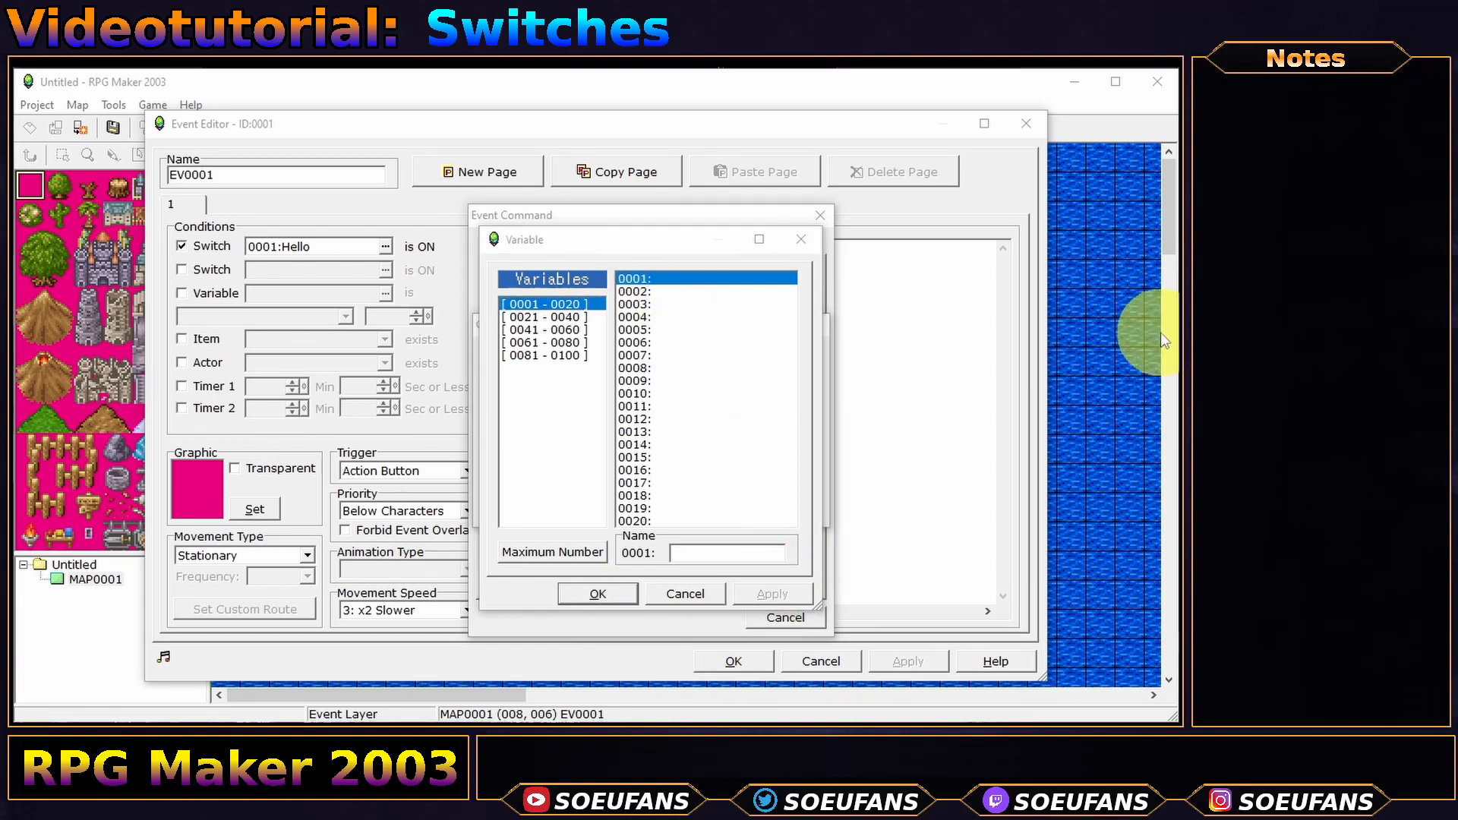
pyautogui.click(716, 596)
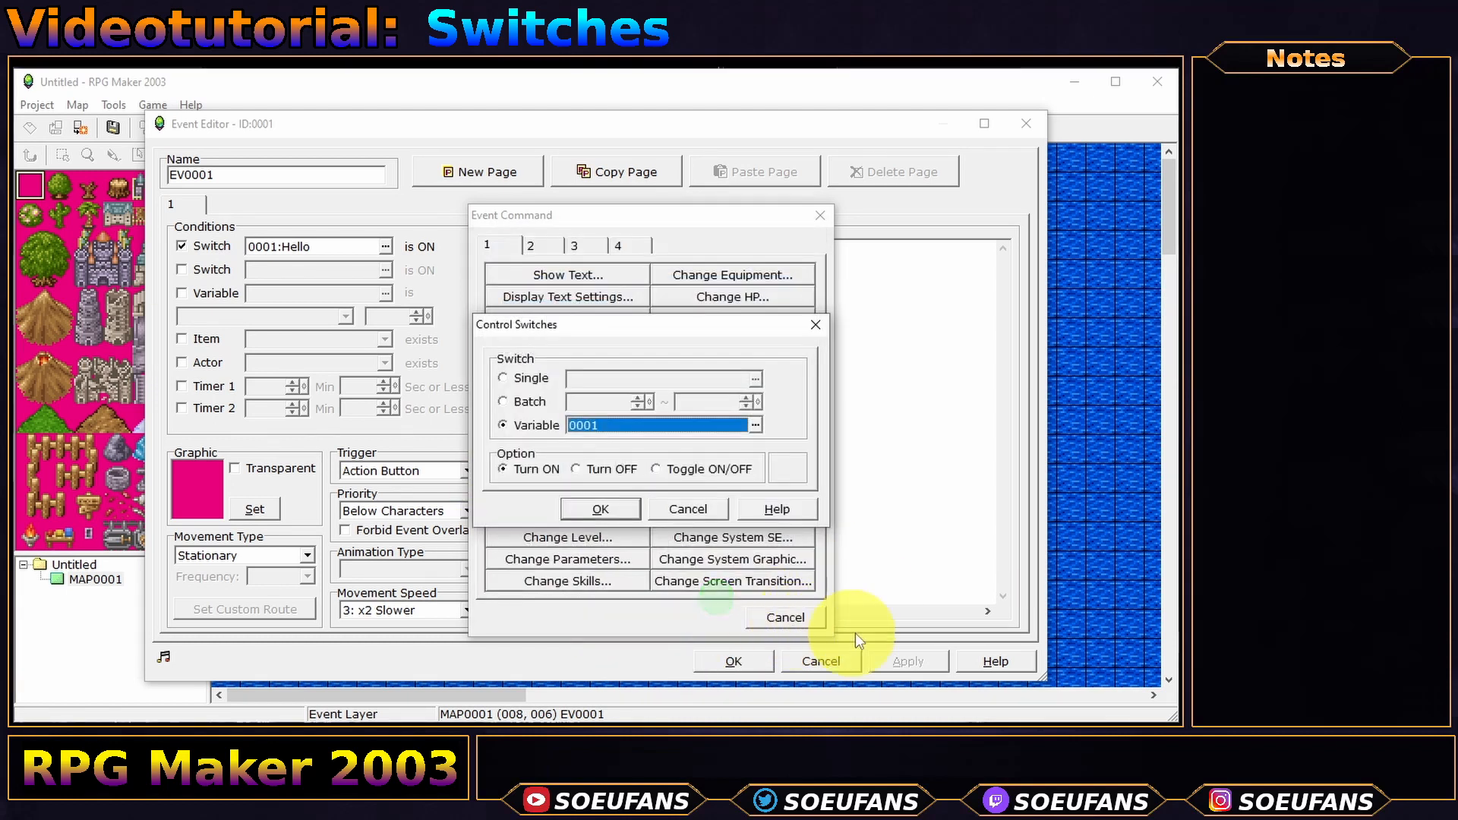
pyautogui.press('Escape')
pyautogui.press('Escape')
pyautogui.press('Escape')
# - Fill the map's entire lower layer with grass, replacing all of the water
pyautogui.click(204, 127)
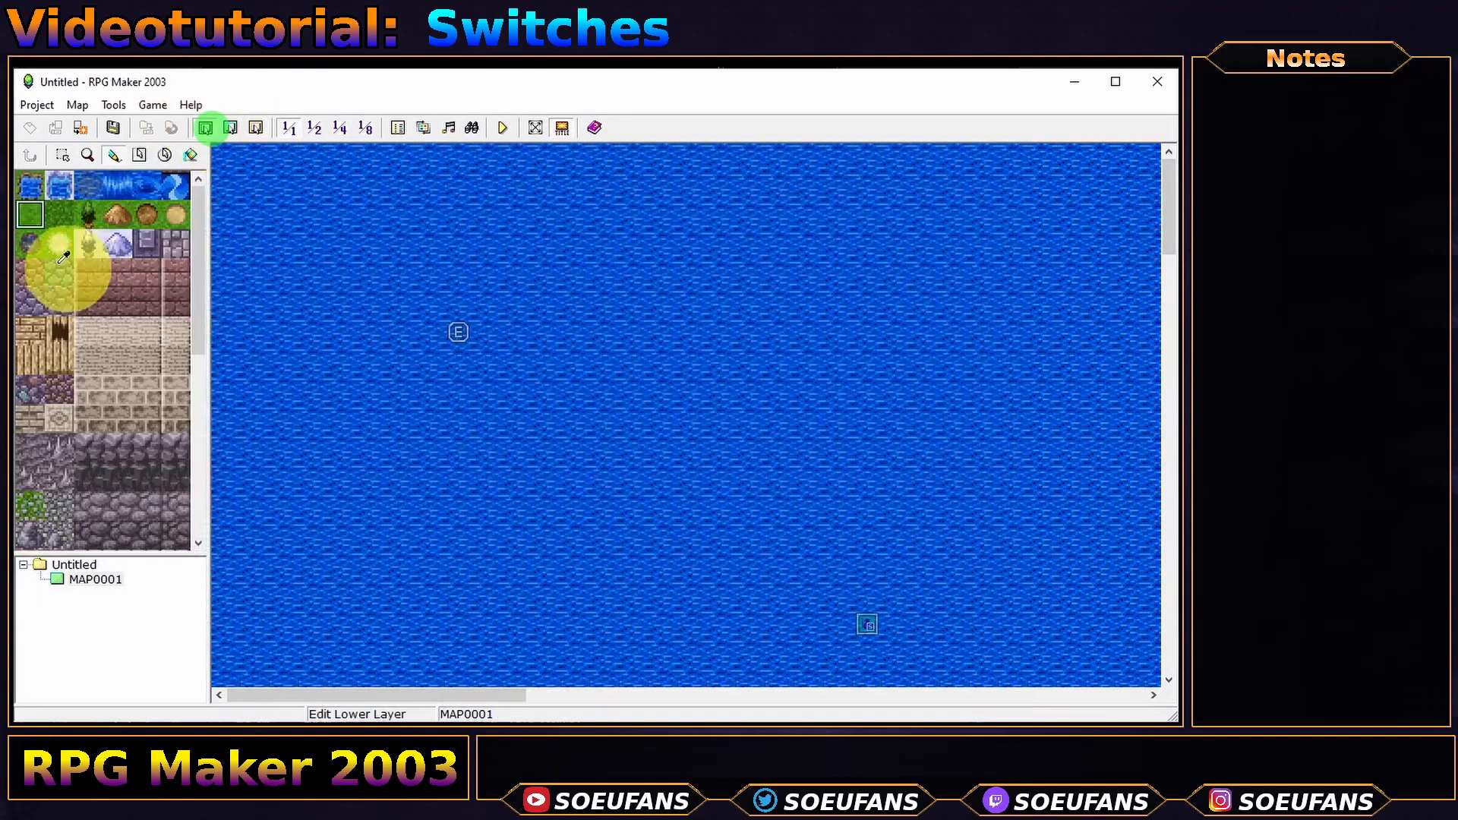
pyautogui.click(30, 215)
pyautogui.moveTo(463, 304)
pyautogui.mouseDown()
pyautogui.moveTo(378, 326)
pyautogui.moveTo(401, 302)
pyautogui.mouseUp()
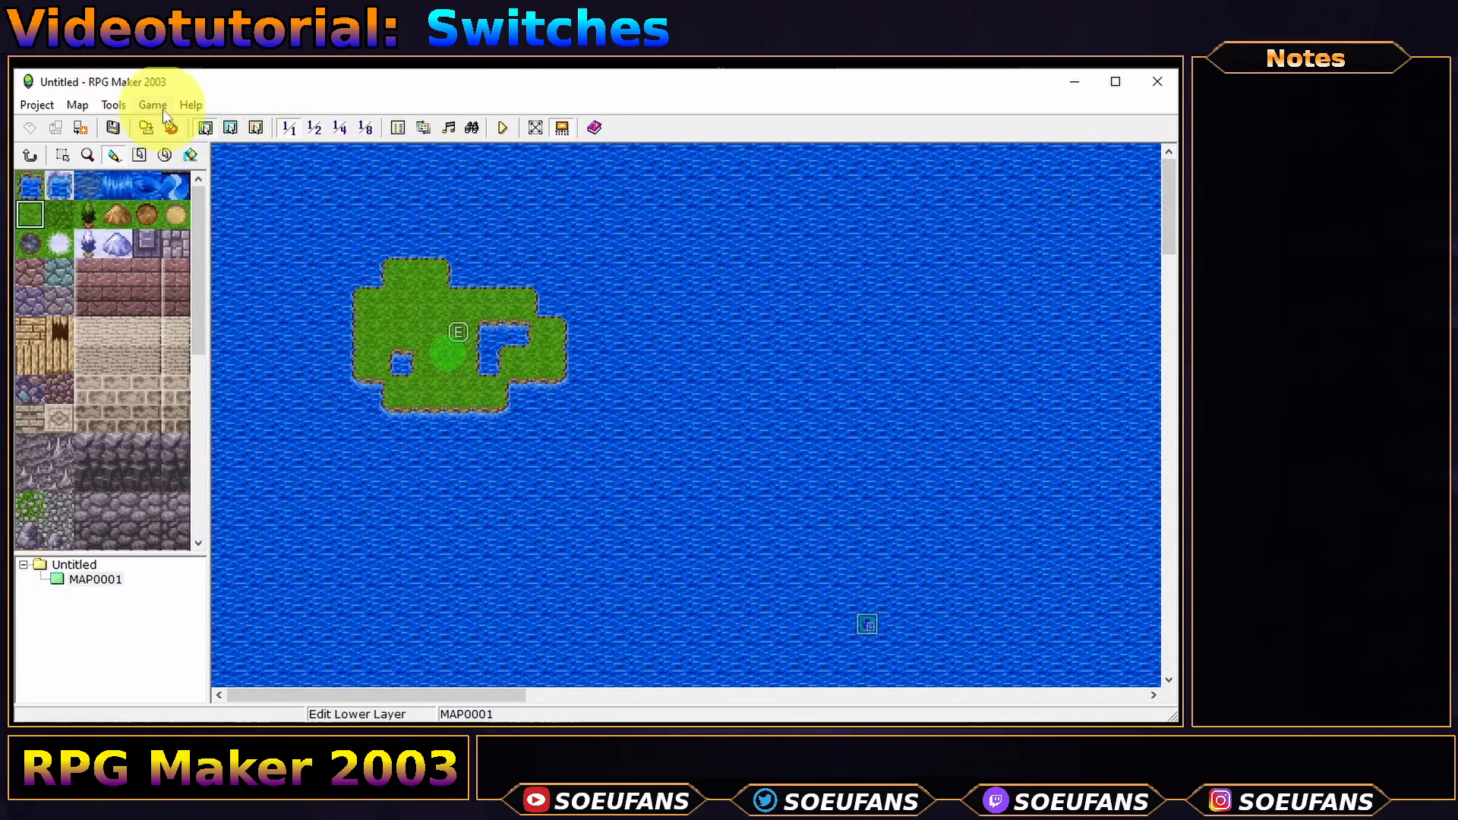
pyautogui.click(191, 155)
pyautogui.click(297, 215)
pyautogui.click(498, 328)
pyautogui.click(488, 366)
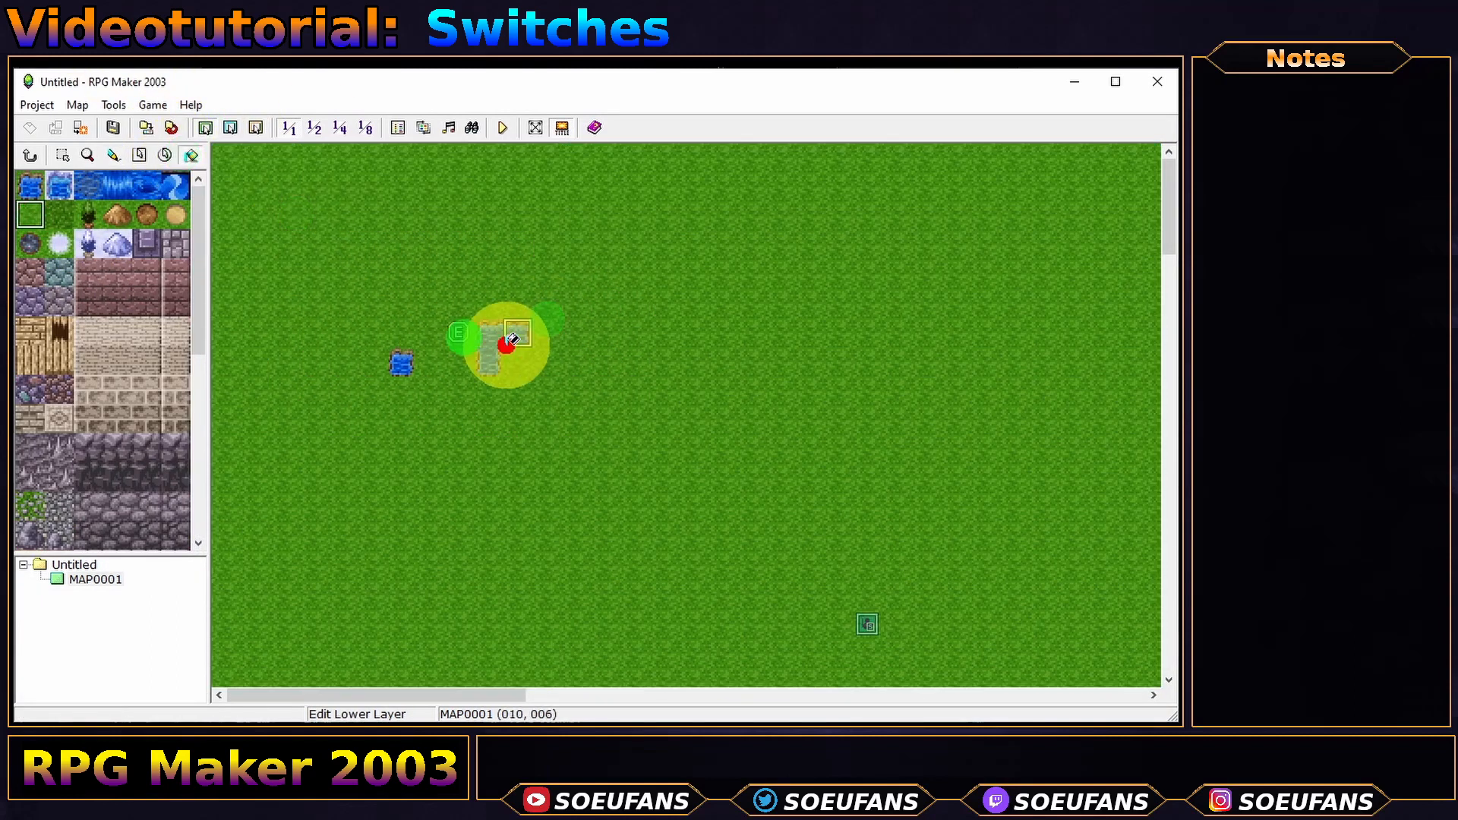
pyautogui.click(401, 364)
# - Give the event the skeleton graphic from Monster1 and disable its switch condition
pyautogui.click(257, 128)
pyautogui.doubleClick(458, 331)
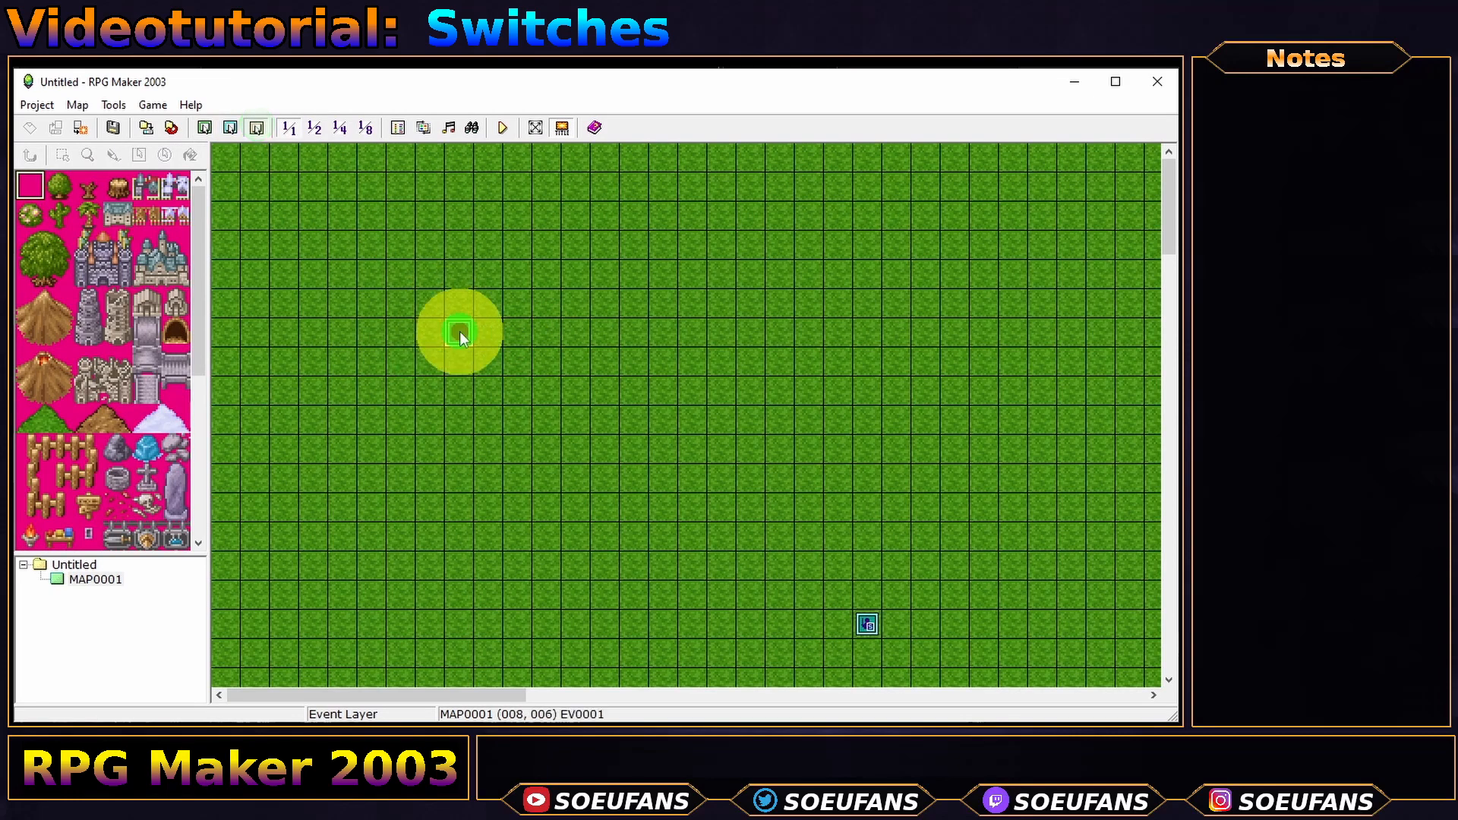
pyautogui.click(255, 507)
pyautogui.click(223, 385)
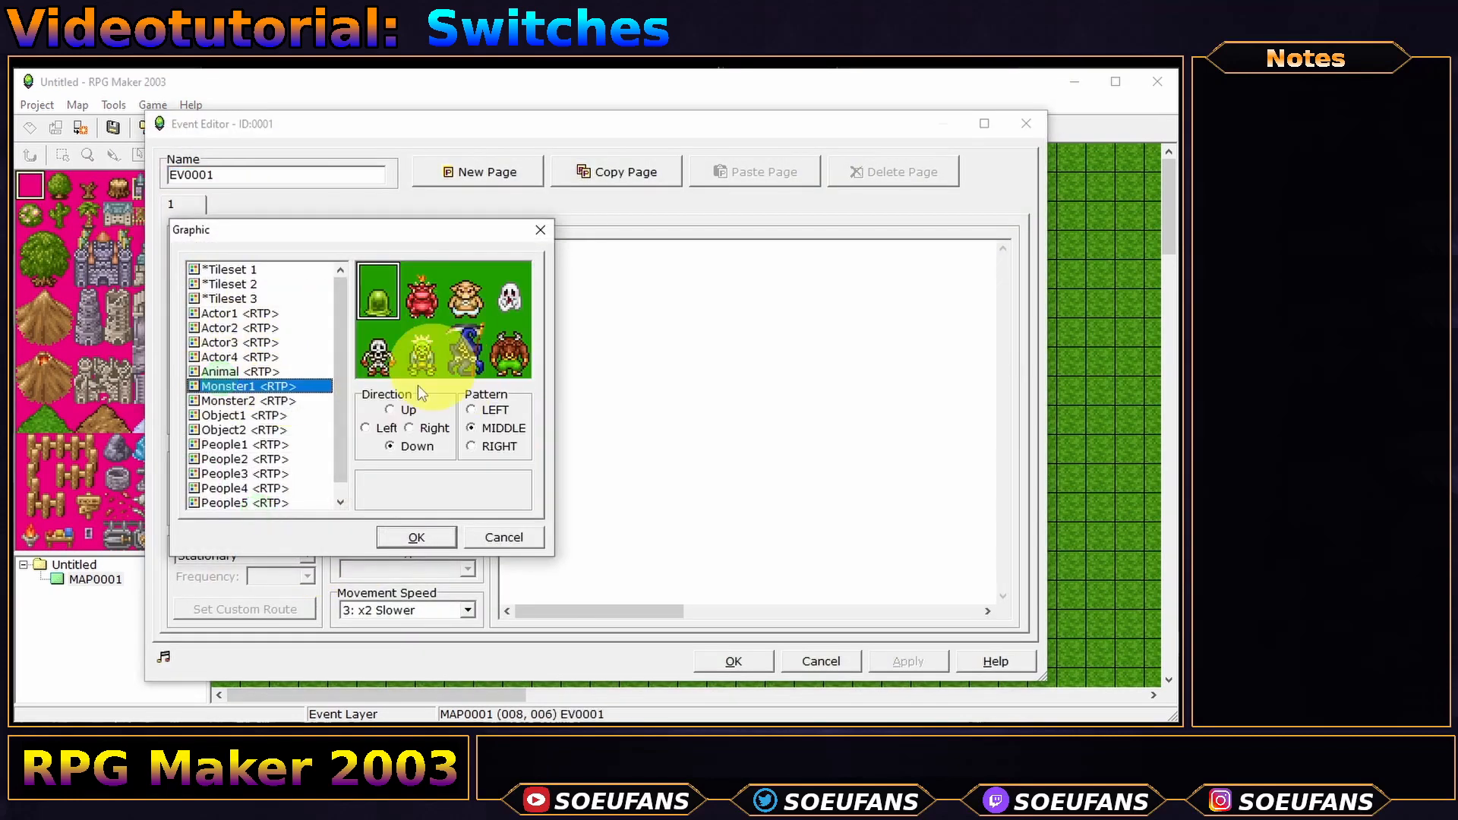
pyautogui.doubleClick(377, 353)
pyautogui.click(581, 309)
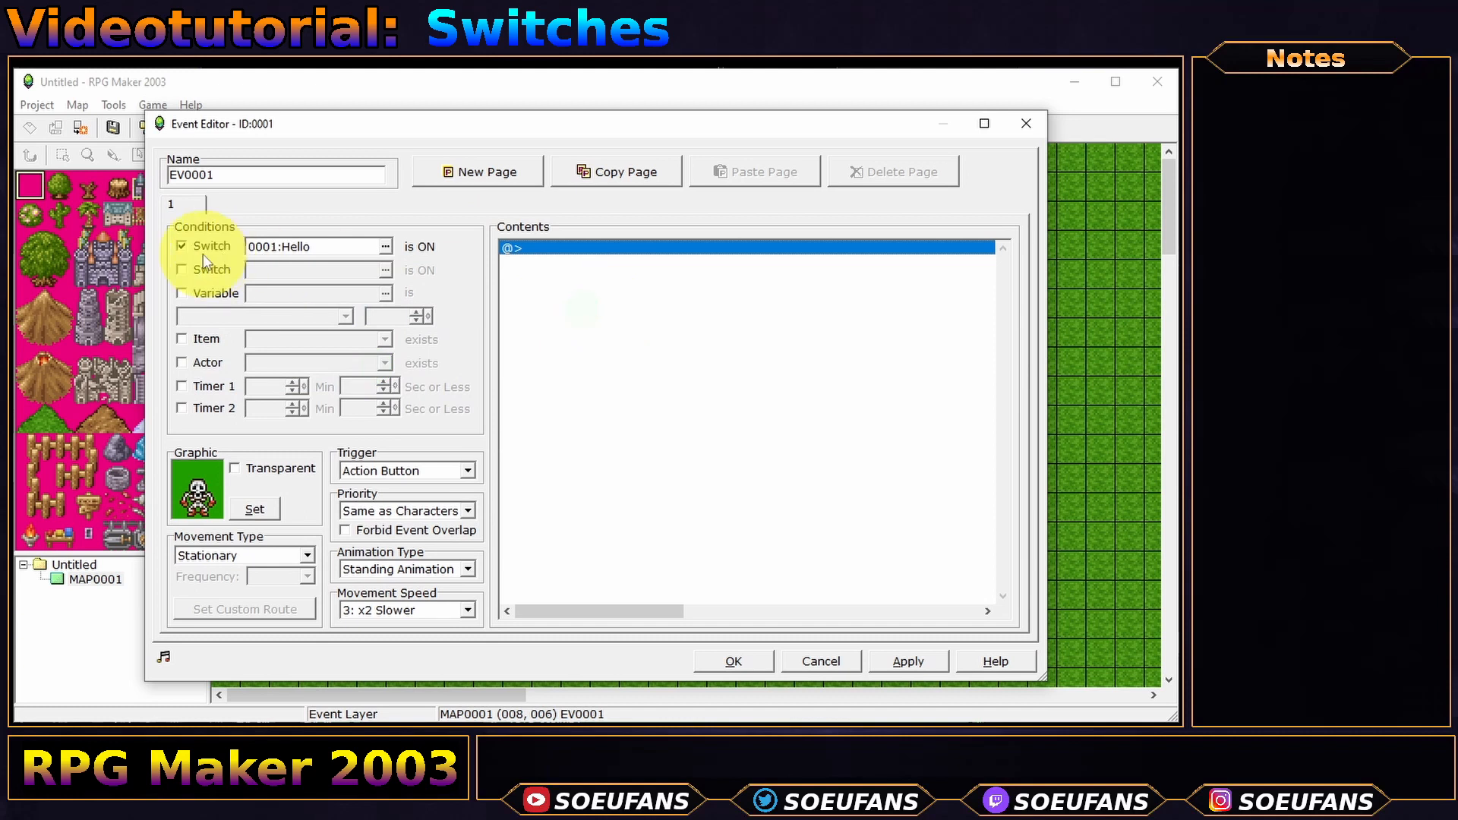
pyautogui.click(203, 245)
# - Add a Show Text command with the message "Hello!" to the event's contents
pyautogui.doubleClick(596, 312)
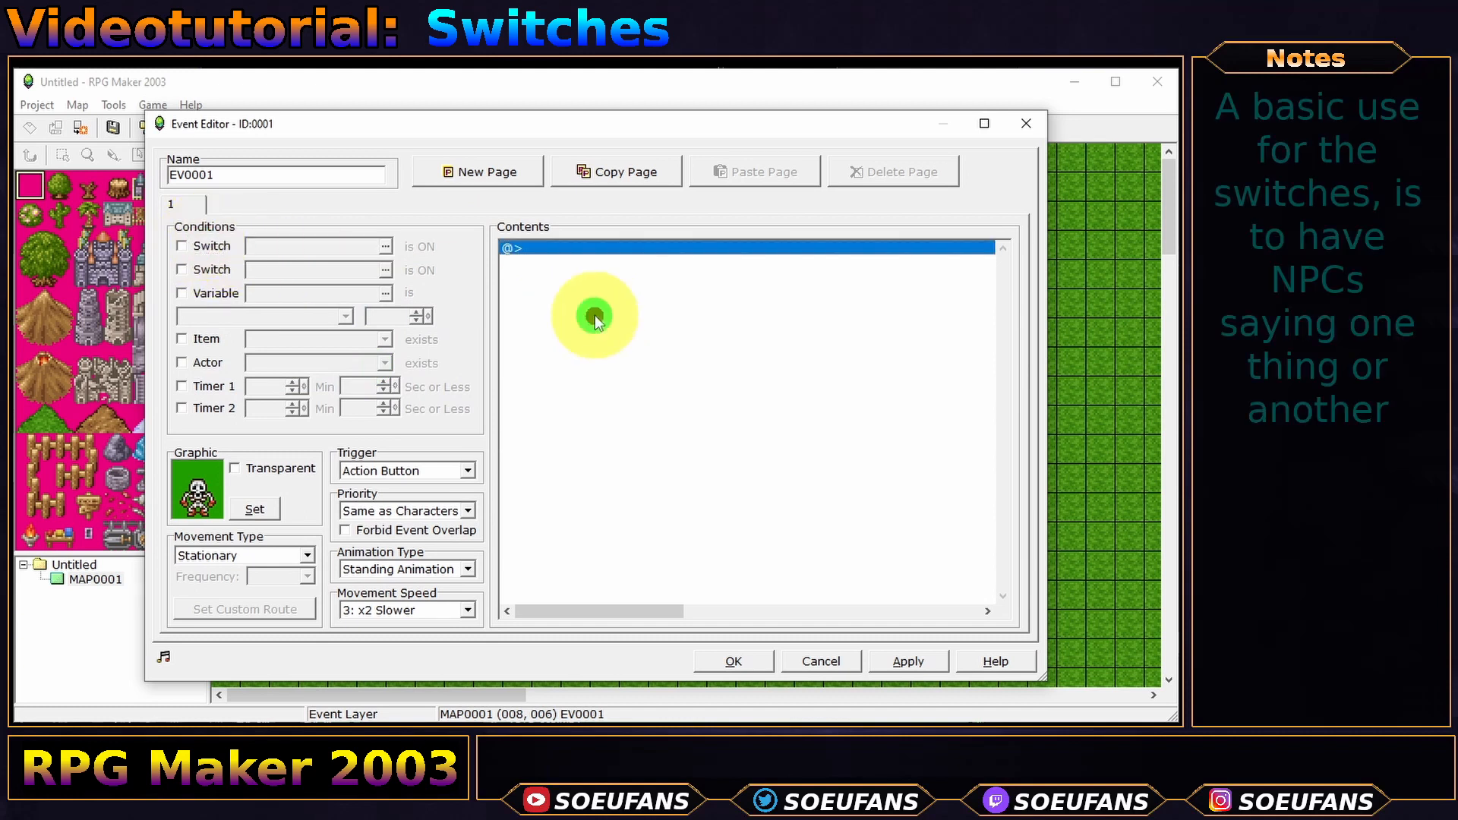
pyautogui.click(499, 244)
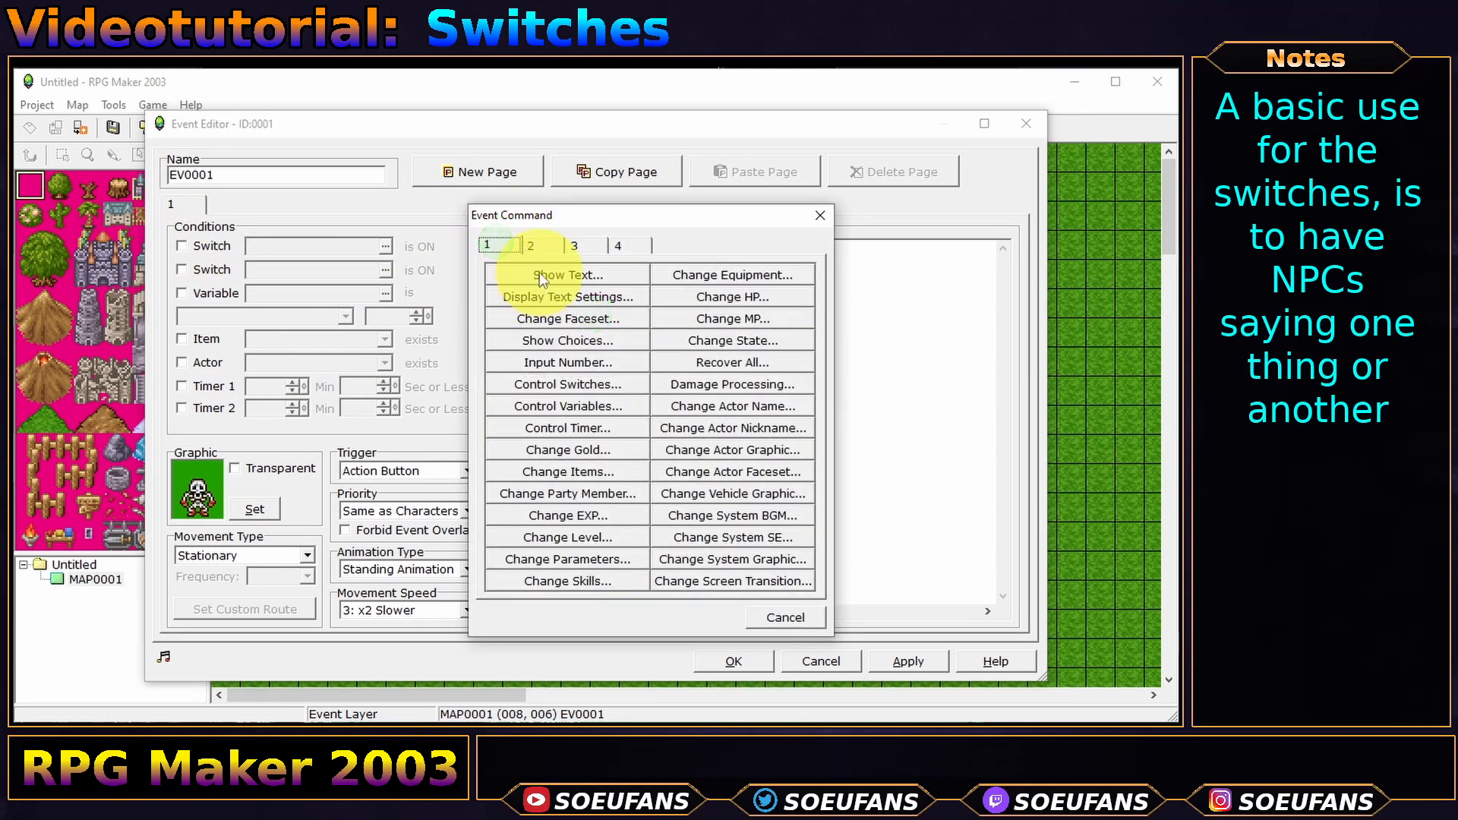
pyautogui.click(540, 273)
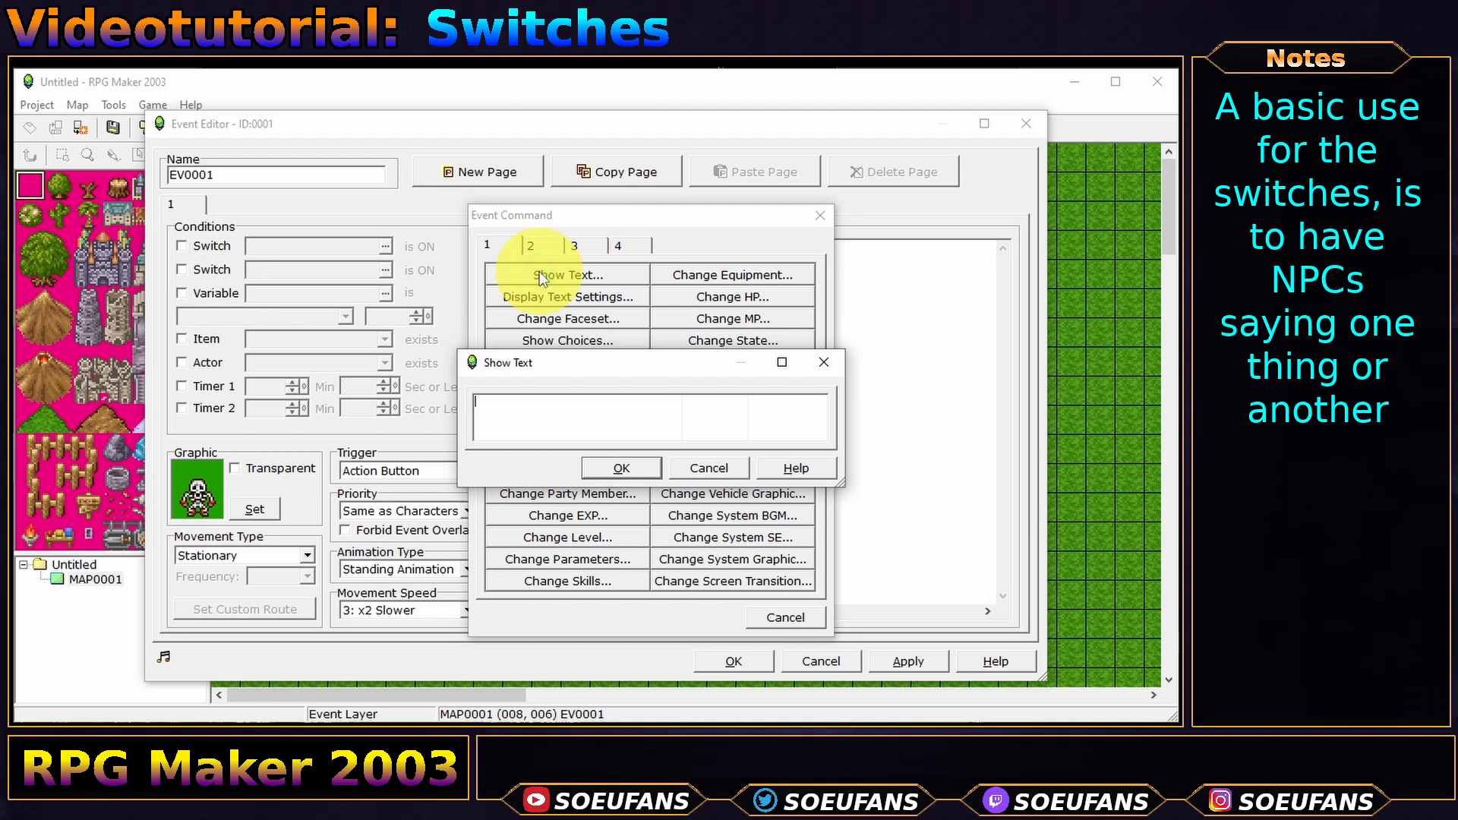
pyautogui.write('Hello!')
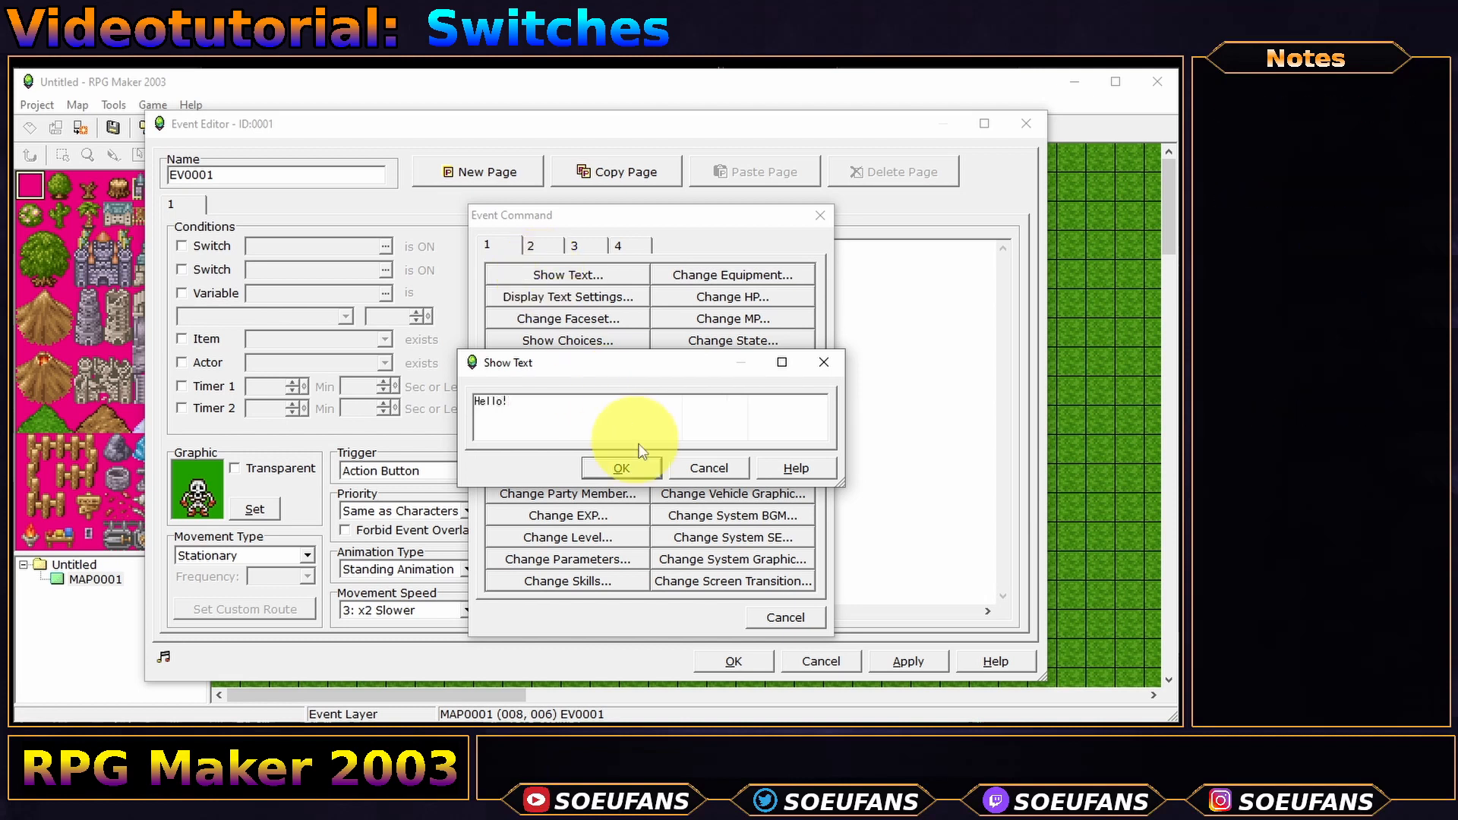
pyautogui.click(624, 465)
# - Add a Control Switches command after the "Hello!" text that turns the single switch 0001:Hello ON
pyautogui.click(600, 376)
pyautogui.doubleClick(600, 374)
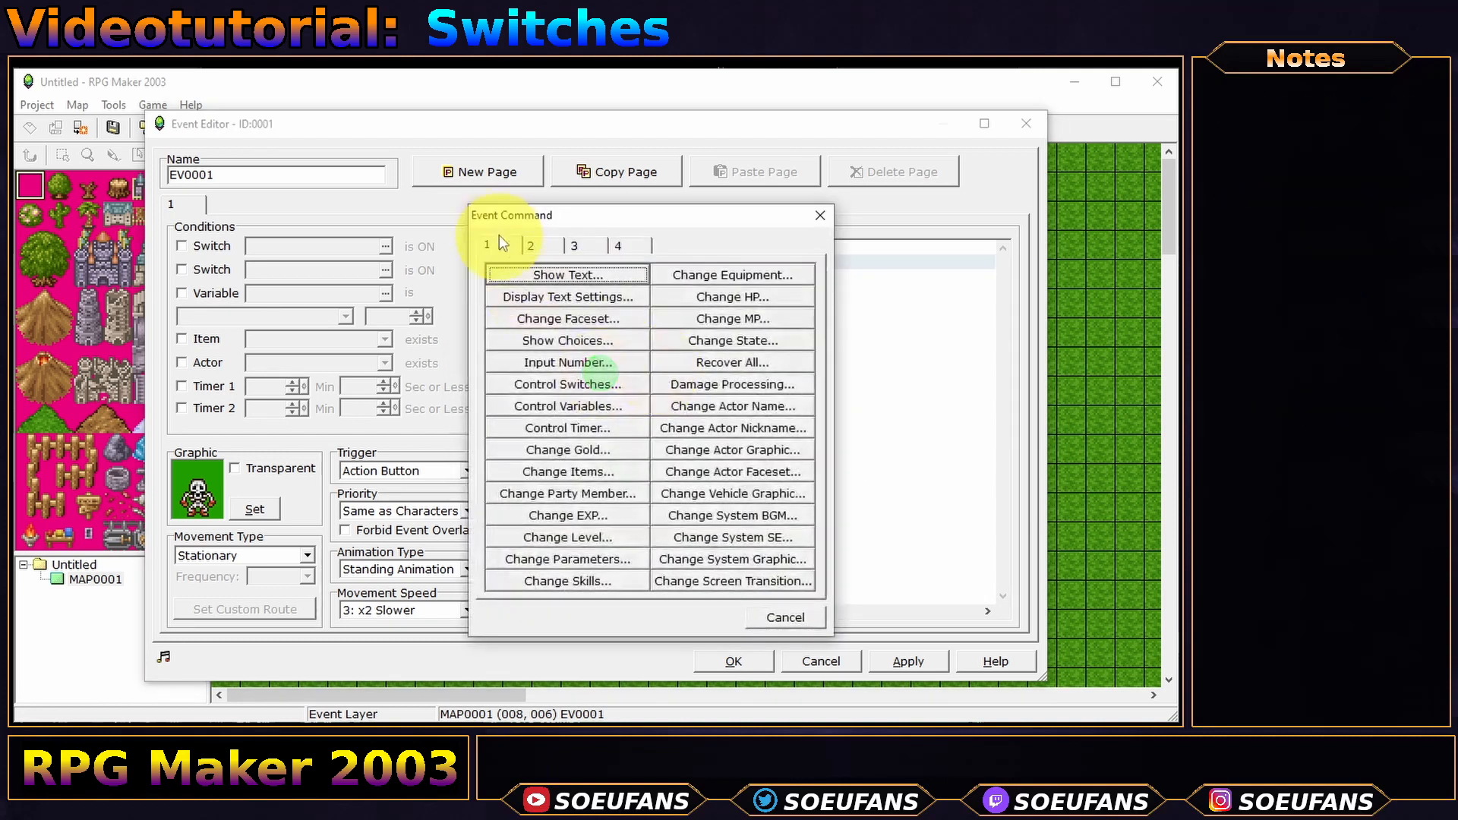
pyautogui.click(600, 383)
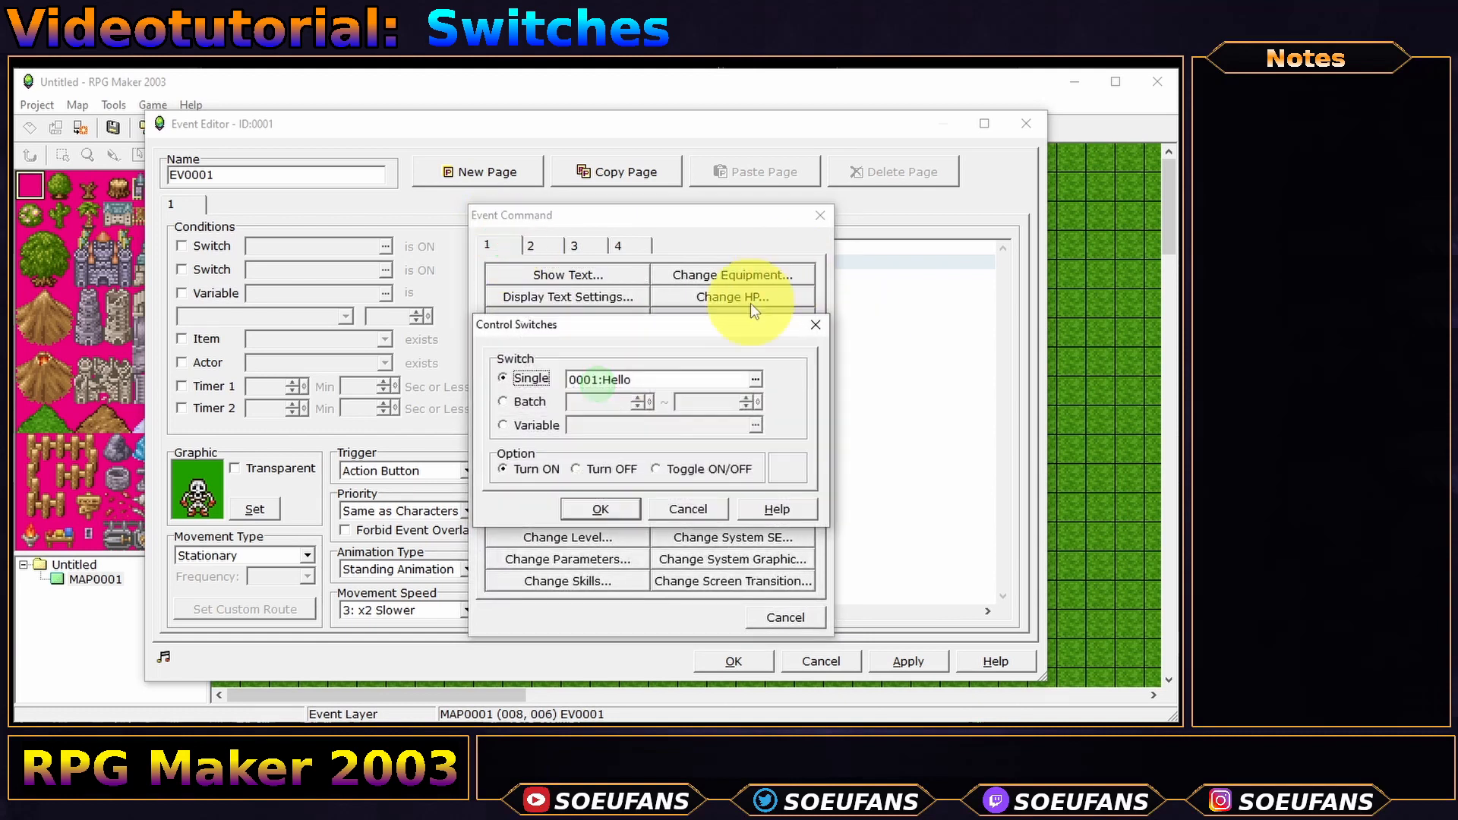
pyautogui.click(756, 379)
pyautogui.doubleClick(686, 279)
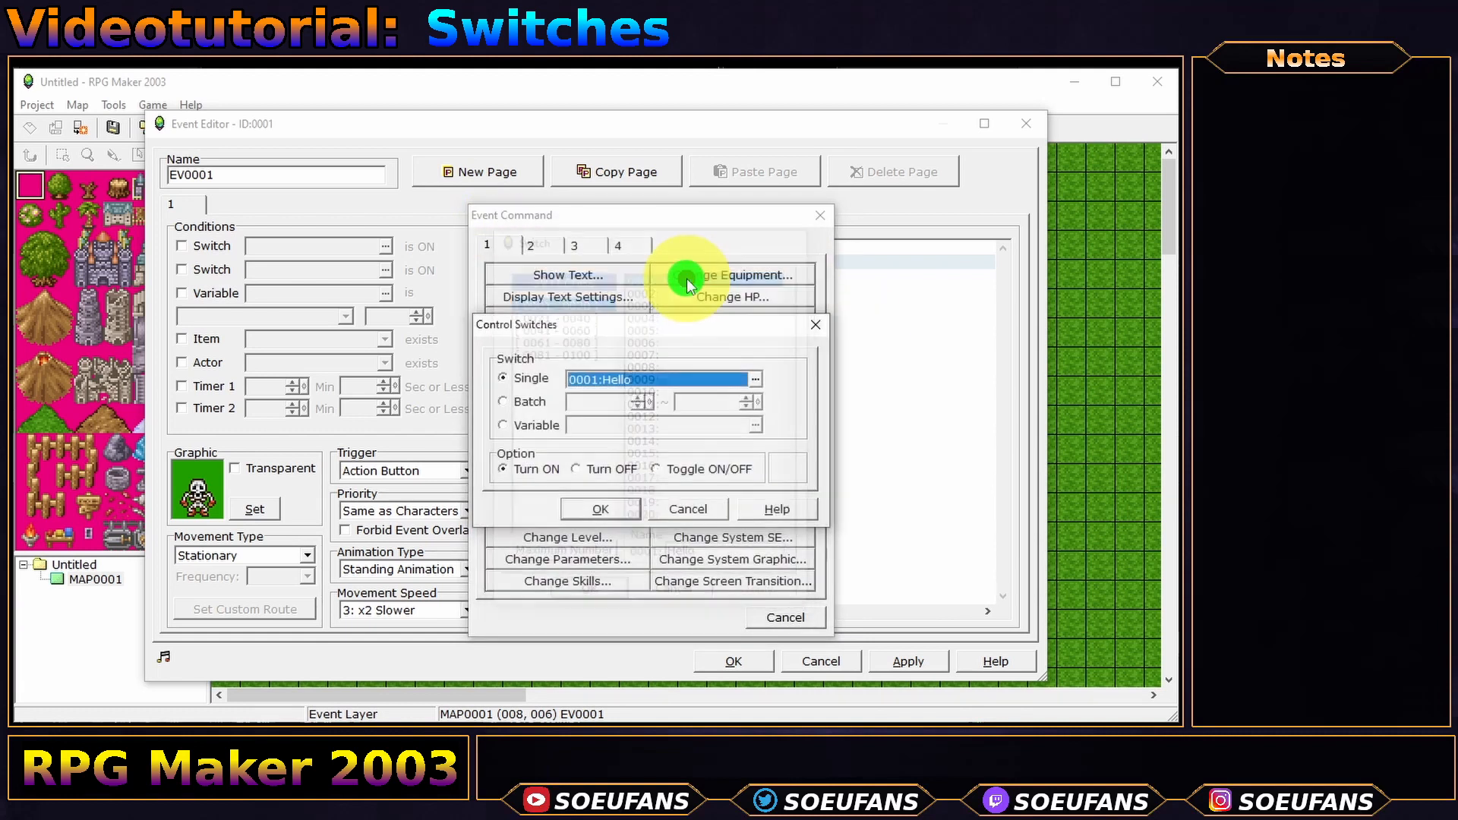
pyautogui.click(600, 509)
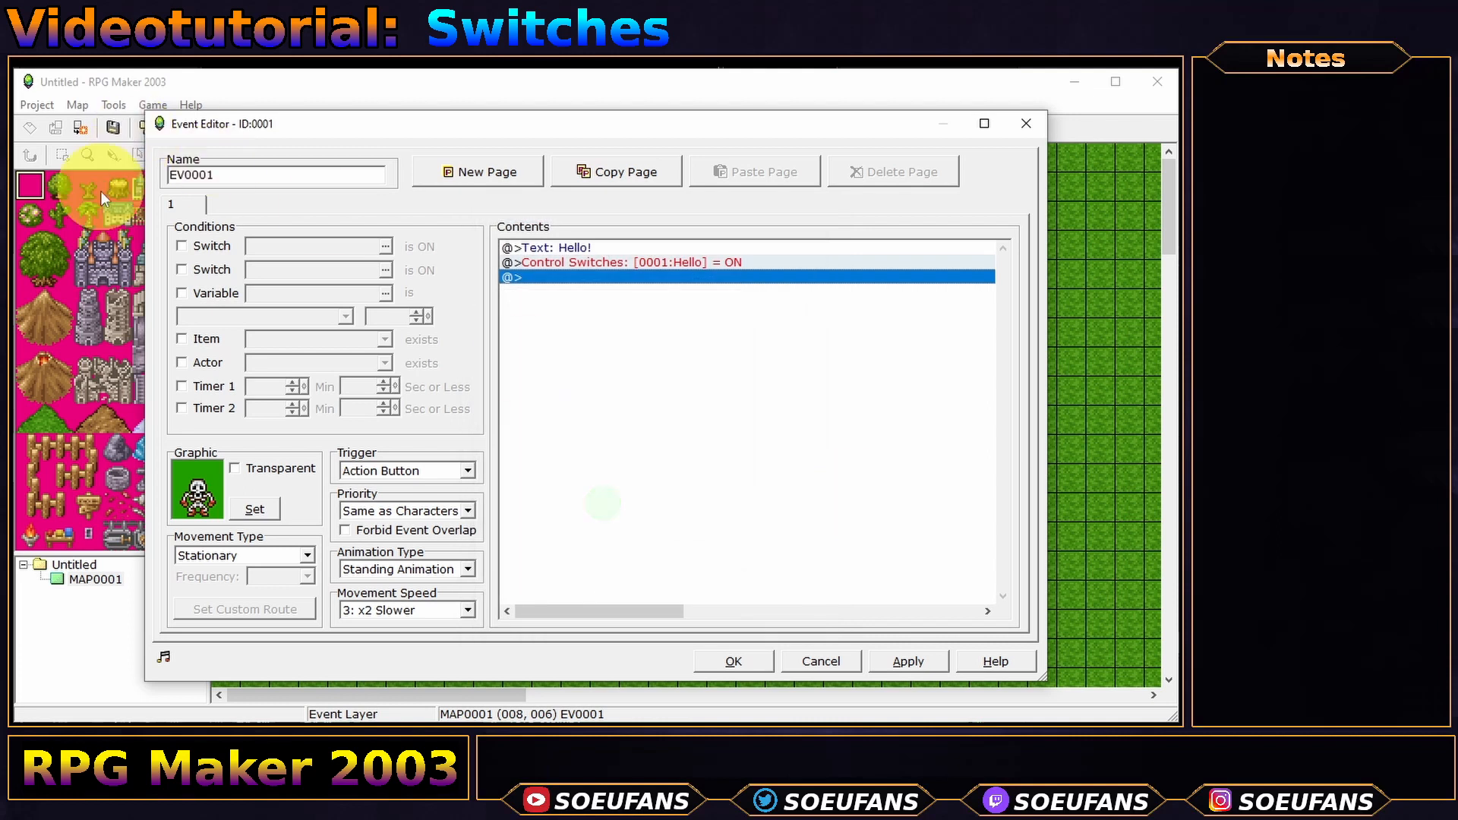
# - Add a second page to the skeleton event and make it require switch 0001:Hello to be ON
pyautogui.click(473, 173)
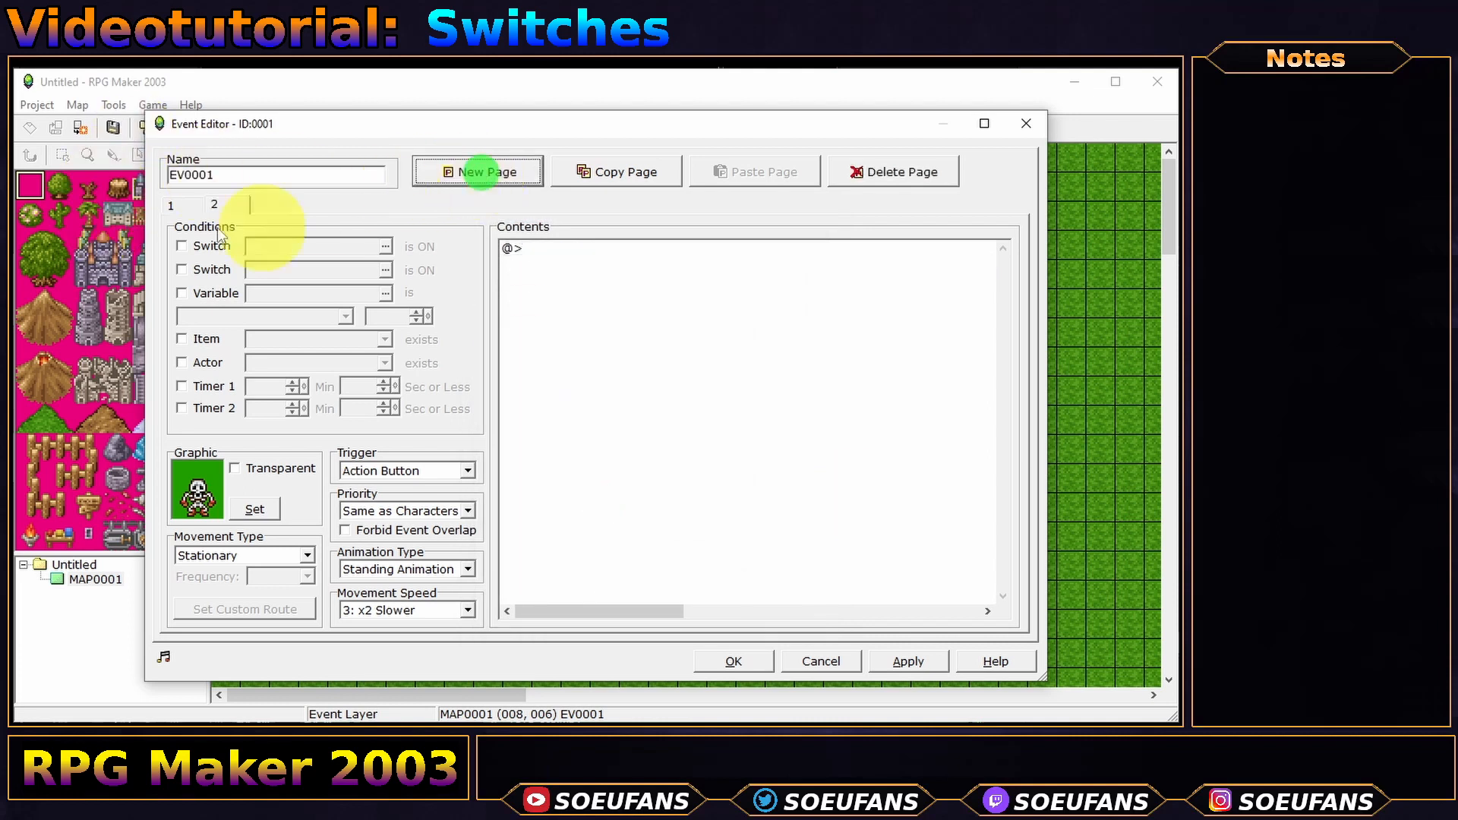
pyautogui.click(253, 202)
pyautogui.click(212, 246)
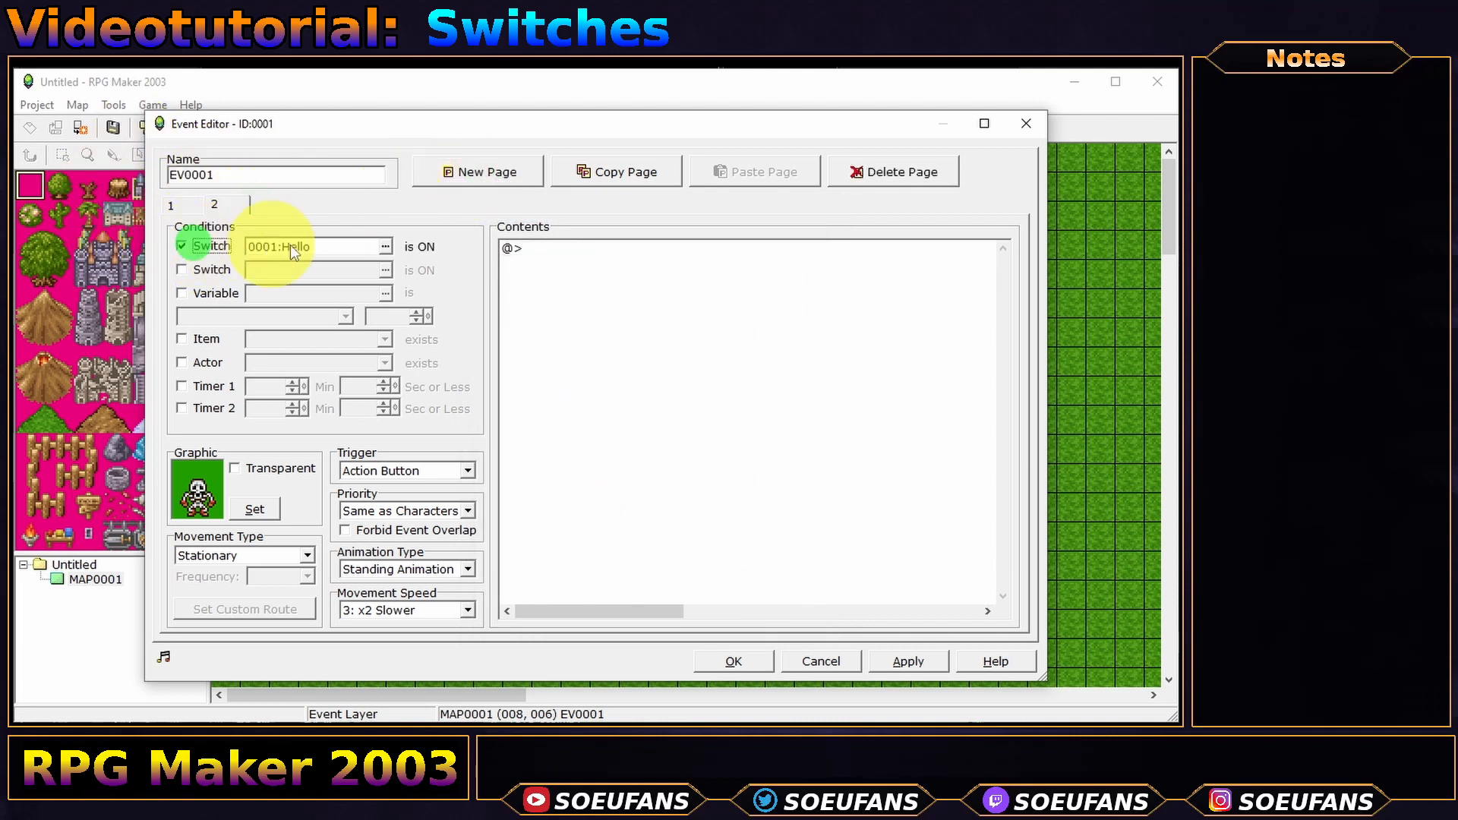
pyautogui.click(386, 246)
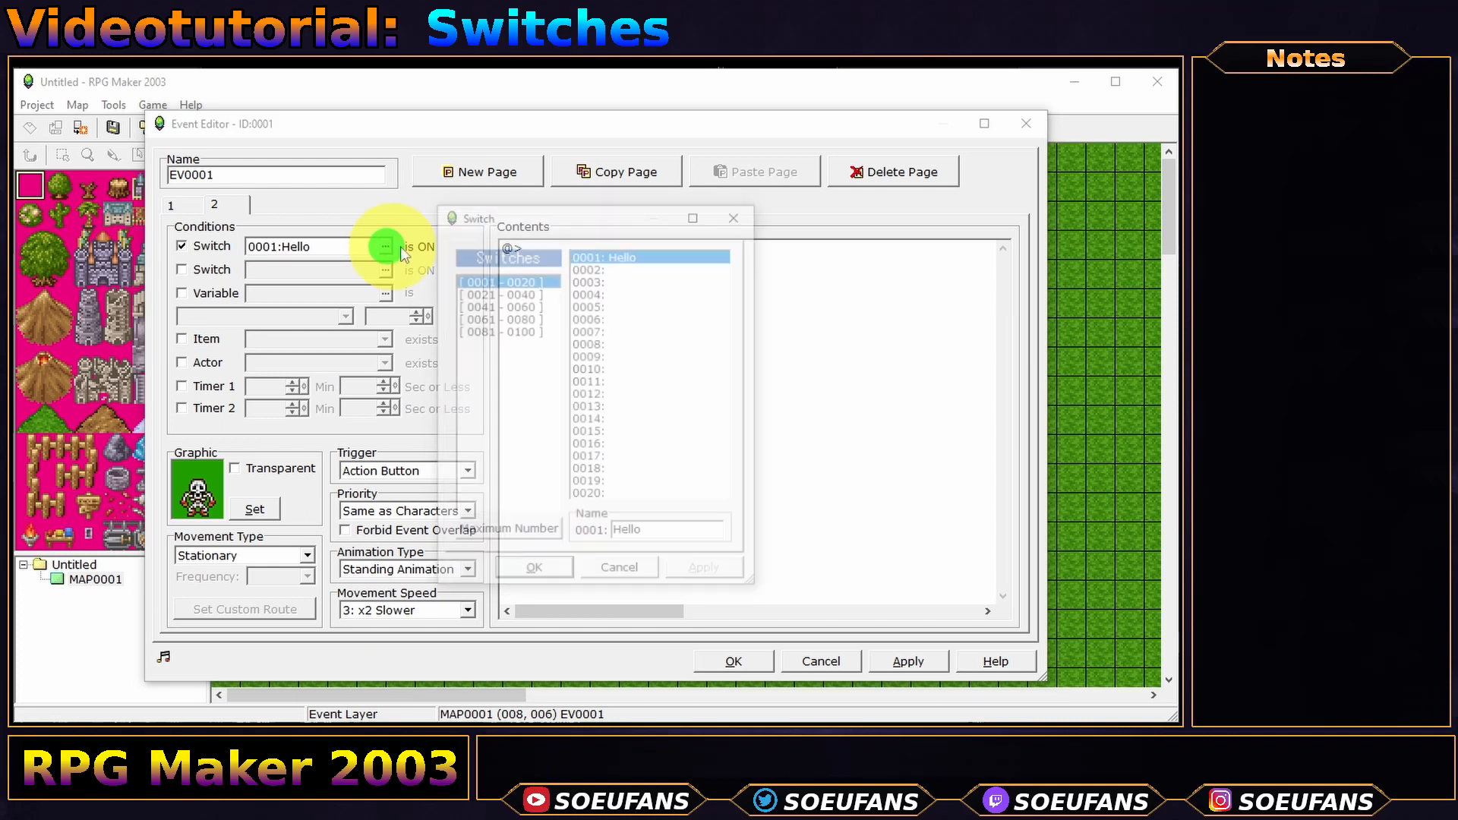
pyautogui.doubleClick(663, 254)
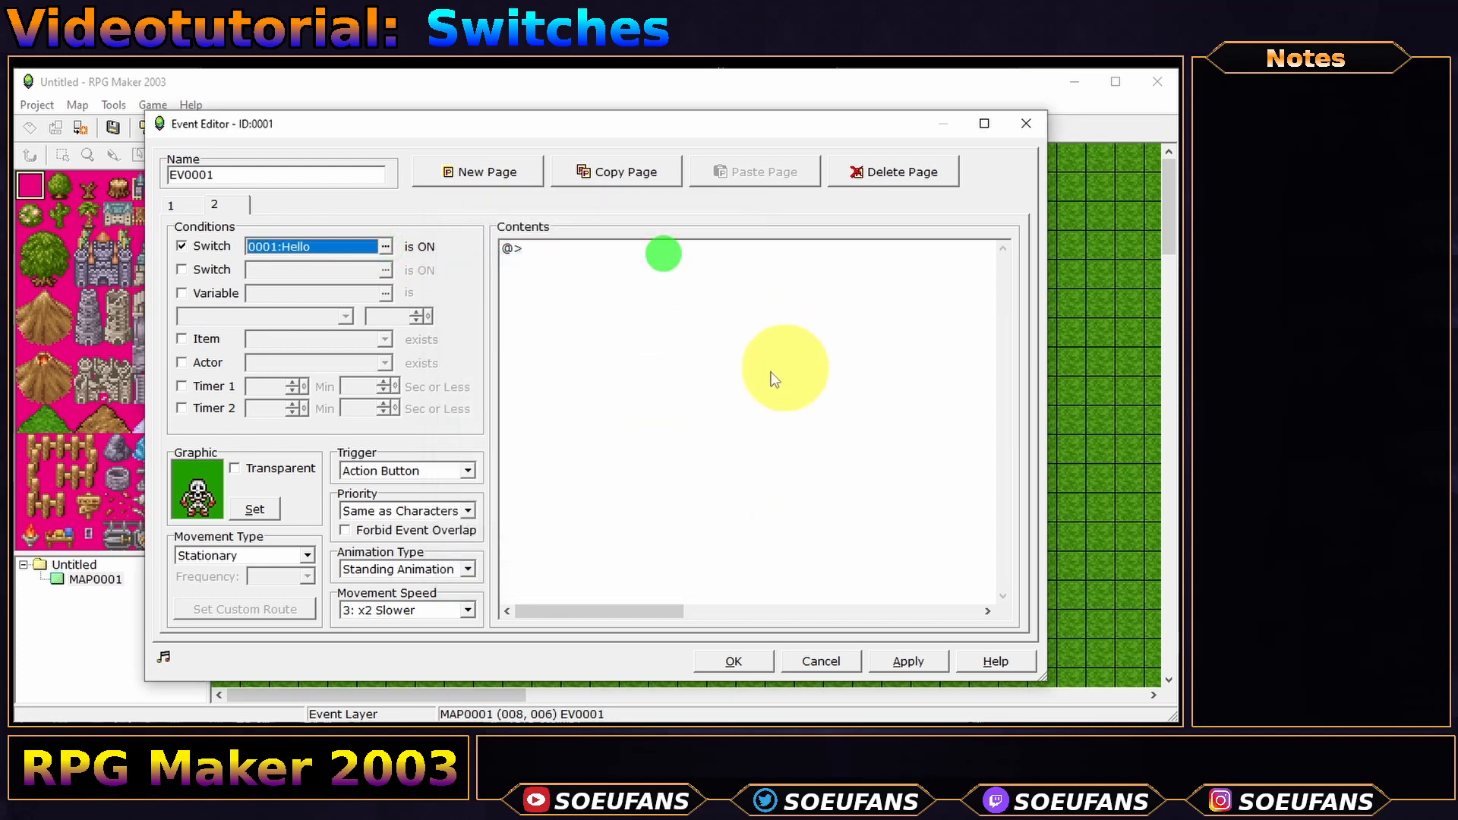
# - Add a Show Text command with the message "Hello again!" to the event's second page and save the event
pyautogui.click(190, 208)
pyautogui.click(220, 203)
pyautogui.doubleClick(621, 296)
pyautogui.click(507, 246)
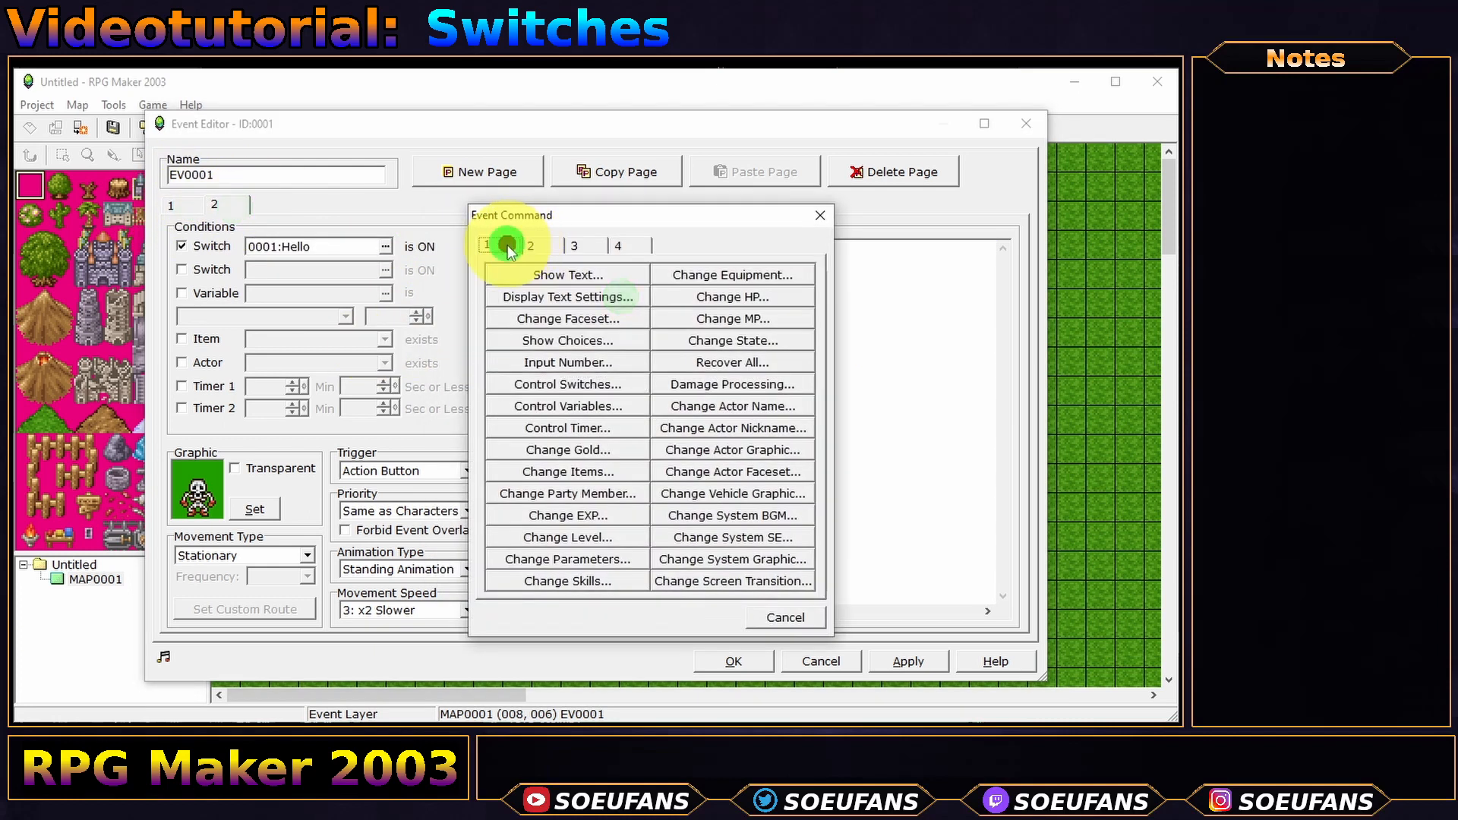
pyautogui.click(603, 282)
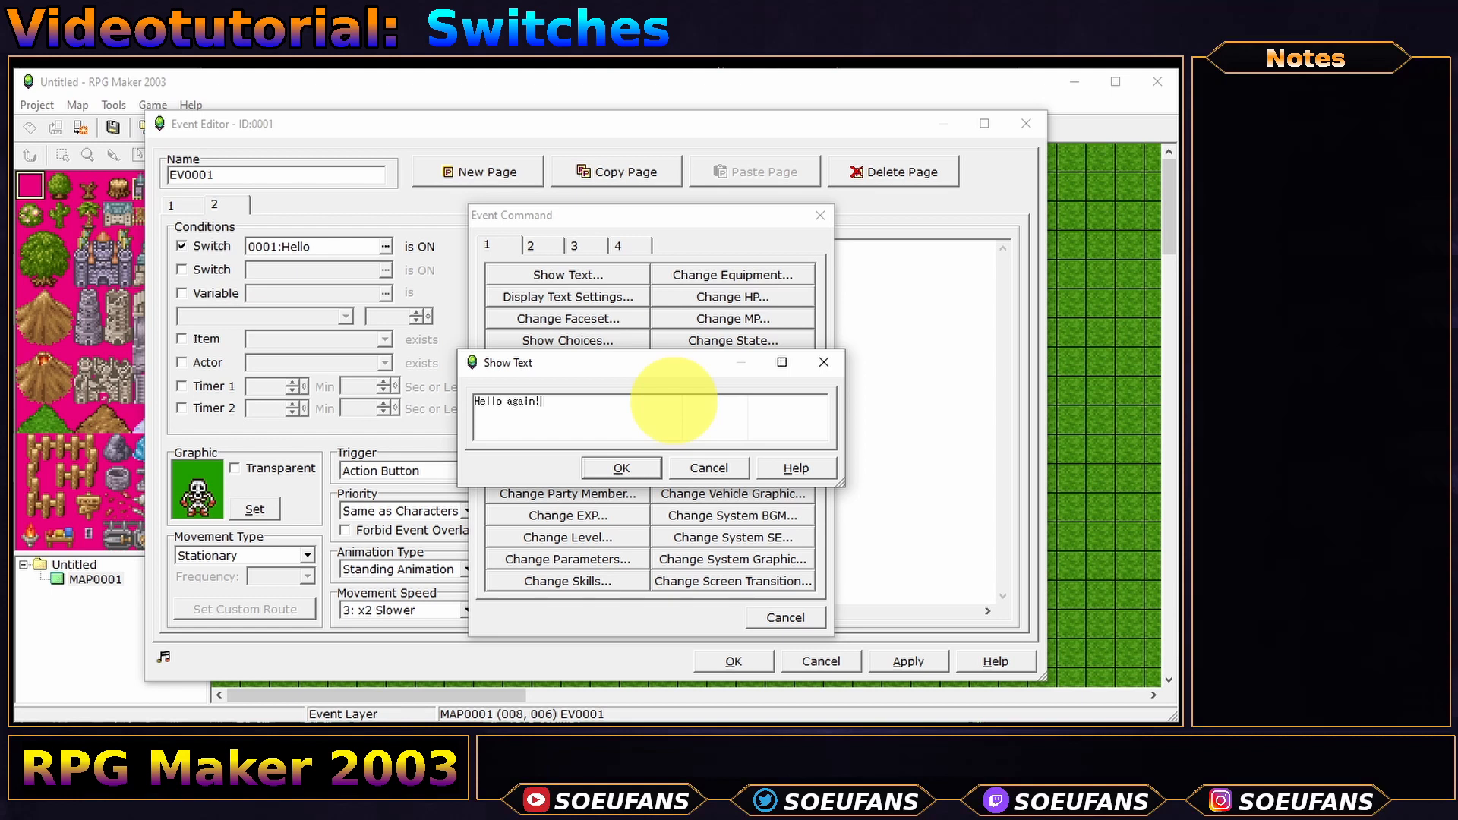
pyautogui.click(621, 468)
pyautogui.click(734, 660)
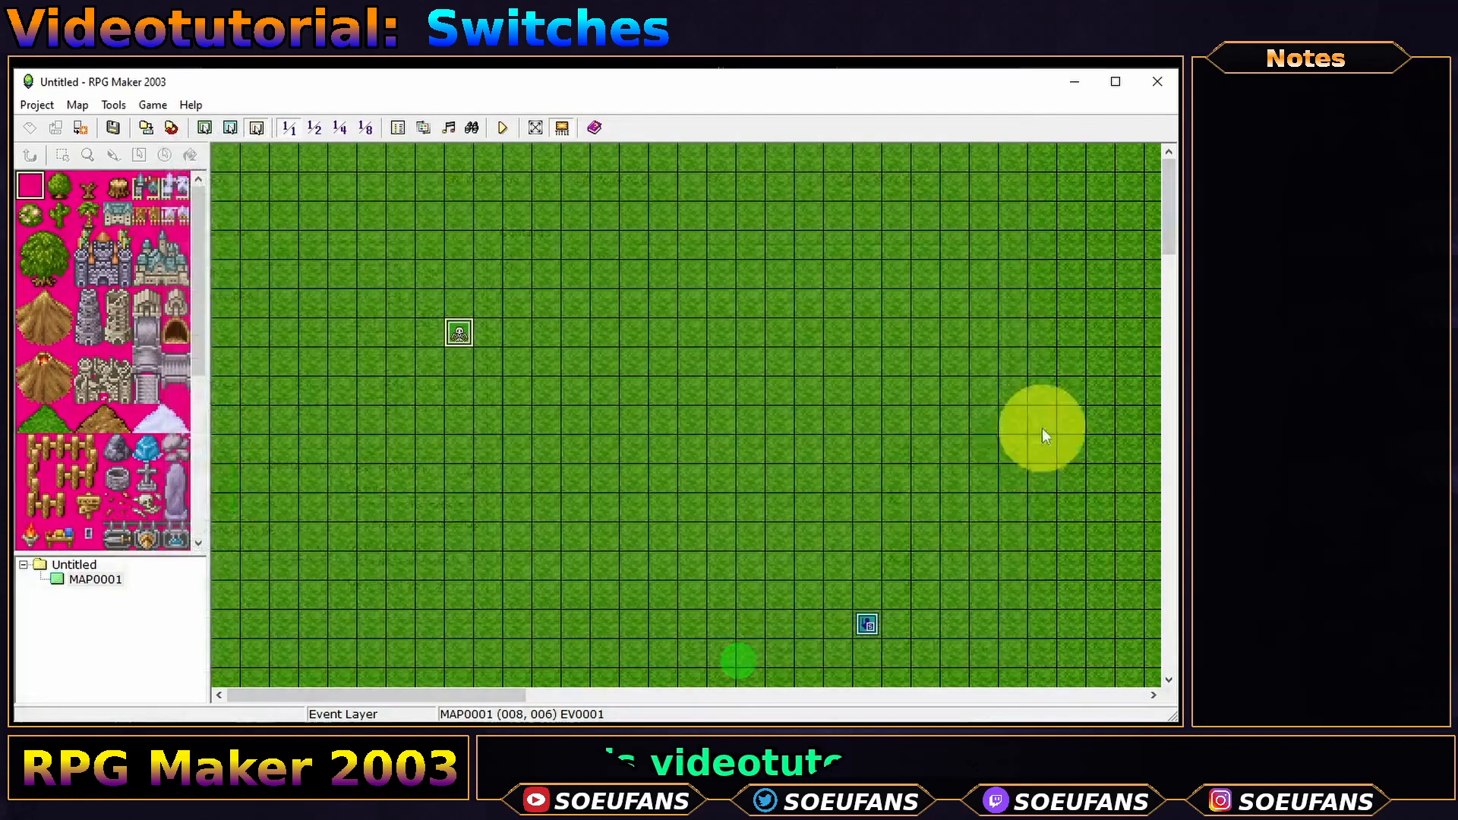
# - Move the player's start position to tile (009, 007) beside the skeleton and launch a test play
pyautogui.moveTo(866, 624); pyautogui.dragTo(489, 367)
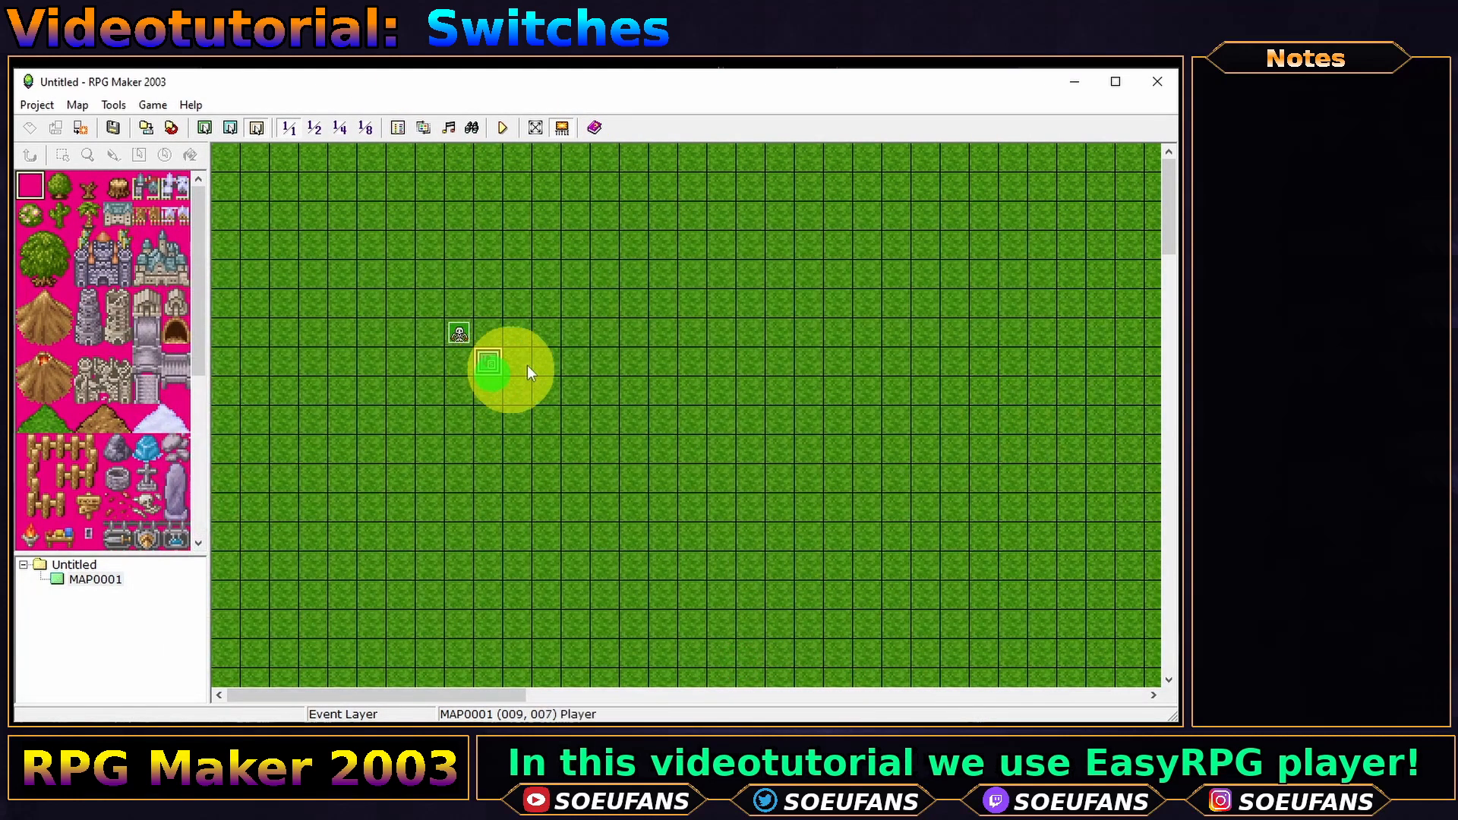
pyautogui.click(502, 127)
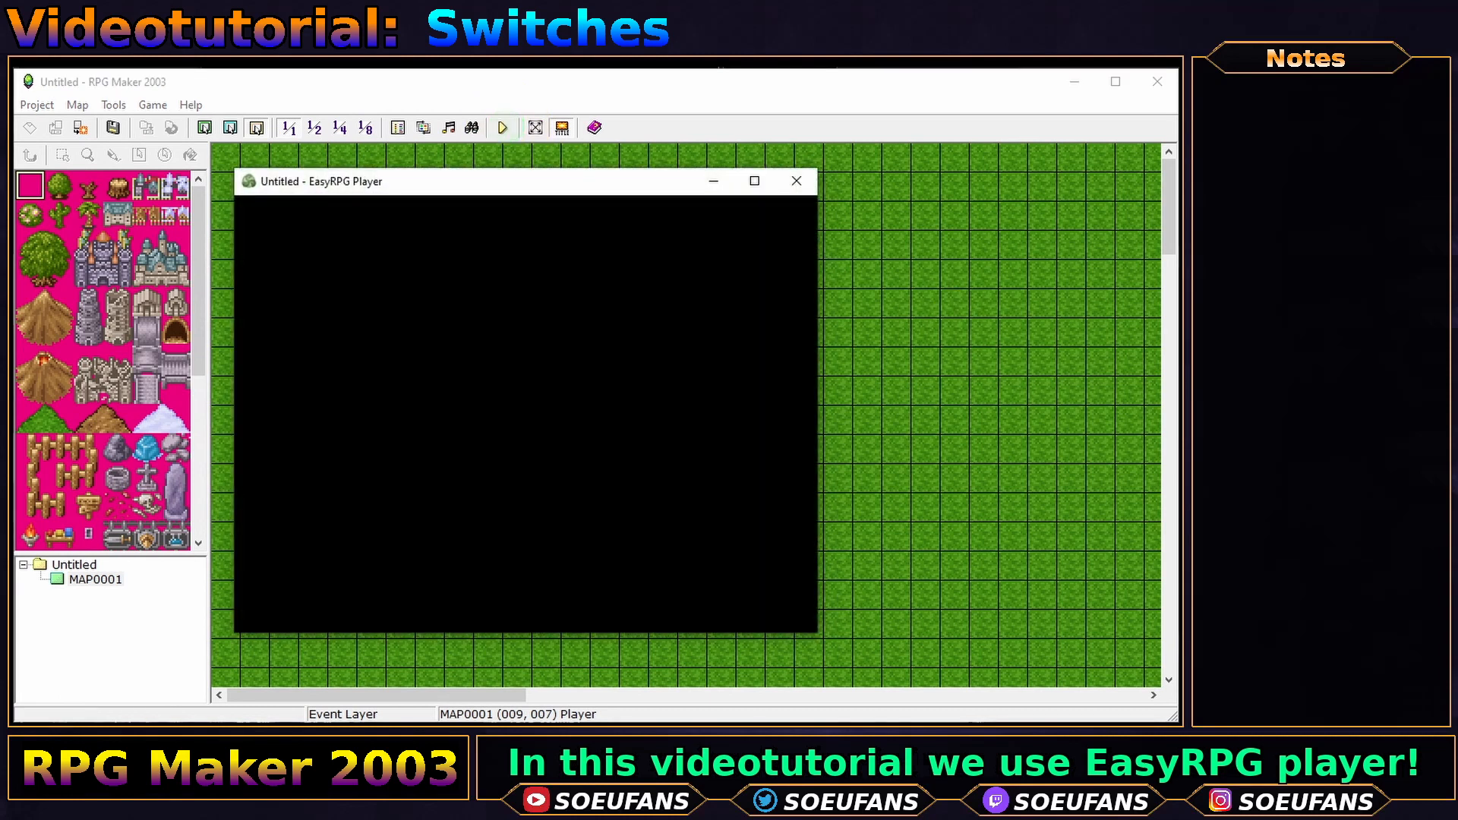
pyautogui.press('Return')
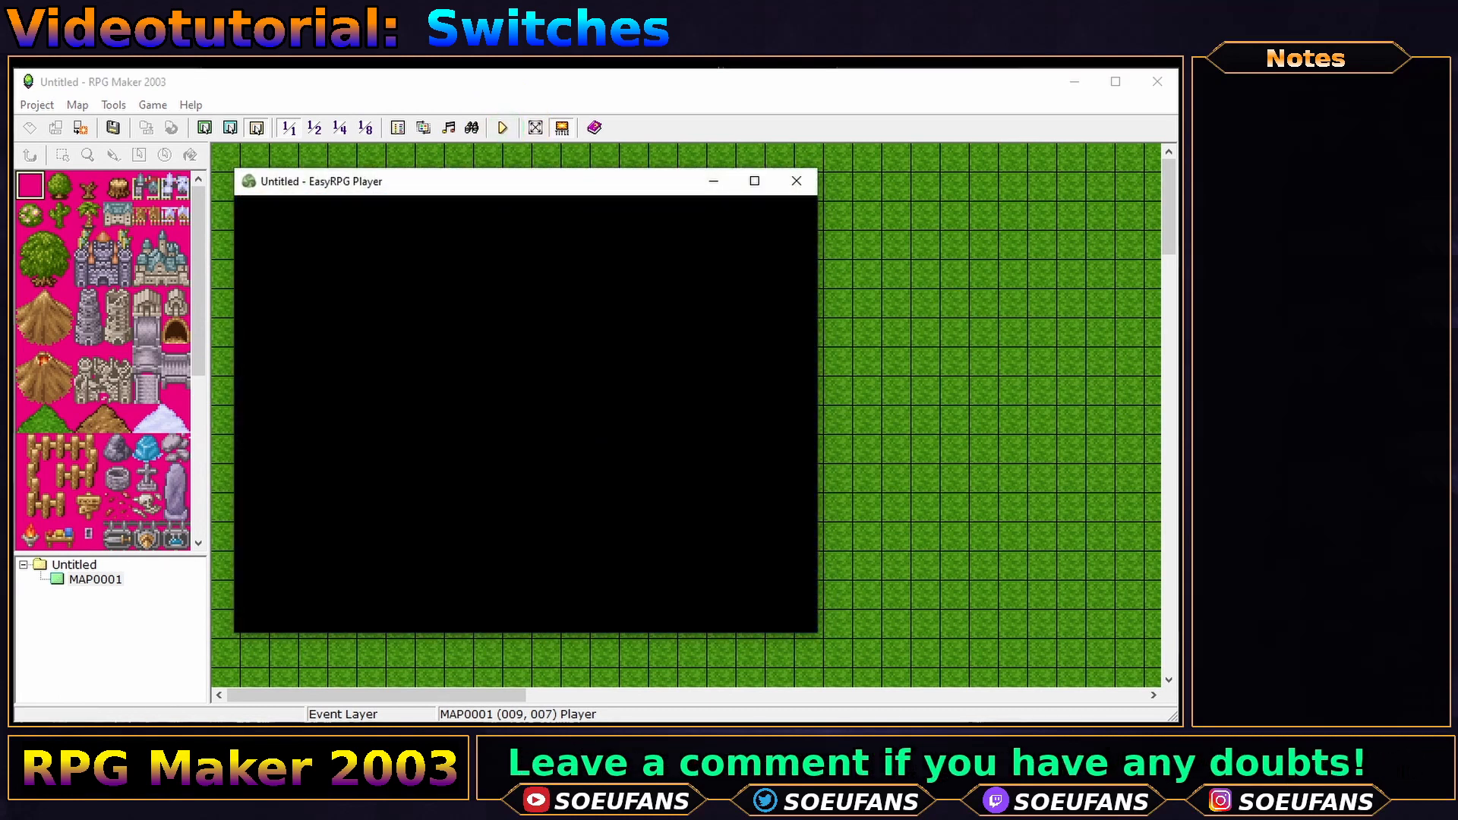
# - Walk the hero below the skeleton in the test play and talk to it twice, closing each message
pyautogui.press('Left')
pyautogui.press('Up')
pyautogui.press('Return')
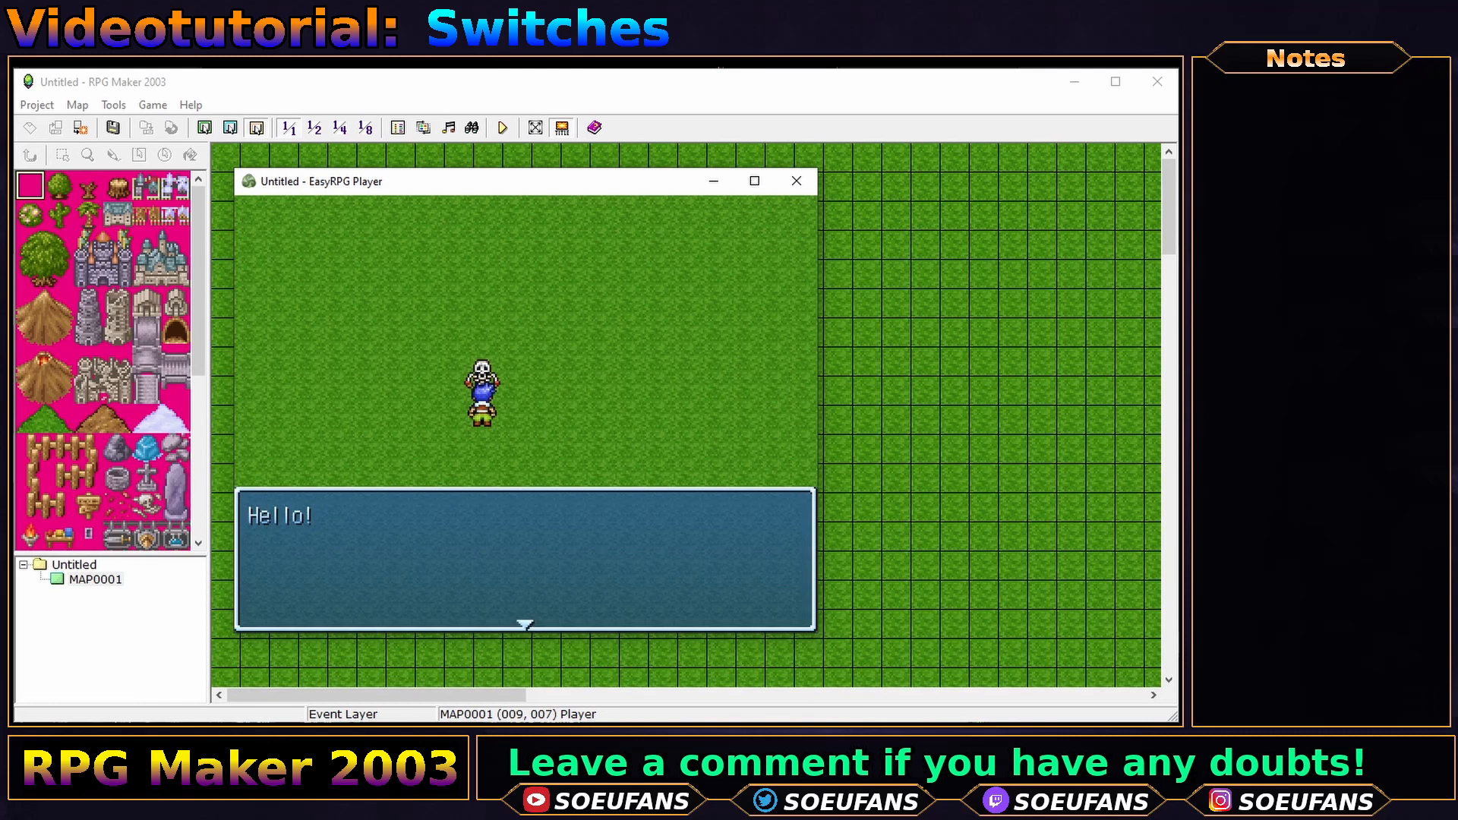
pyautogui.press('Return')
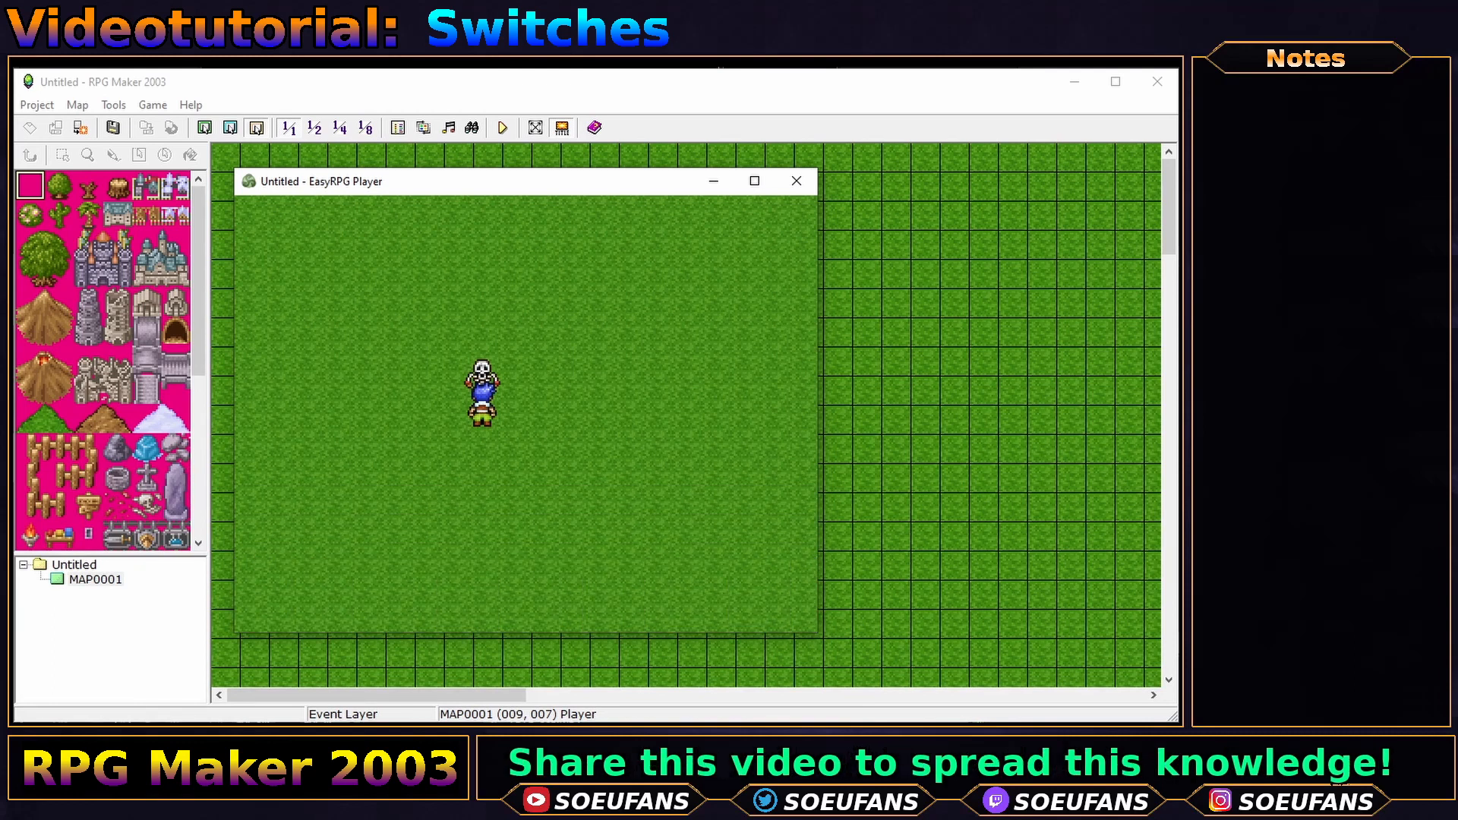
pyautogui.press('Return')
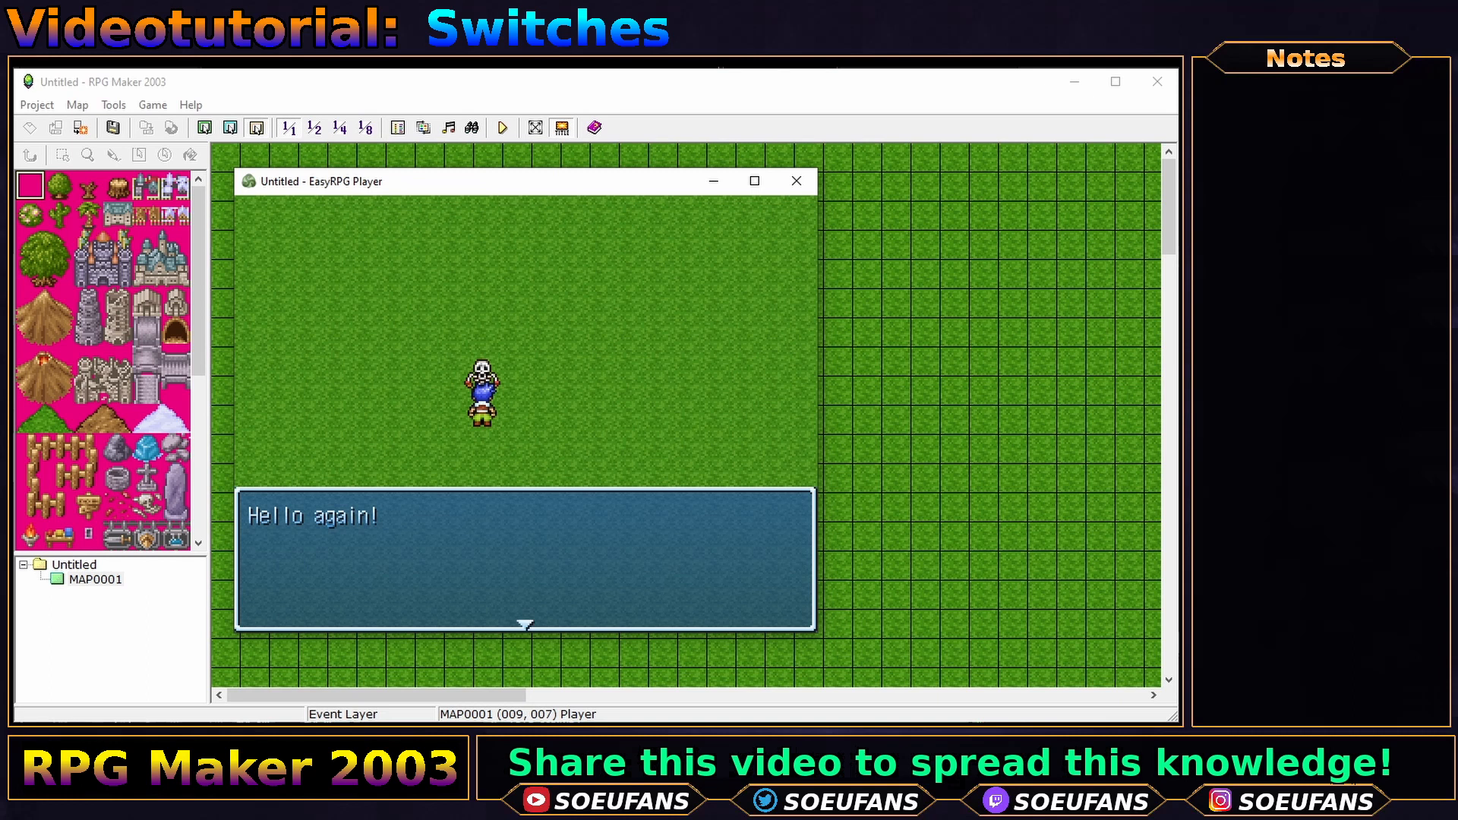
pyautogui.press('Return')
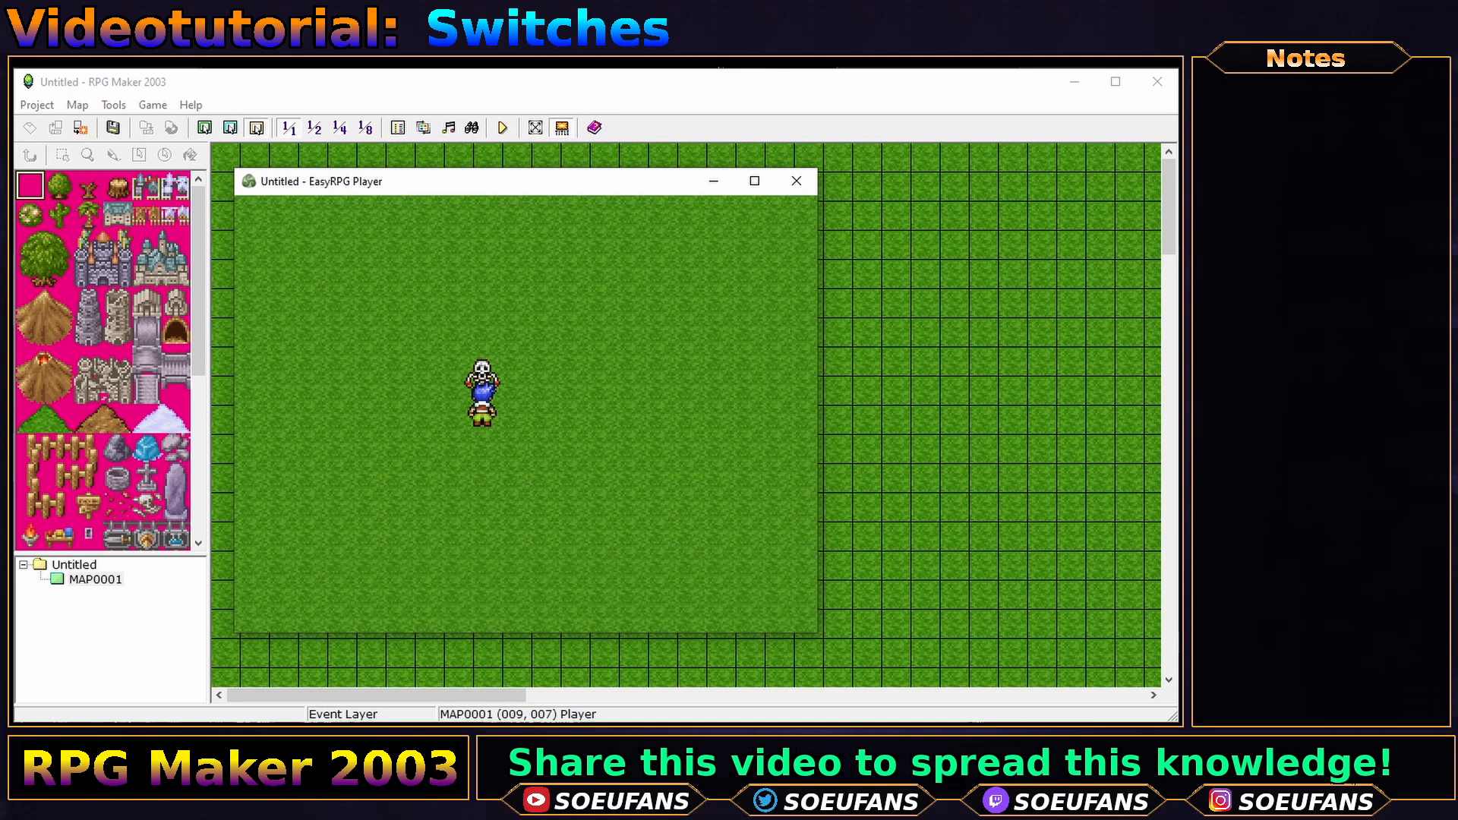
# - Check the state of switch 0001: Hello in the test play's debug switch list and close the player
pyautogui.press('F9')
pyautogui.press('Down')
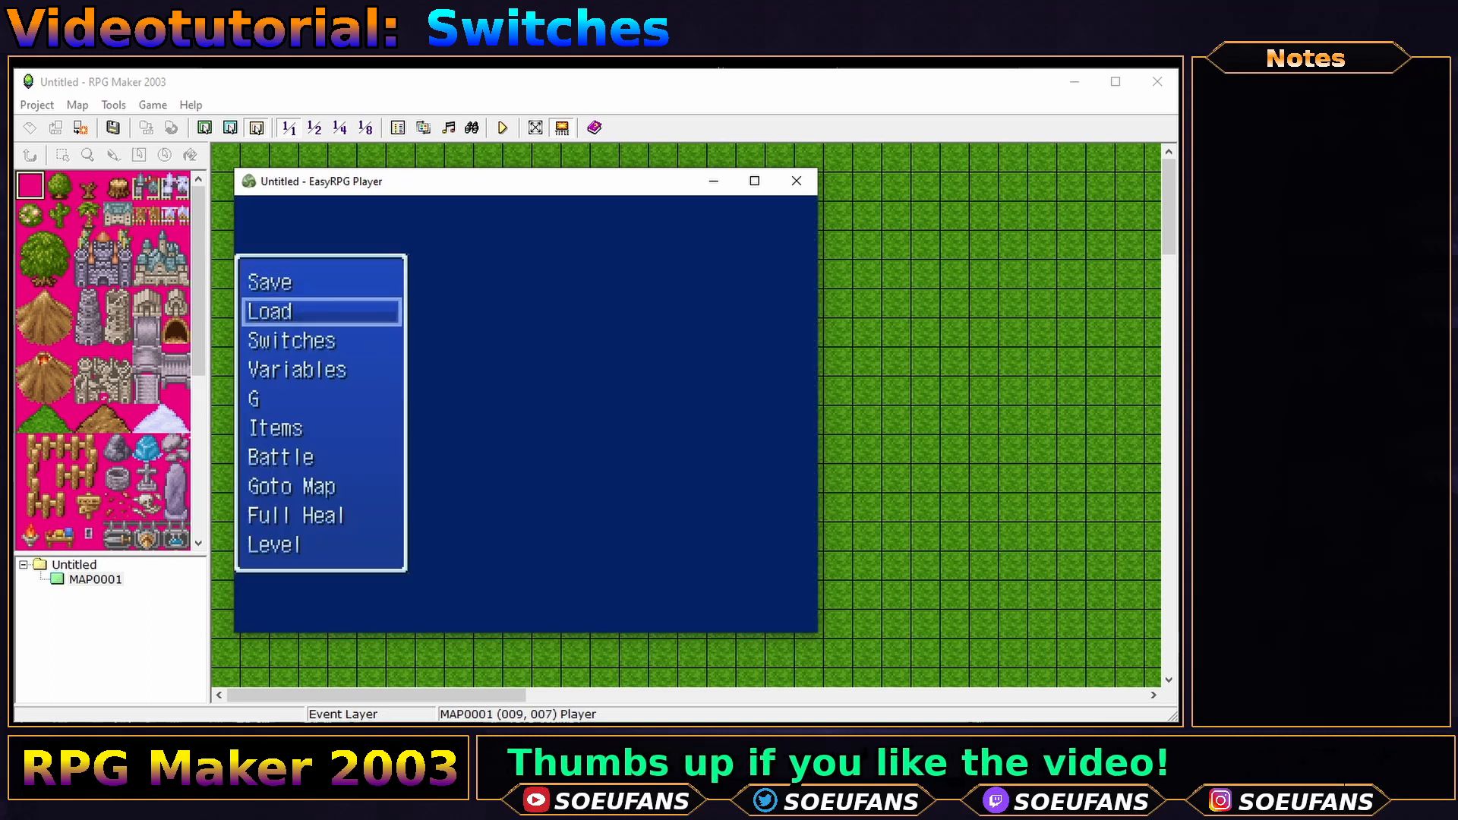
pyautogui.press('Down')
pyautogui.press('Return')
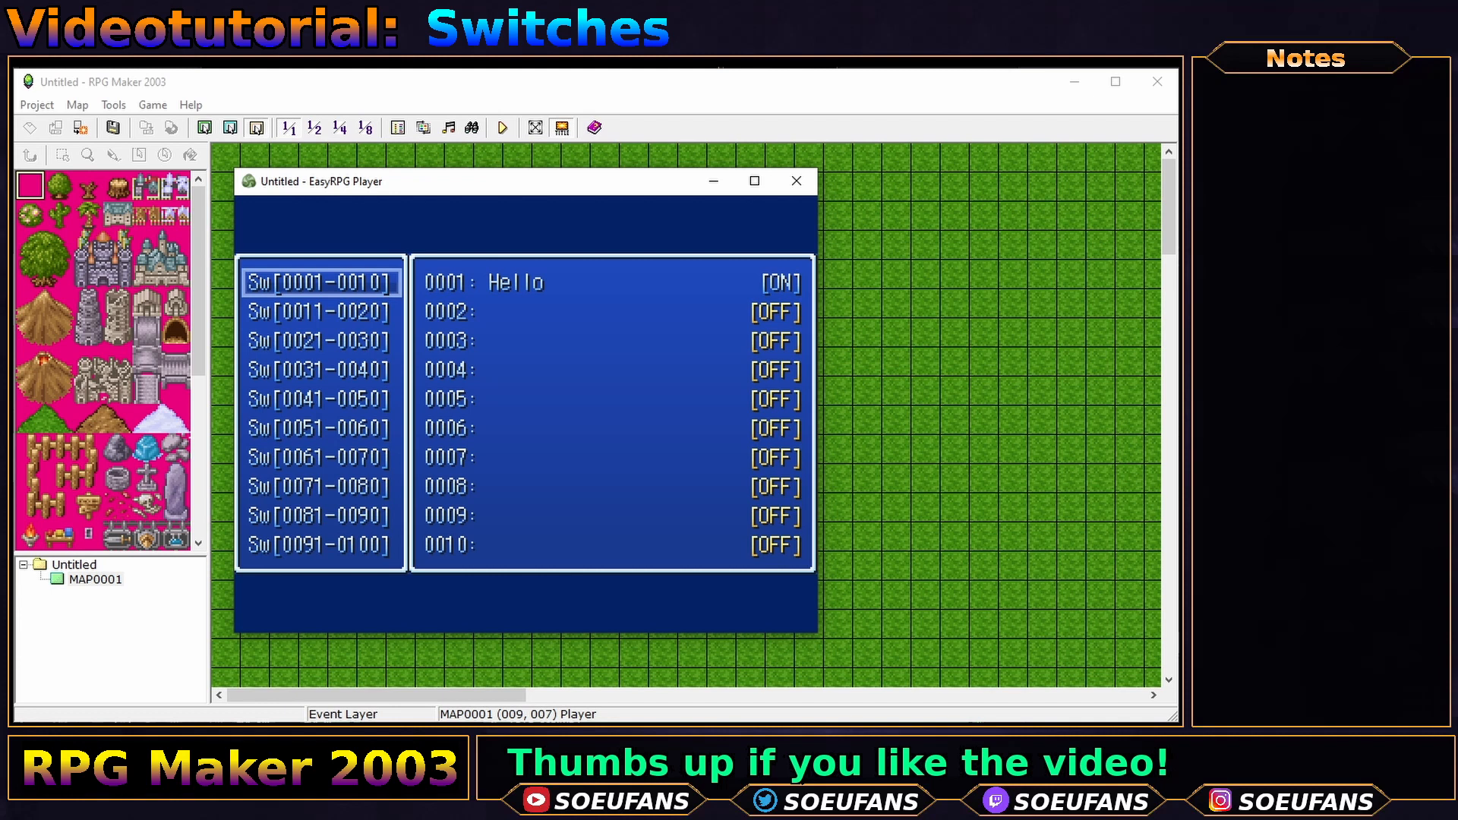
pyautogui.hotkey('alt', 'F4')
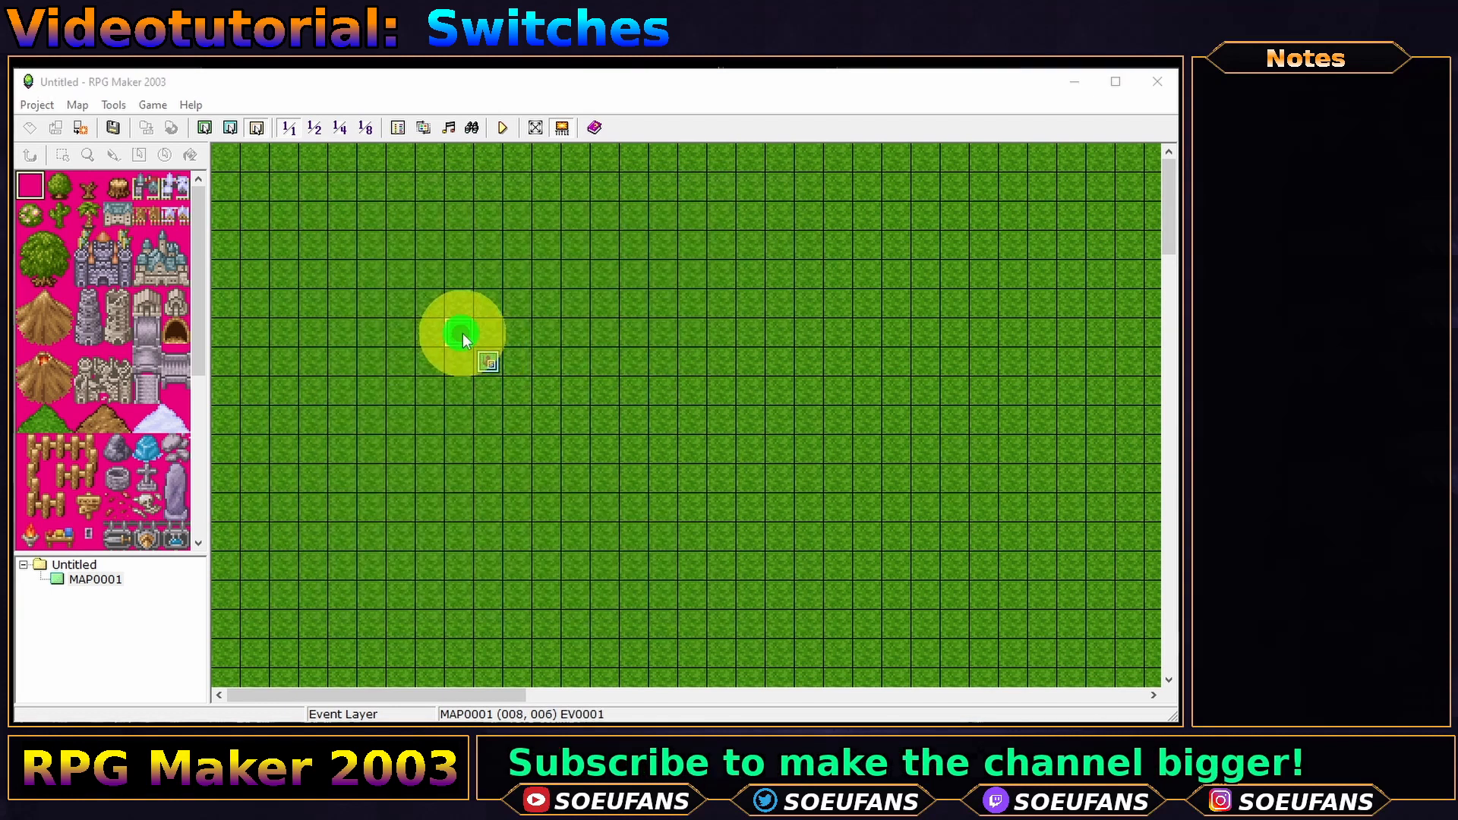
# - Examine the skeleton event's Control Switches command on page 1 and the switch condition and text on page 2
pyautogui.doubleClick(462, 334)
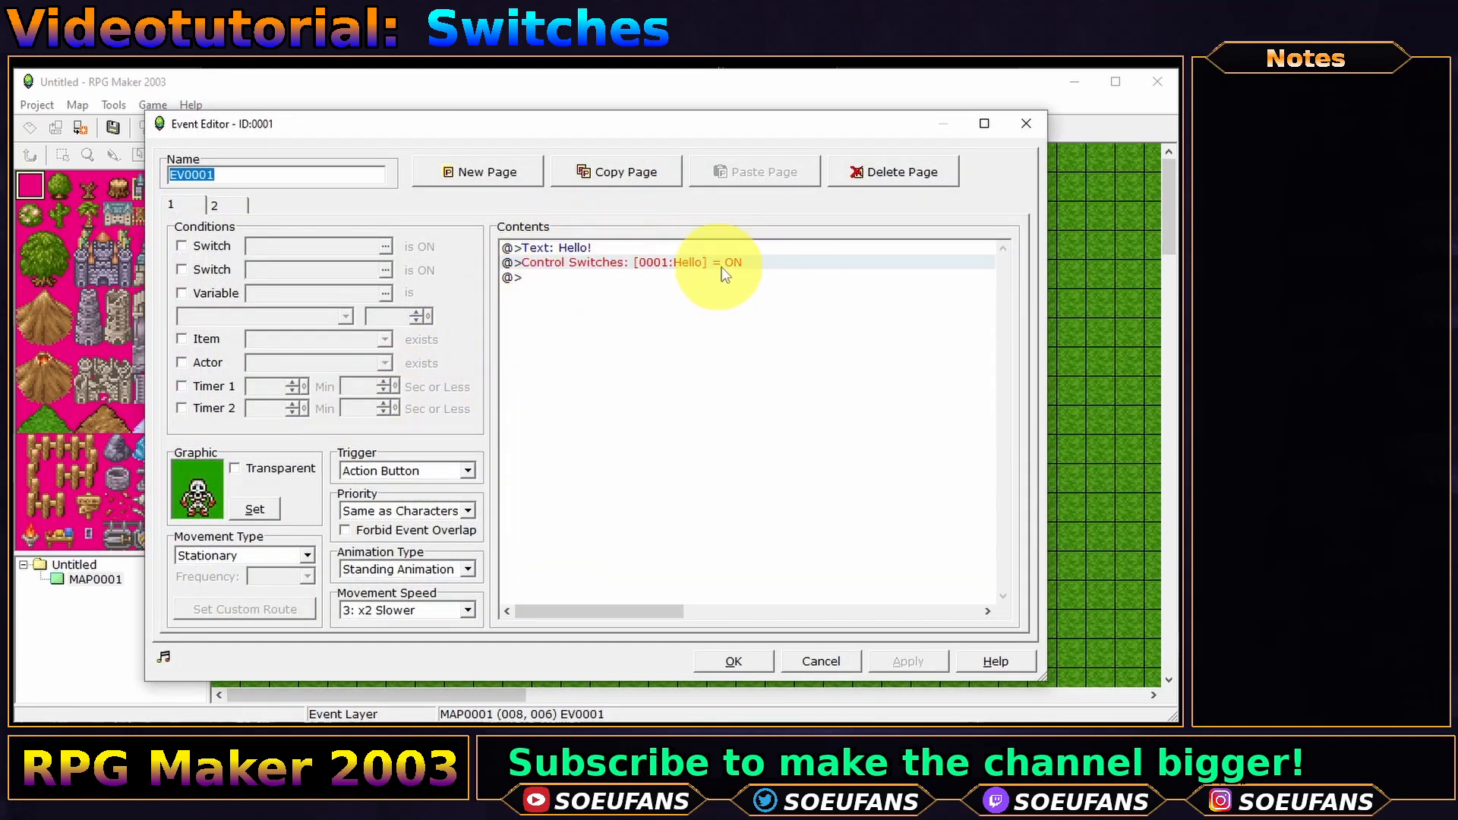
pyautogui.click(660, 263)
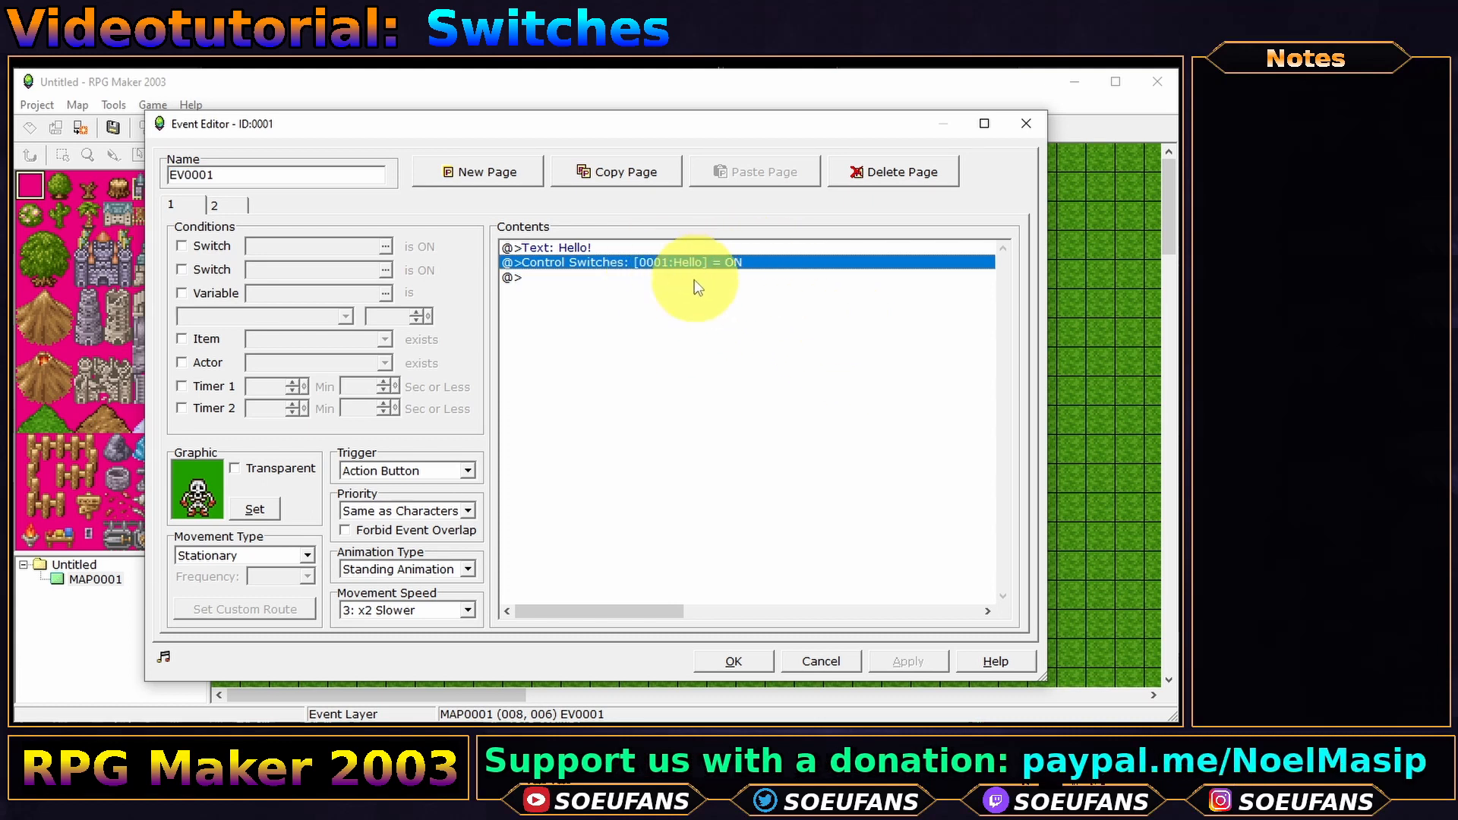
pyautogui.click(244, 206)
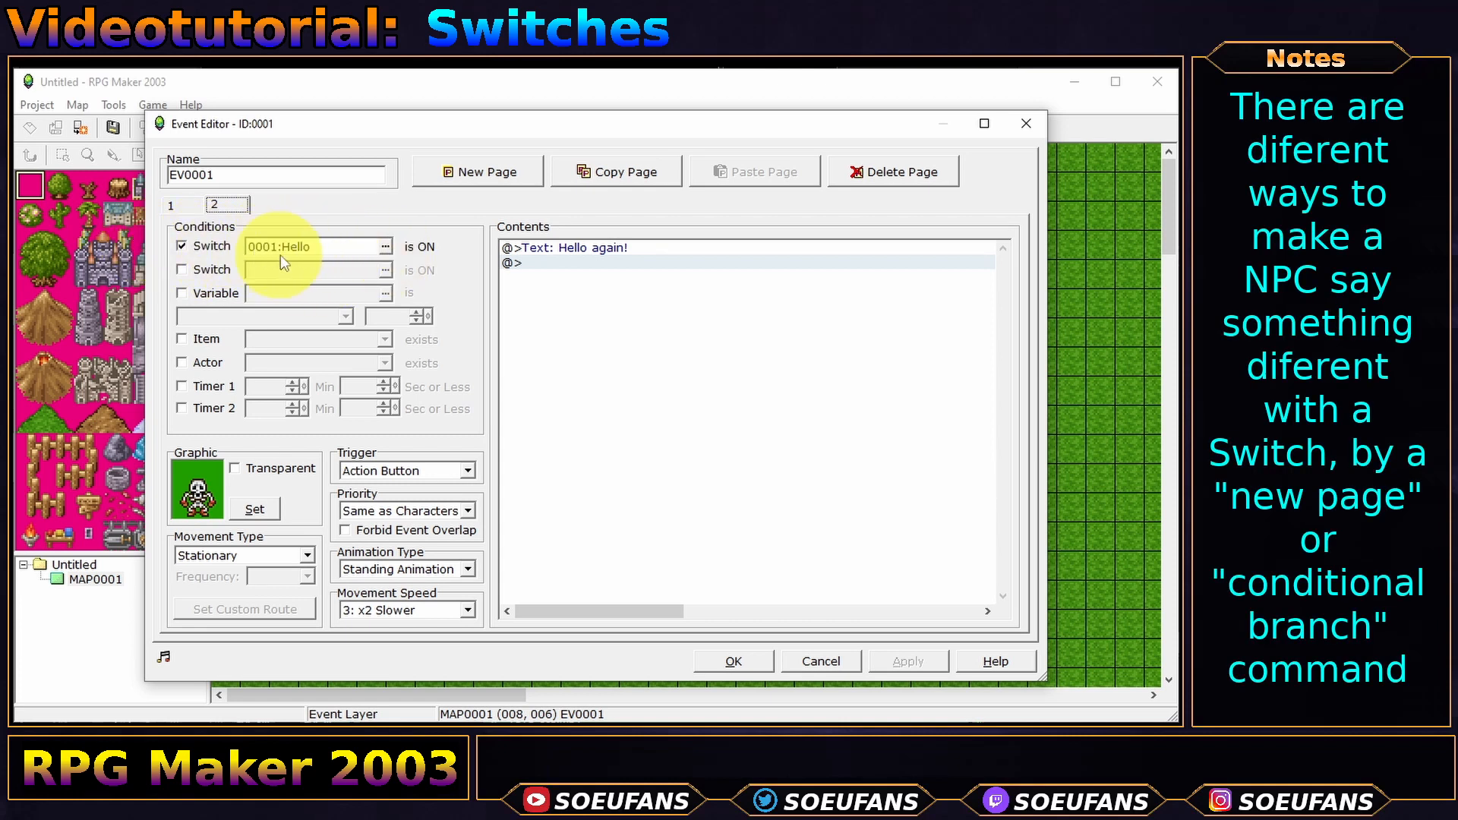
pyautogui.click(634, 264)
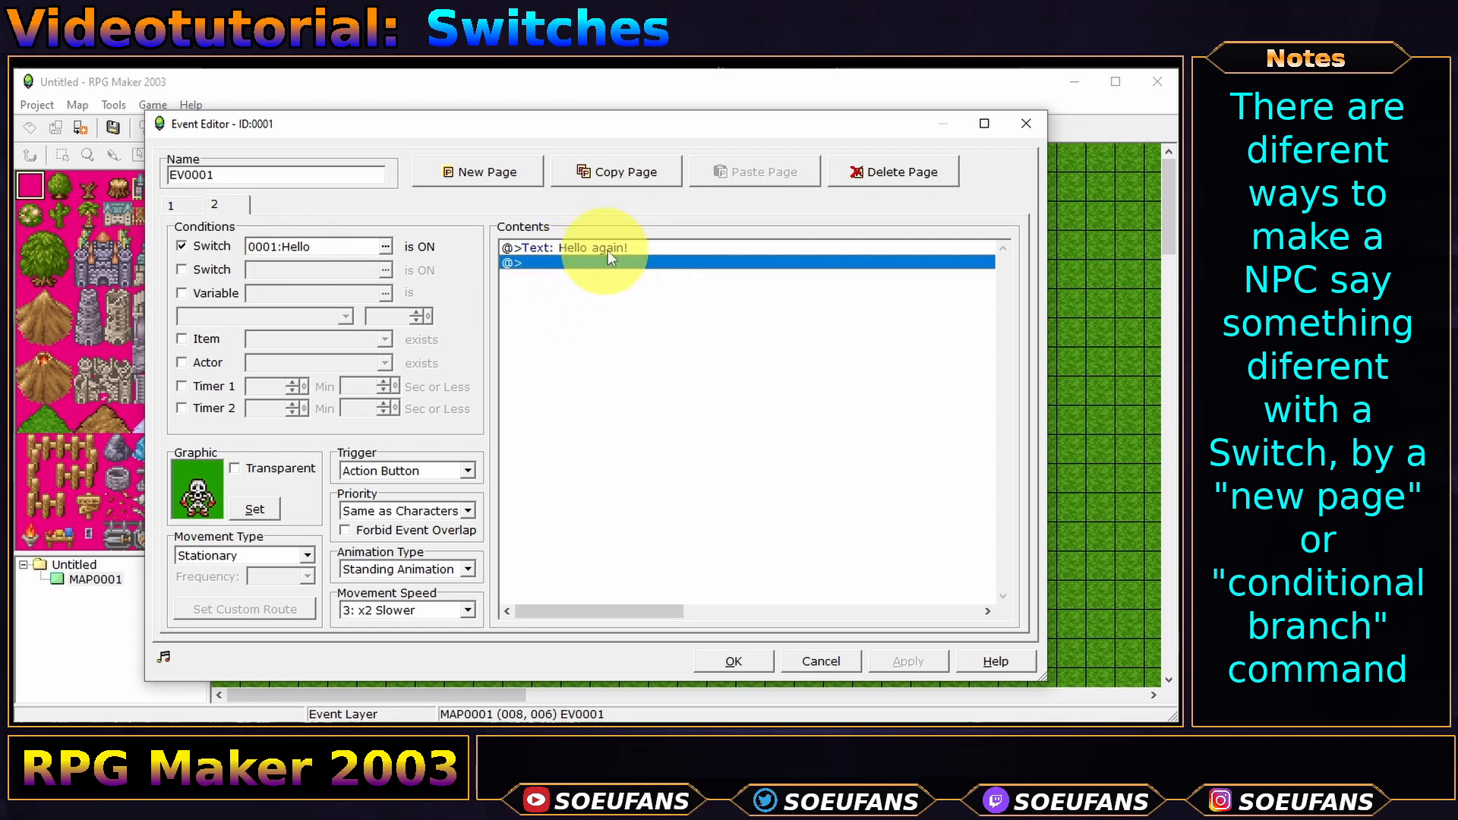
pyautogui.click(668, 248)
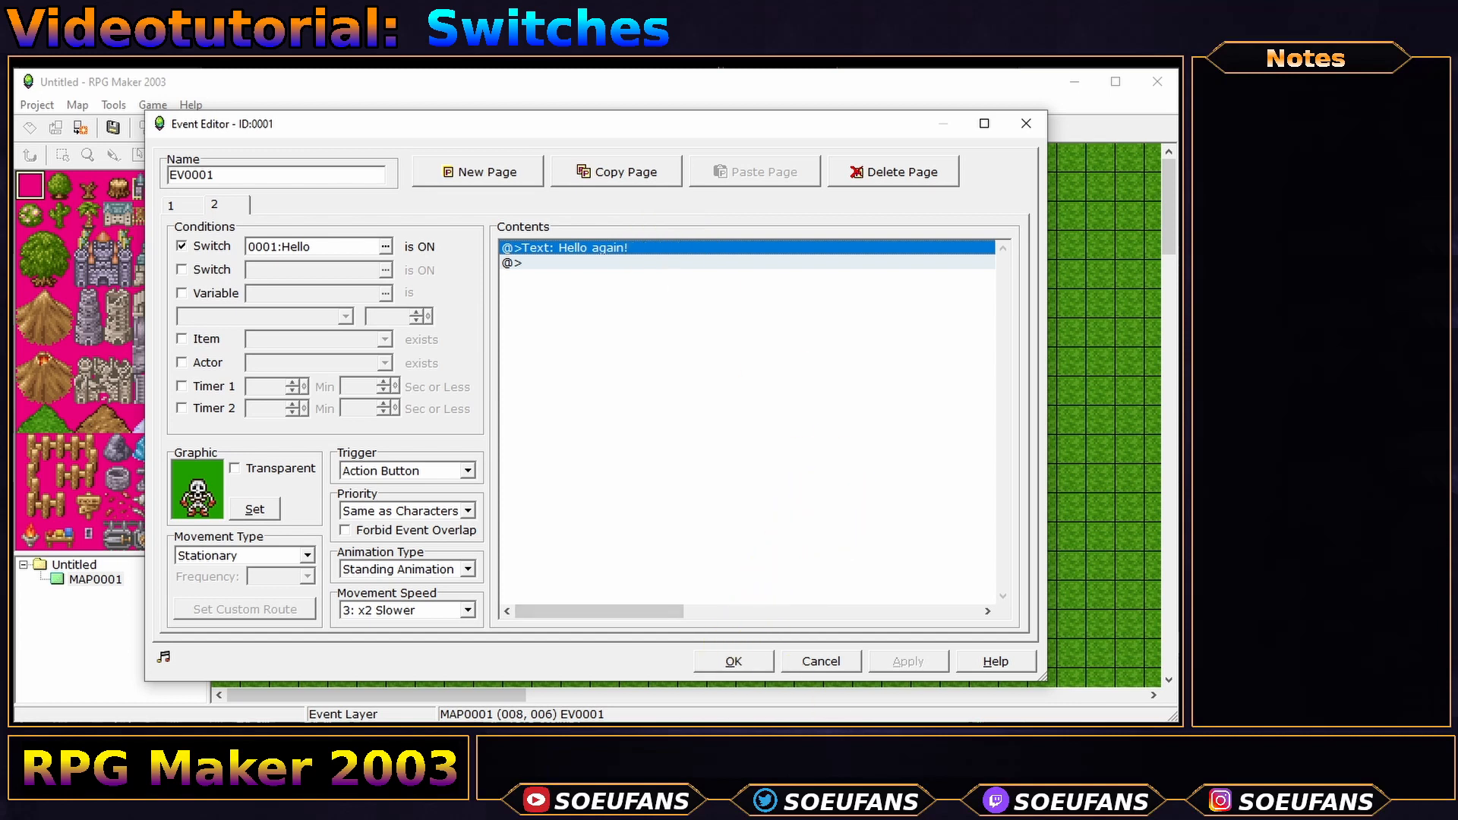
# - Close the event editor and remove the skeleton event from the map
pyautogui.press('Return')
pyautogui.click(954, 573)
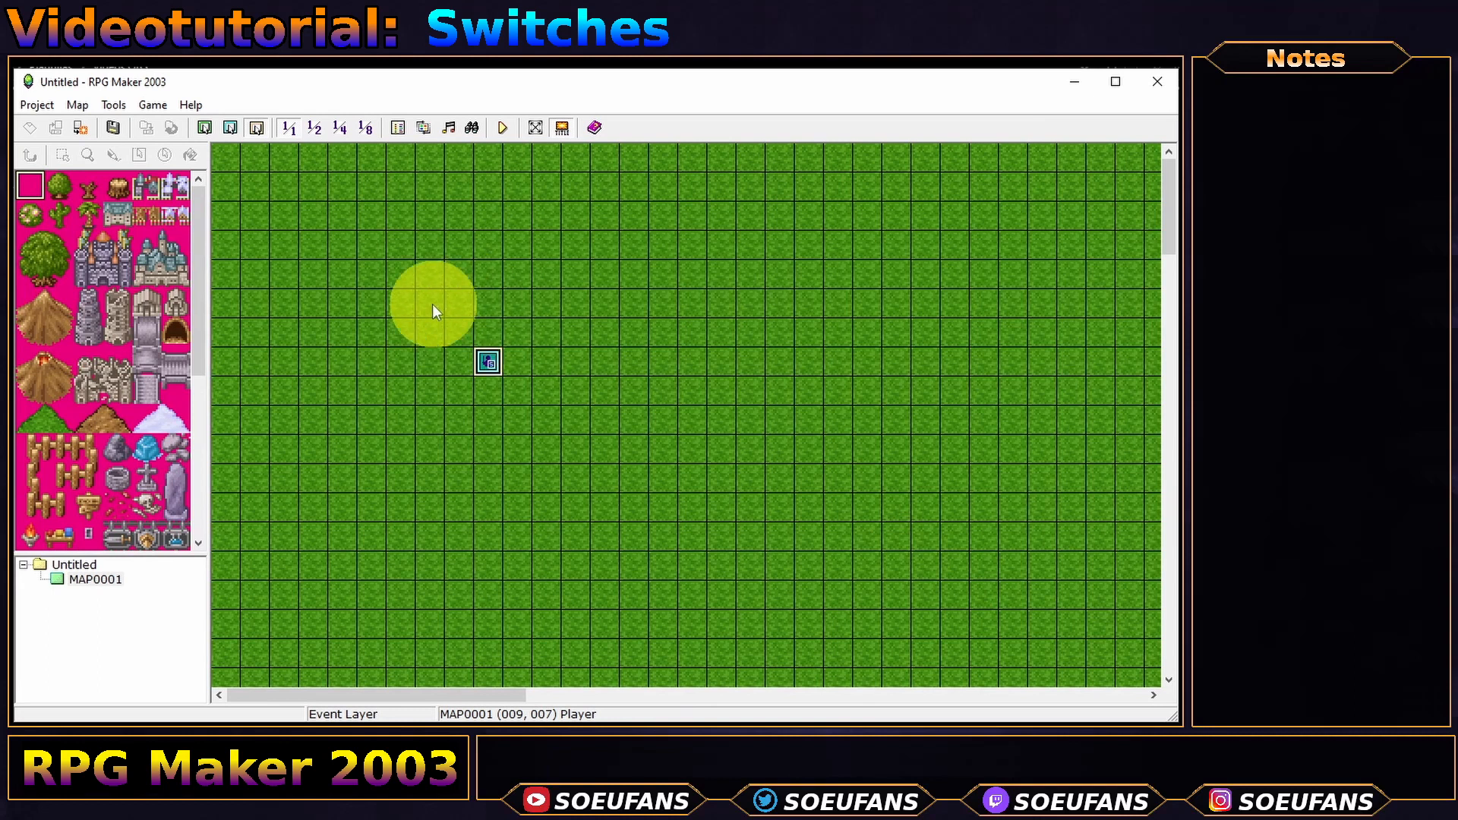
# - Create a new event at tile (005, 005) and give it the boy character graphic from People5
pyautogui.doubleClick(370, 311)
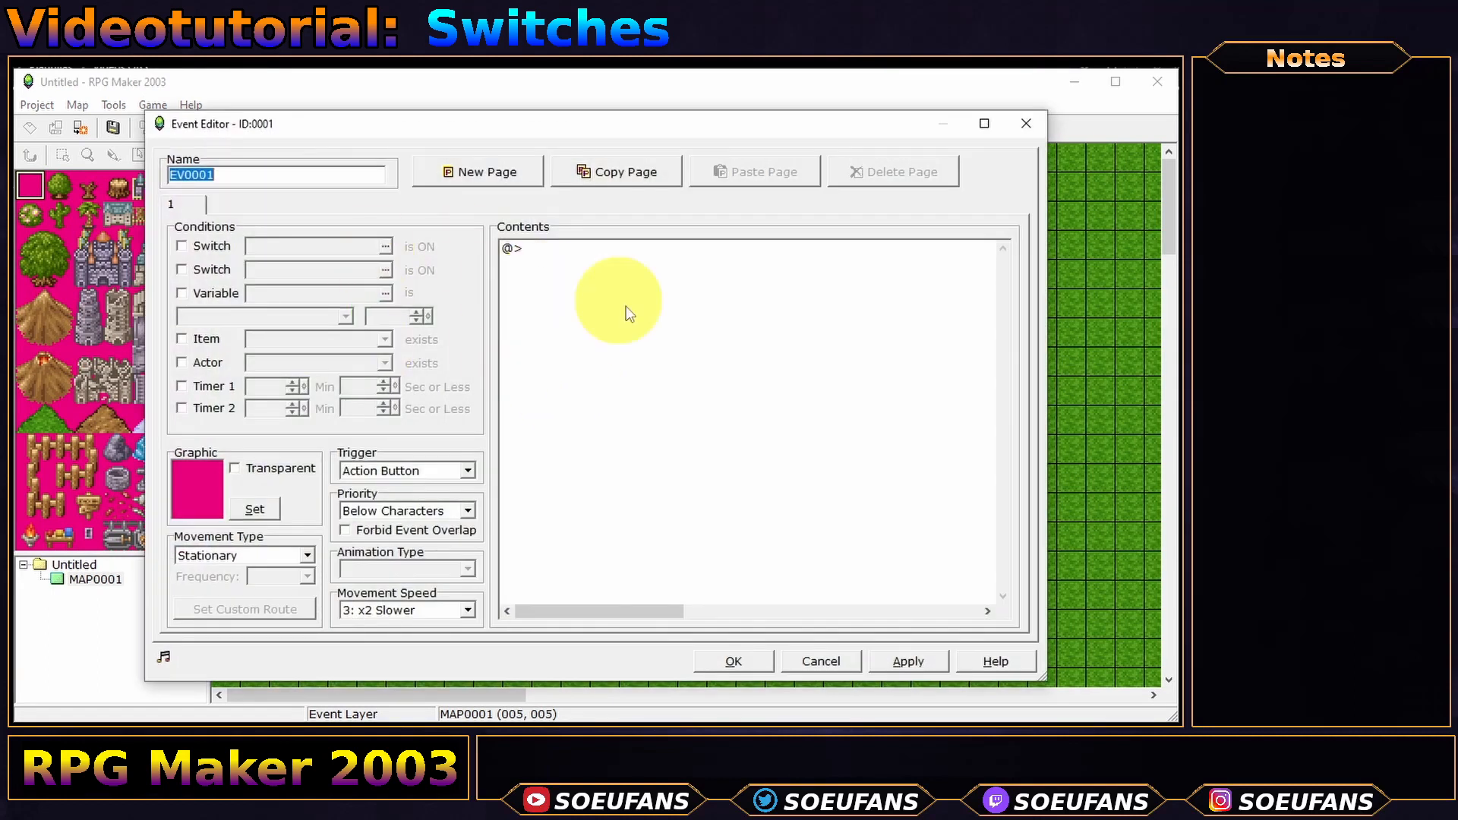
pyautogui.click(258, 516)
pyautogui.click(243, 416)
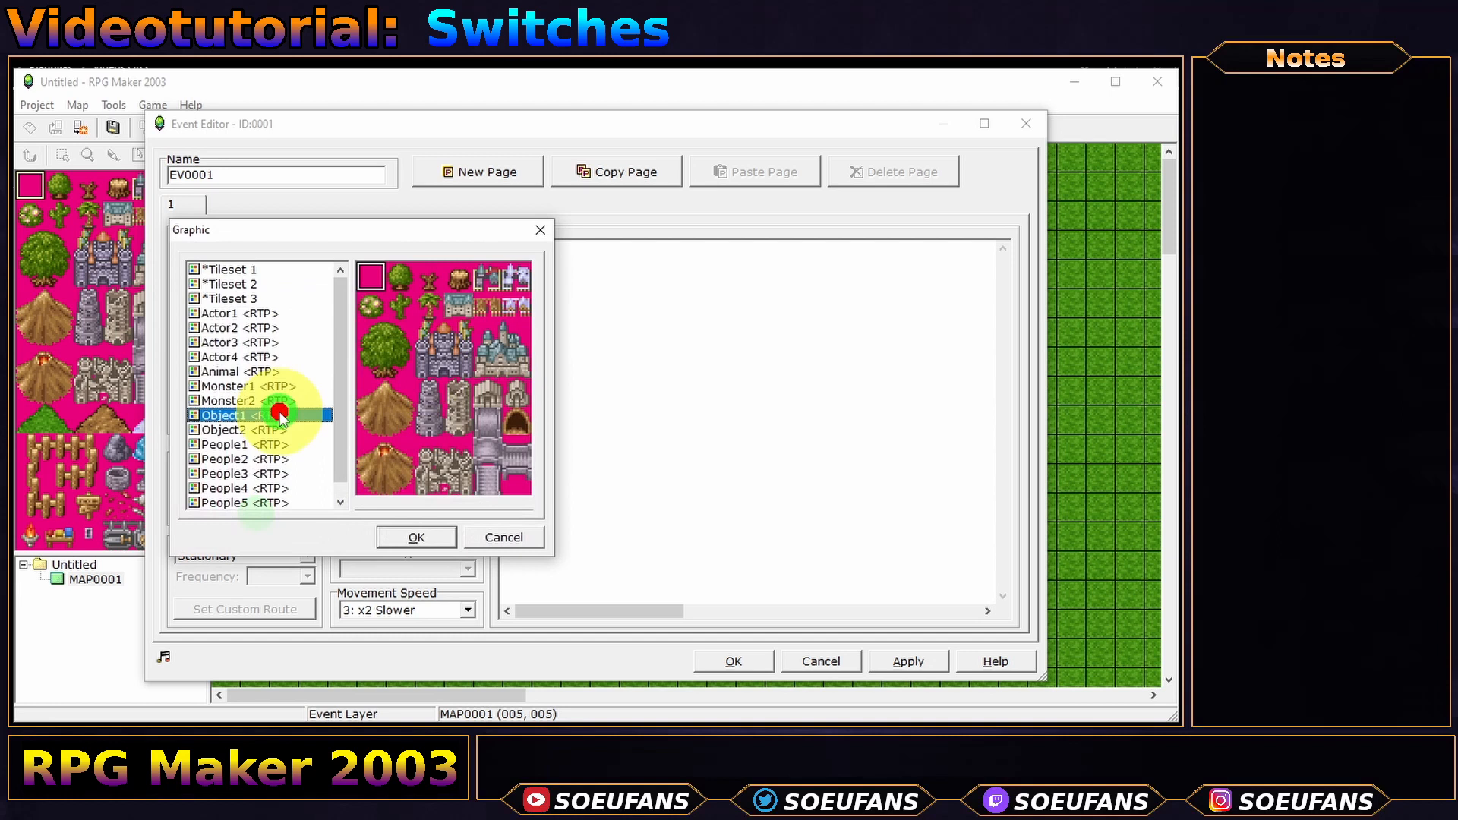
pyautogui.click(243, 502)
pyautogui.click(378, 293)
pyautogui.doubleClick(380, 294)
# - Add a Conditional Branch for switch 0001:Hello being ON, including handling for when the condition does not apply
pyautogui.doubleClick(531, 306)
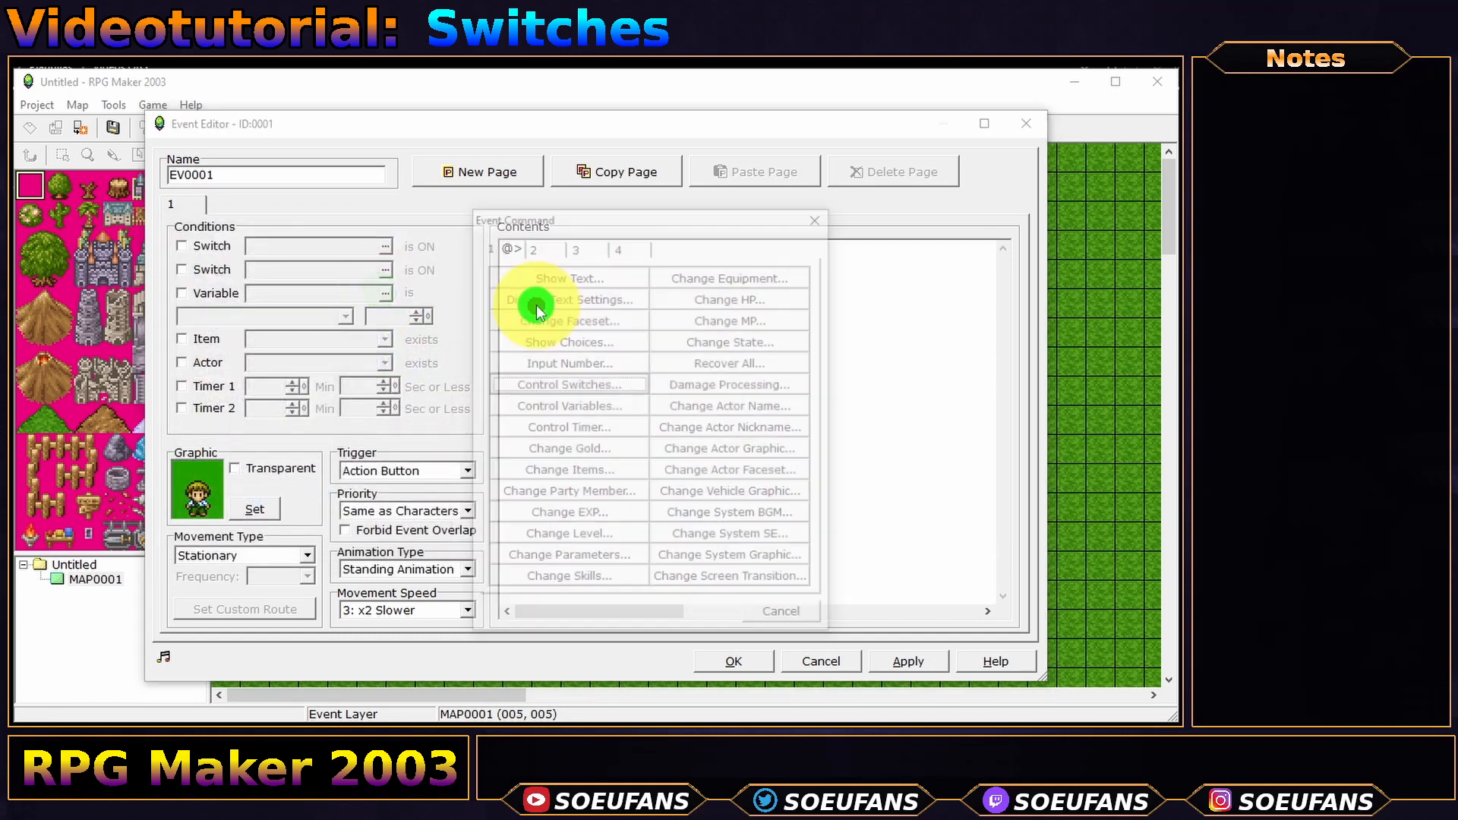
pyautogui.click(588, 246)
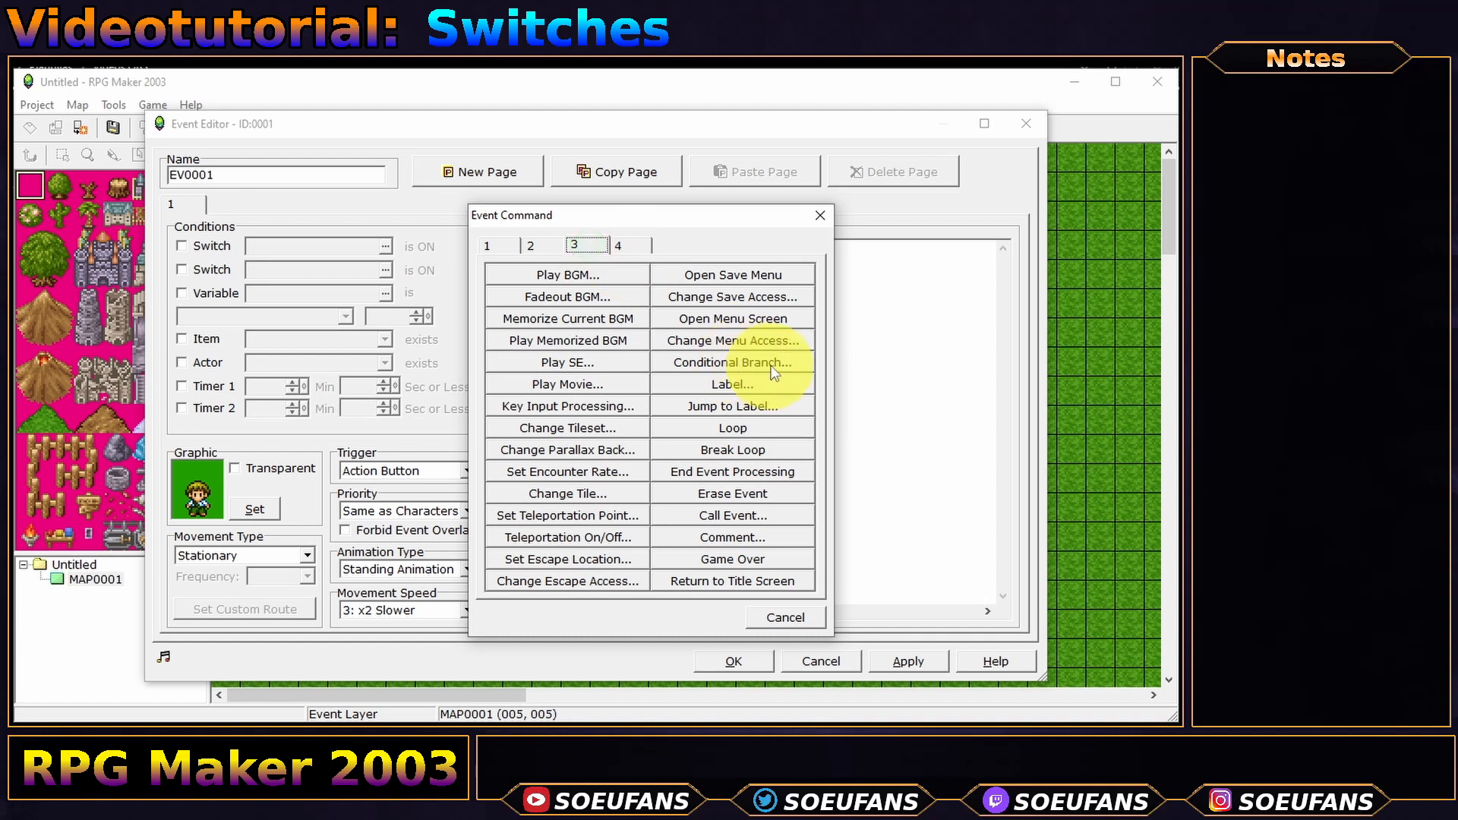
pyautogui.click(772, 367)
pyautogui.click(683, 325)
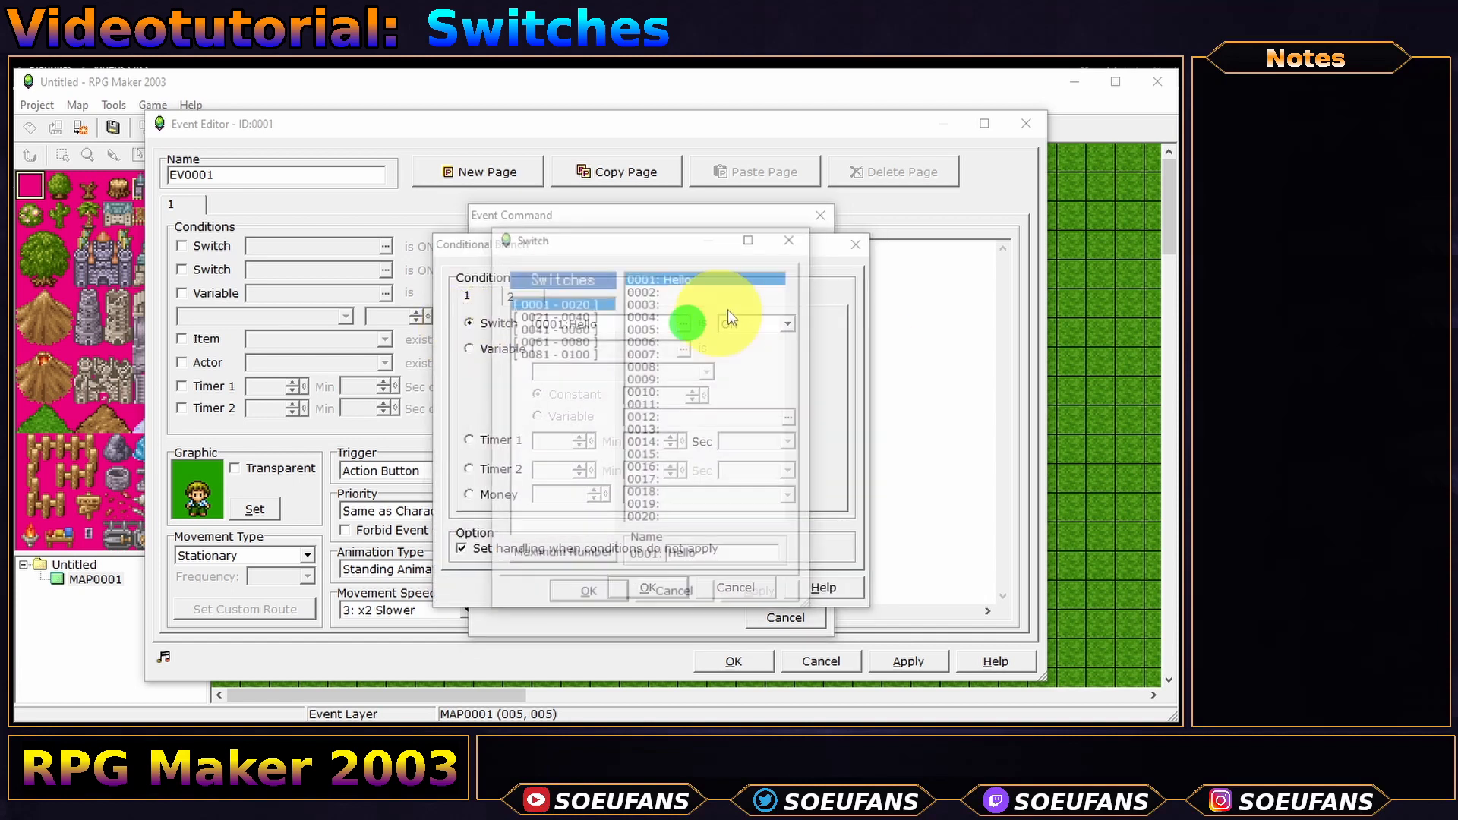
pyautogui.doubleClick(686, 276)
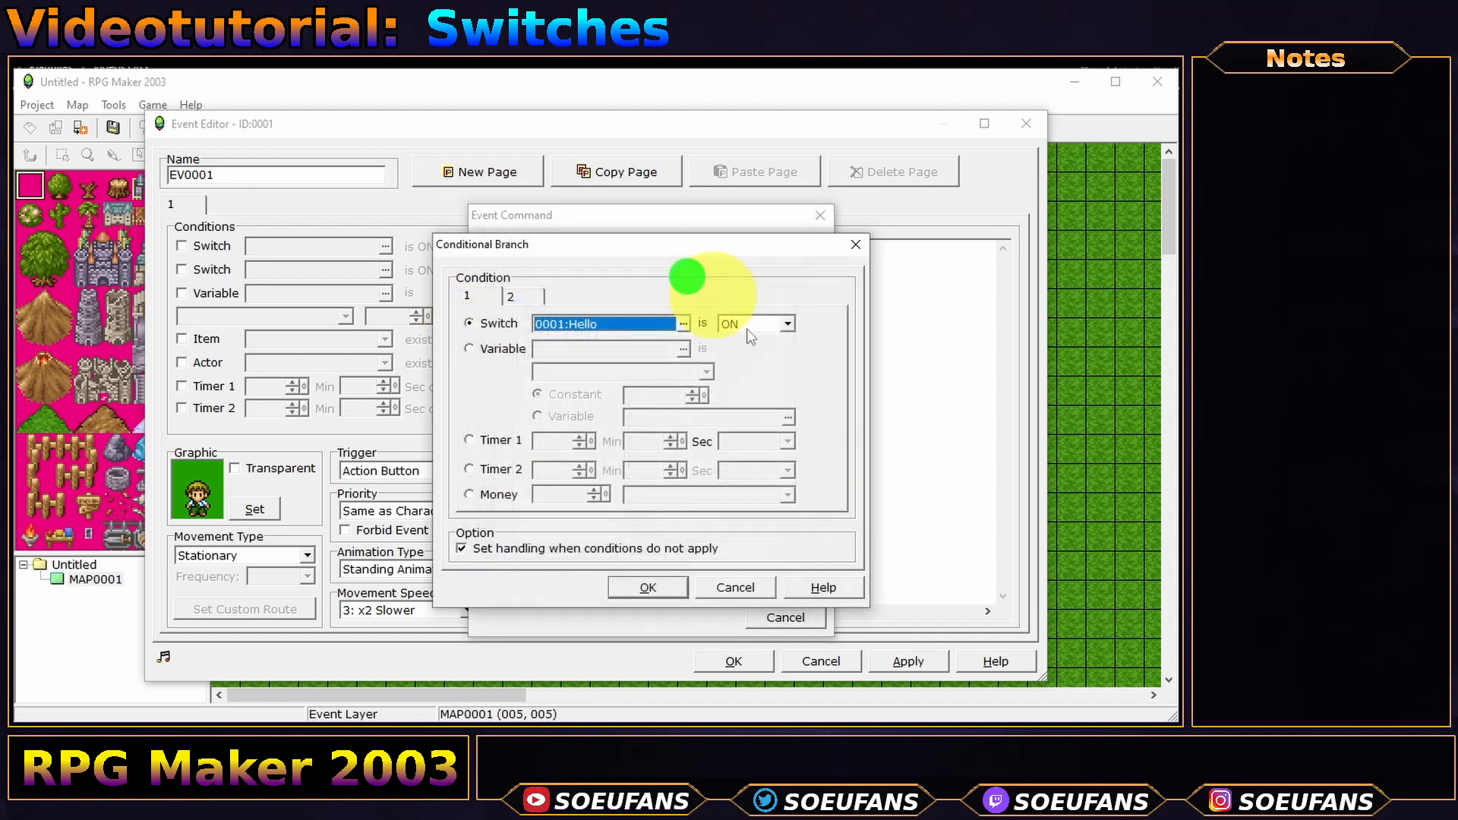
pyautogui.click(640, 588)
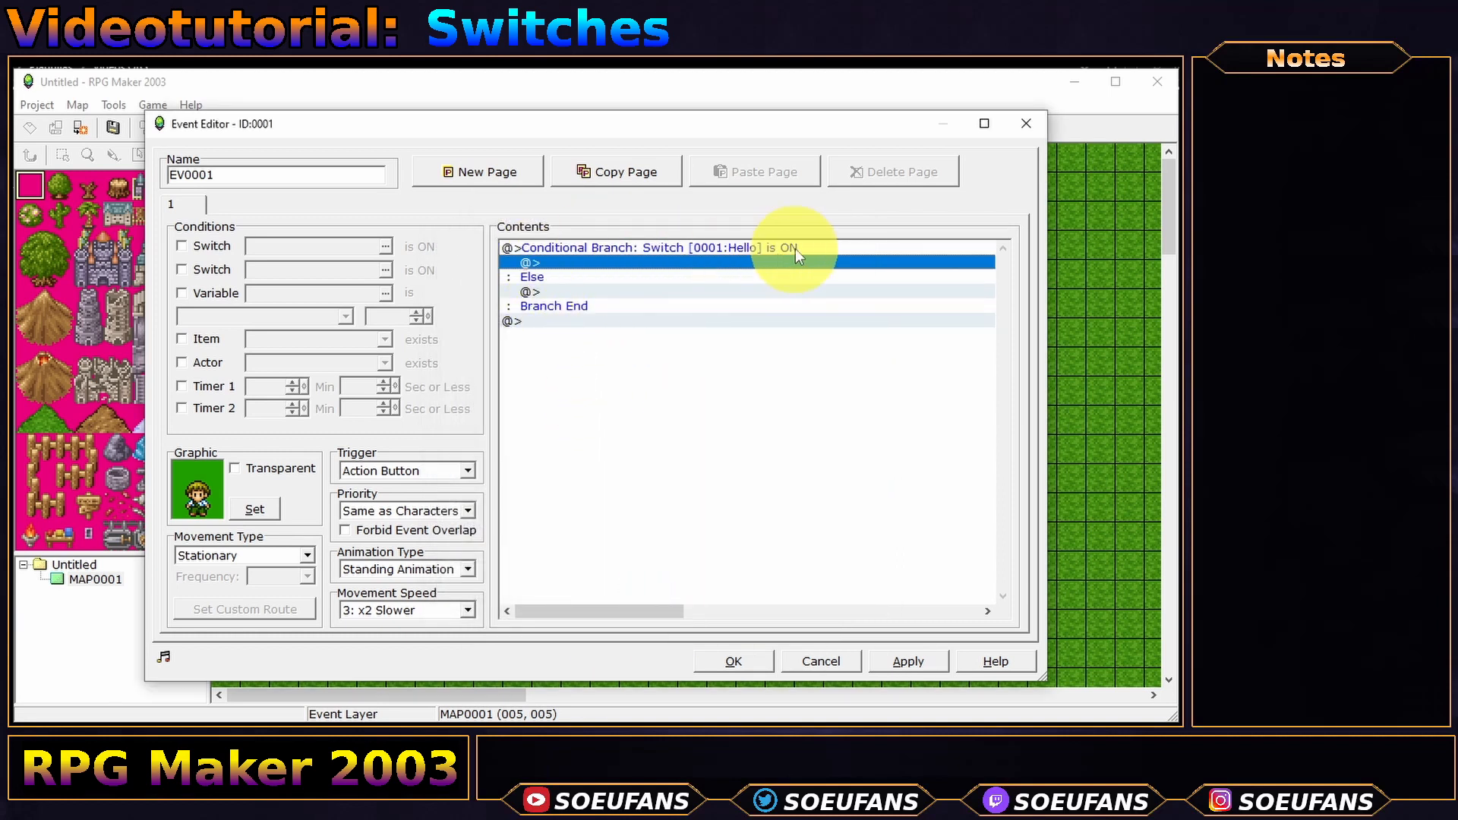
# - Add a Show Text command reading "Good morning!" inside the branch for switch 0001:Hello being ON
pyautogui.doubleClick(593, 264)
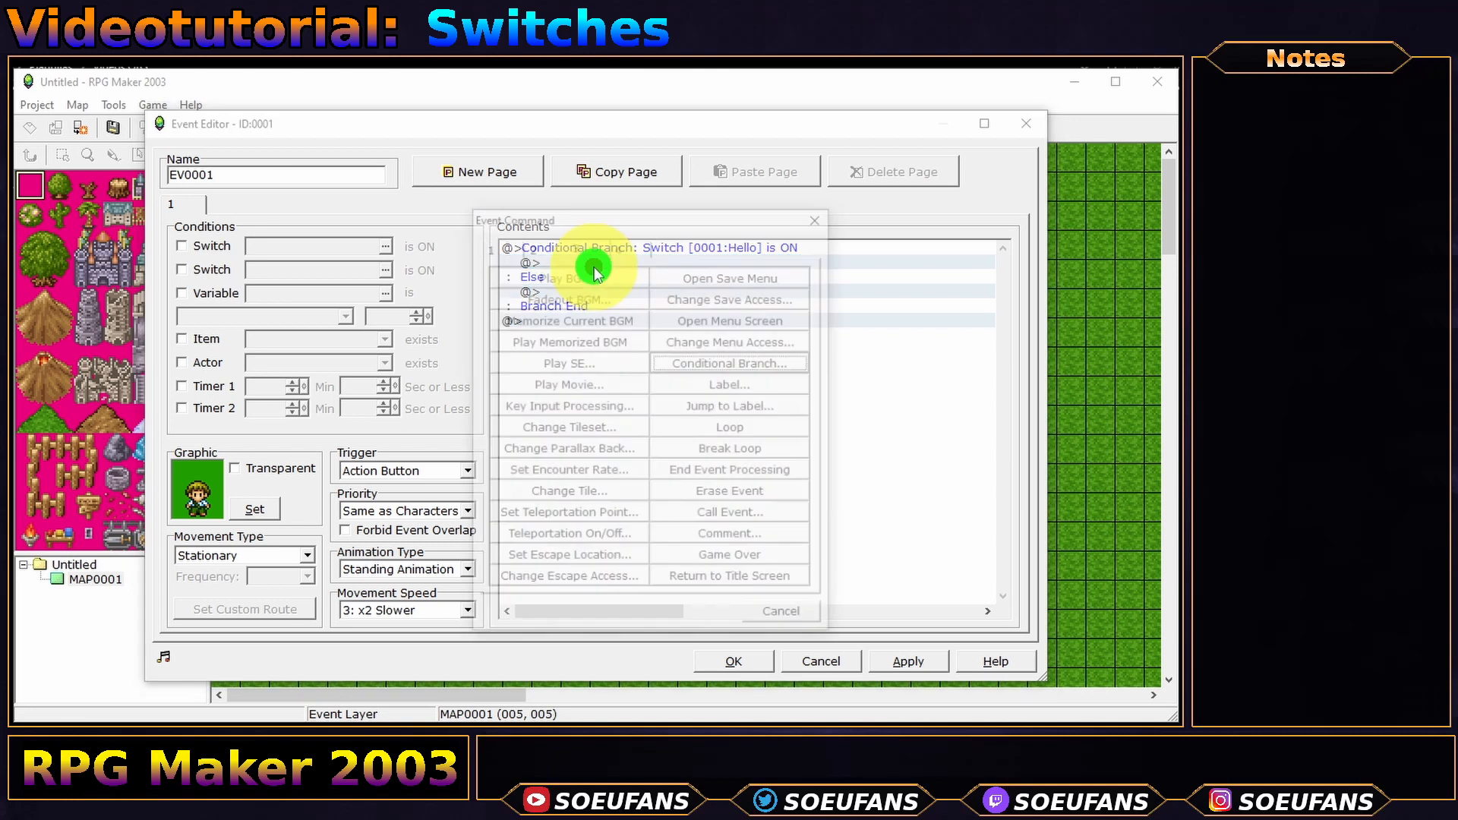
pyautogui.click(510, 246)
pyautogui.click(550, 276)
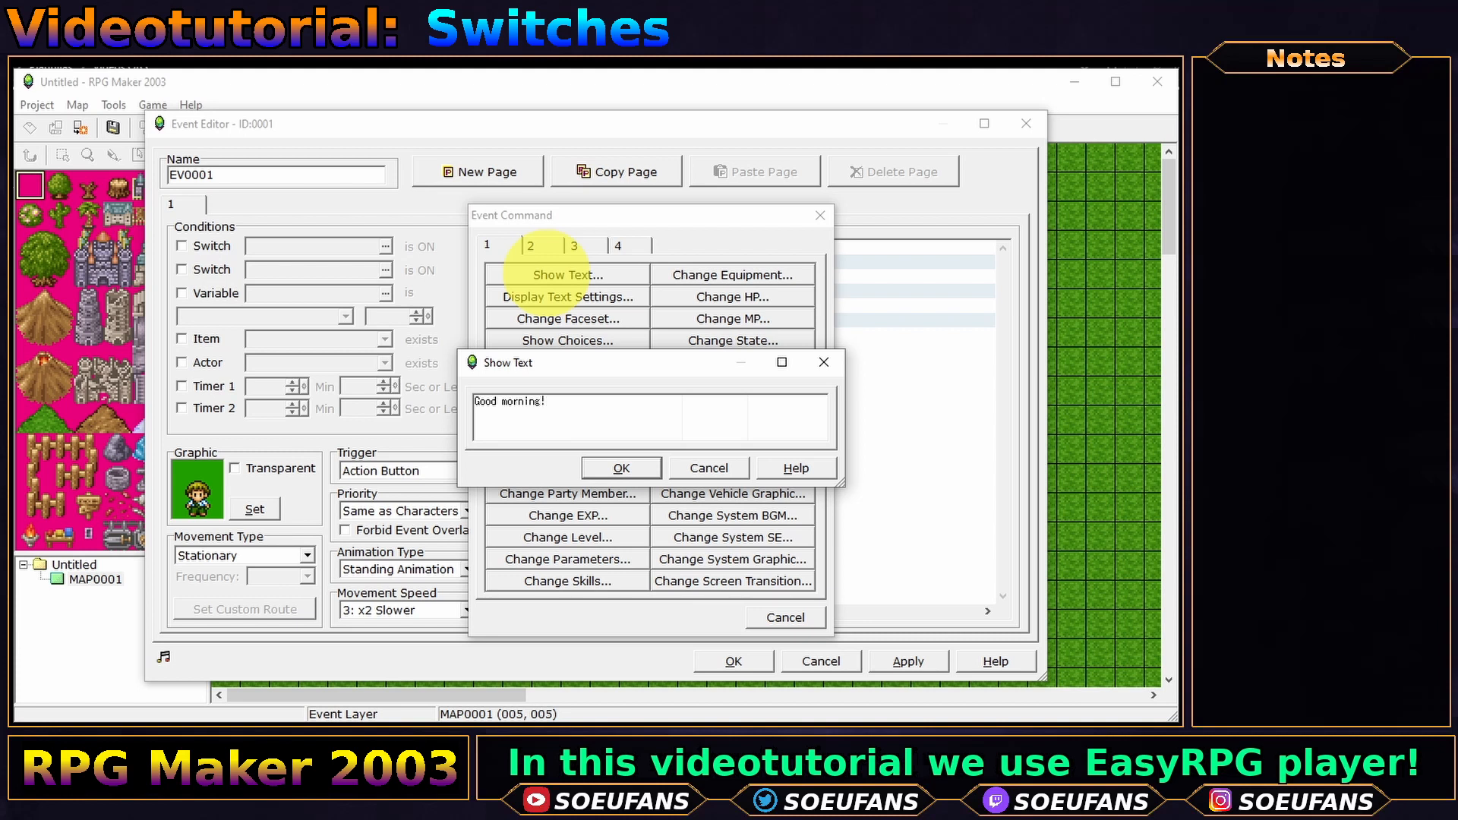
pyautogui.click(622, 467)
# - Add a Show Text command reading "Good night!" inside the Else branch and save the event
pyautogui.click(545, 305)
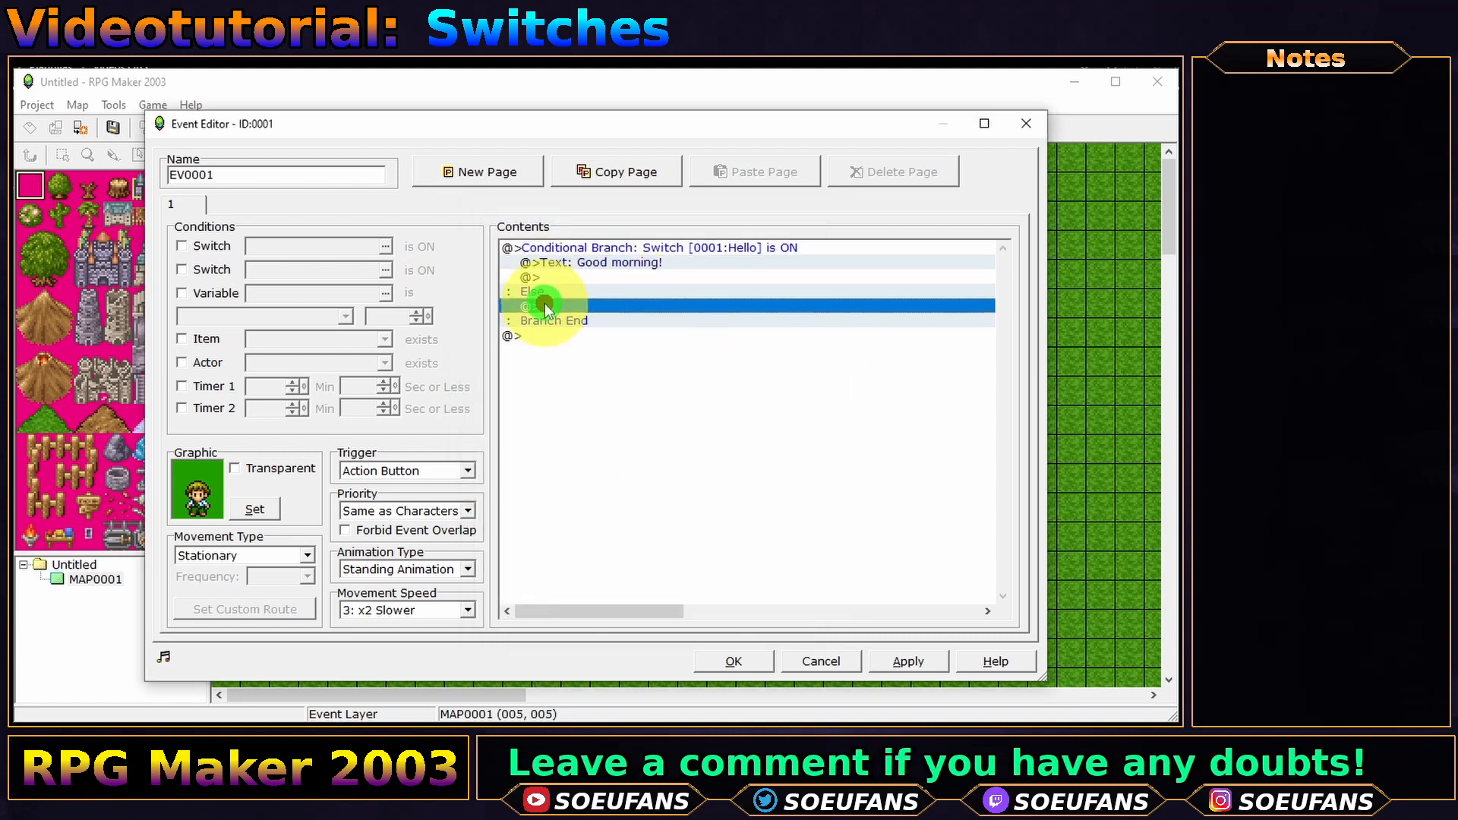
pyautogui.doubleClick(545, 306)
pyautogui.click(544, 275)
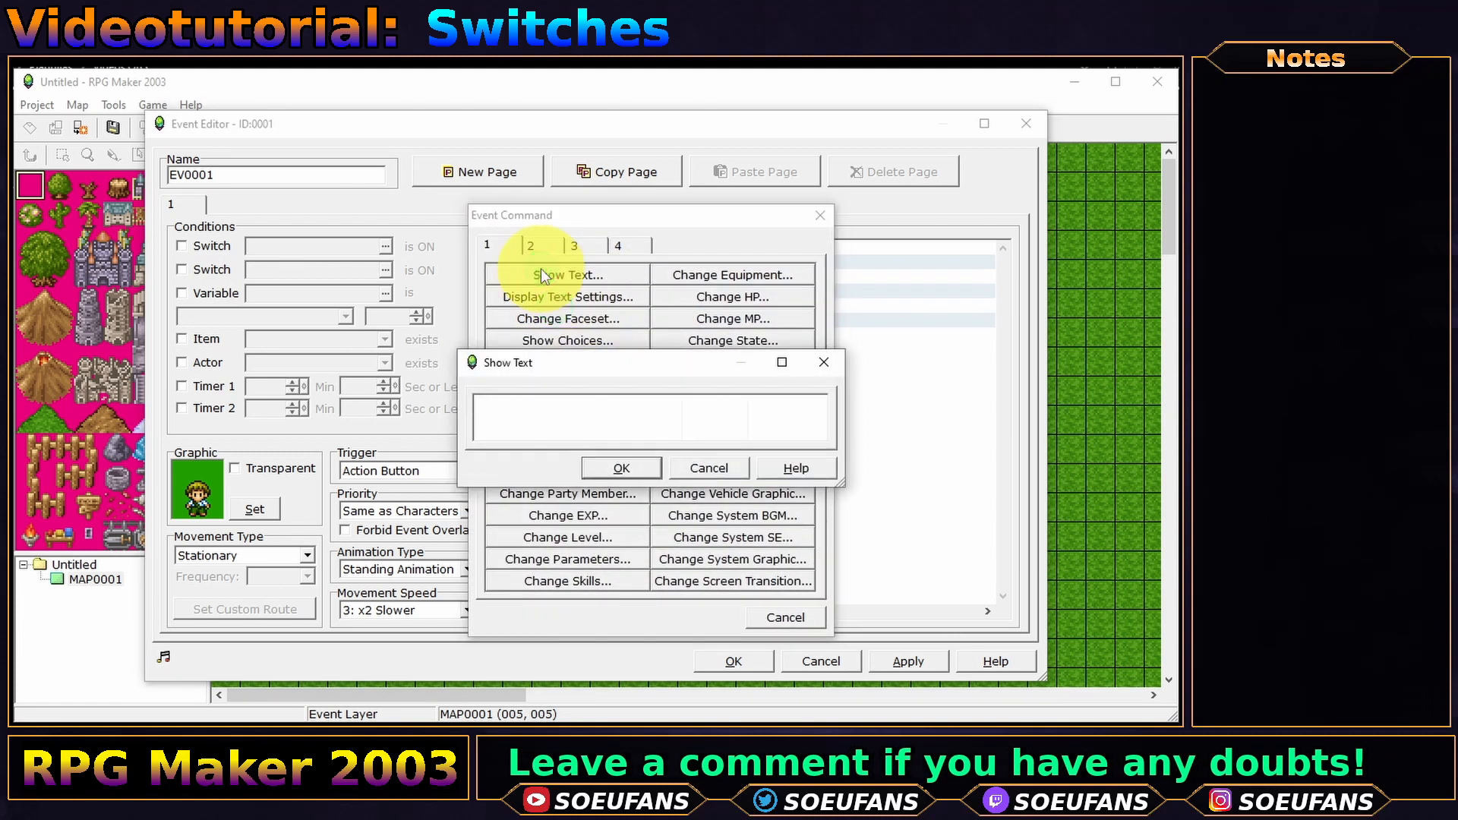
pyautogui.write('Good night!')
pyautogui.click(621, 468)
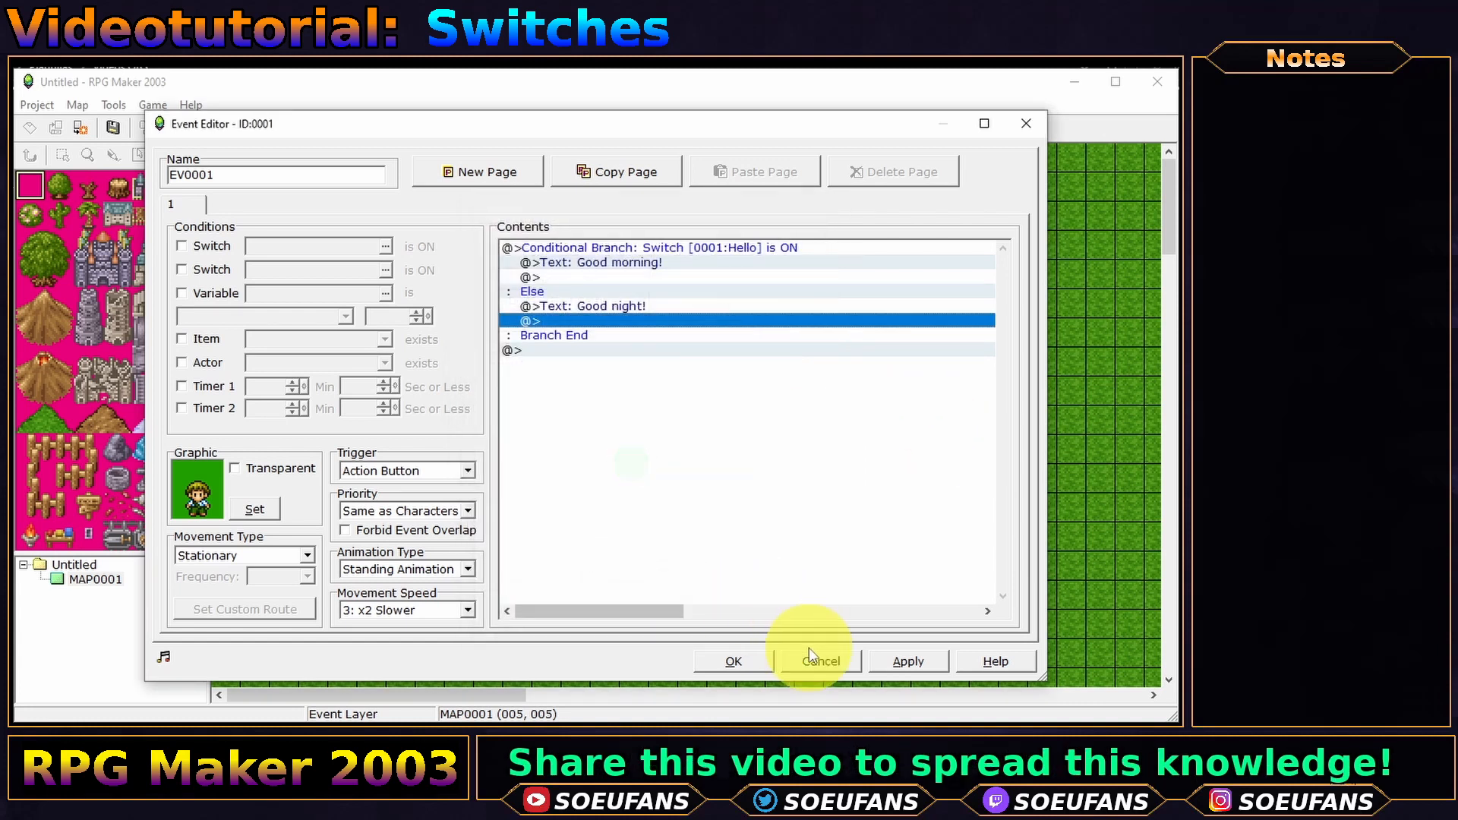
pyautogui.click(733, 660)
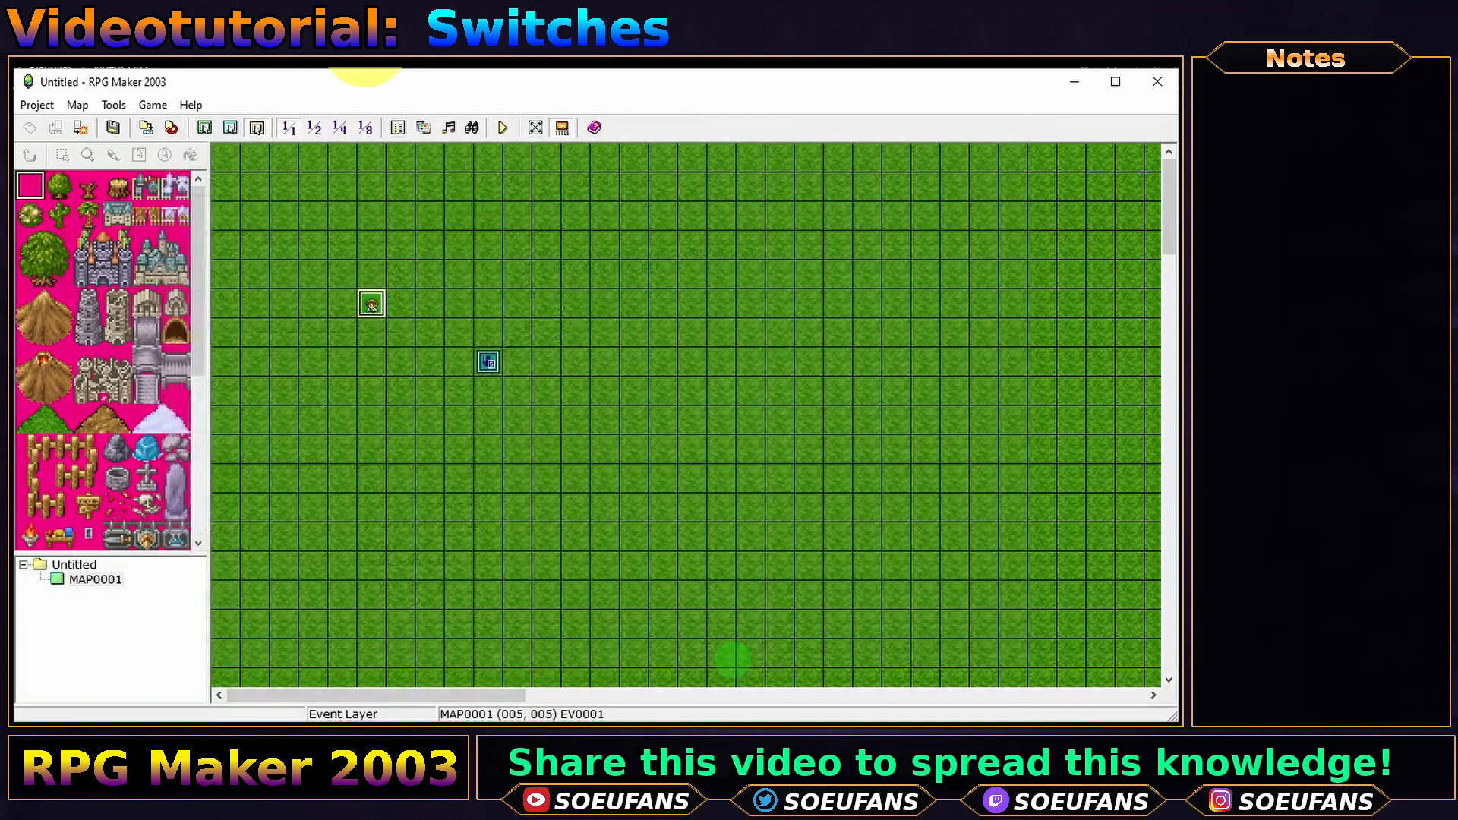
# - Save the project and start a new game in a playtest
pyautogui.click(497, 126)
pyautogui.press('Return')
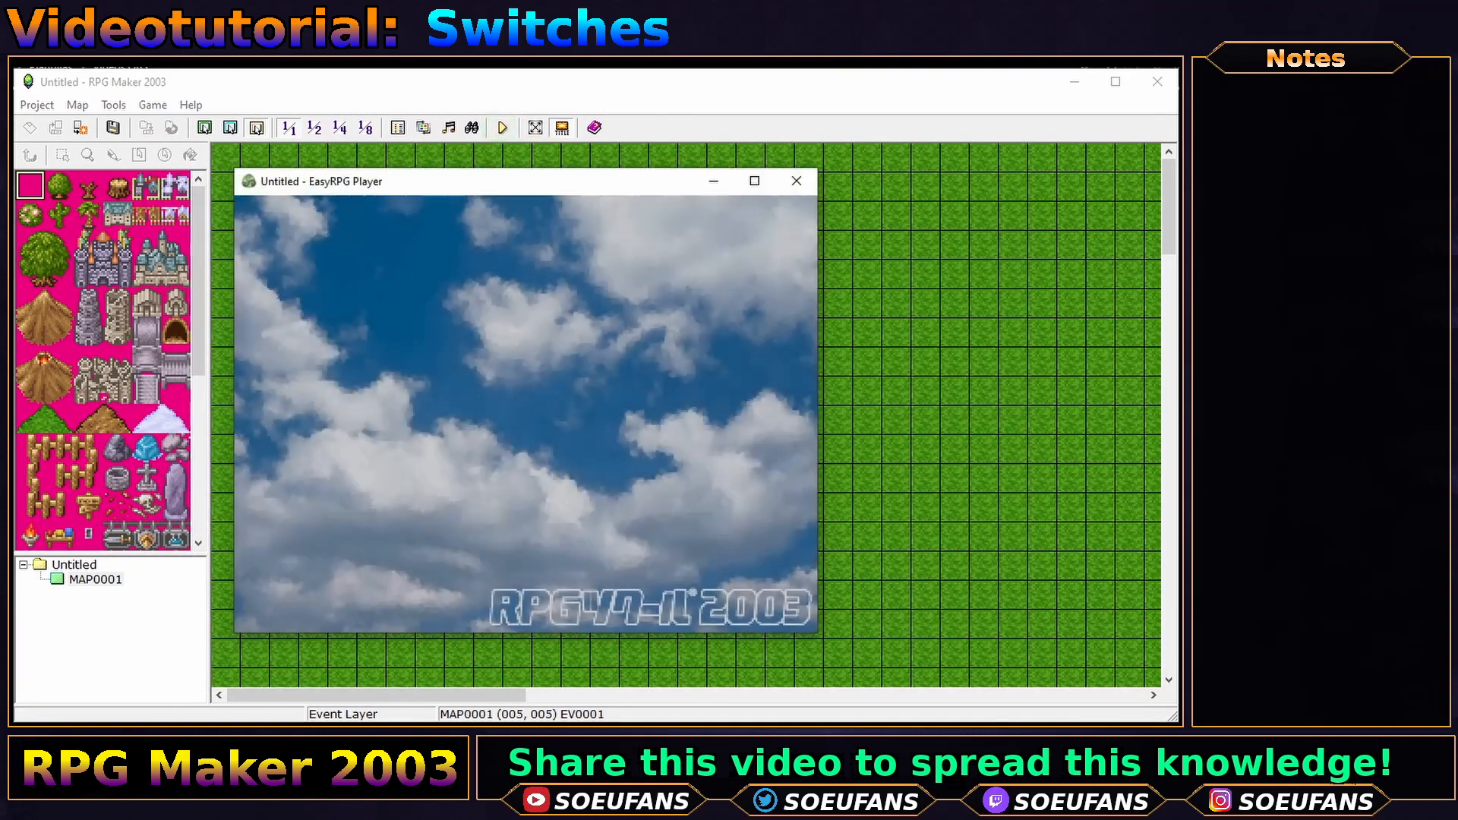
pyautogui.press('Return')
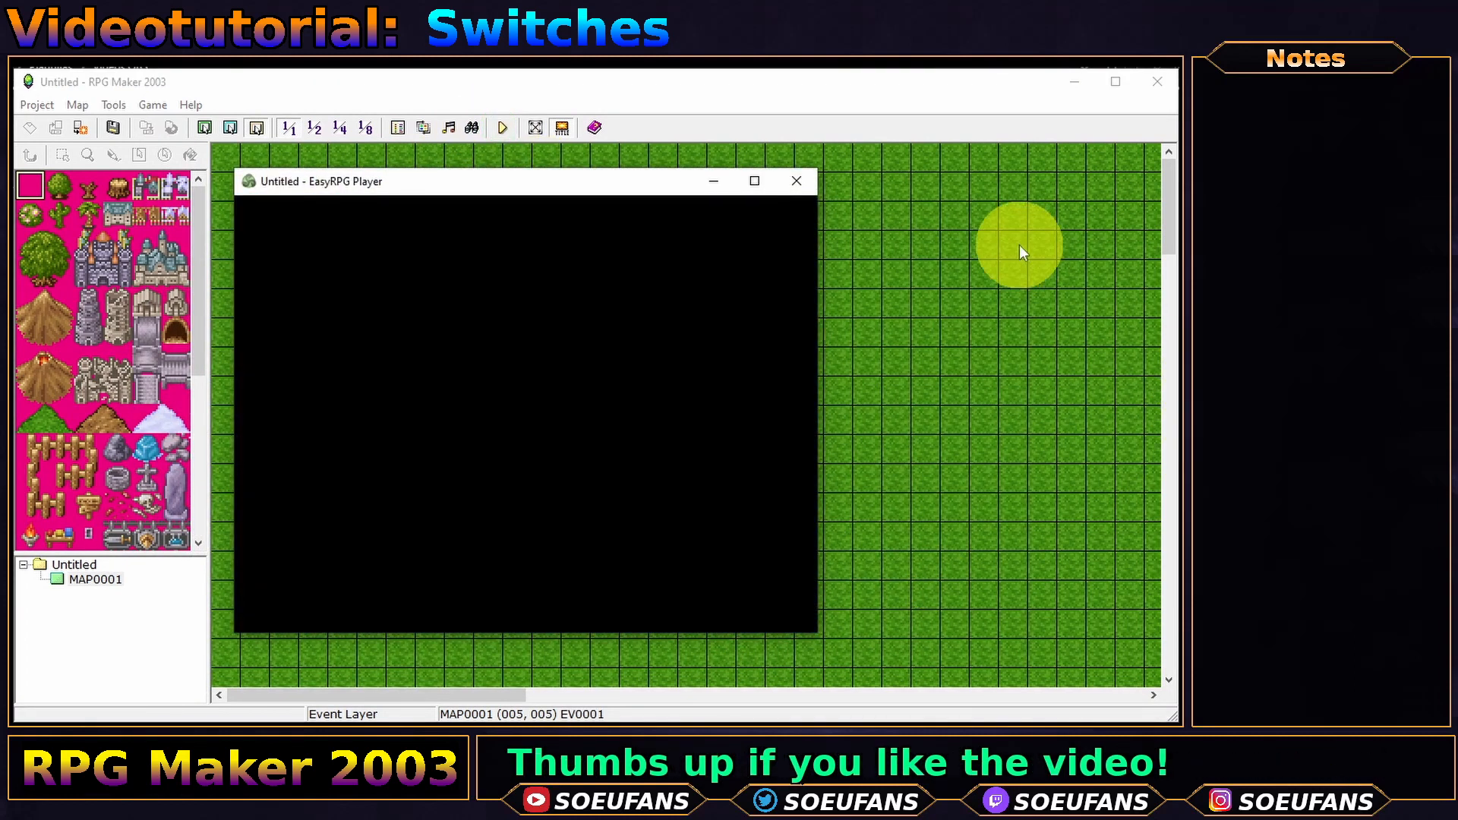
# - Walk the hero to the boy, talk to him several times to check his dialogue, and end the playtest
pyautogui.press('Left')
pyautogui.press('Left')
pyautogui.press('Left')
pyautogui.press('Left')
pyautogui.press('Up')
pyautogui.press('Return')
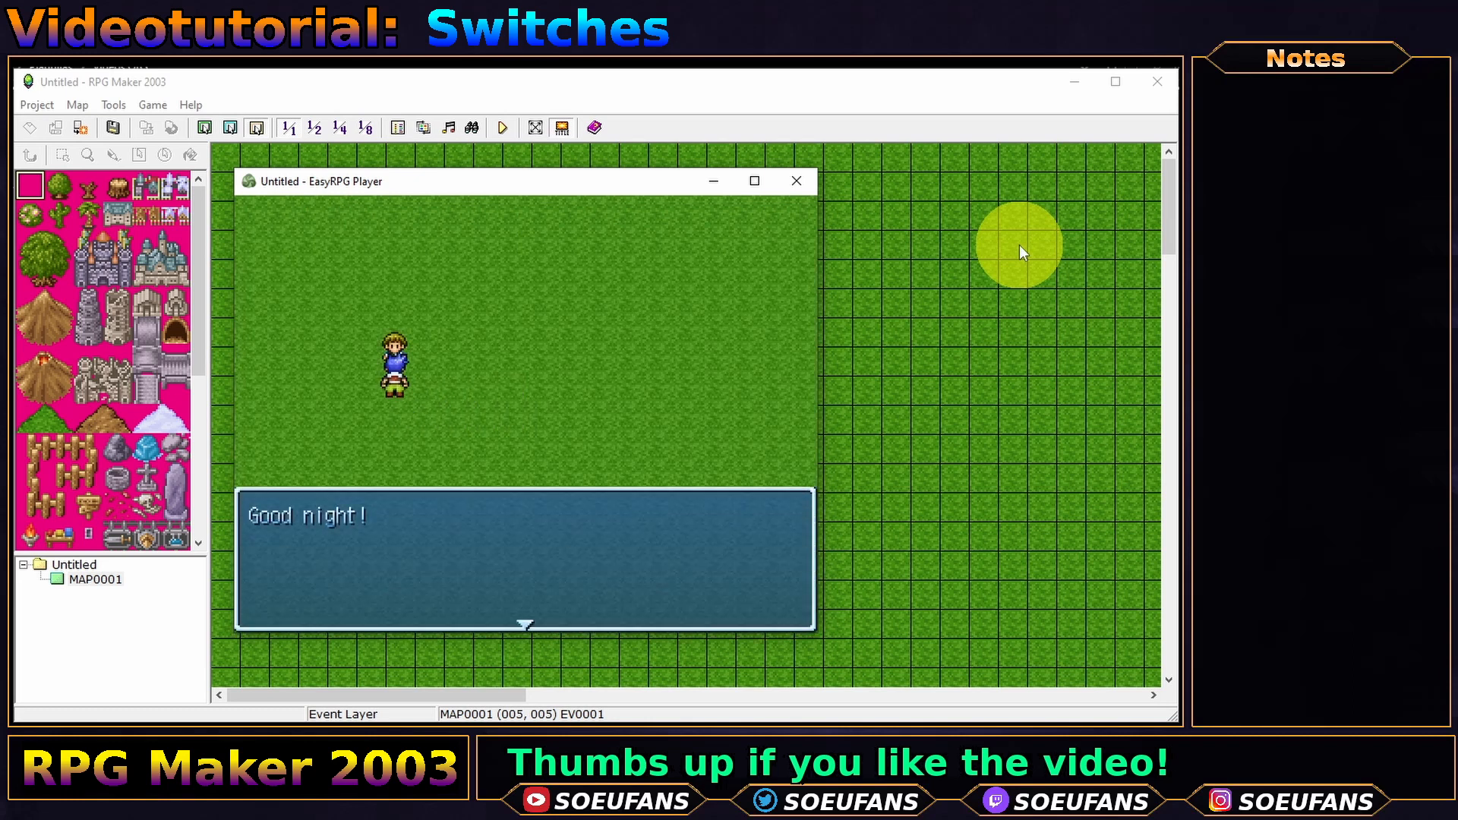
pyautogui.press('Return')
pyautogui.press('Return')
pyautogui.press('Return')
pyautogui.hotkey('alt', 'F4')
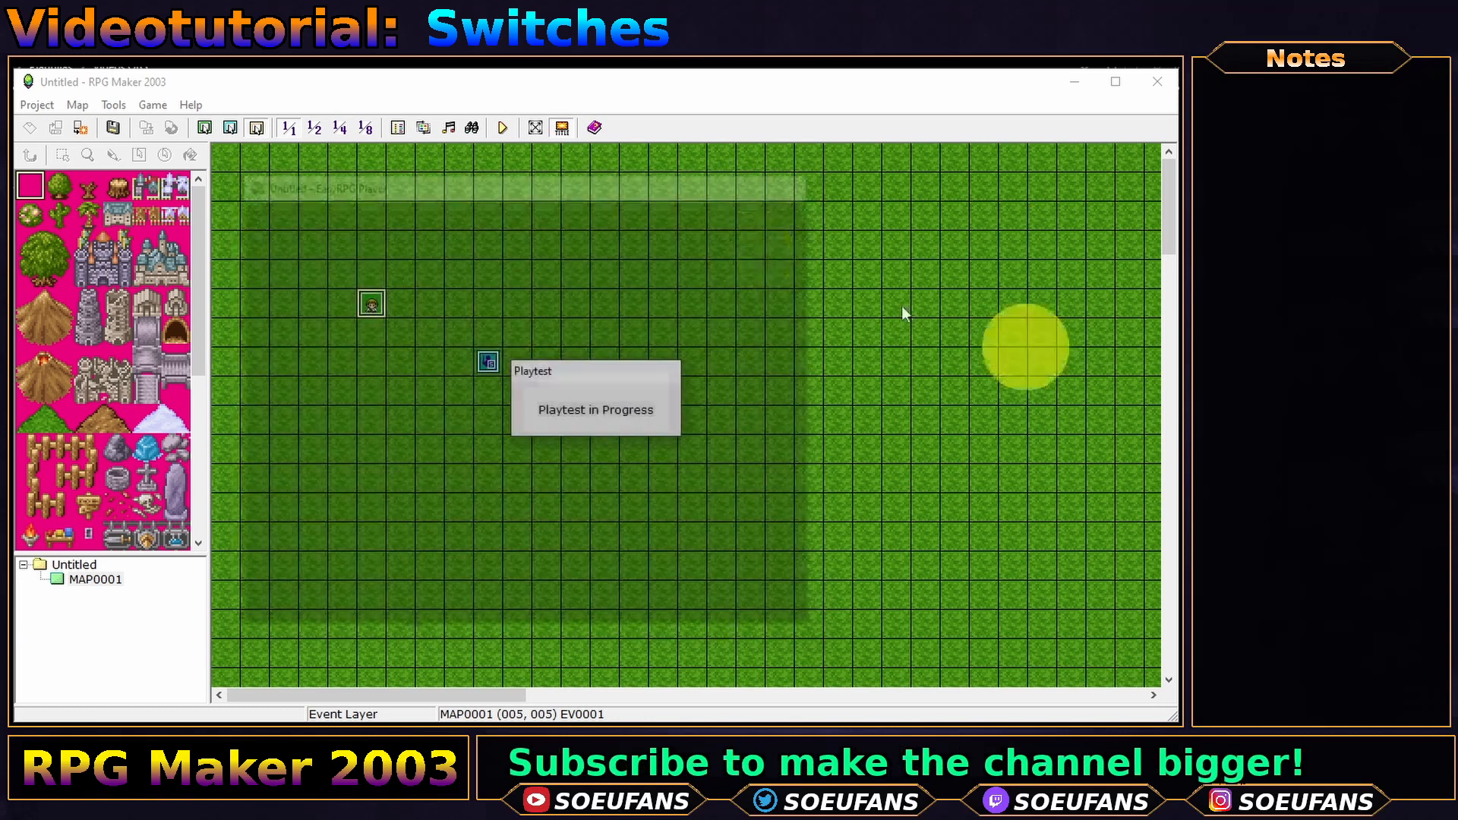
# - In the boy's event, add a Control Switches command turning 0001:Hello ON after the "Good night!" text, and save the event
pyautogui.doubleClick(374, 313)
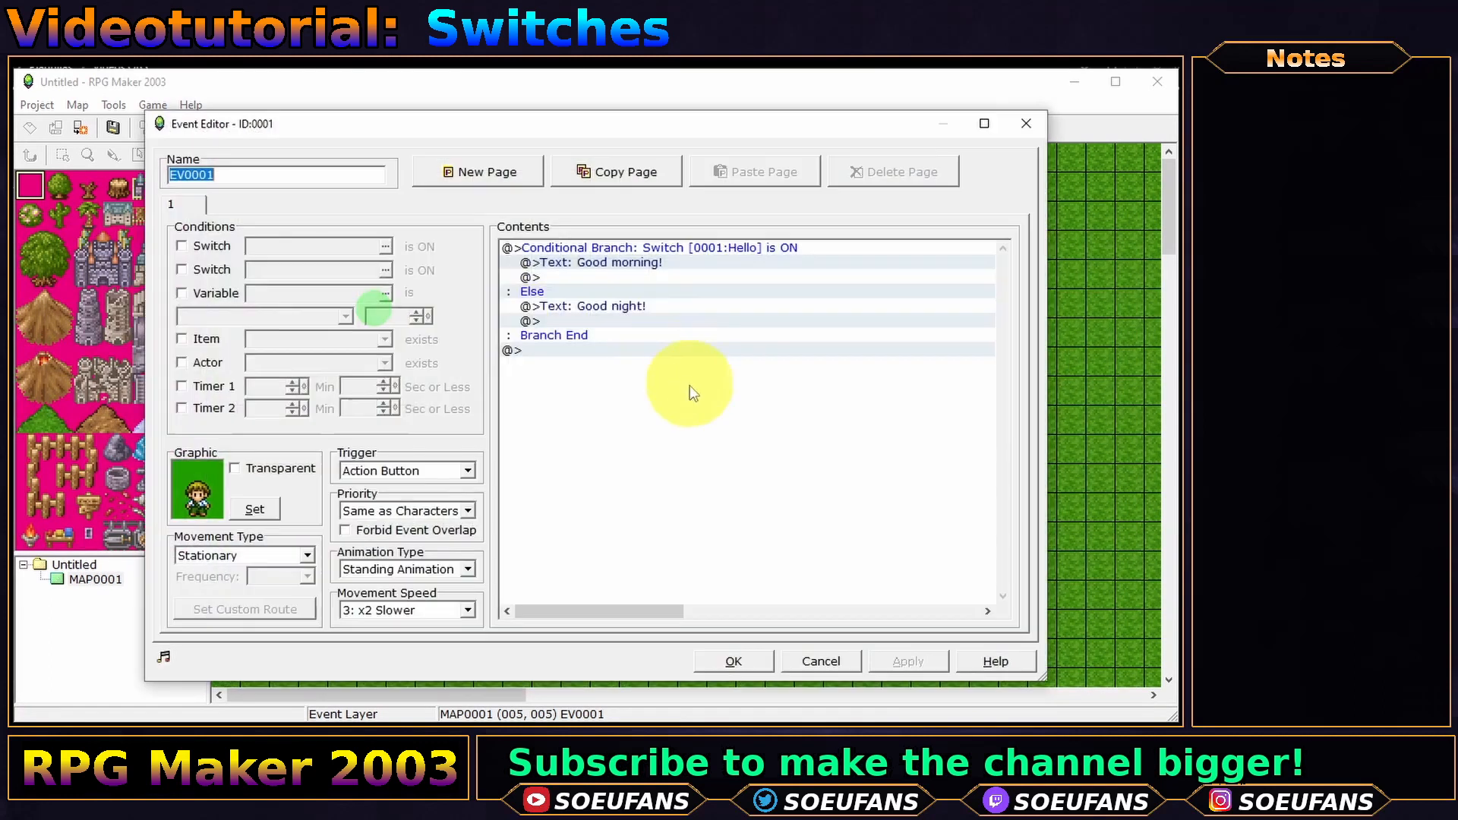
pyautogui.doubleClick(623, 319)
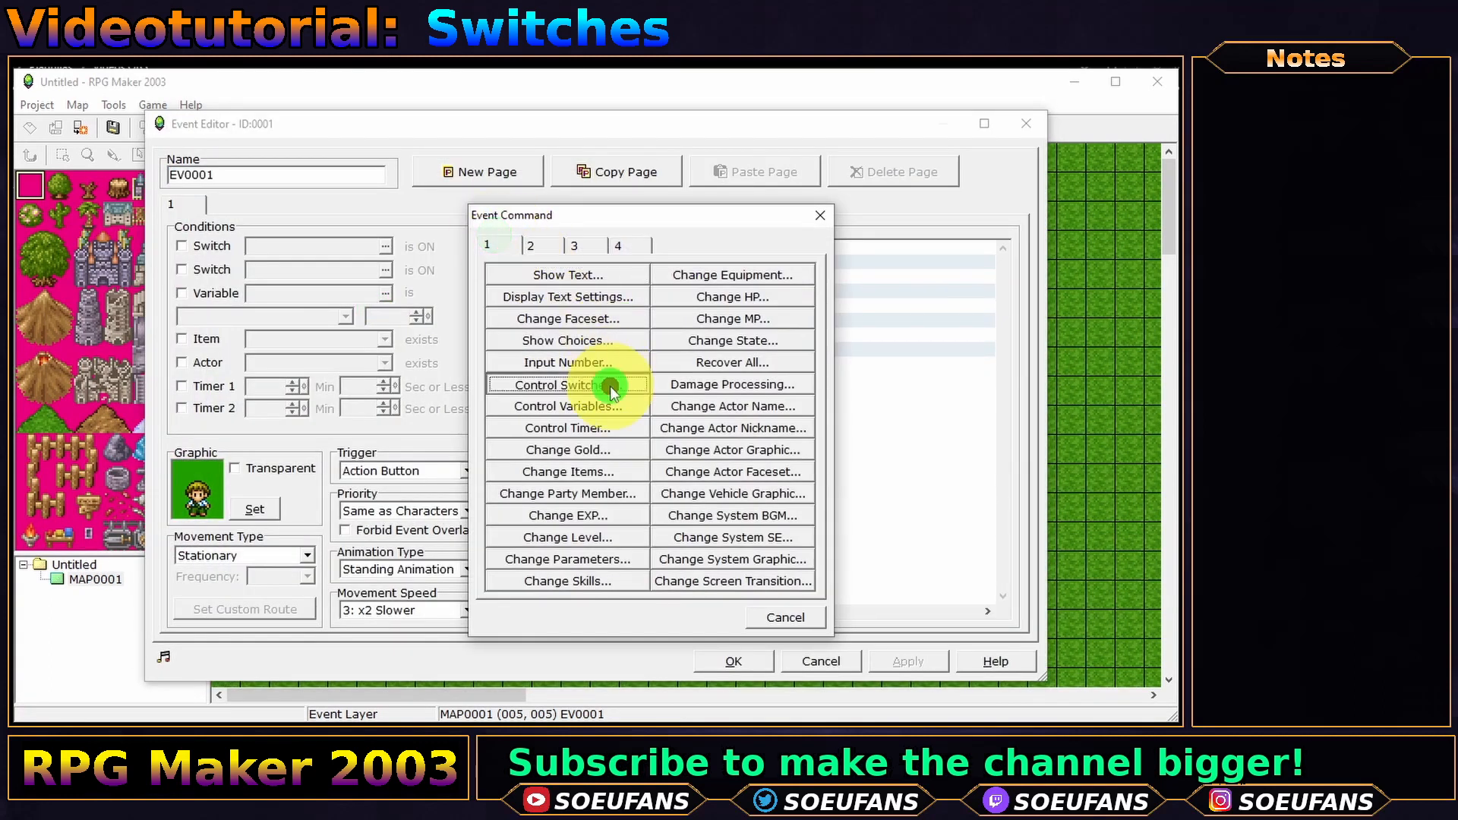
pyautogui.click(568, 385)
pyautogui.click(758, 378)
pyautogui.doubleClick(697, 277)
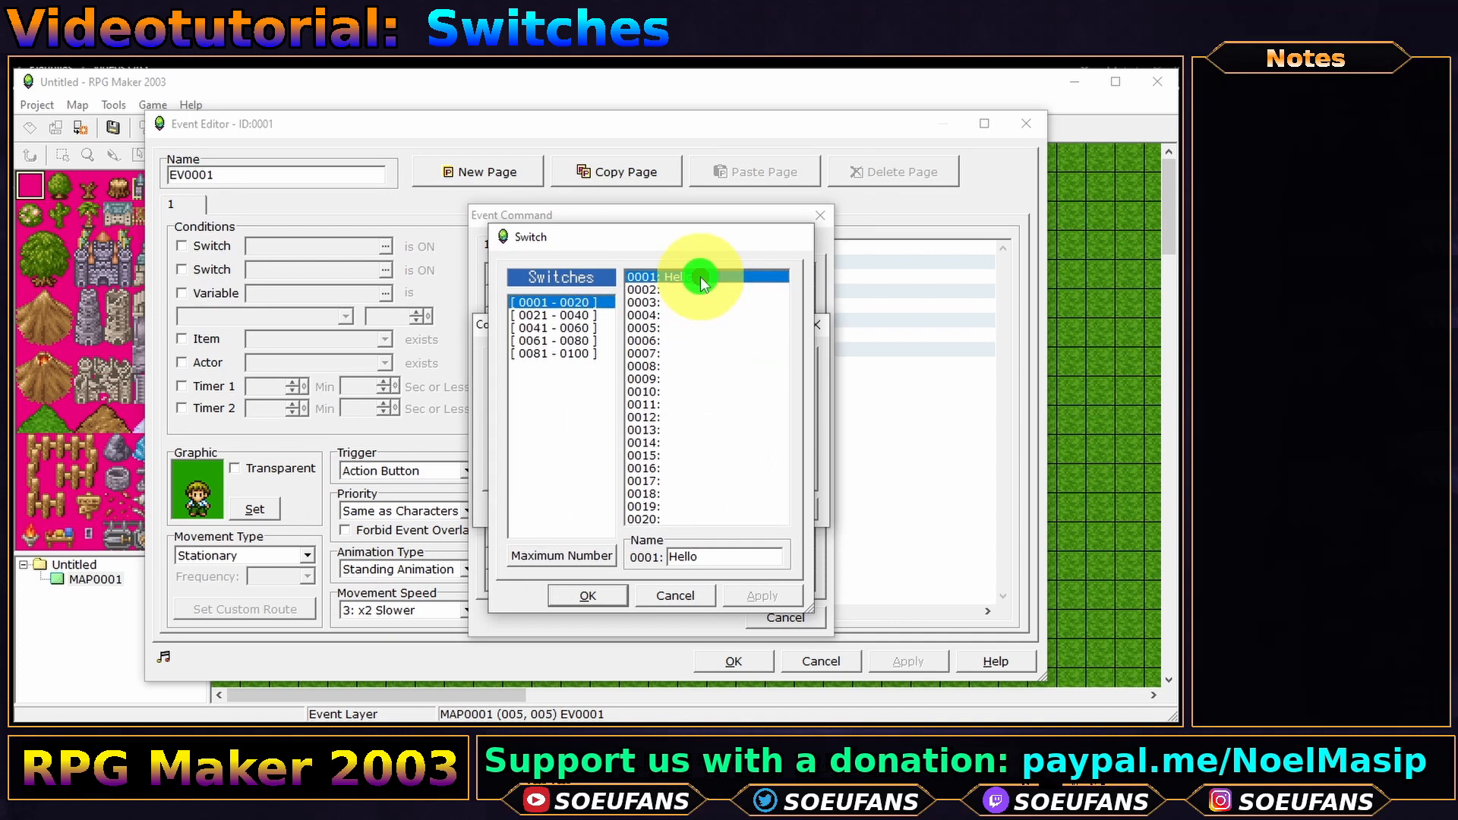
pyautogui.click(600, 510)
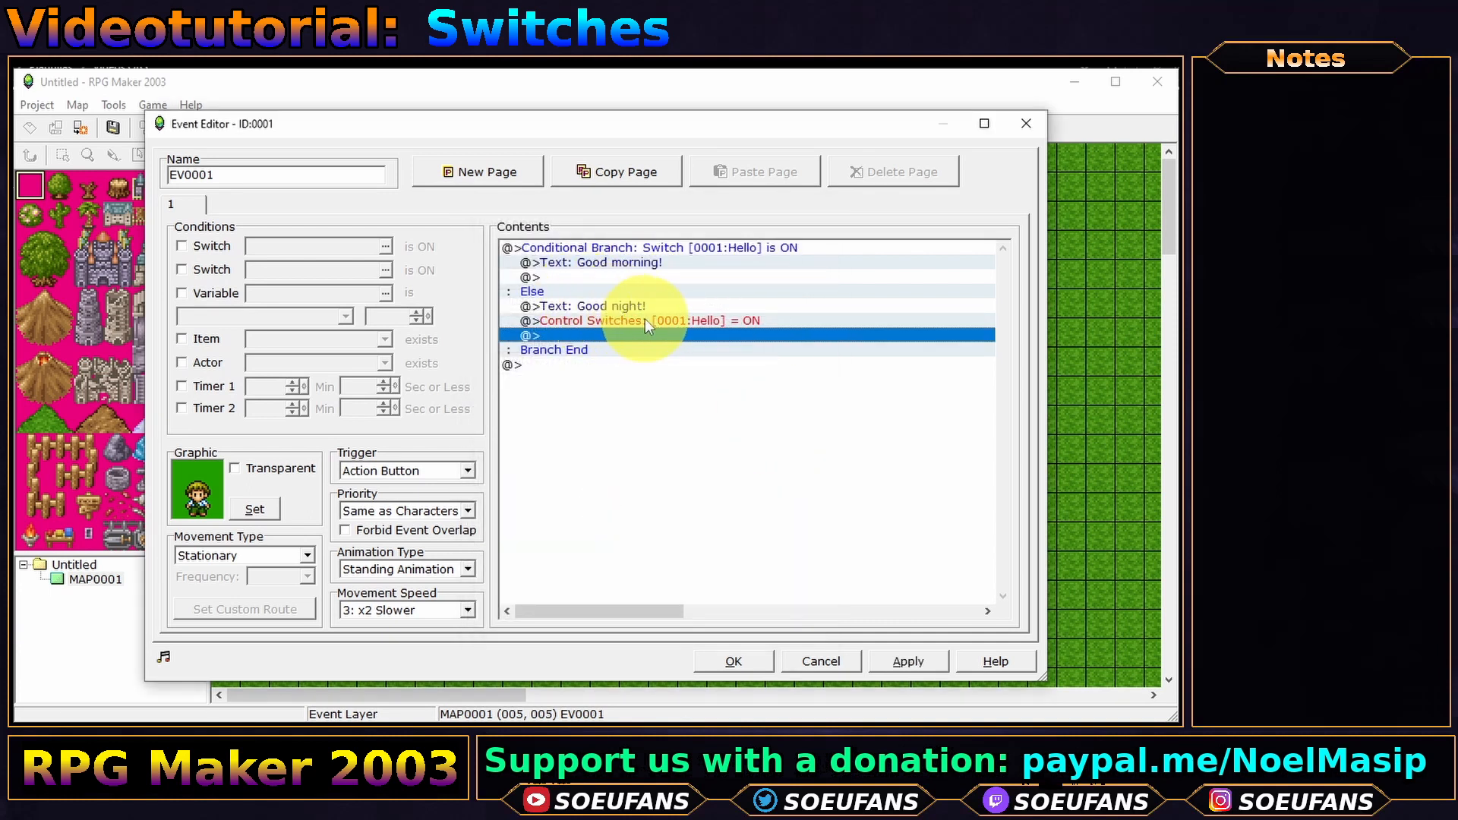
pyautogui.click(761, 658)
# - Save the project with the changed event and launch a new game in a playtest
pyautogui.click(502, 127)
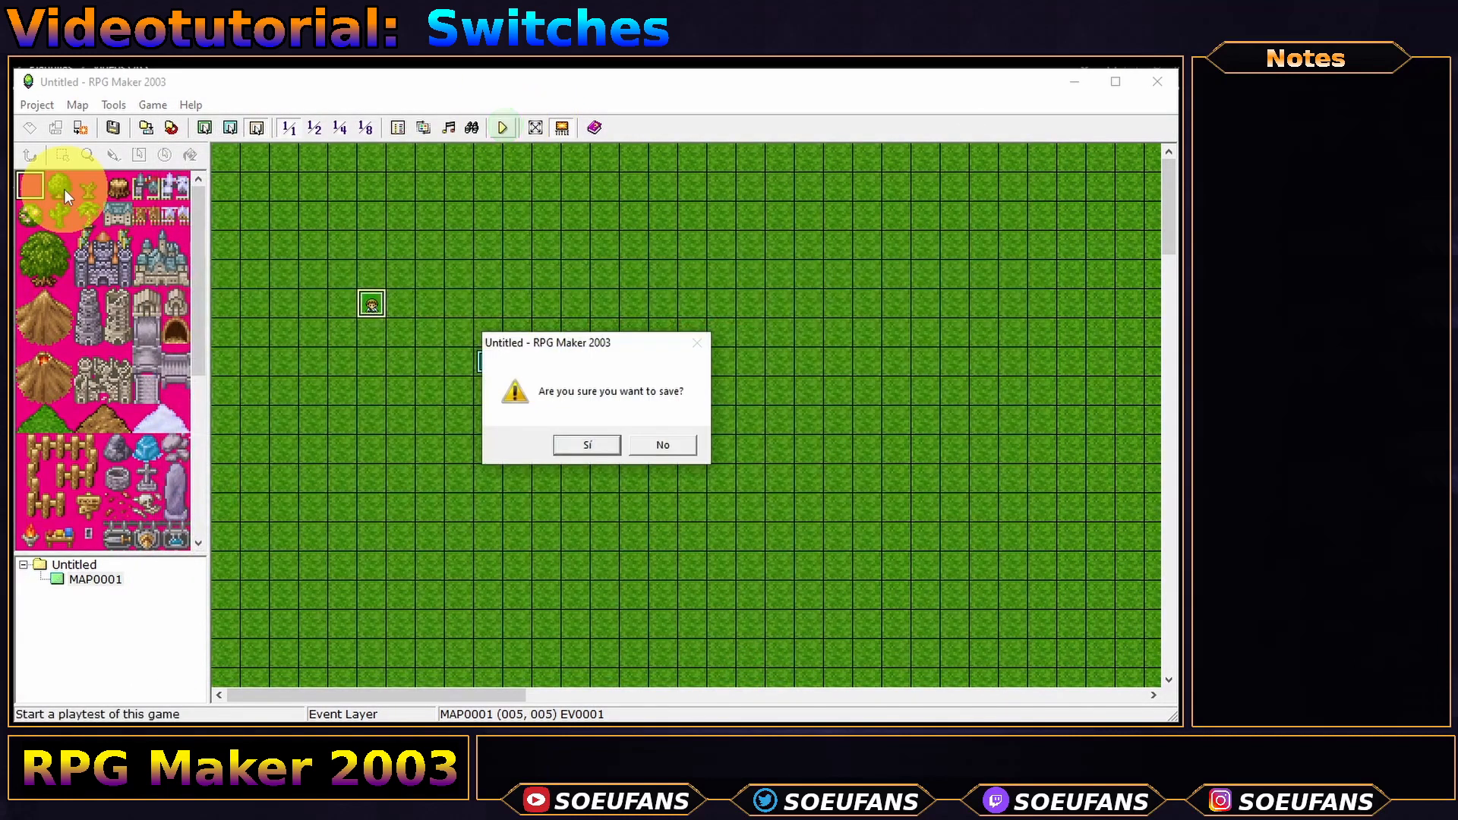
pyautogui.press('Return')
pyautogui.press('Return')
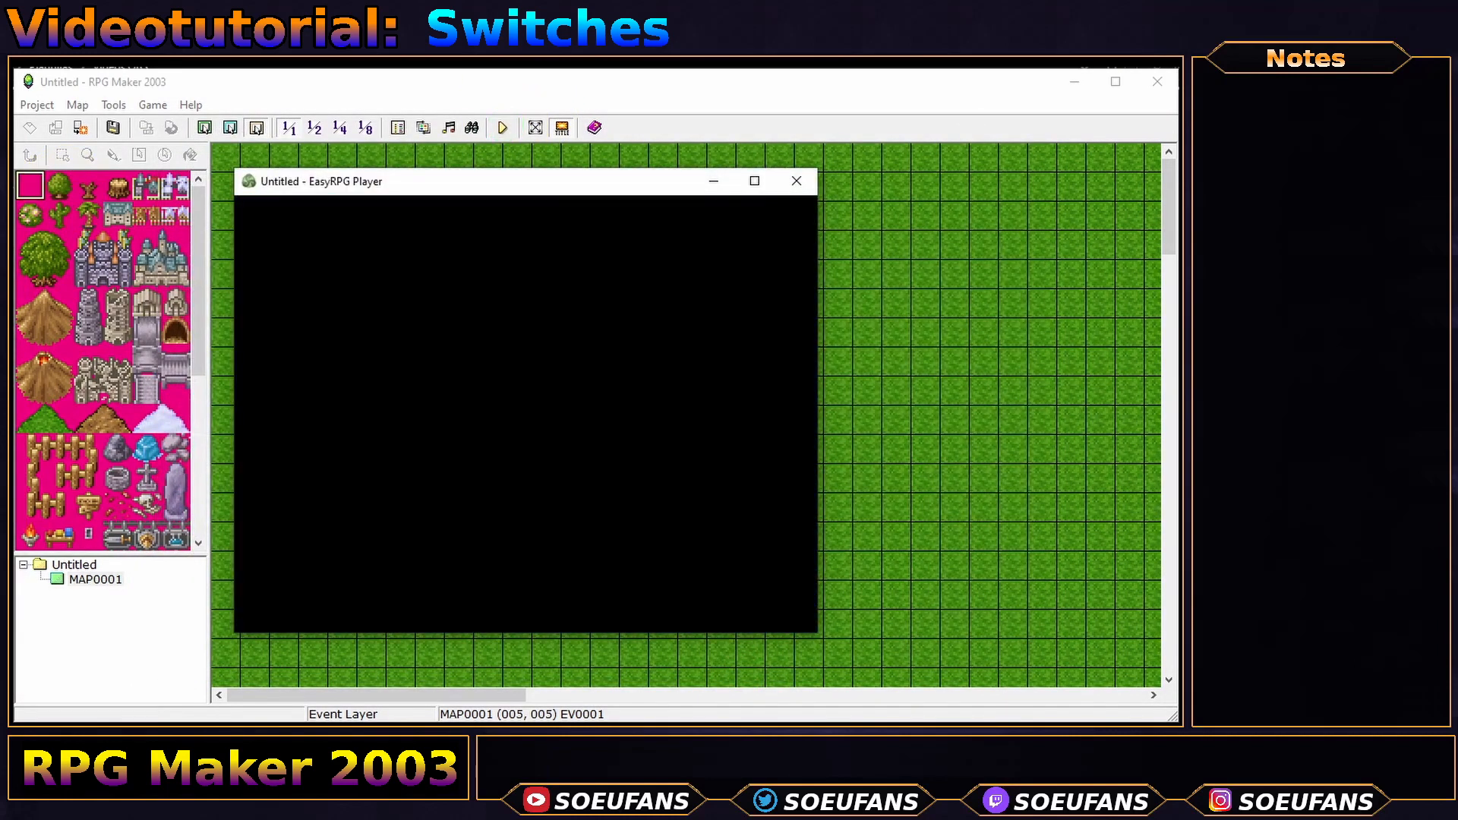
# - Walk the hero below the boy, talk to him twice to compare his replies, and close the playtest
pyautogui.press('Left')
pyautogui.press('Left')
pyautogui.press('Left')
pyautogui.press('Left')
pyautogui.press('Left')
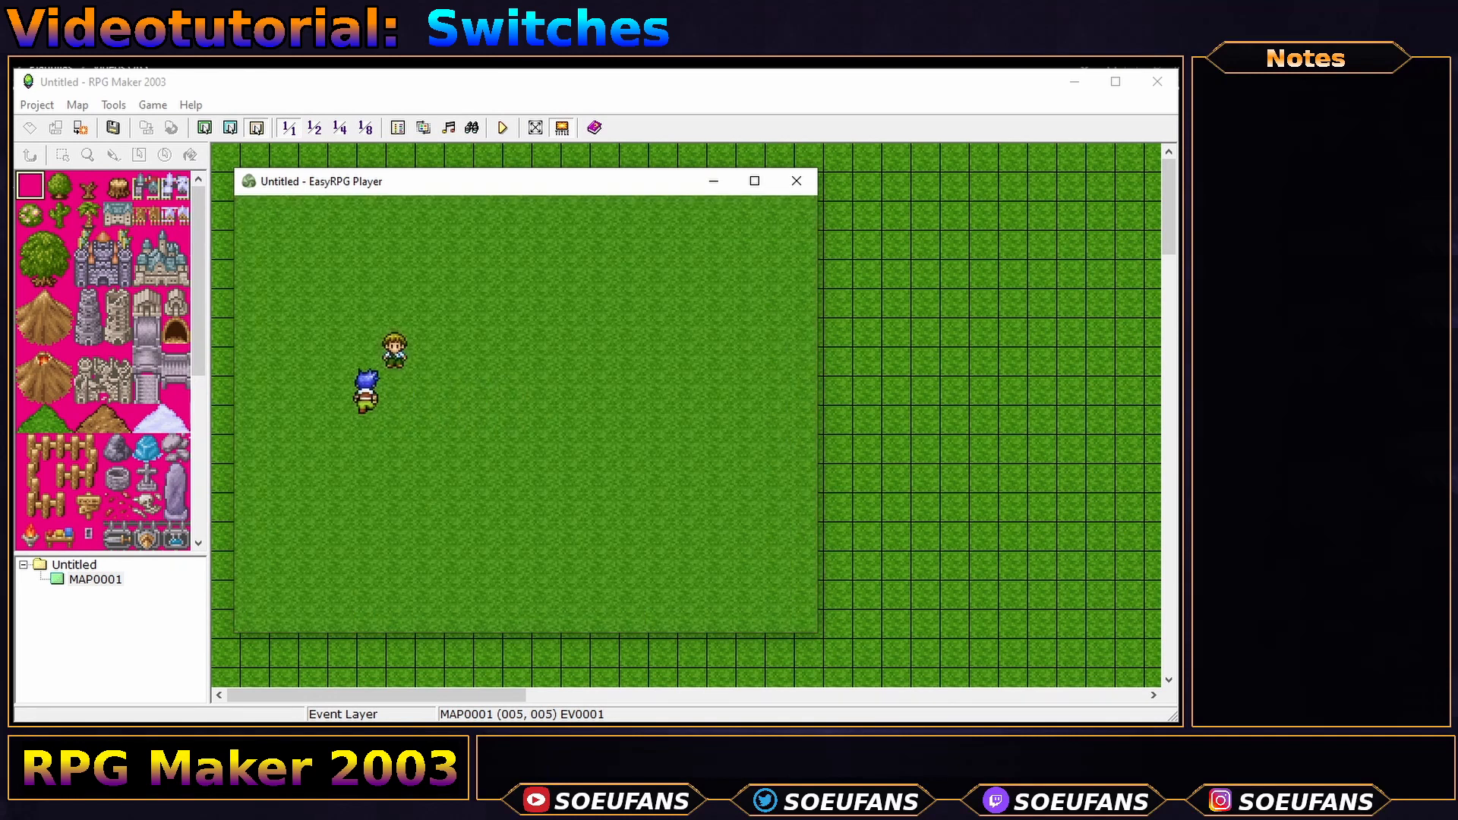
pyautogui.press('Up')
pyautogui.press('Right')
pyautogui.press('Up')
pyautogui.press('Return')
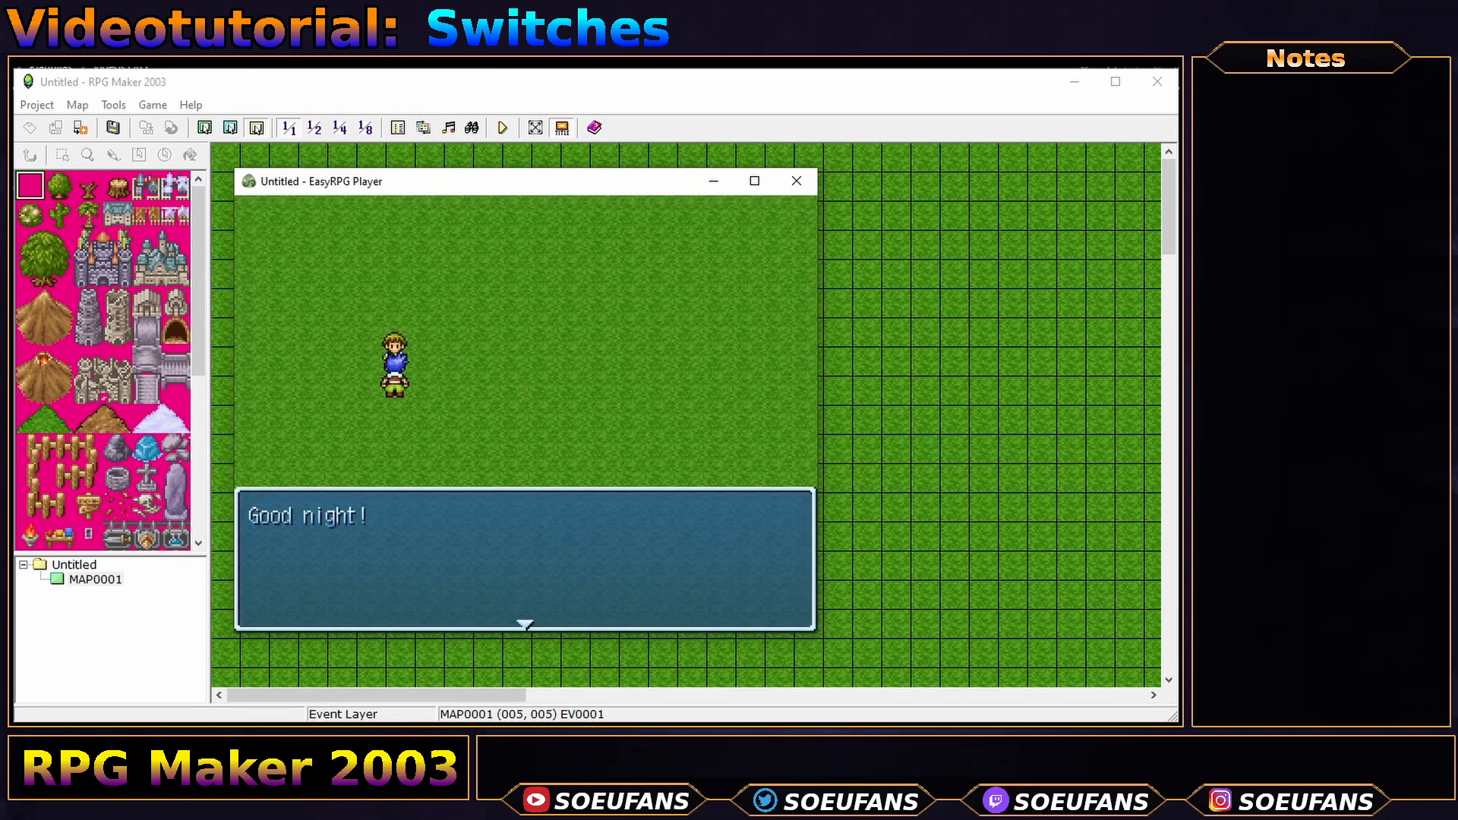
pyautogui.press('Return')
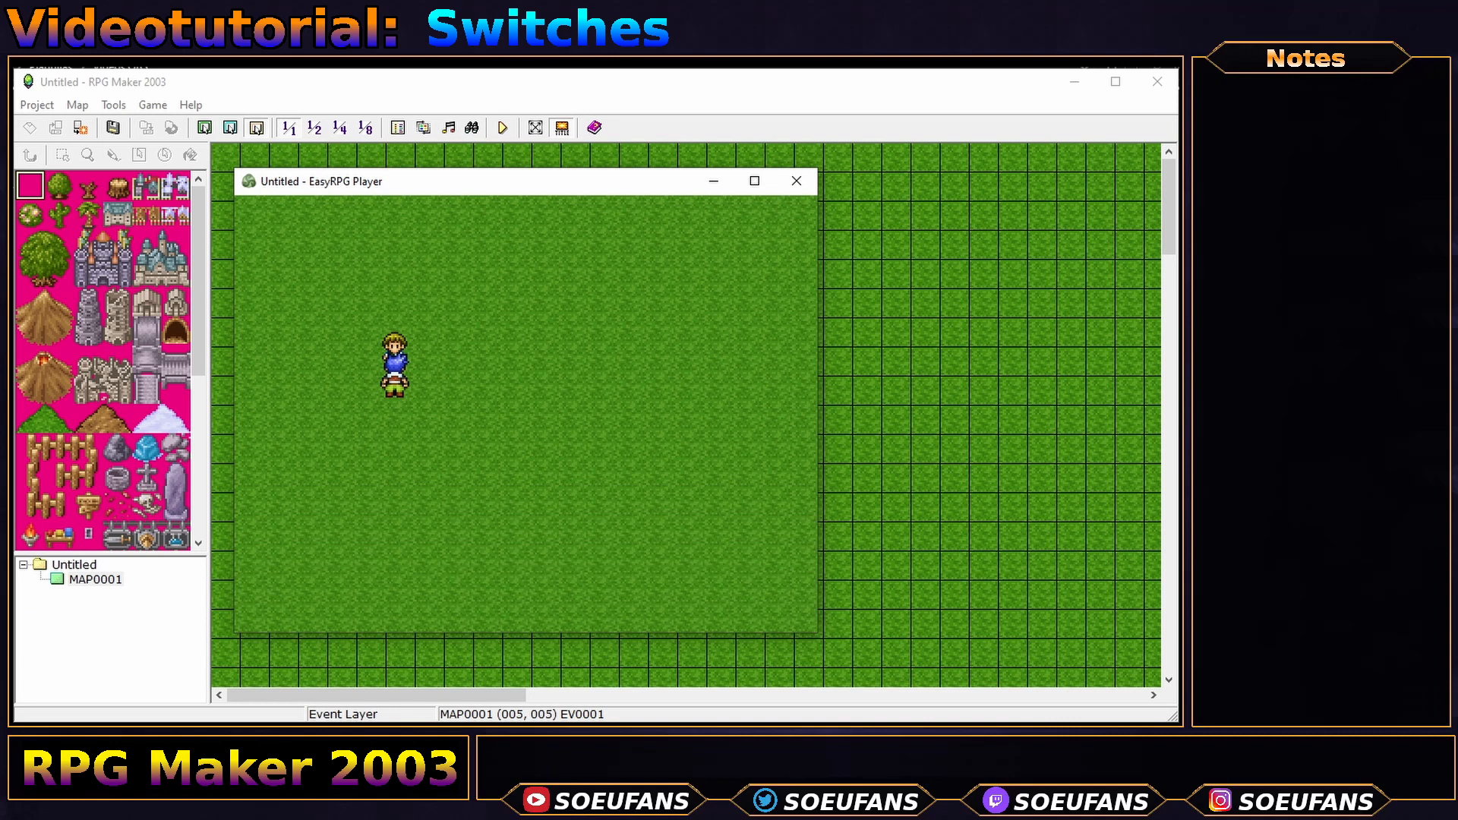
pyautogui.press('Return')
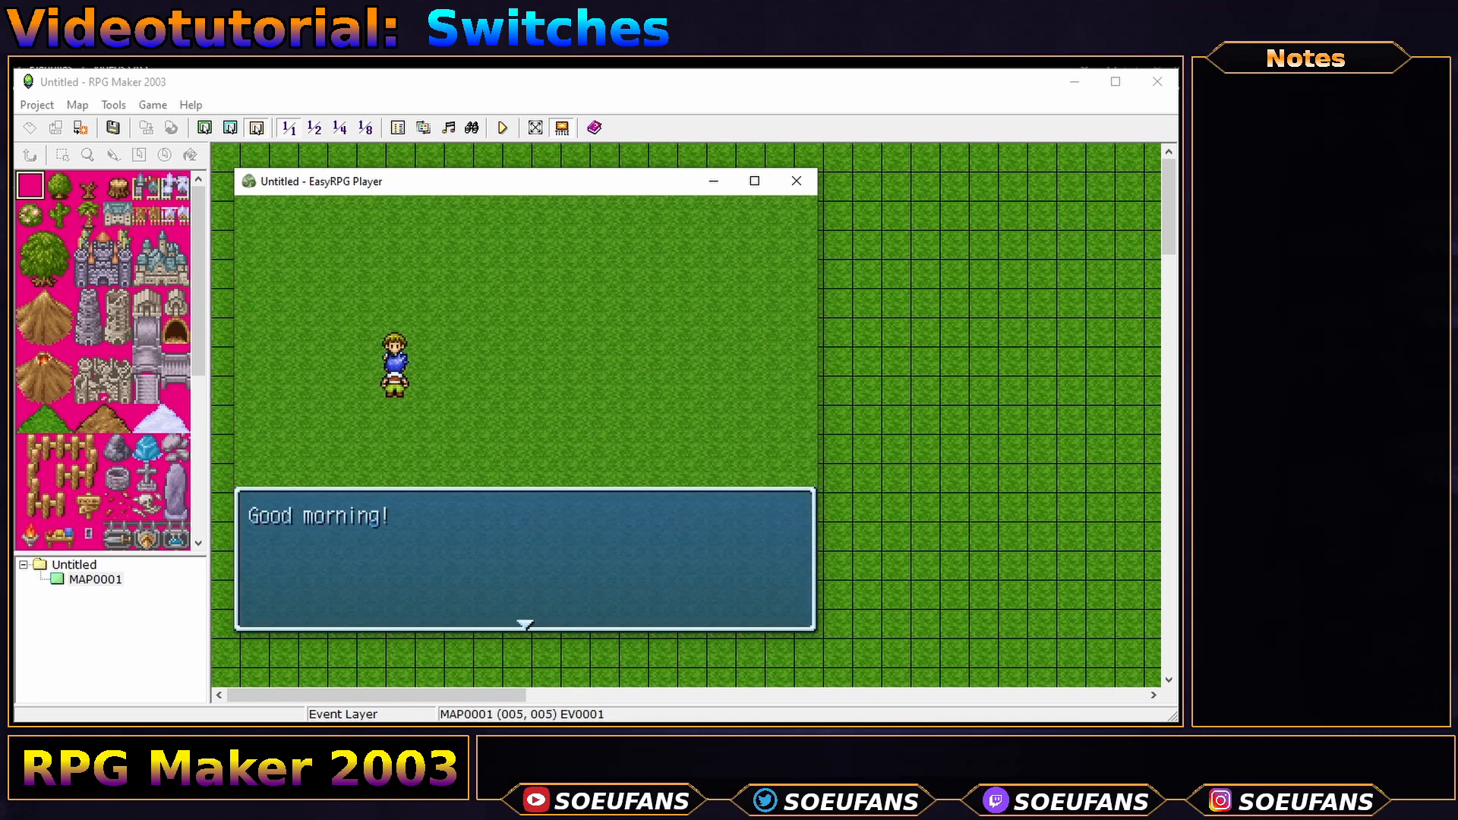
pyautogui.press('Return')
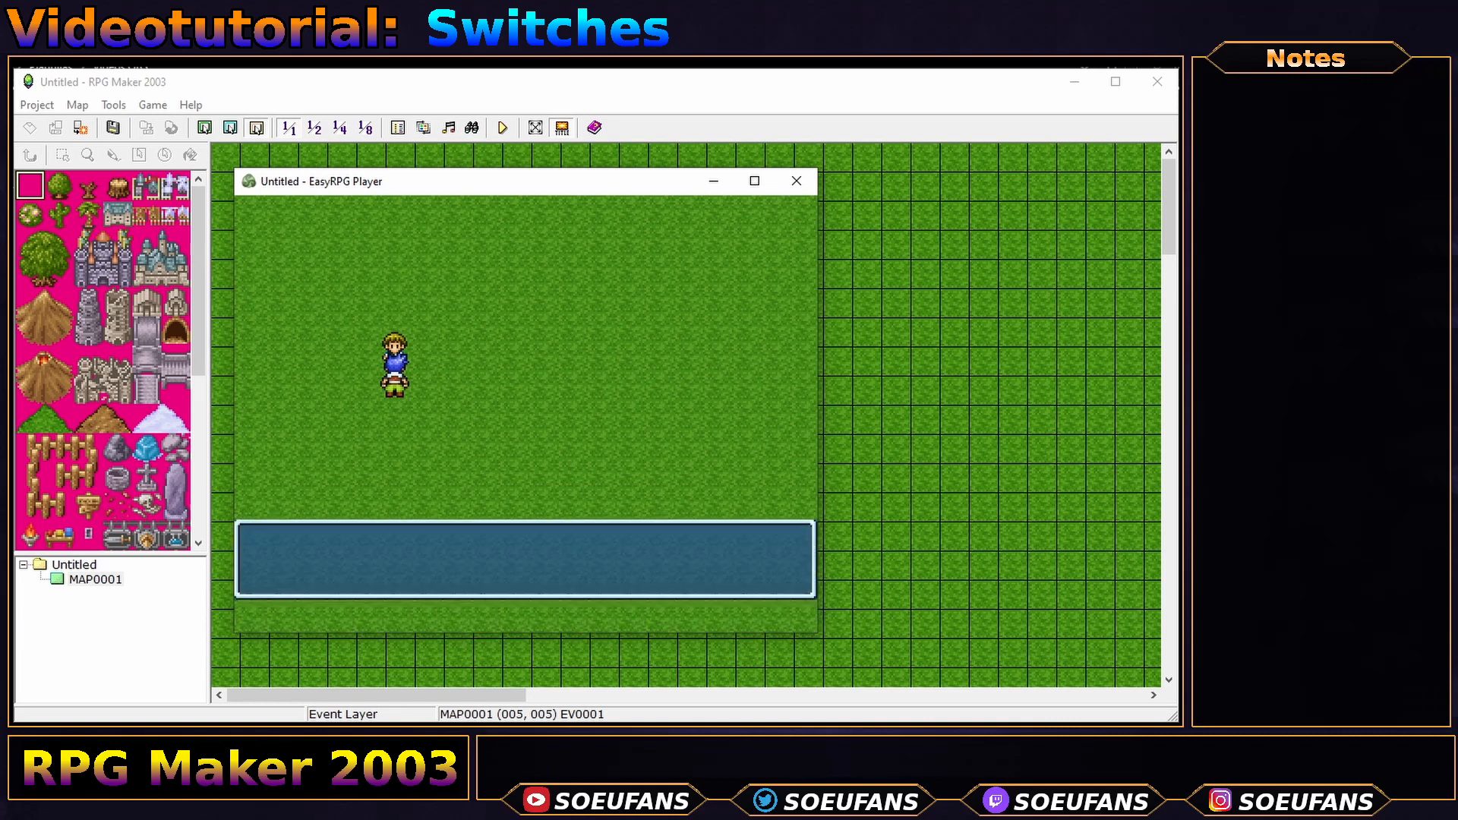
pyautogui.click(795, 179)
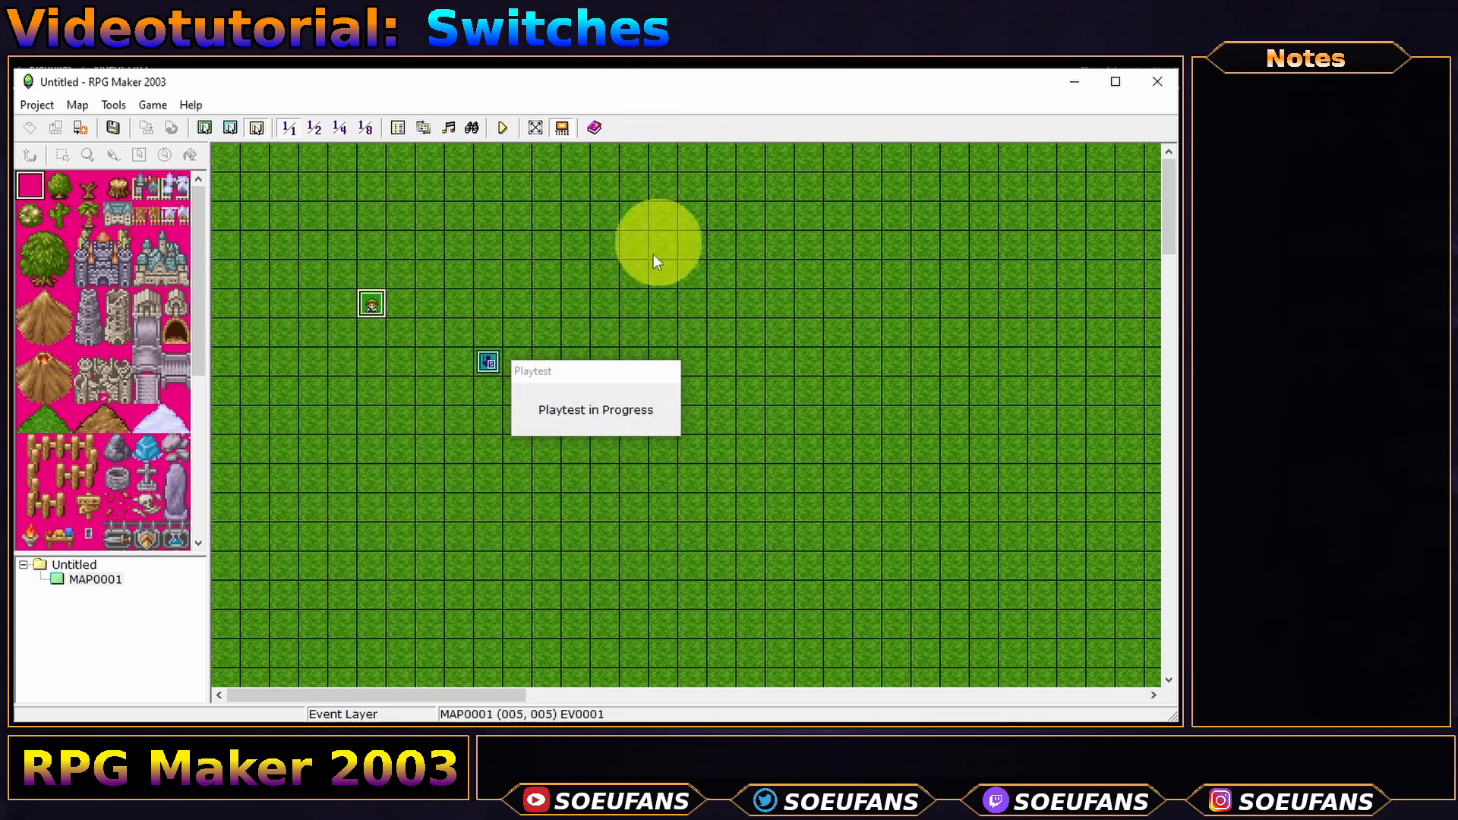
pyautogui.doubleClick(370, 303)
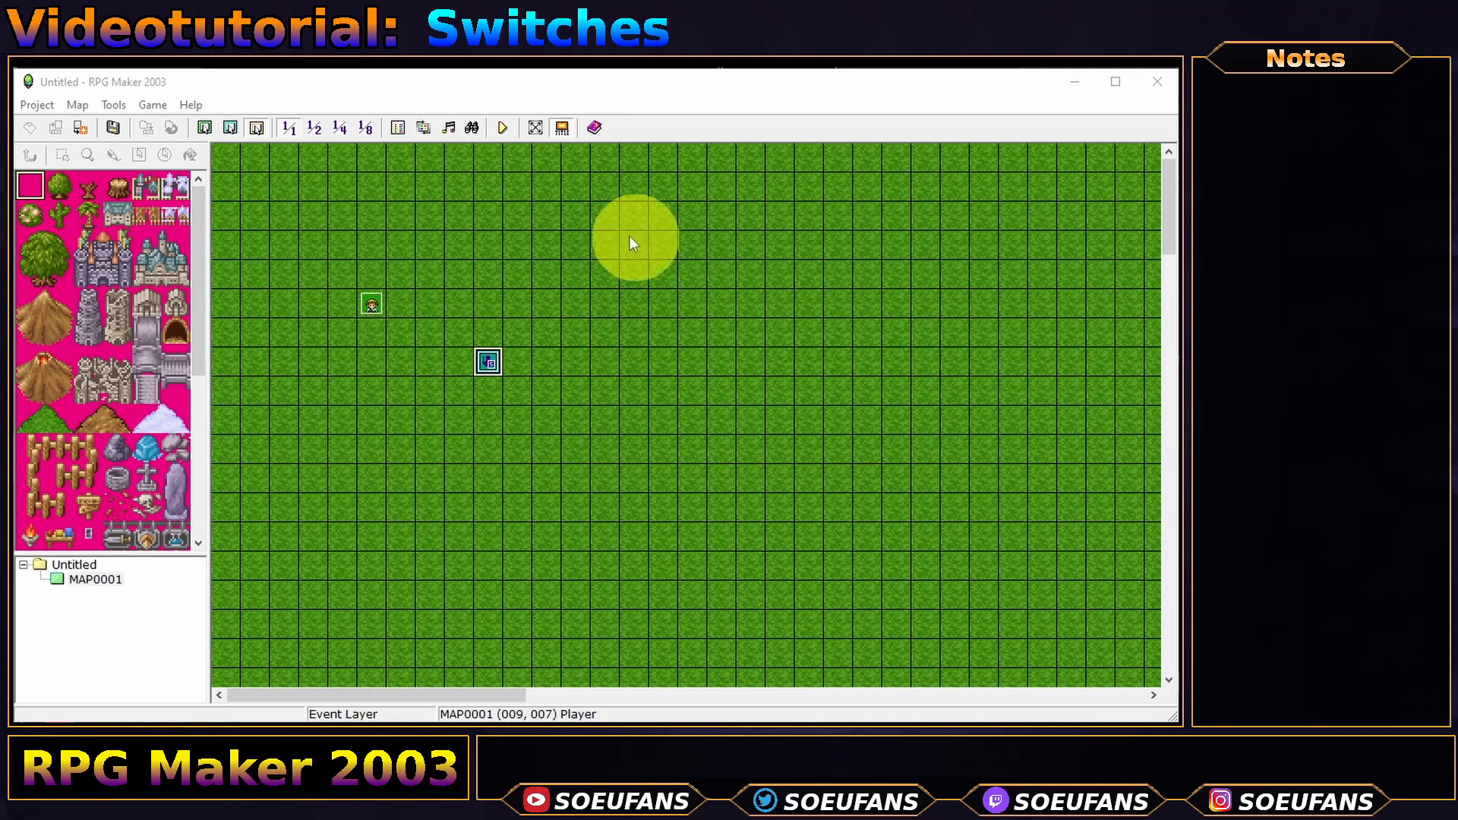
# - Create a new event at tile (013, 006) and give it the long-haired girl in a blue apron from People1
pyautogui.doubleClick(609, 338)
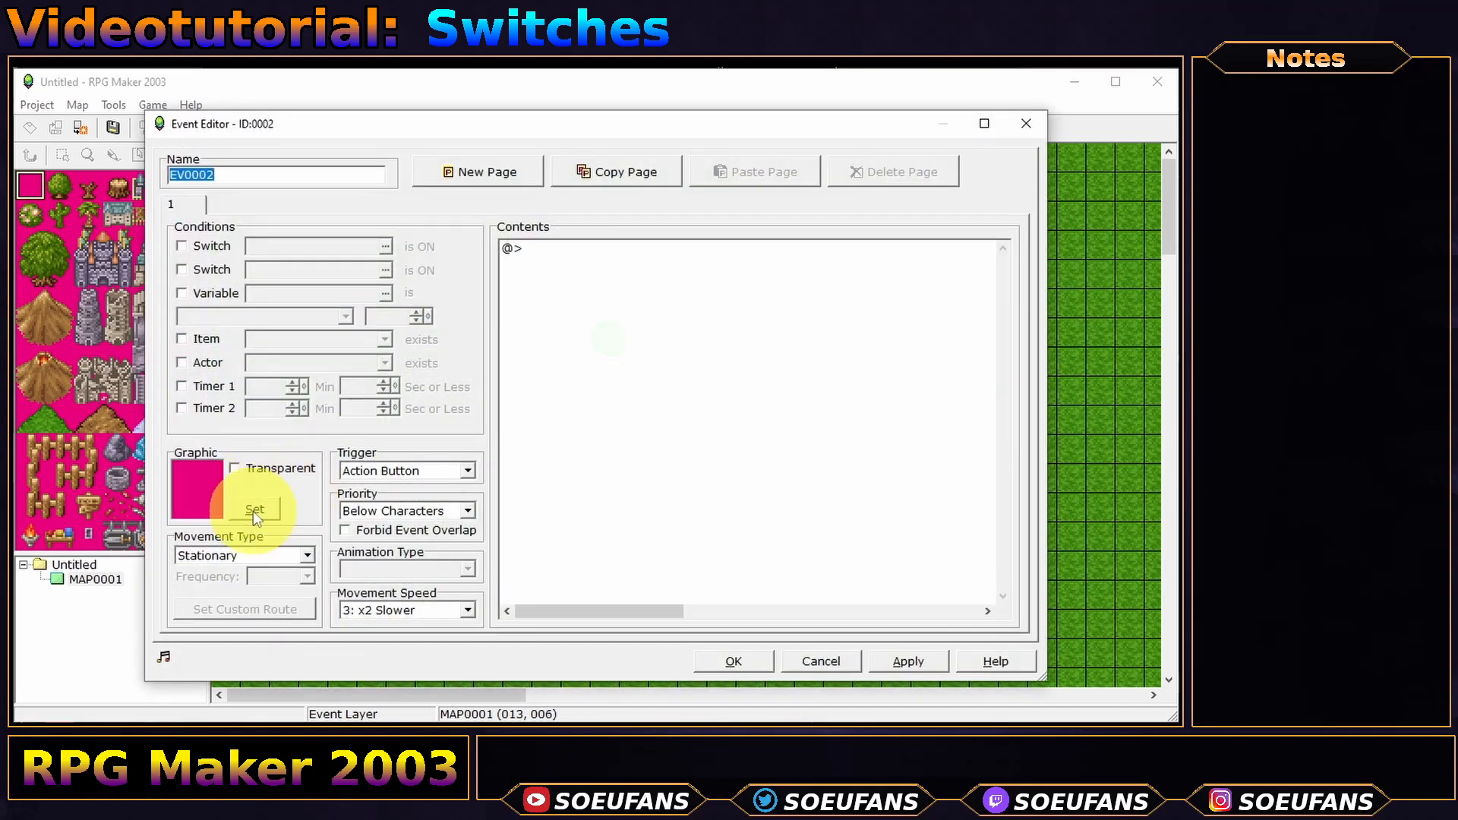
pyautogui.doubleClick(252, 509)
pyautogui.click(281, 445)
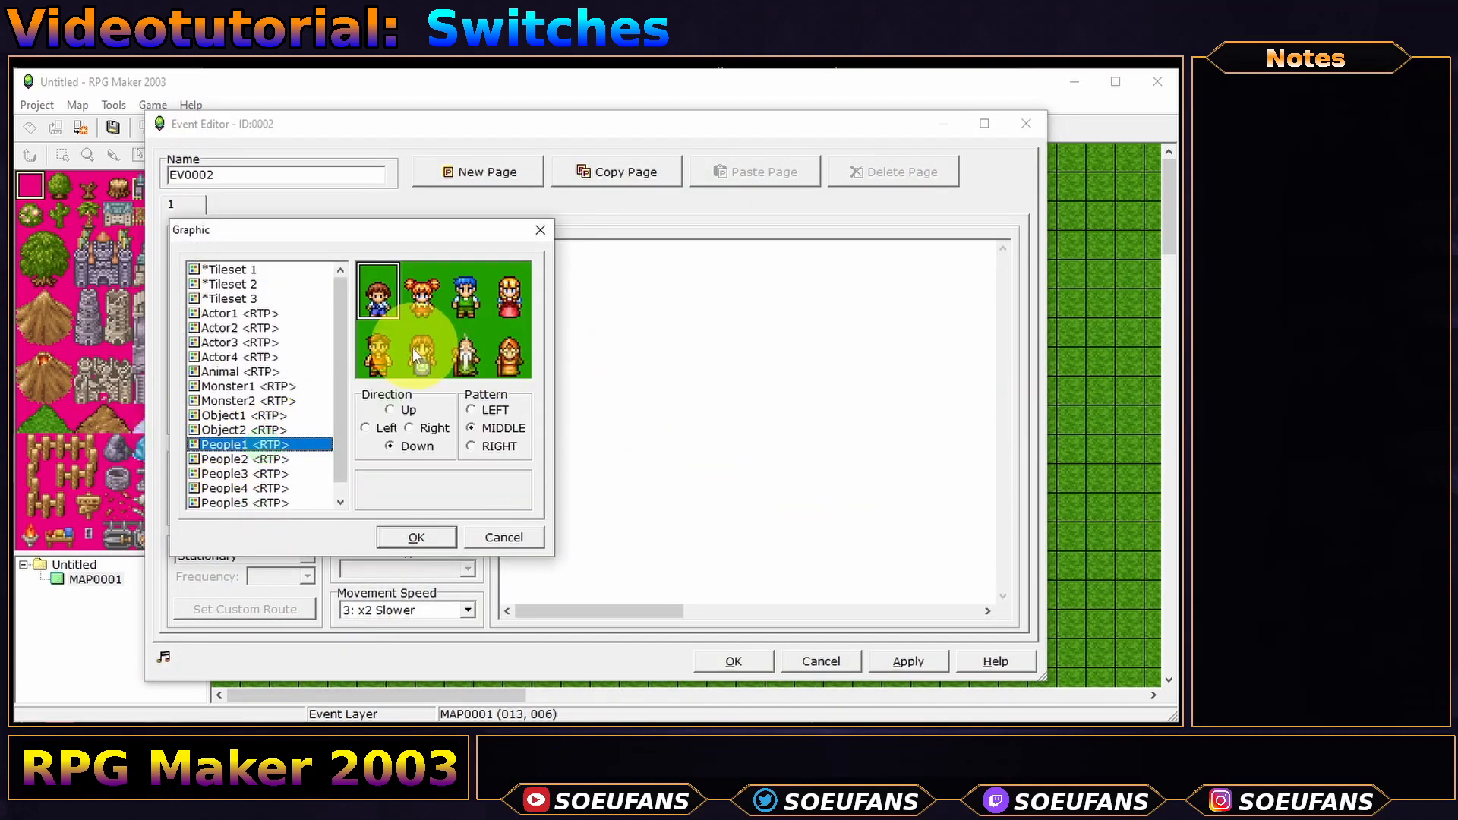
pyautogui.doubleClick(402, 348)
# - Add a Control Switches command that turns the batch of switches 1 to 10 ON, and save the girl's event
pyautogui.click(635, 319)
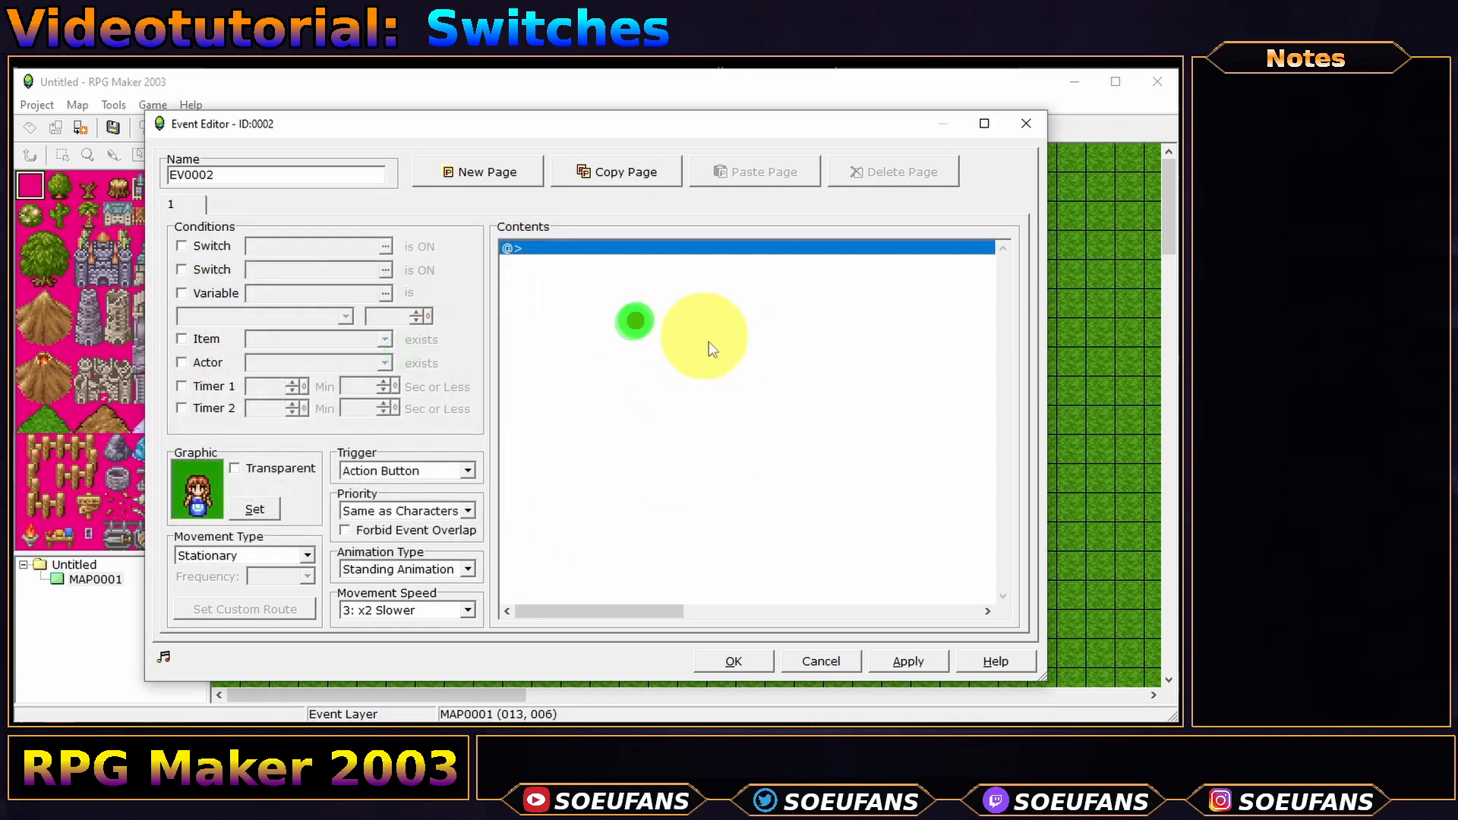
pyautogui.doubleClick(584, 301)
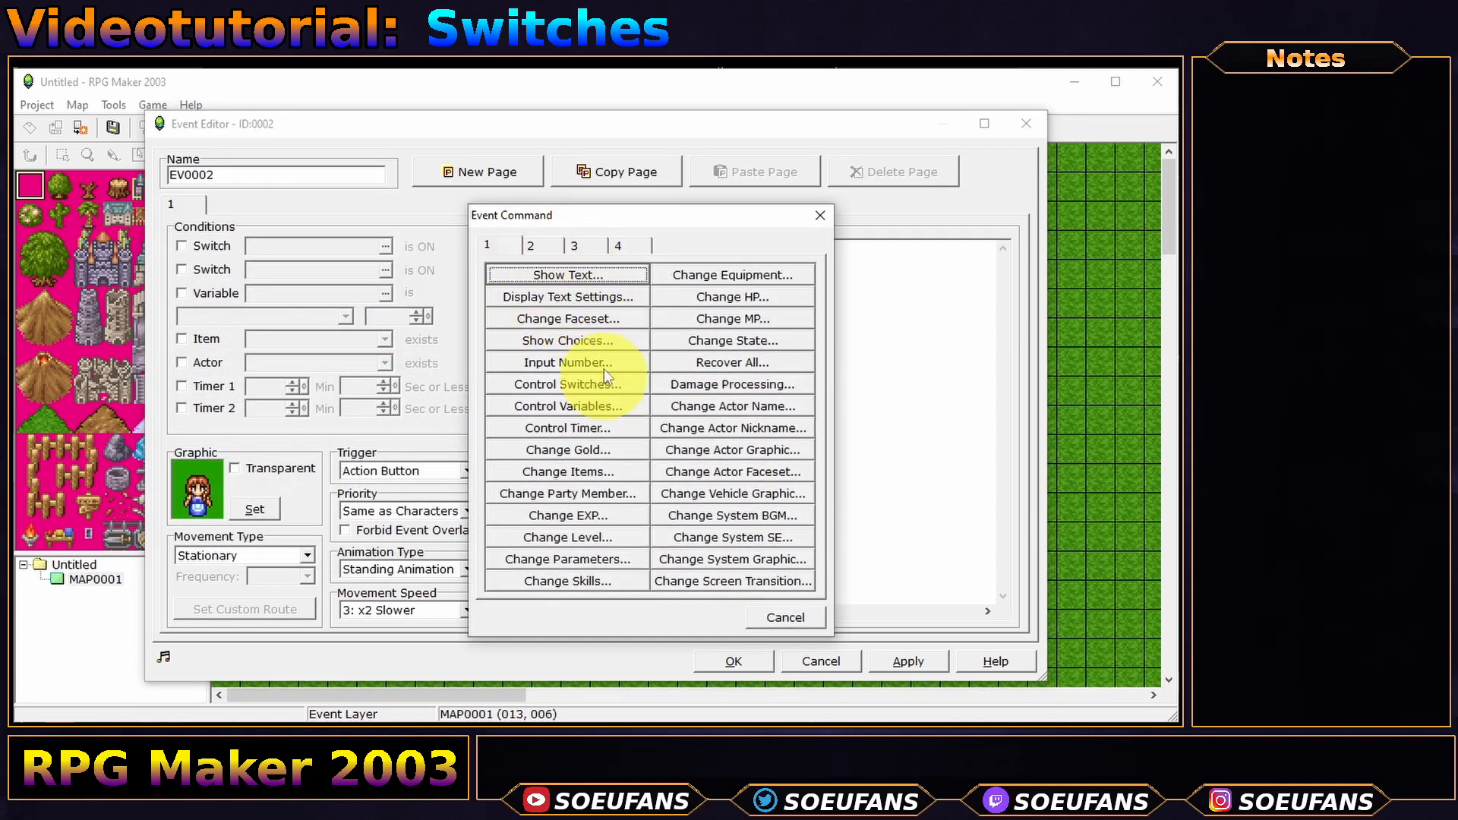
pyautogui.click(577, 384)
pyautogui.click(529, 401)
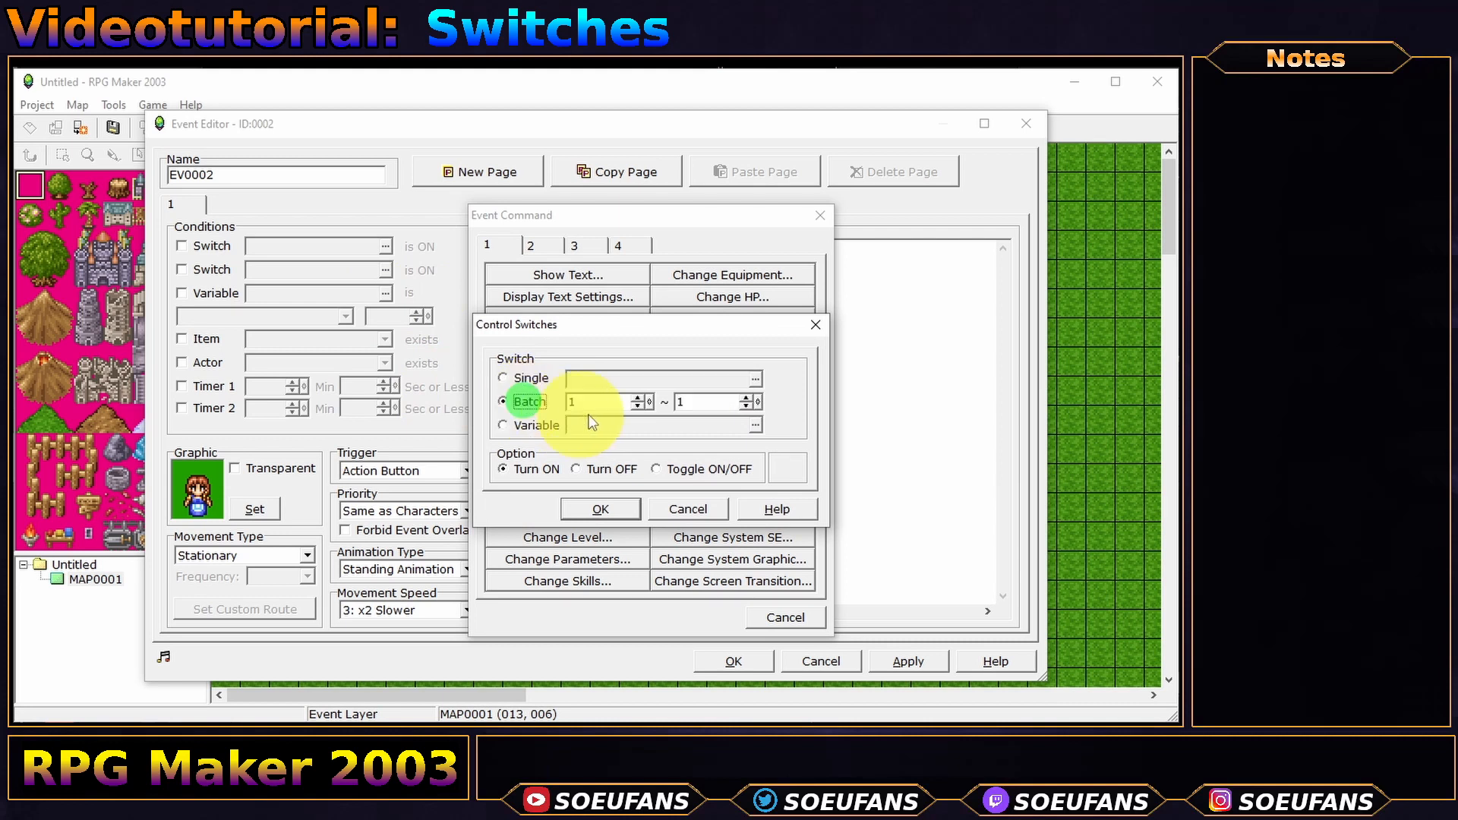
pyautogui.doubleClick(713, 402)
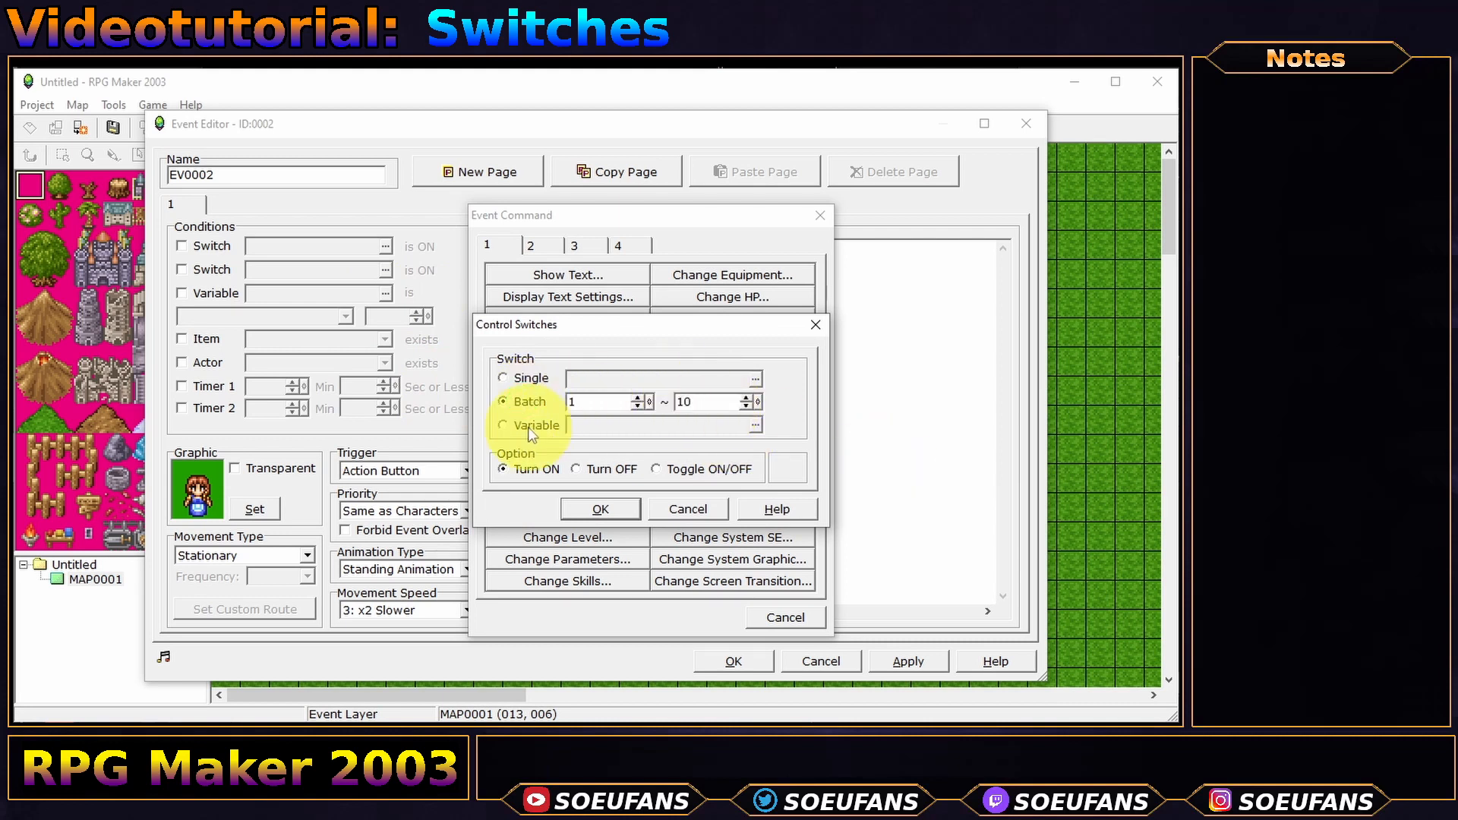
pyautogui.write('10')
pyautogui.click(616, 507)
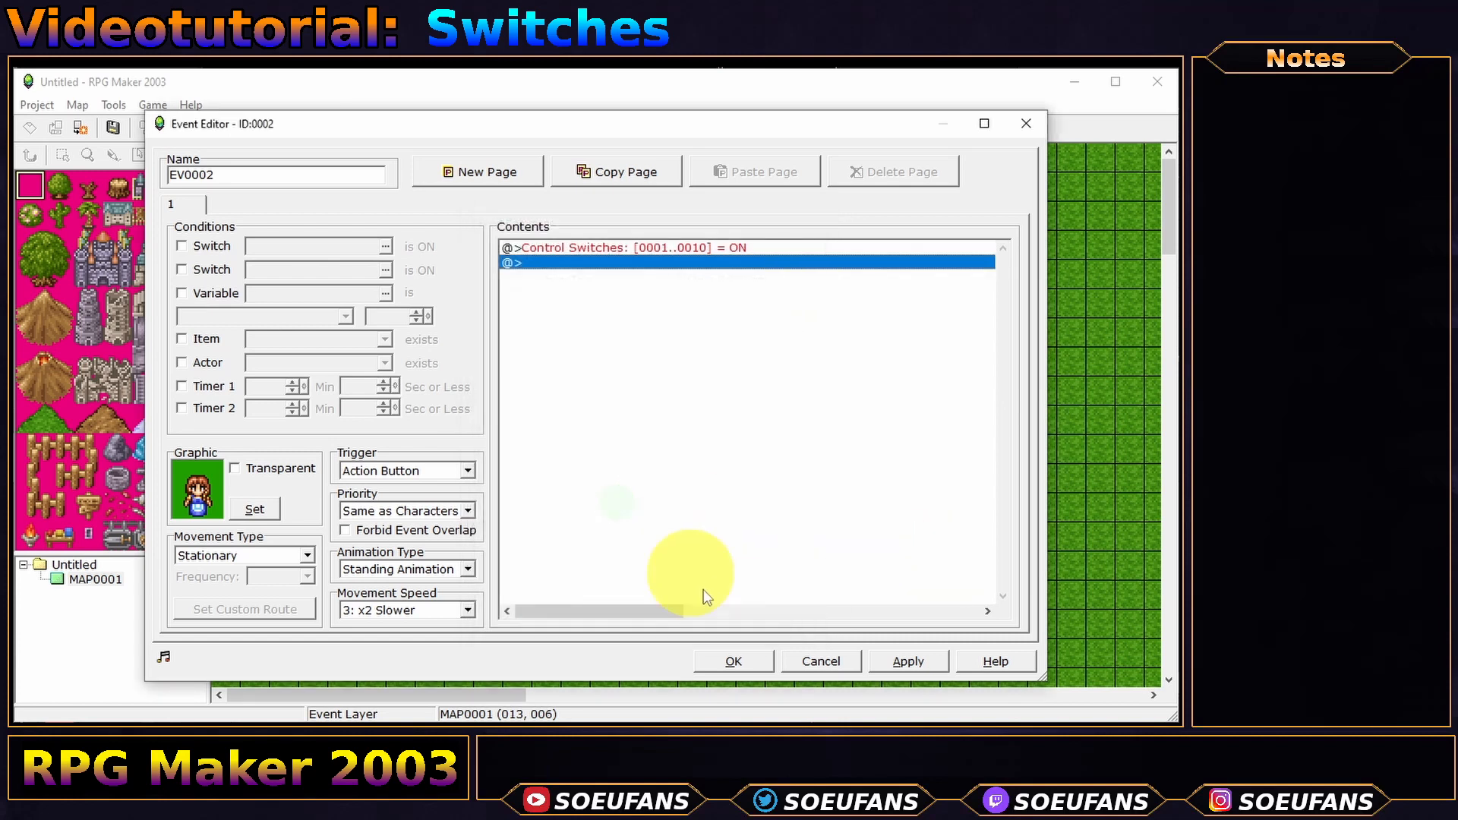
pyautogui.click(733, 661)
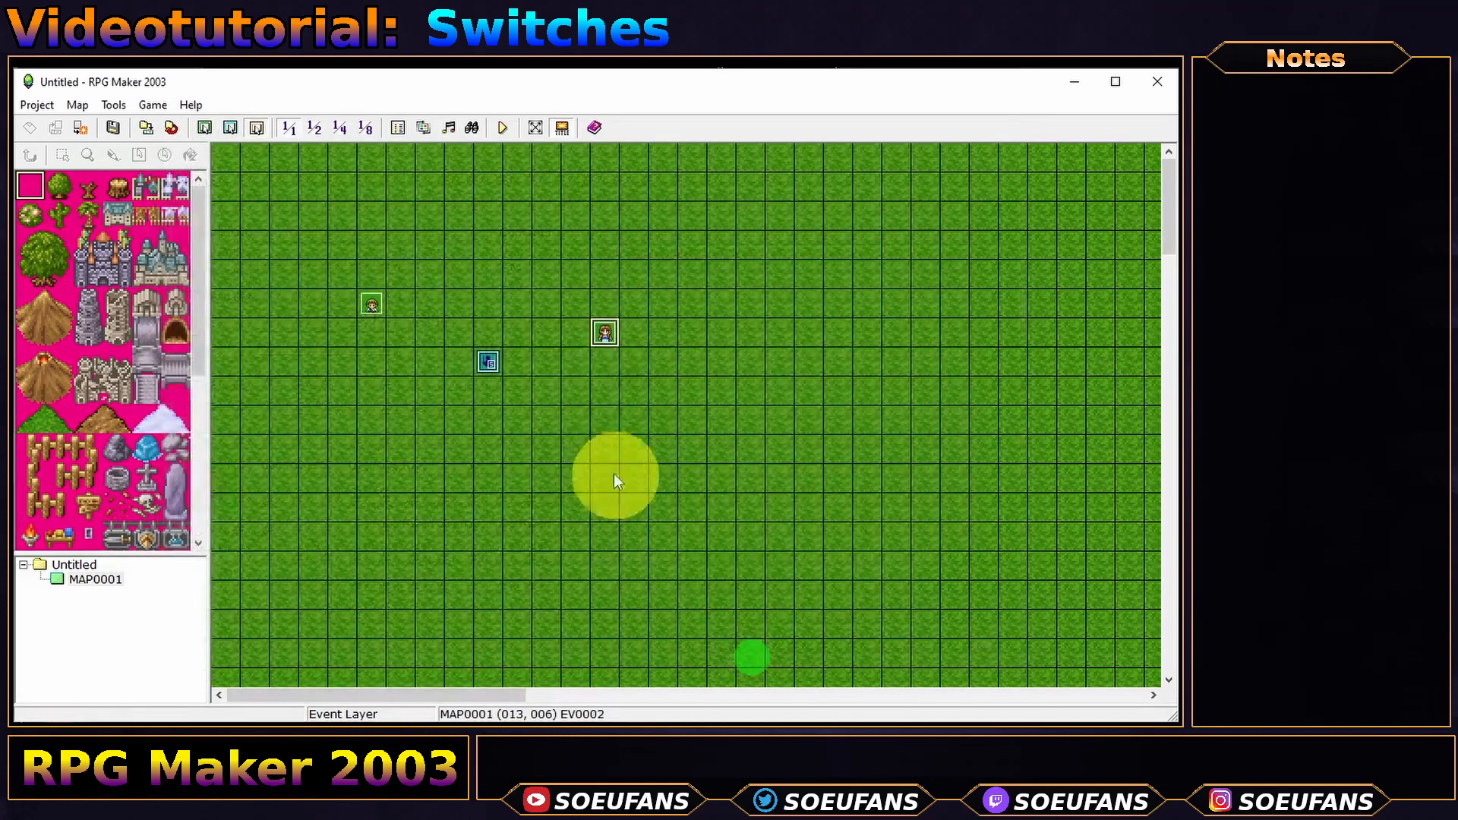
# - Create a new event at tile (017, 006) and give it the king graphic from People2
pyautogui.doubleClick(737, 339)
pyautogui.doubleClick(254, 504)
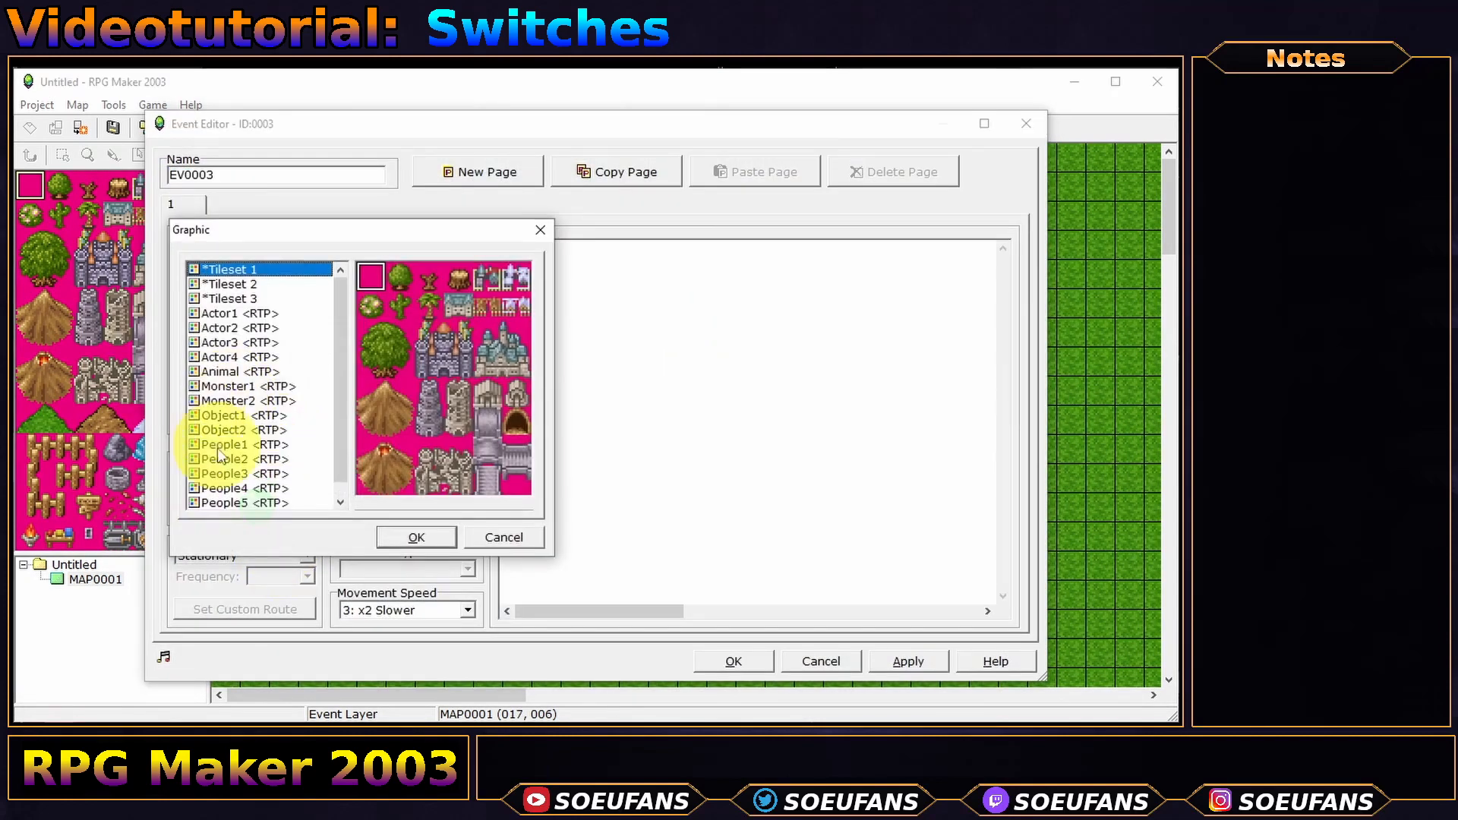
pyautogui.click(218, 459)
pyautogui.doubleClick(398, 307)
# - Add a Control Switches command that toggles the switch given by variable 0001 ON/OFF, and save the king's event
pyautogui.doubleClick(736, 354)
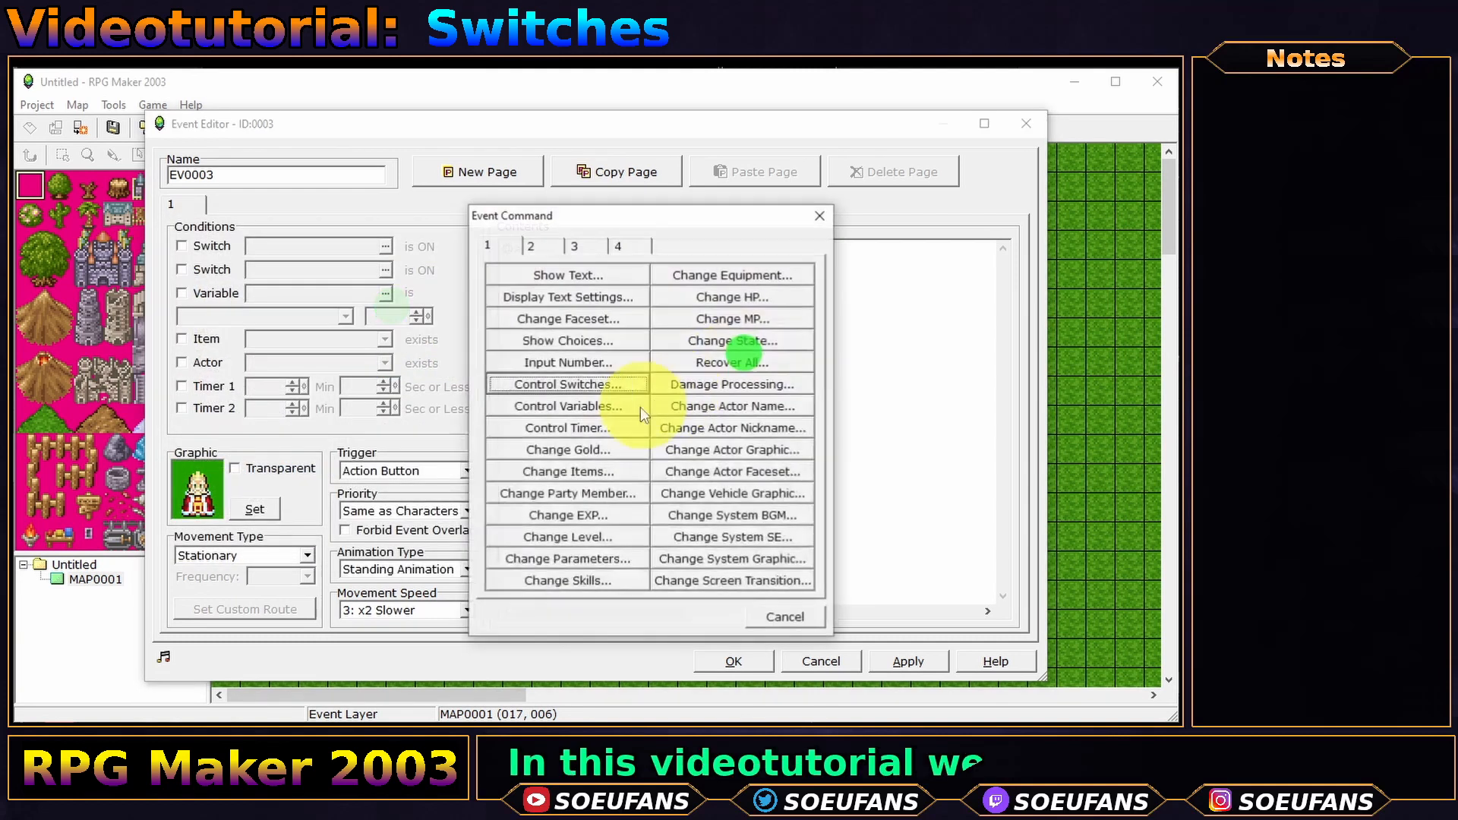
pyautogui.click(577, 383)
pyautogui.click(536, 426)
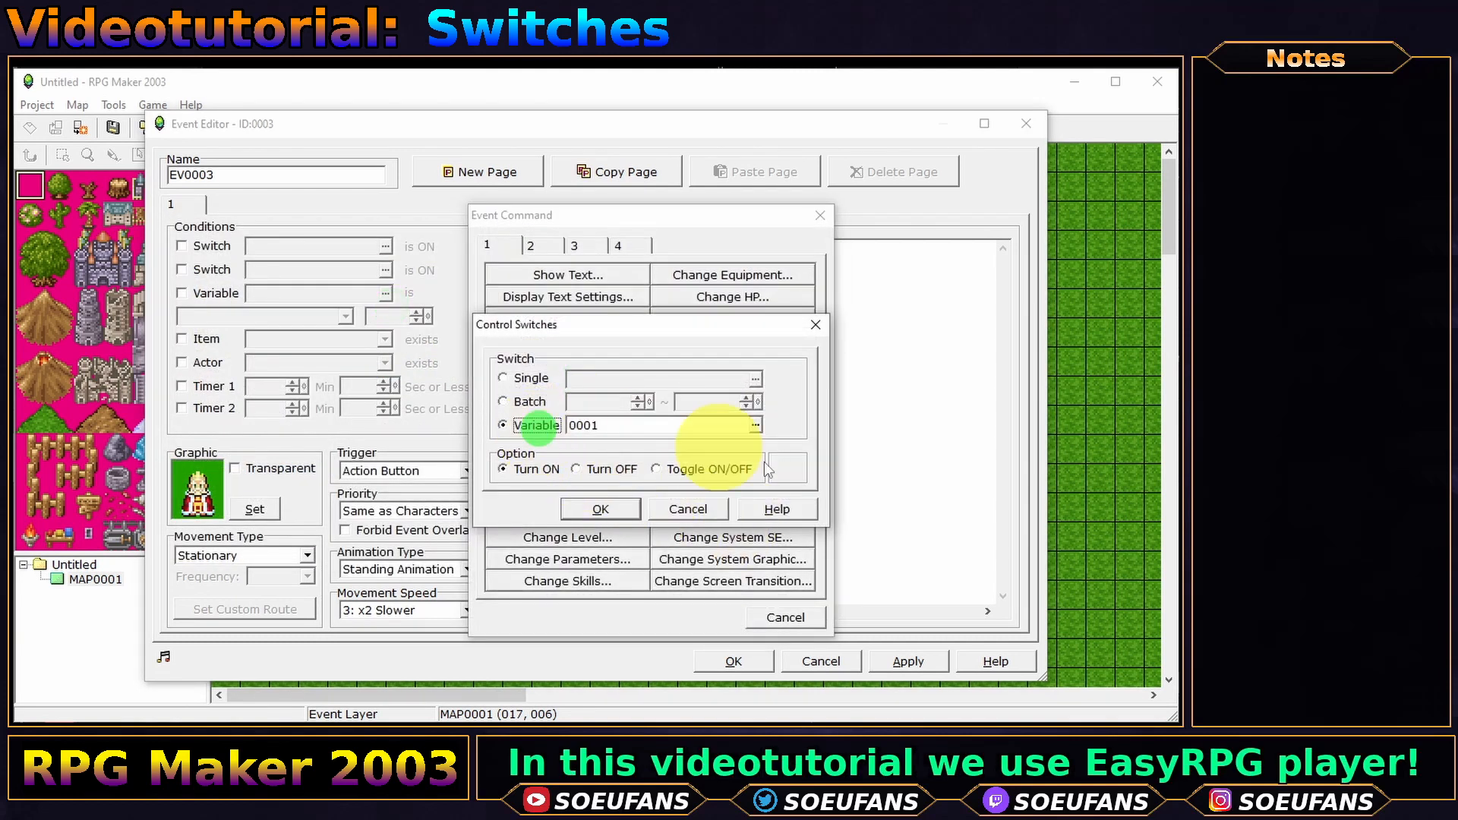
pyautogui.click(714, 471)
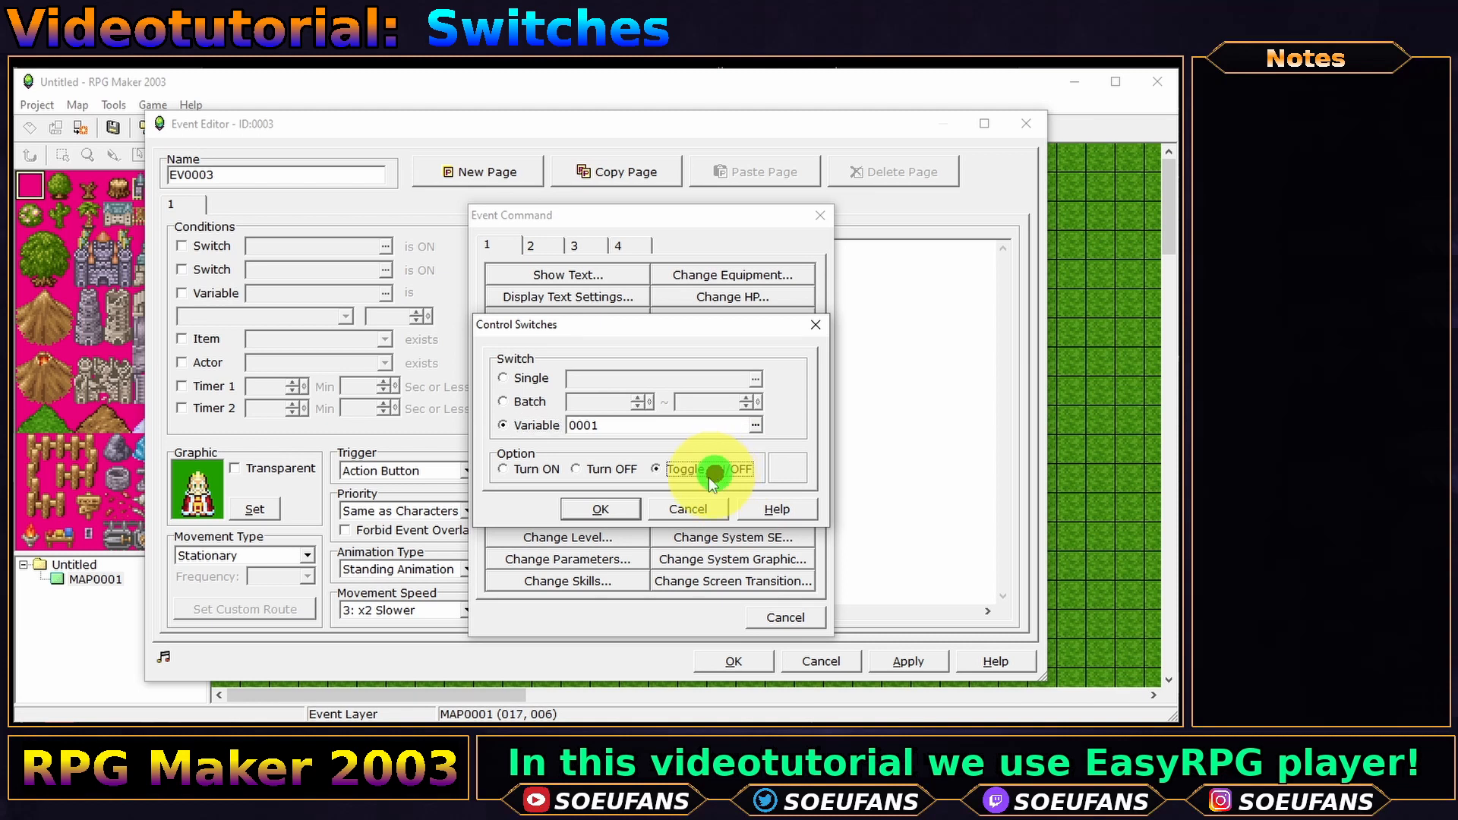
pyautogui.click(599, 508)
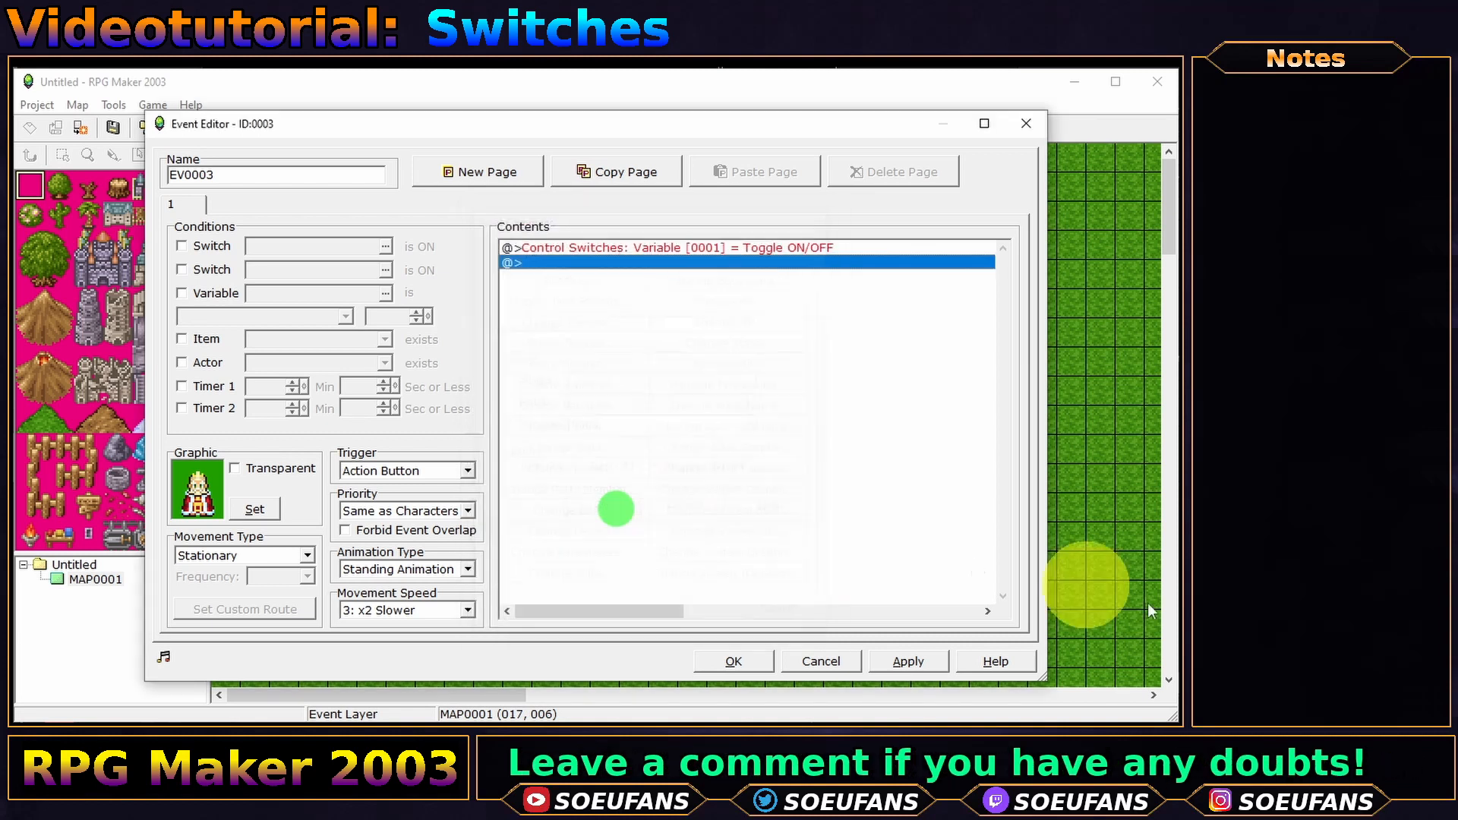
pyautogui.click(733, 660)
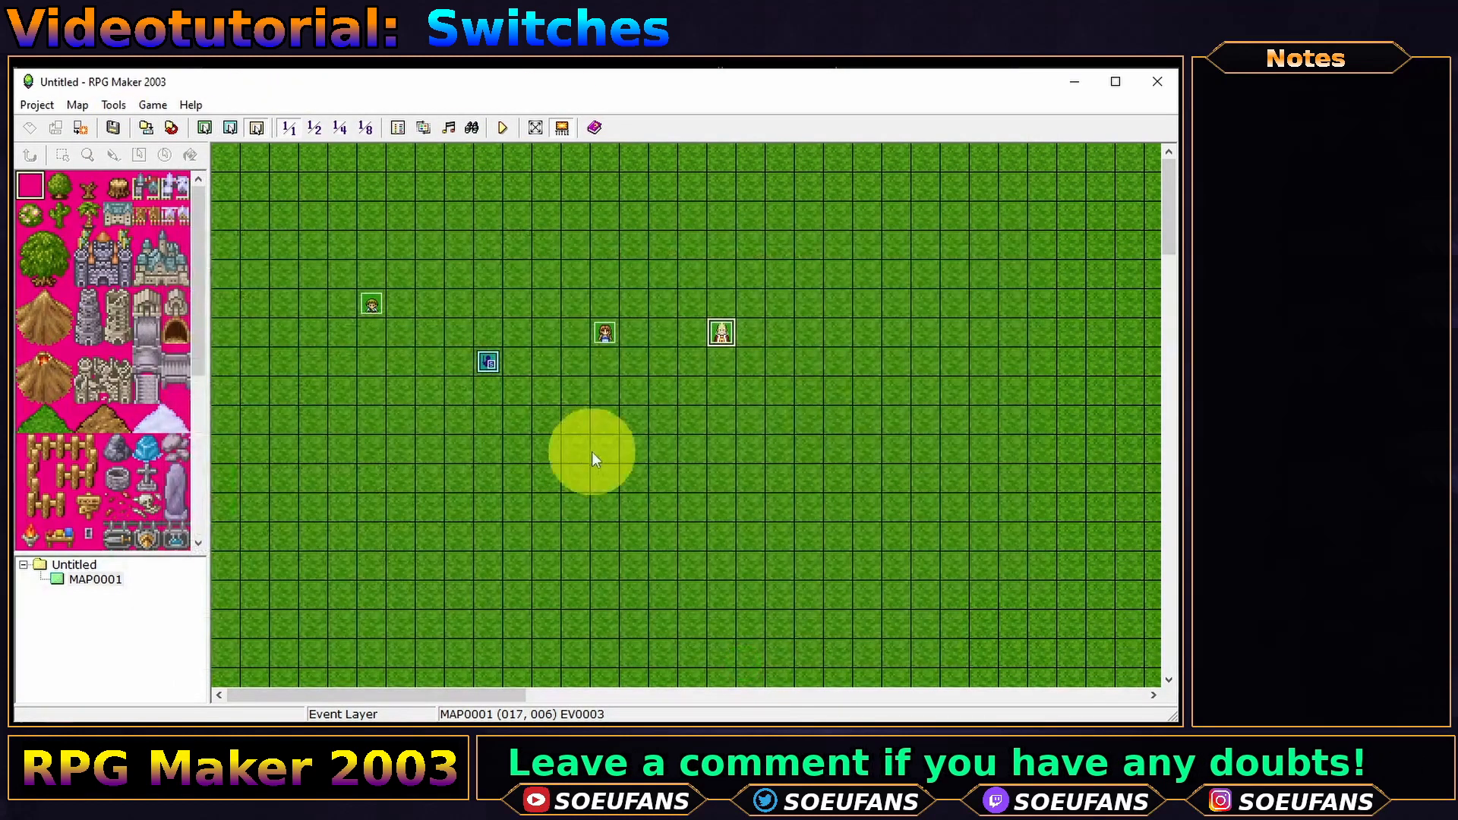
# - Save the project, launch a playtest and begin a new game
pyautogui.click(507, 127)
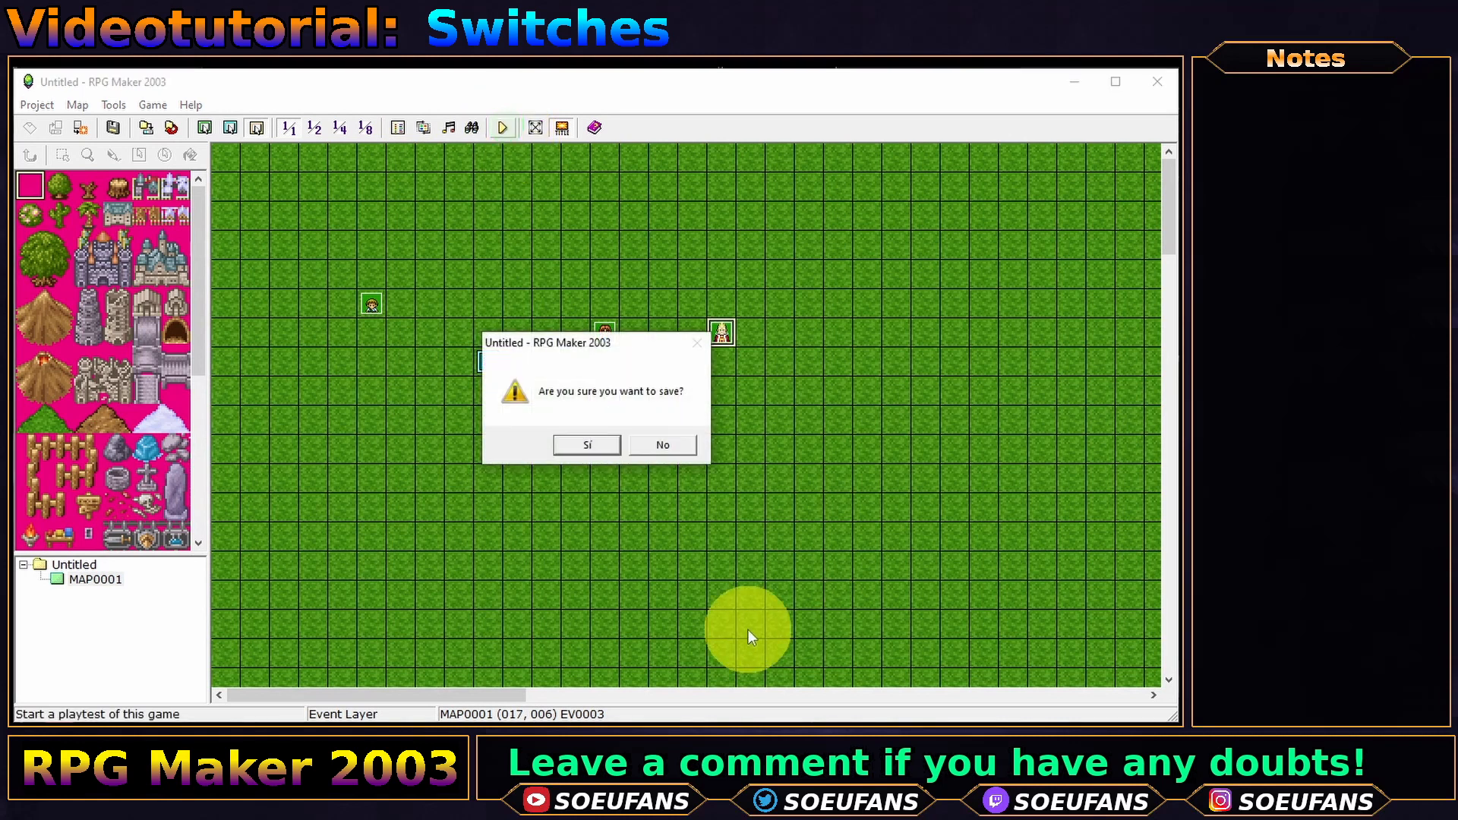
pyautogui.press('Return')
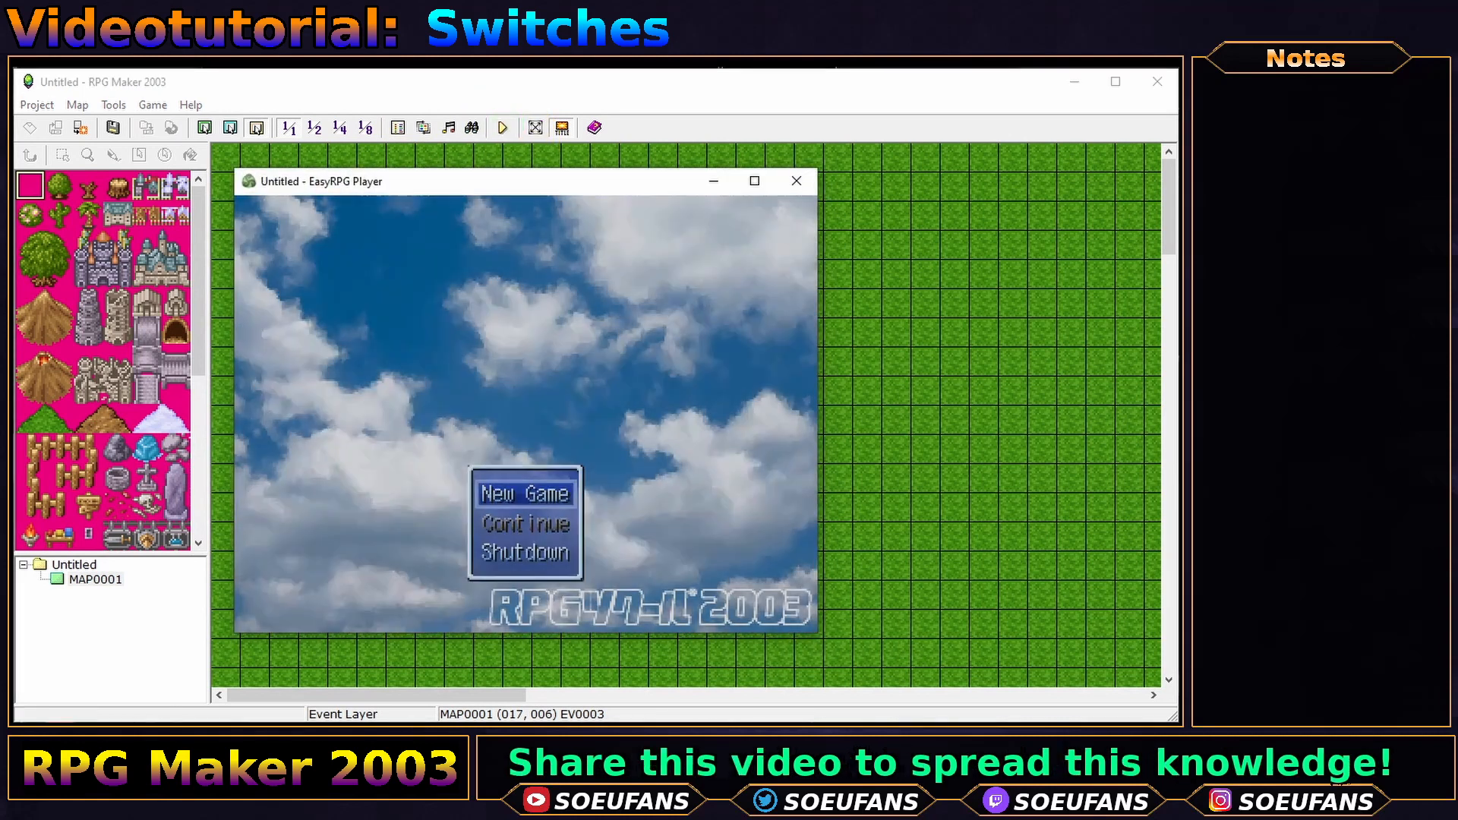
pyautogui.press('Return')
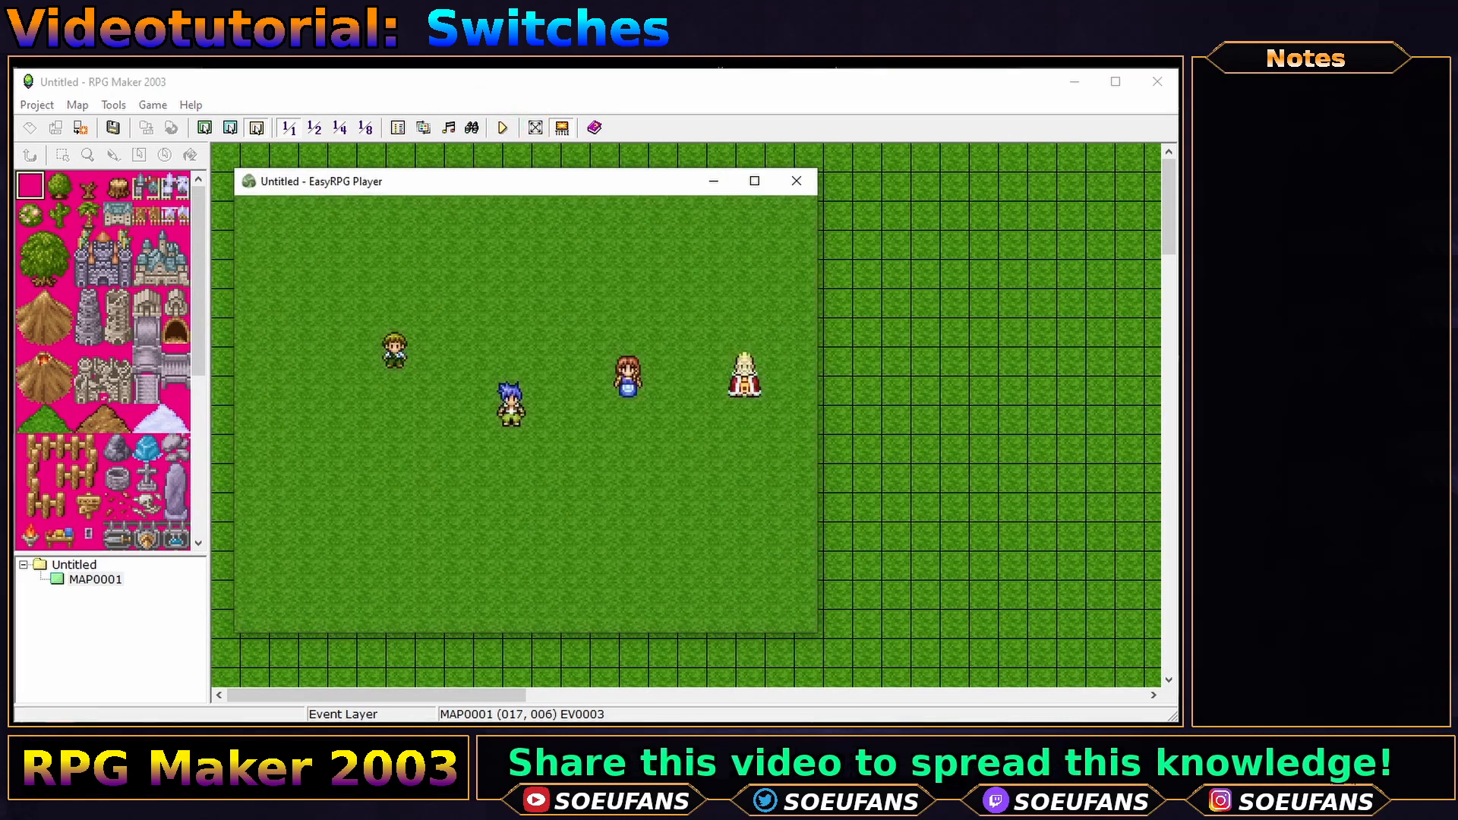
# - Examine the states of switches 0001 to 0040 in the playtest's debug menu and return to the map
pyautogui.press('F9')
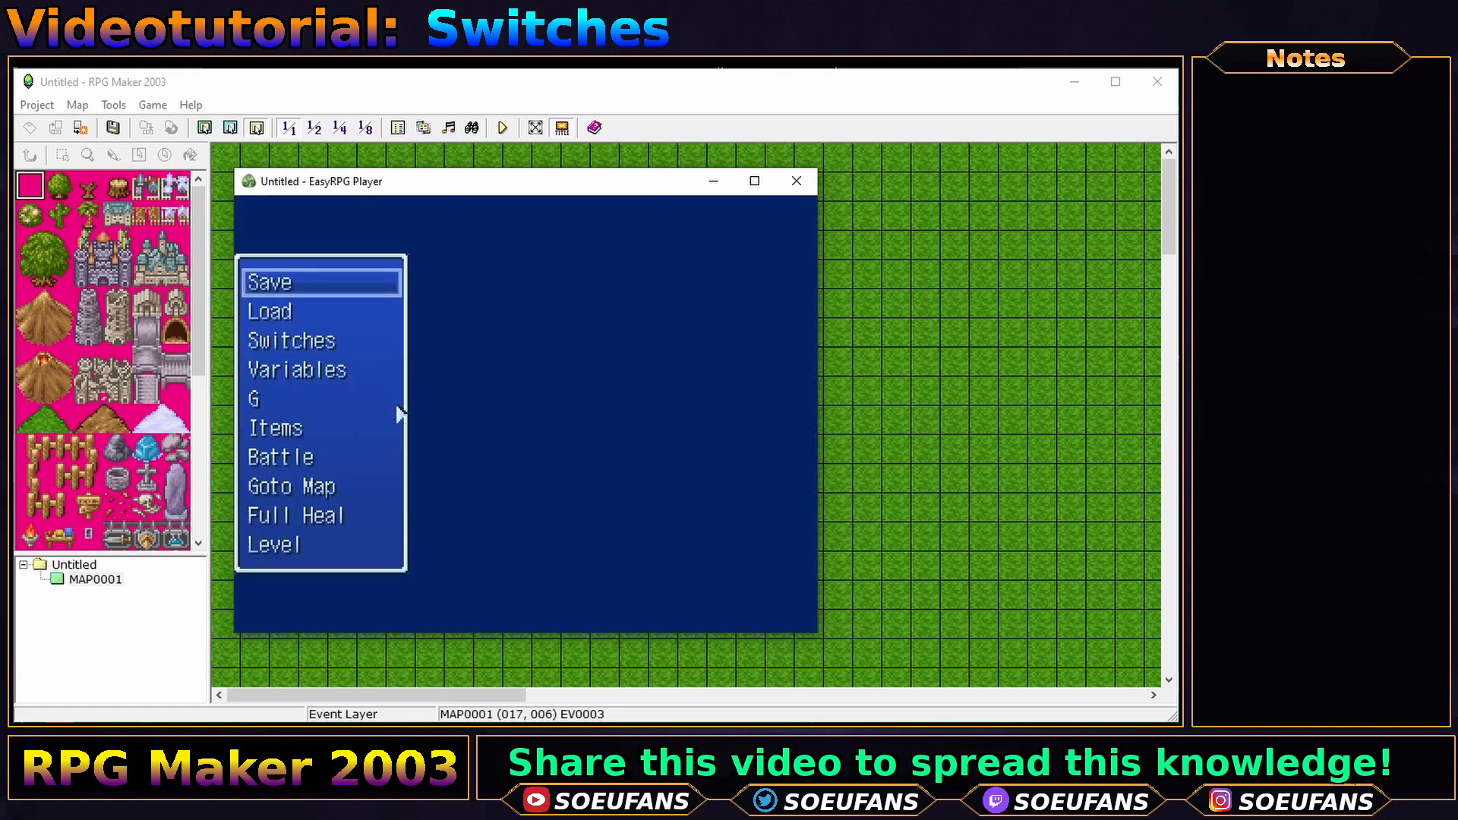
pyautogui.press('Down')
pyautogui.press('Down')
pyautogui.press('Return')
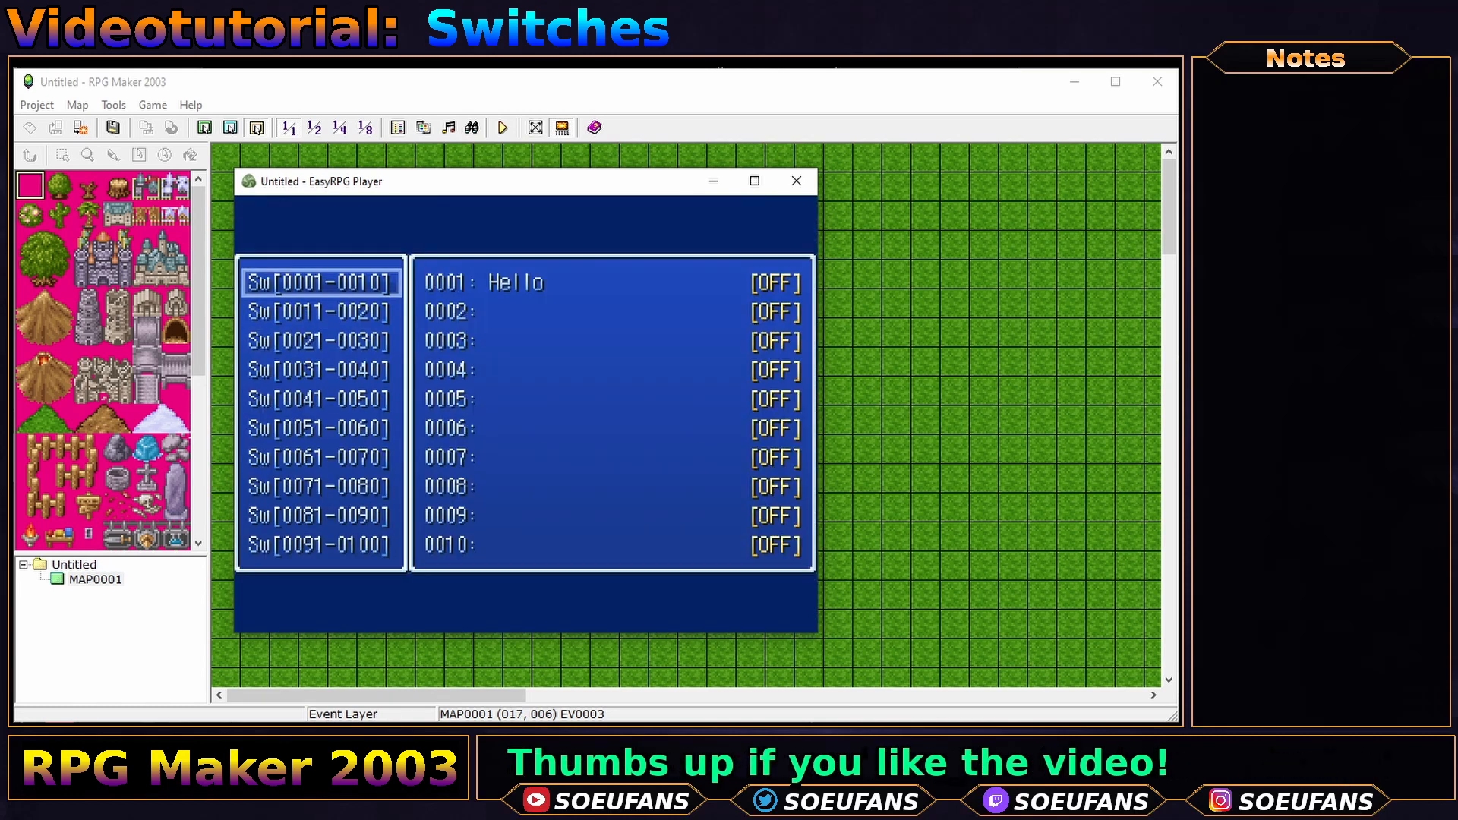
pyautogui.press('Down')
pyautogui.press('Down')
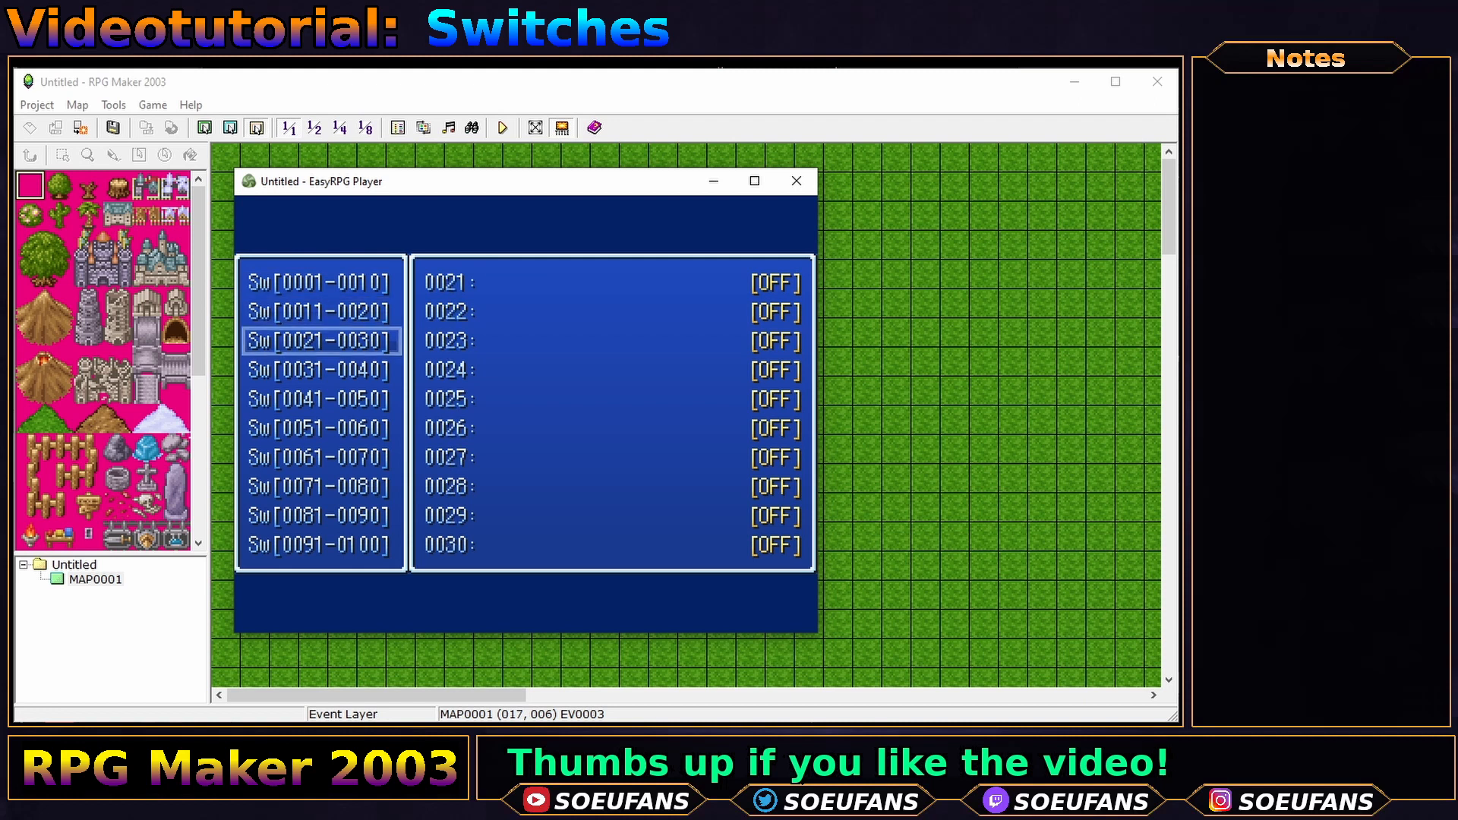
pyautogui.press('Down')
pyautogui.press('Up')
pyautogui.press('Up')
pyautogui.press('Up')
pyautogui.press('Escape')
pyautogui.press('Escape')
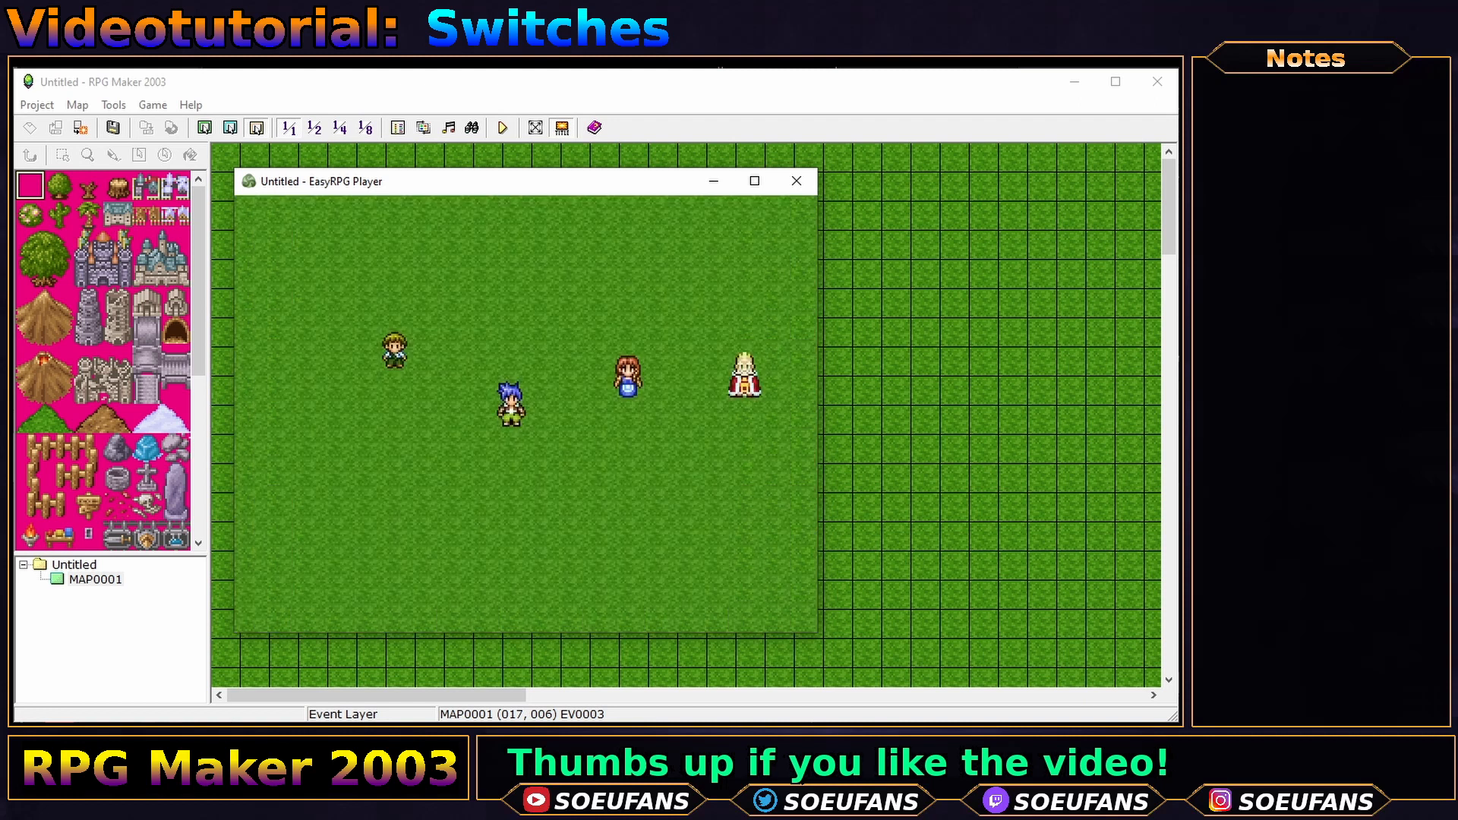
# - Walk the hero below the girl, talk to her, and check switches 0001 to 0010 in the debug menu
pyautogui.press('Right')
pyautogui.press('Up')
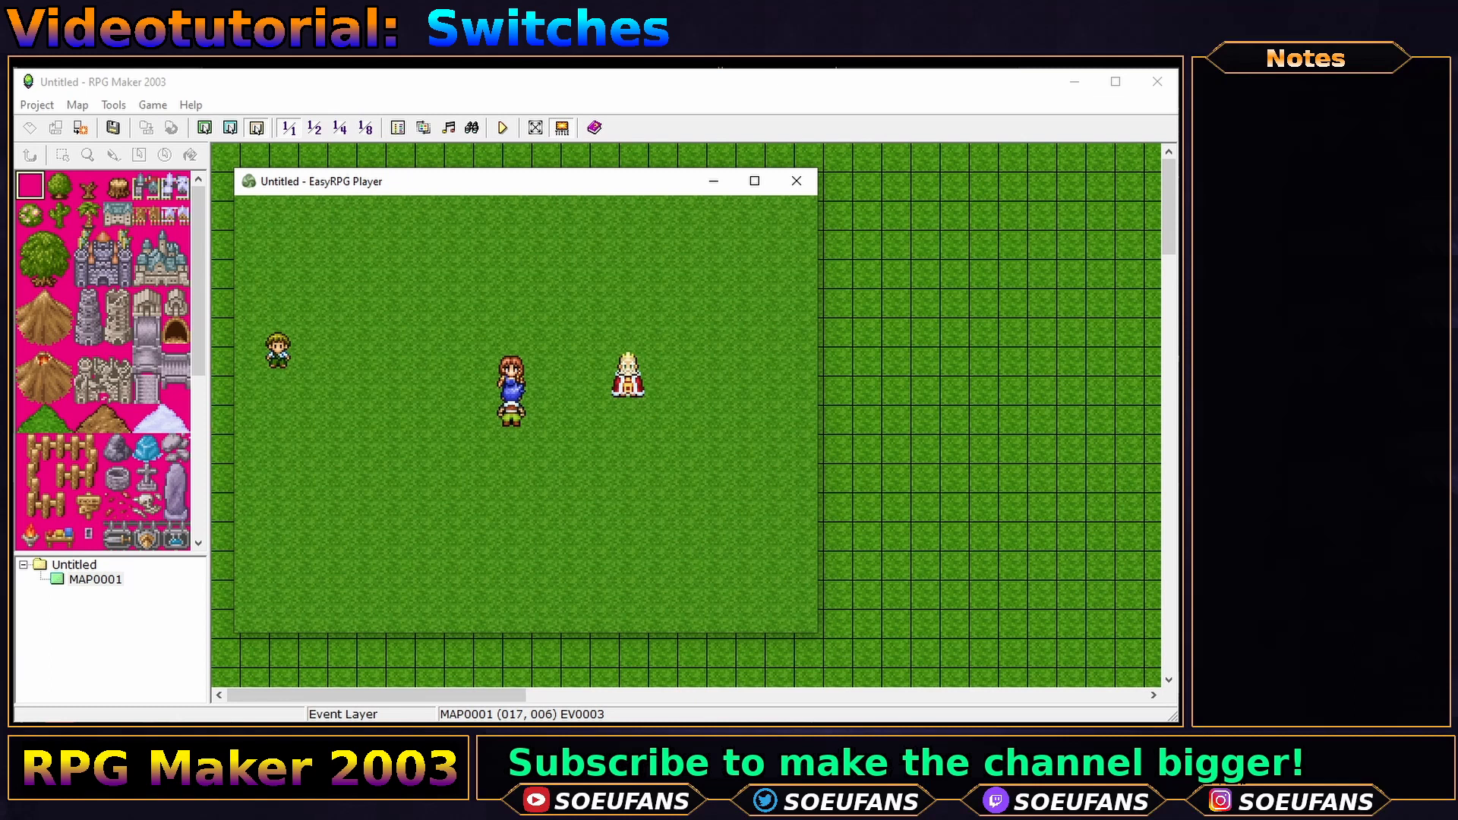
pyautogui.press('F9')
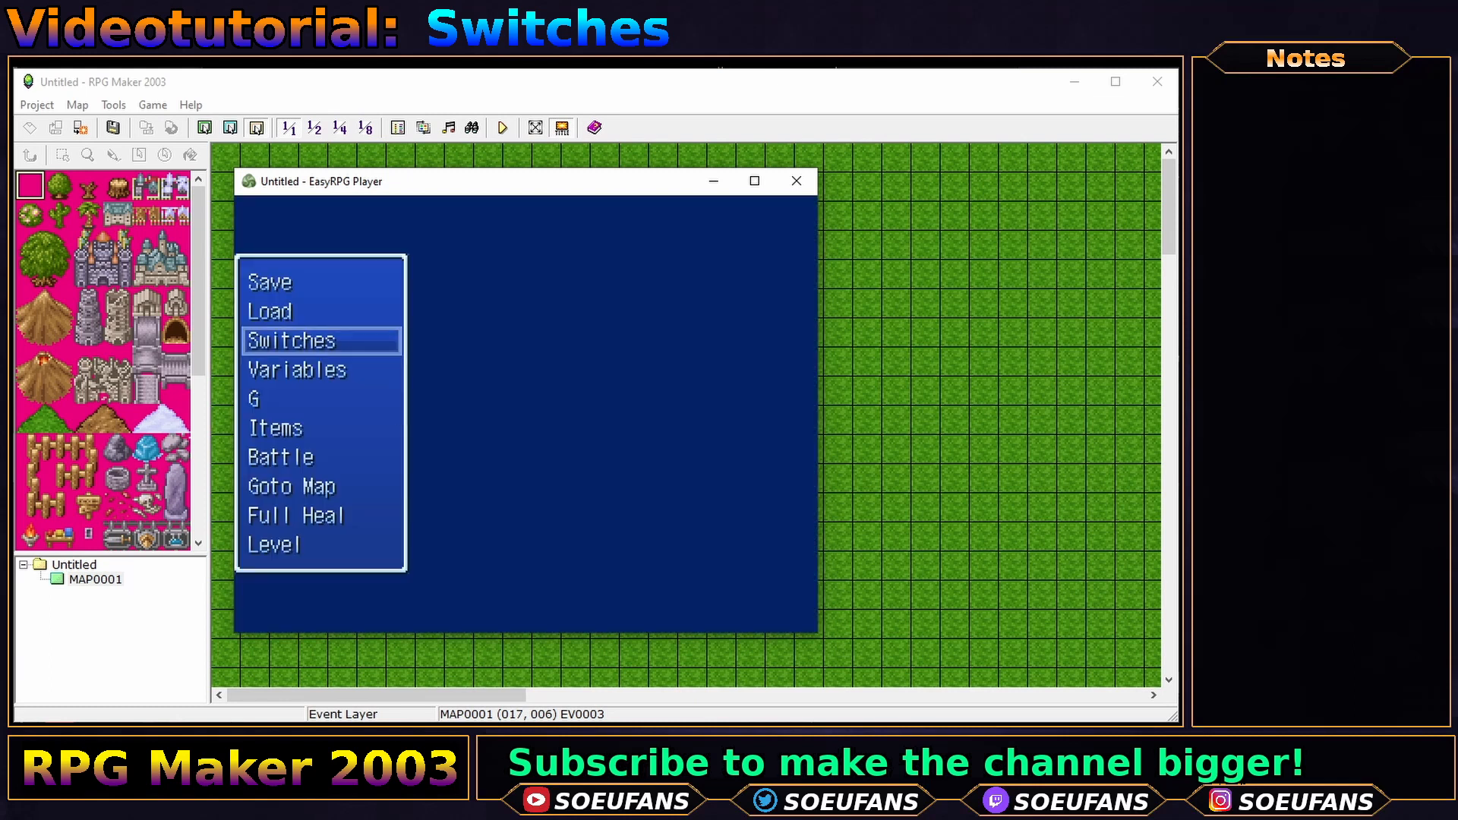
pyautogui.press('Return')
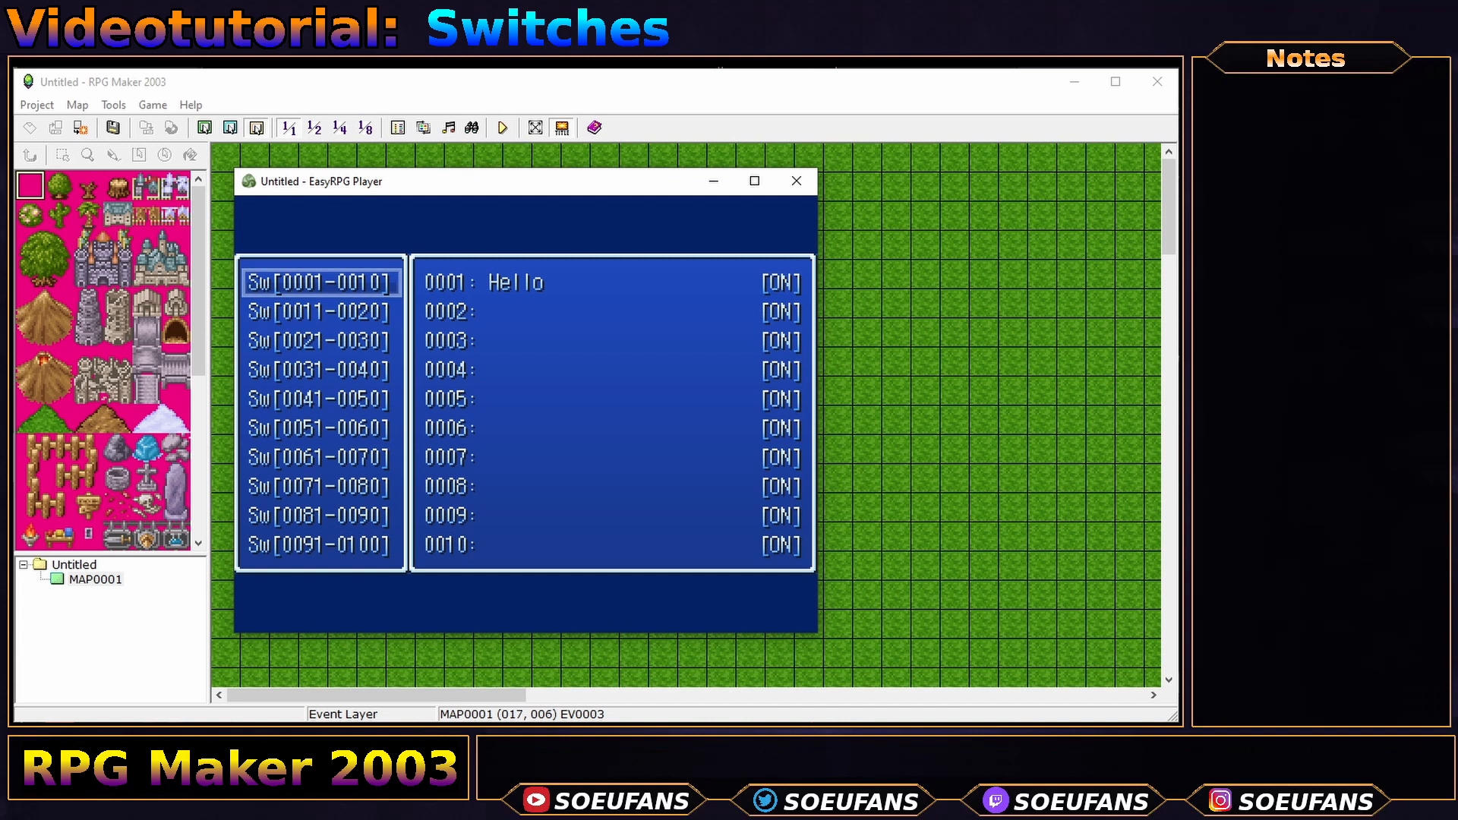
# - Turn switches 0001, 0002, 0005, 0007, 0008 and 0009 OFF in the debug menu and return to the map
pyautogui.press('Return')
pyautogui.press('Return')
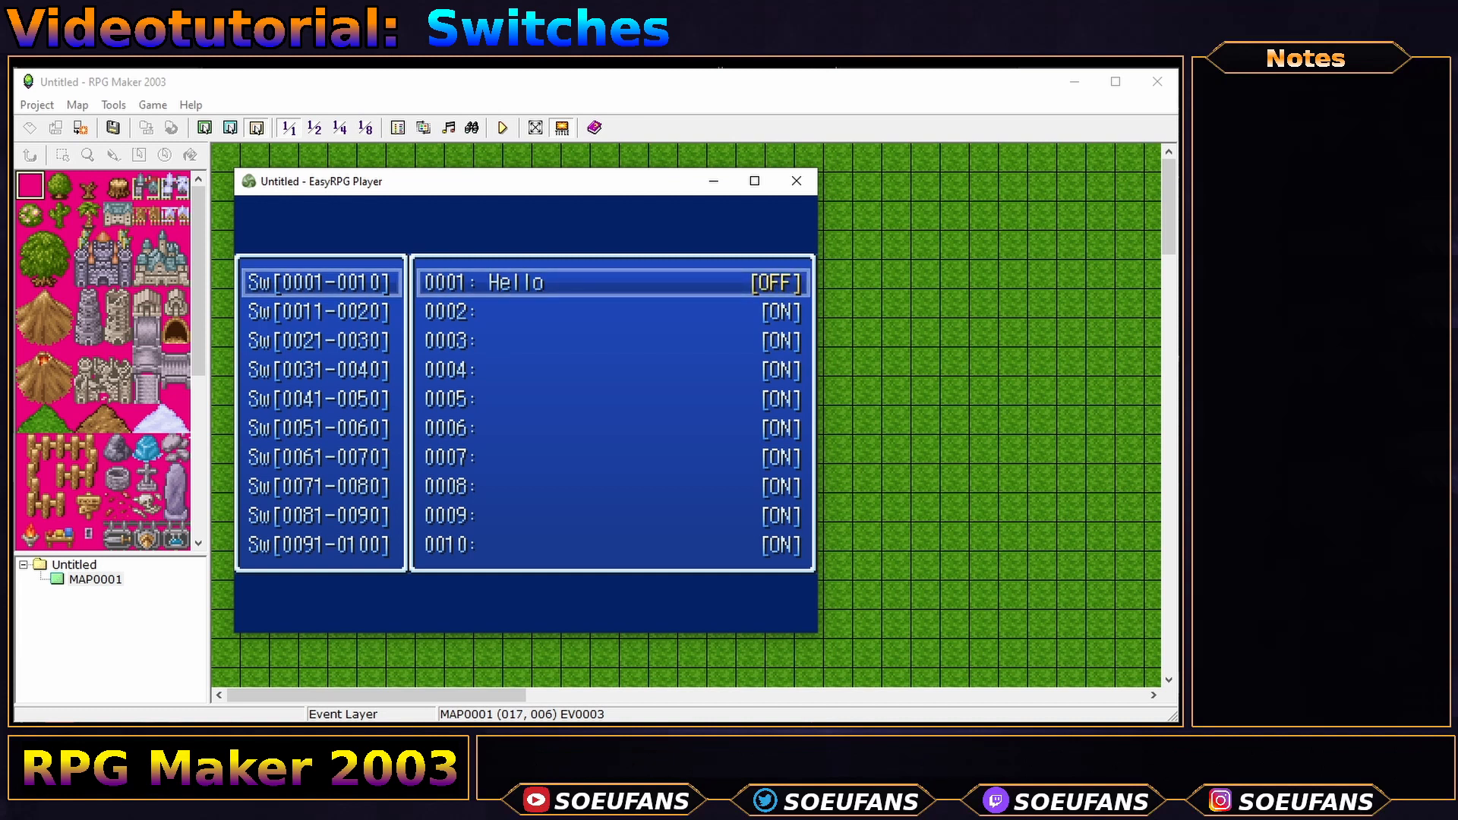
pyautogui.press('Down')
pyautogui.press('Return')
pyautogui.press('Down')
pyautogui.press('Down')
pyautogui.press('Down')
pyautogui.press('Return')
pyautogui.press('Down')
pyautogui.press('Down')
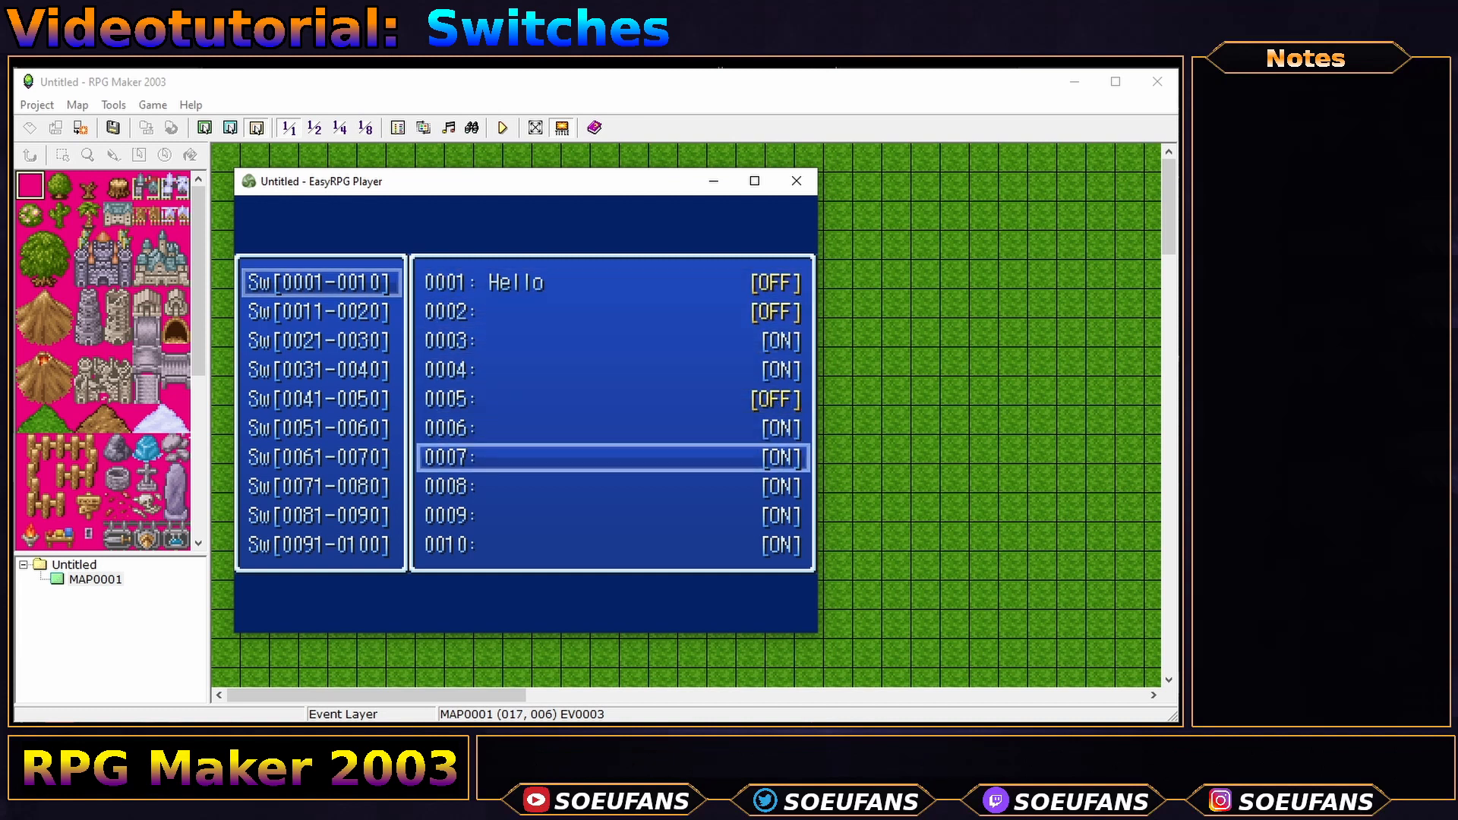
pyautogui.press('Return')
pyautogui.press('Down')
pyautogui.press('Down')
pyautogui.press('Return')
pyautogui.press('Up')
pyautogui.press('Return')
pyautogui.press('Return')
pyautogui.press('Return')
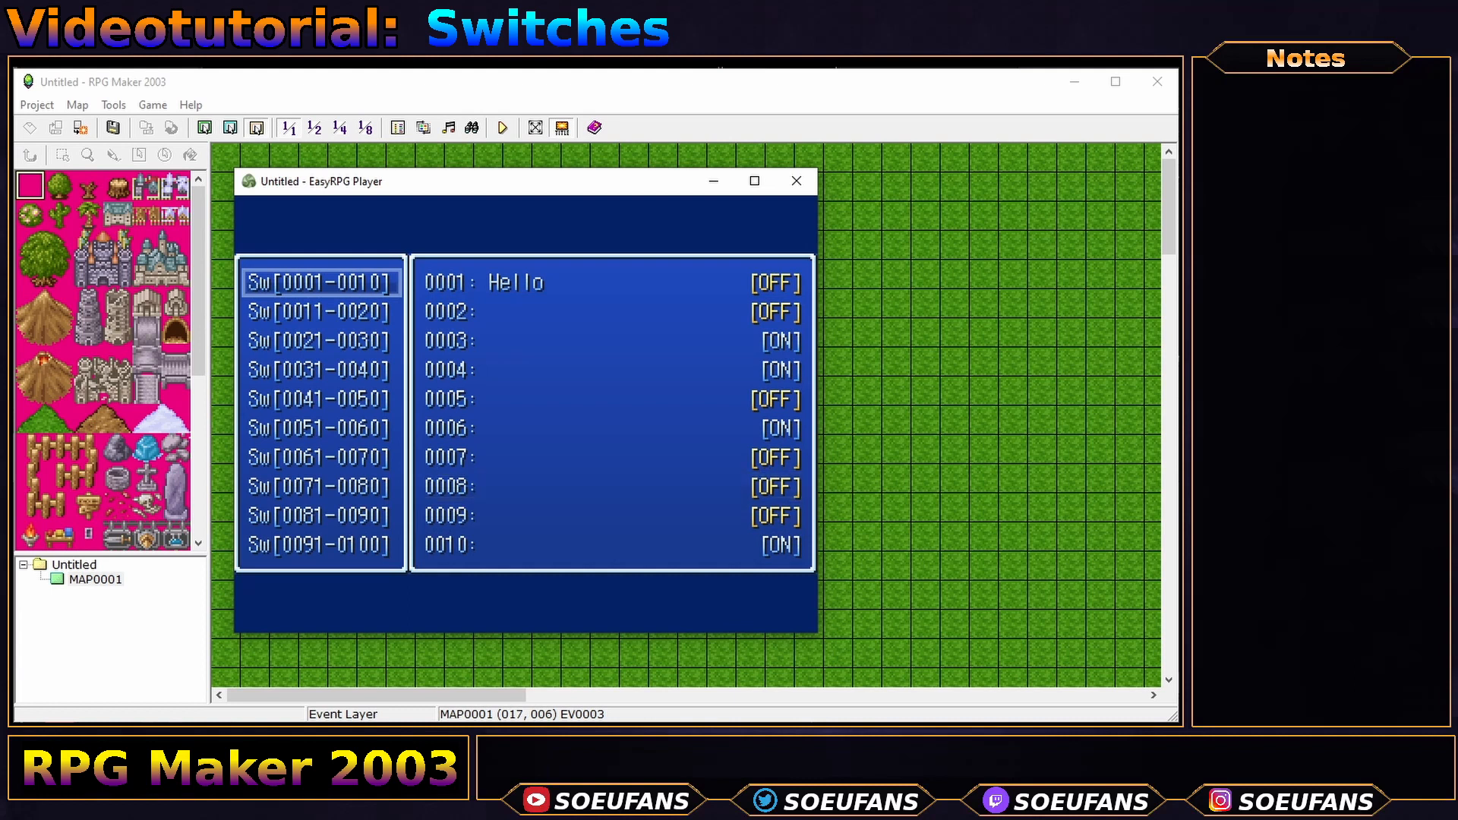
pyautogui.press('Escape')
pyautogui.press('Escape')
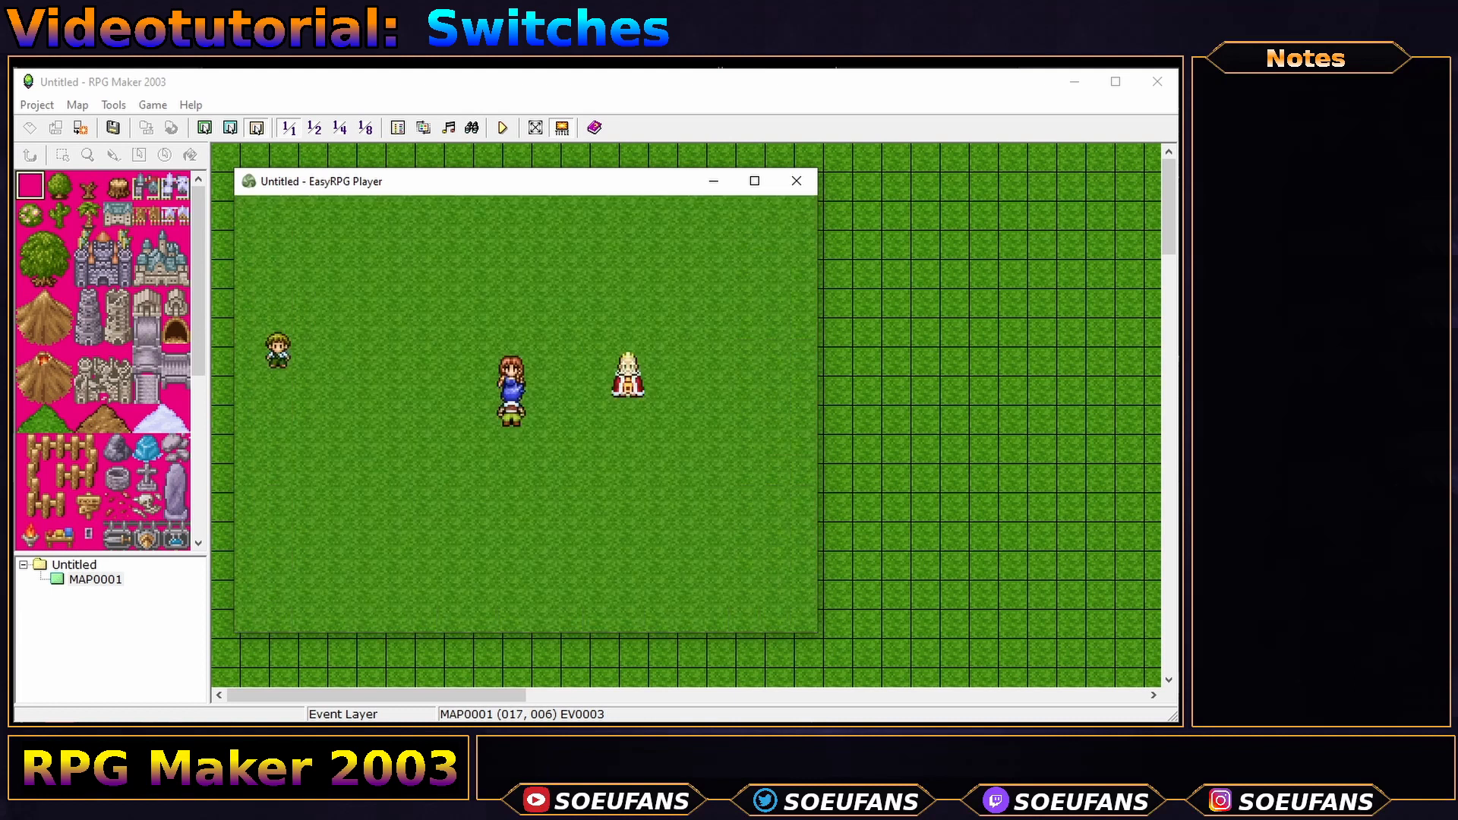
# - Talk to the girl again and recheck switches 0001 to 0010 in the debug menu
pyautogui.press('F9')
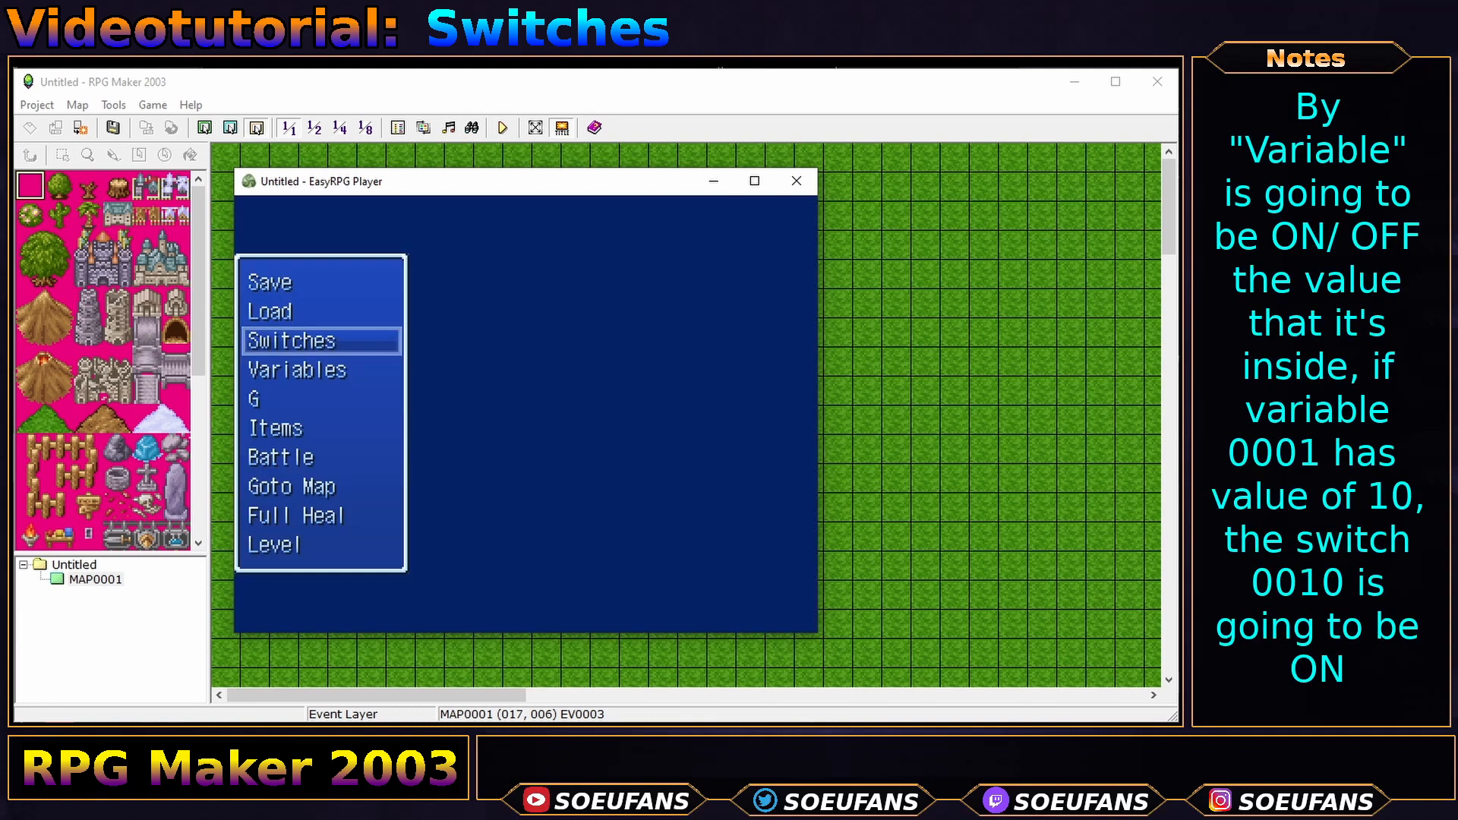
pyautogui.press('Return')
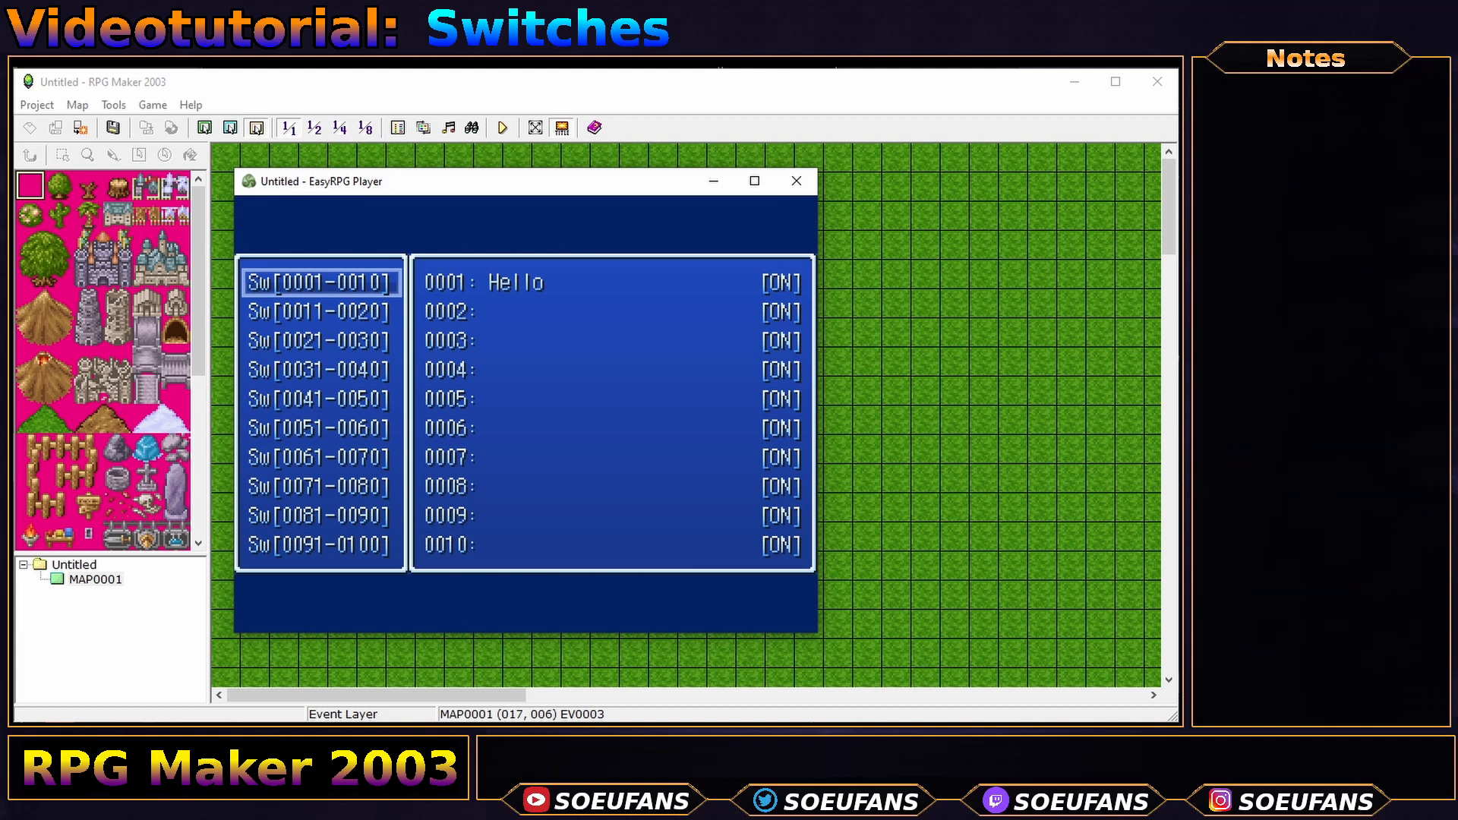
pyautogui.press('Escape')
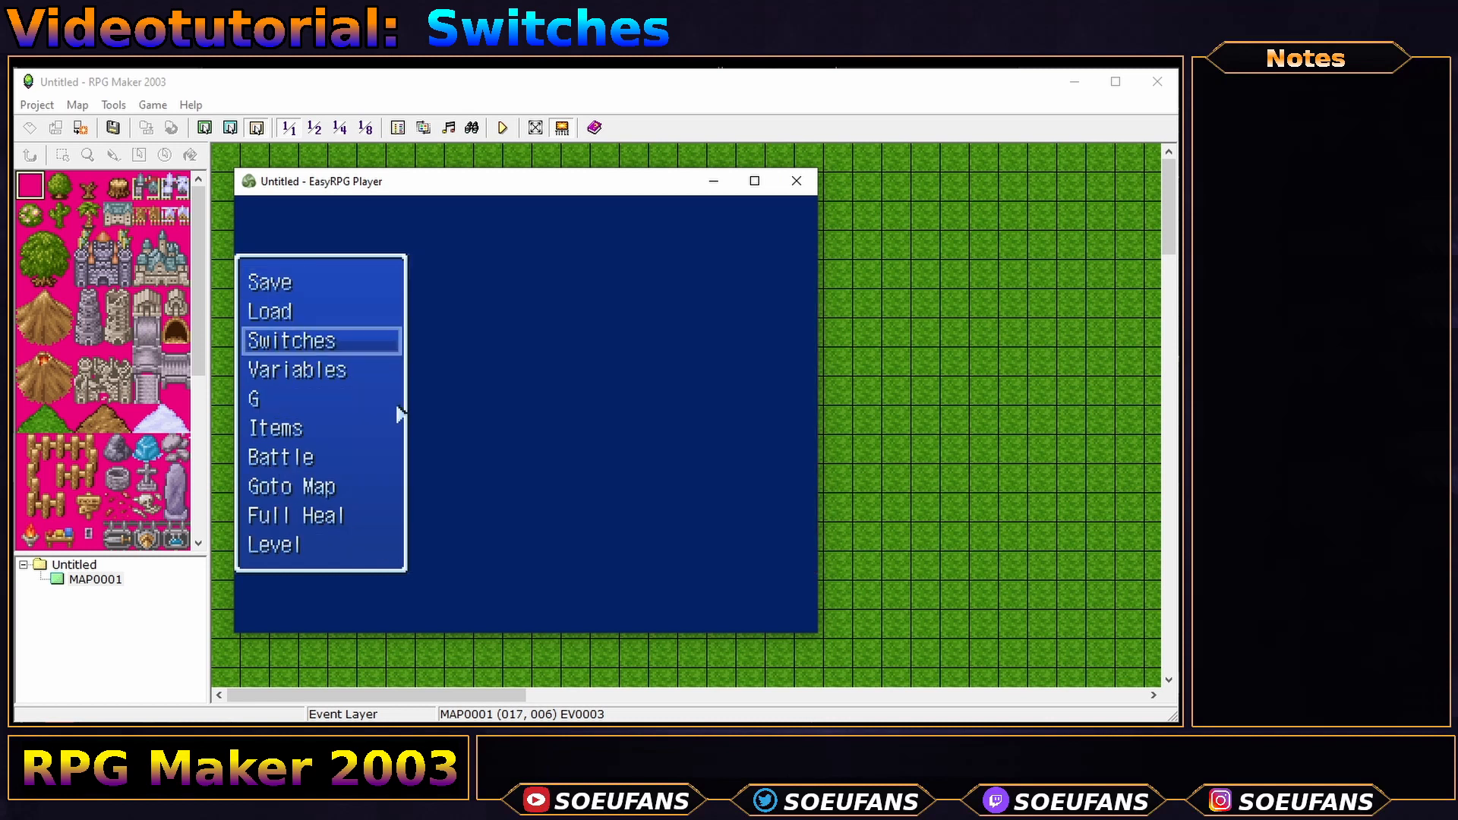
pyautogui.press('Escape')
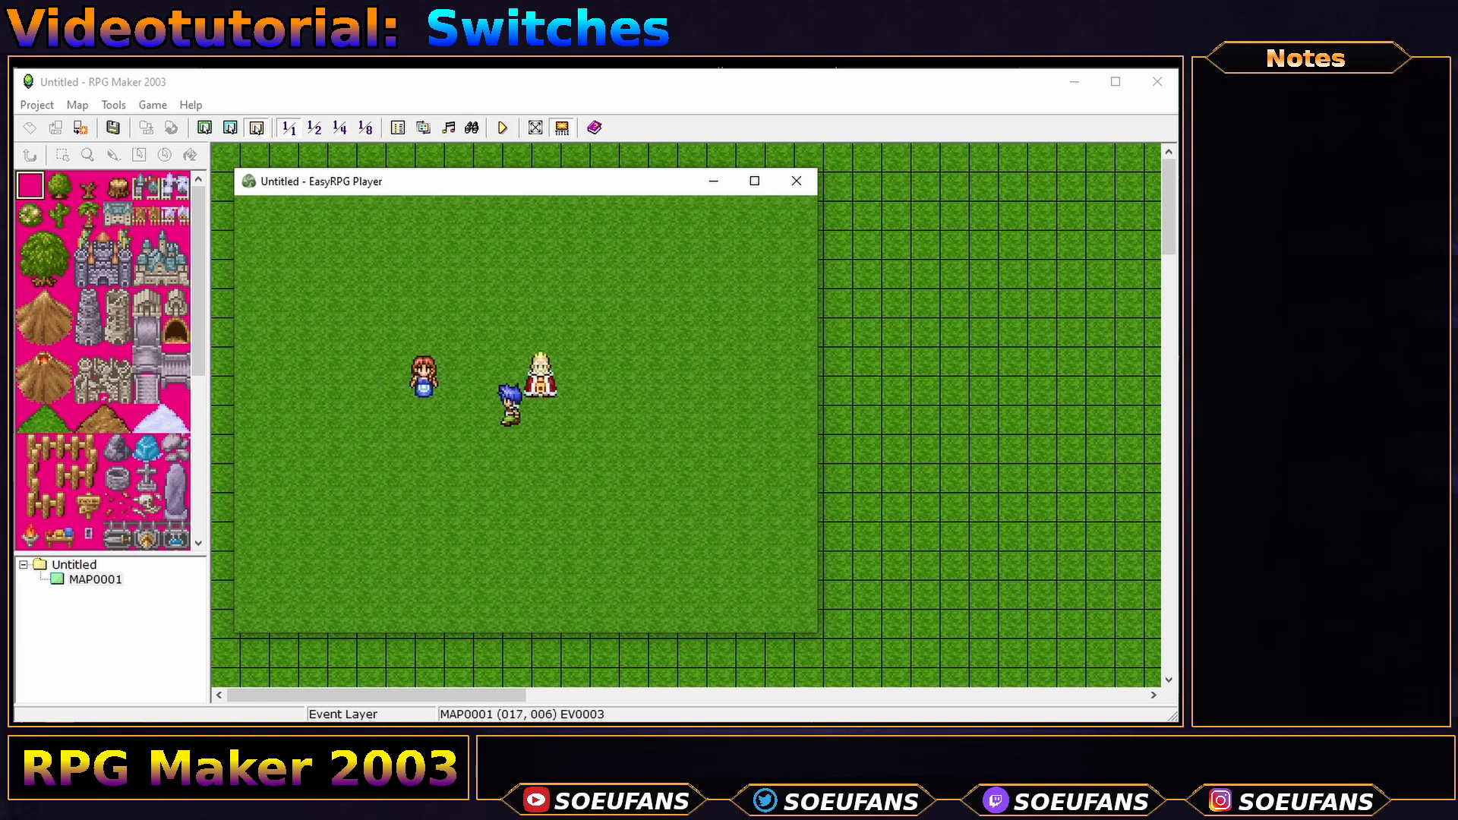
# - Walk the hero next to the king, face him, and check switches 0001 to 0010 in the debug menu
pyautogui.press('Up')
pyautogui.press('Right')
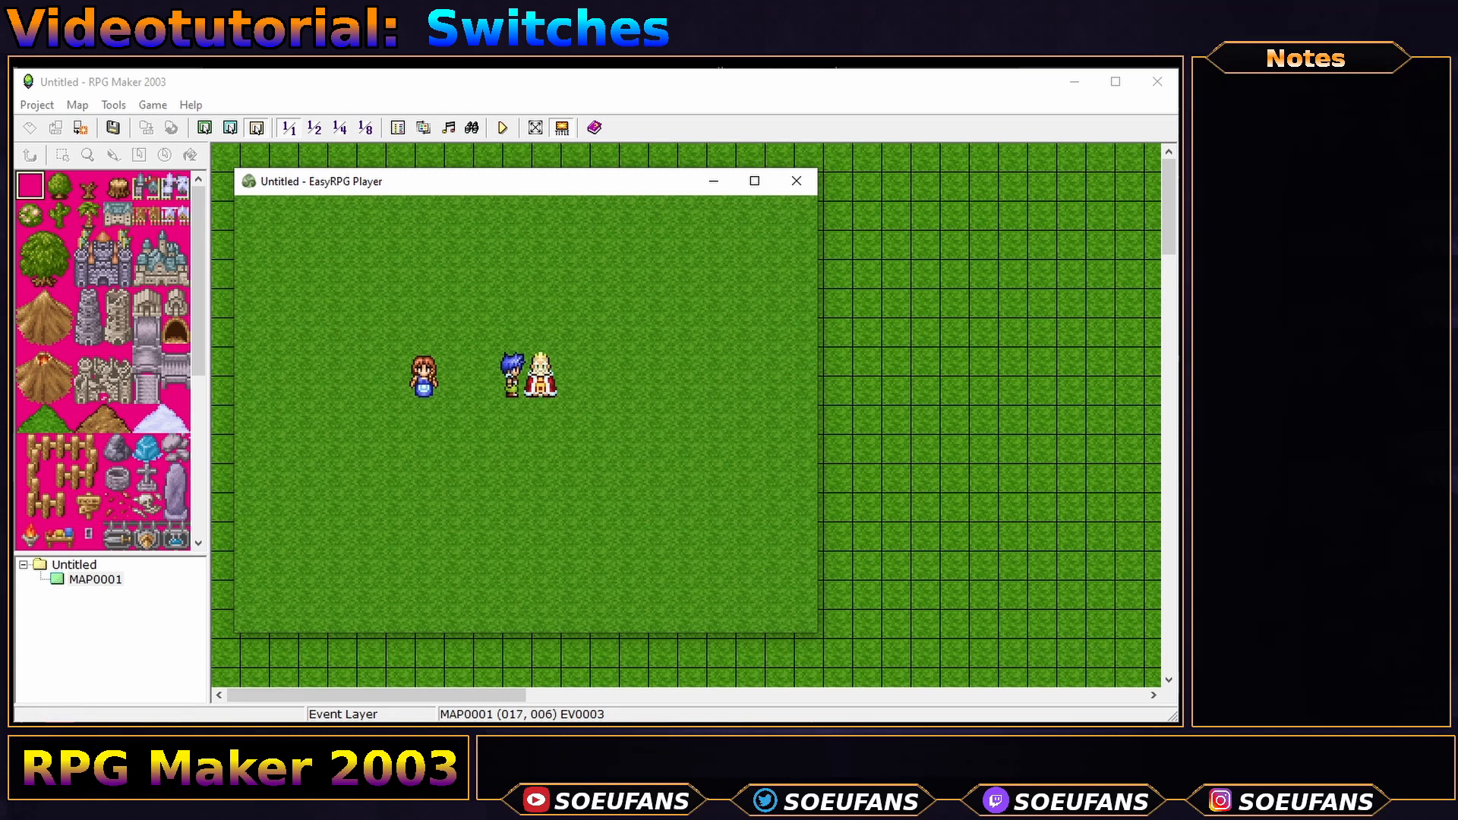
pyautogui.press('F9')
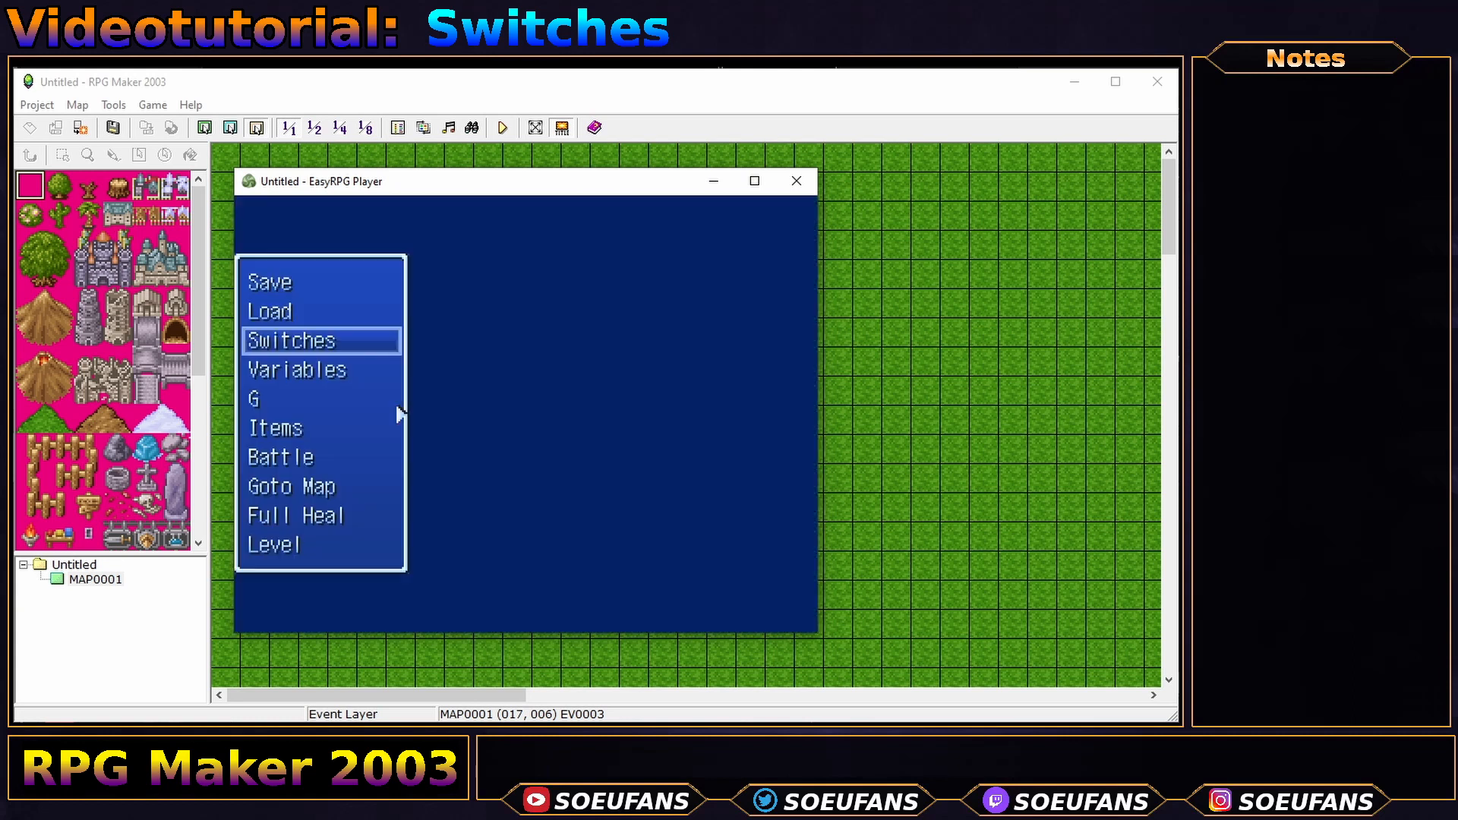
pyautogui.press('Return')
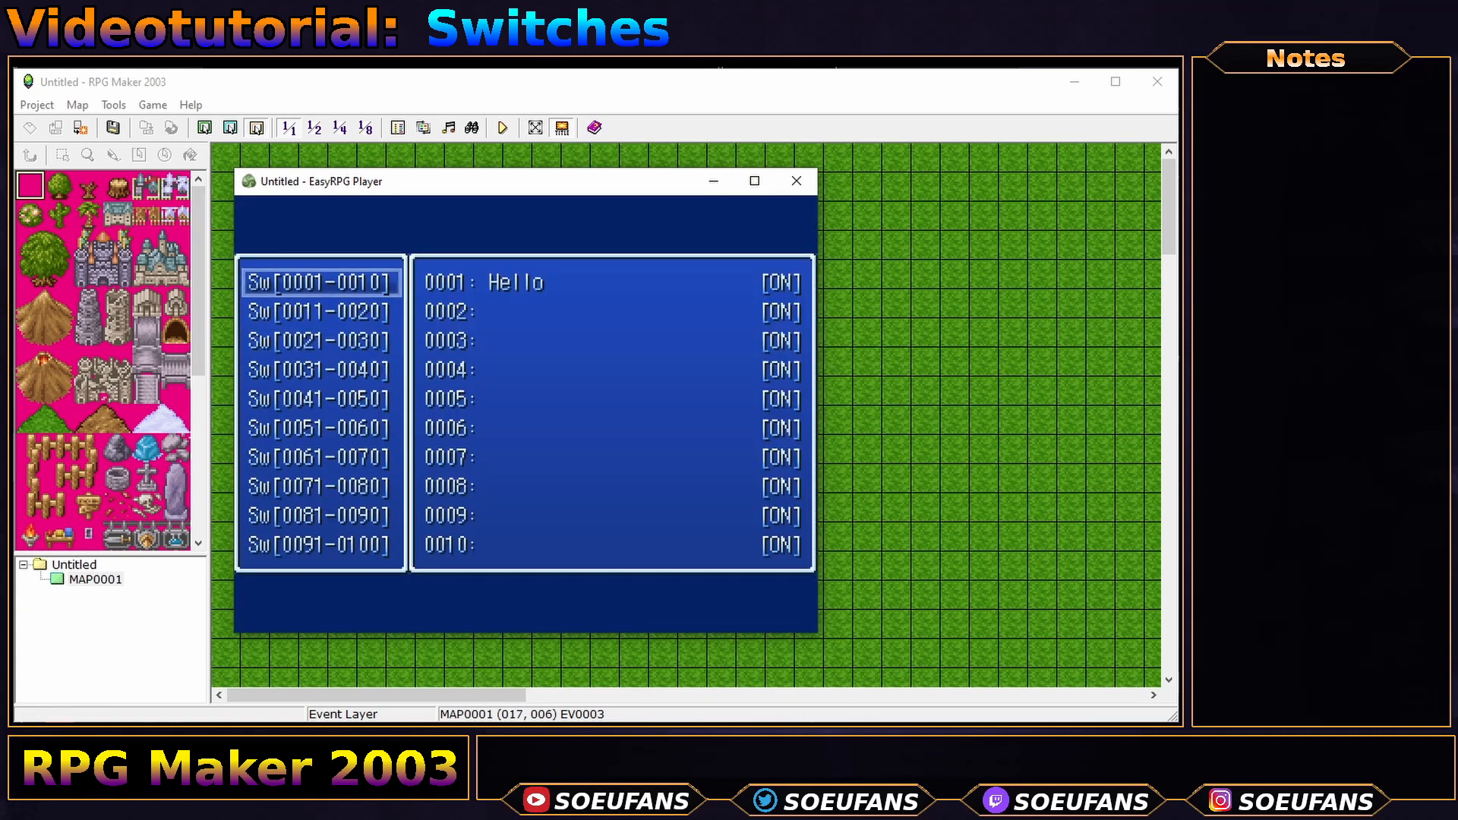
pyautogui.press('Escape')
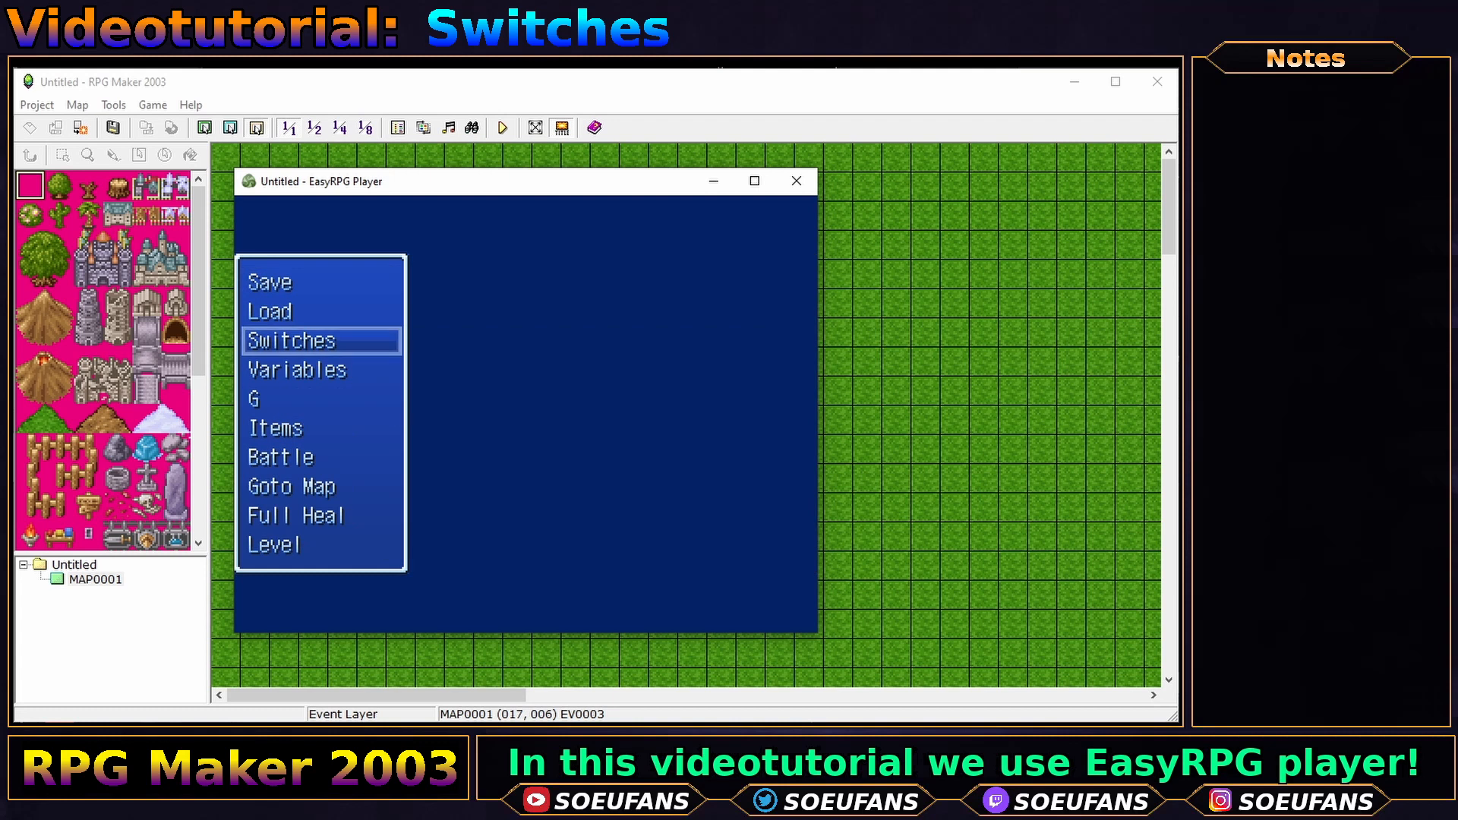
# - Set variable 0001 to 11 in the debug menu and return to the map
pyautogui.press('Down')
pyautogui.press('Return')
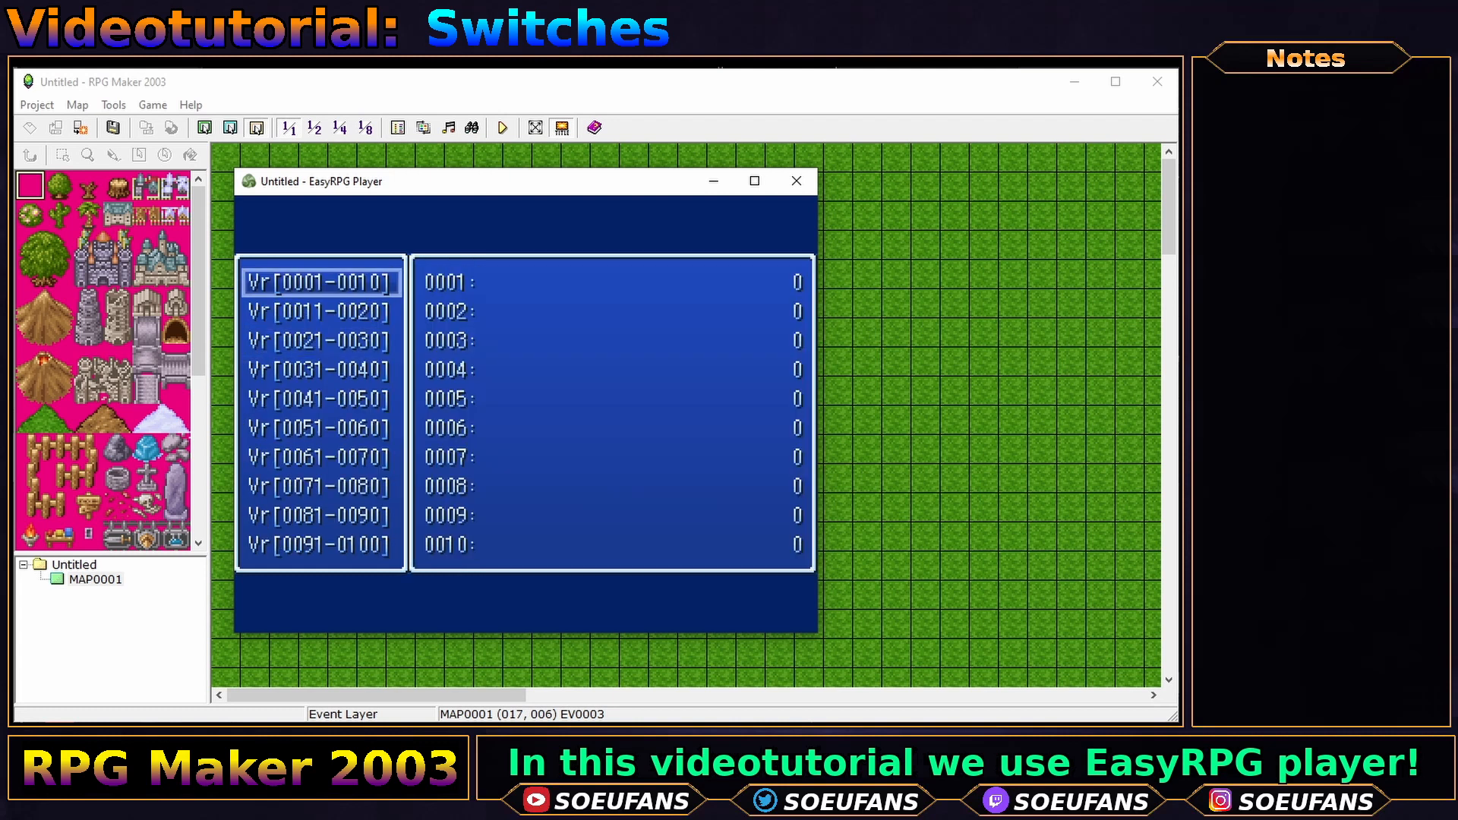
pyautogui.press('Return')
pyautogui.press('Return')
pyautogui.press('Left')
pyautogui.press('Up')
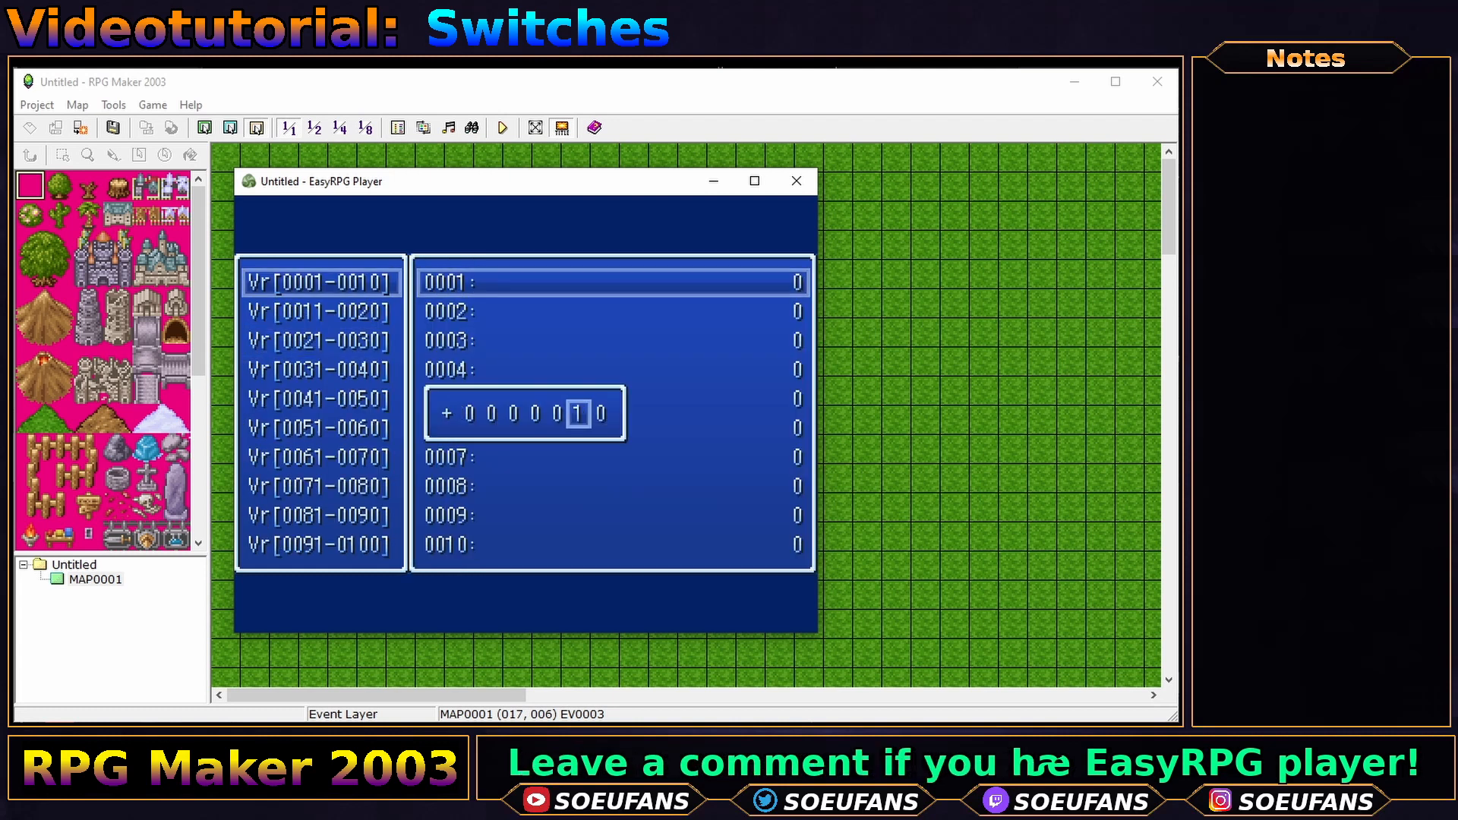
pyautogui.press('Right')
pyautogui.press('Up')
pyautogui.press('Return')
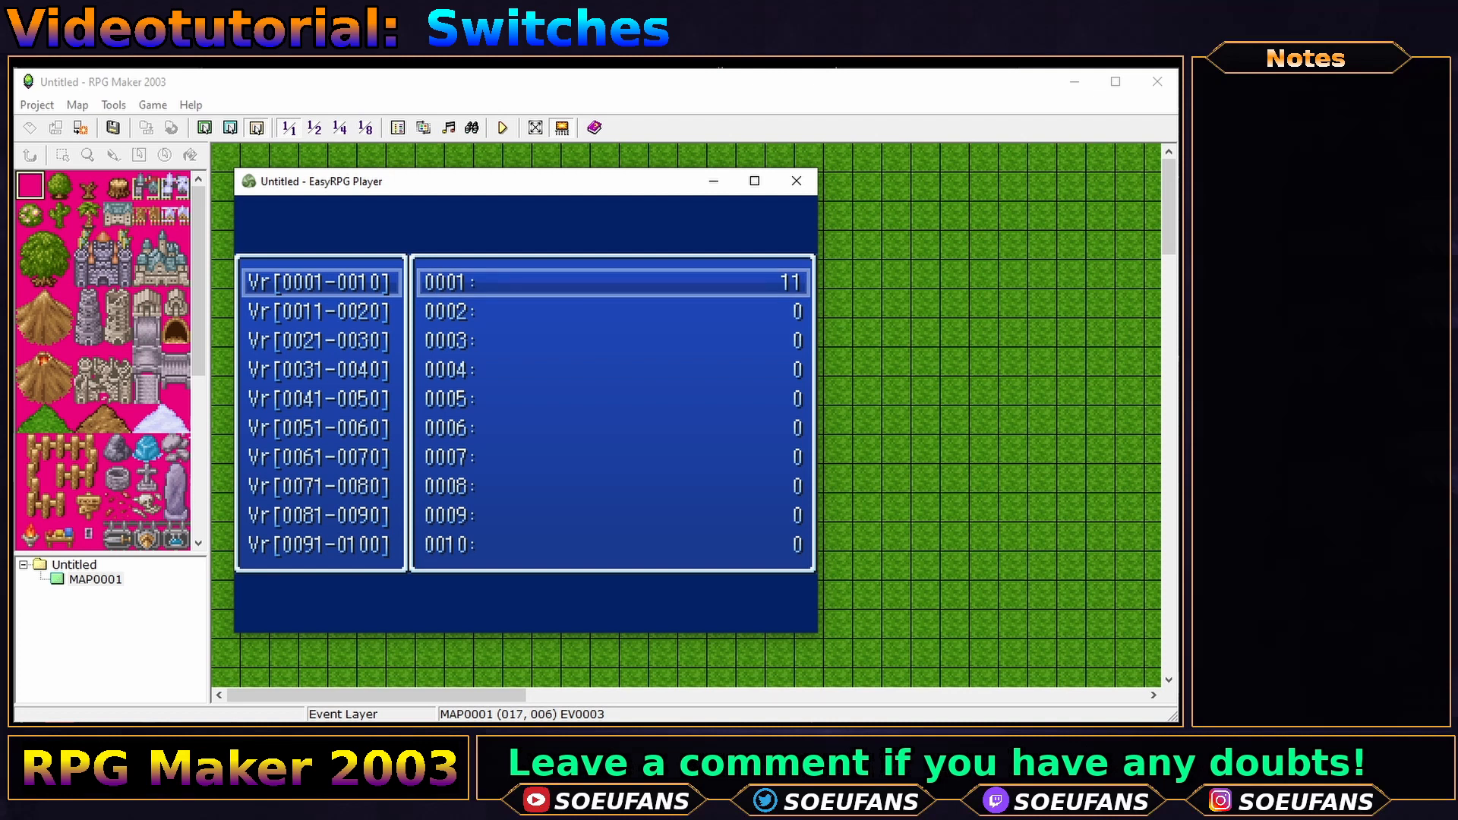
pyautogui.press('Escape')
pyautogui.press('Escape')
pyautogui.press('Escape')
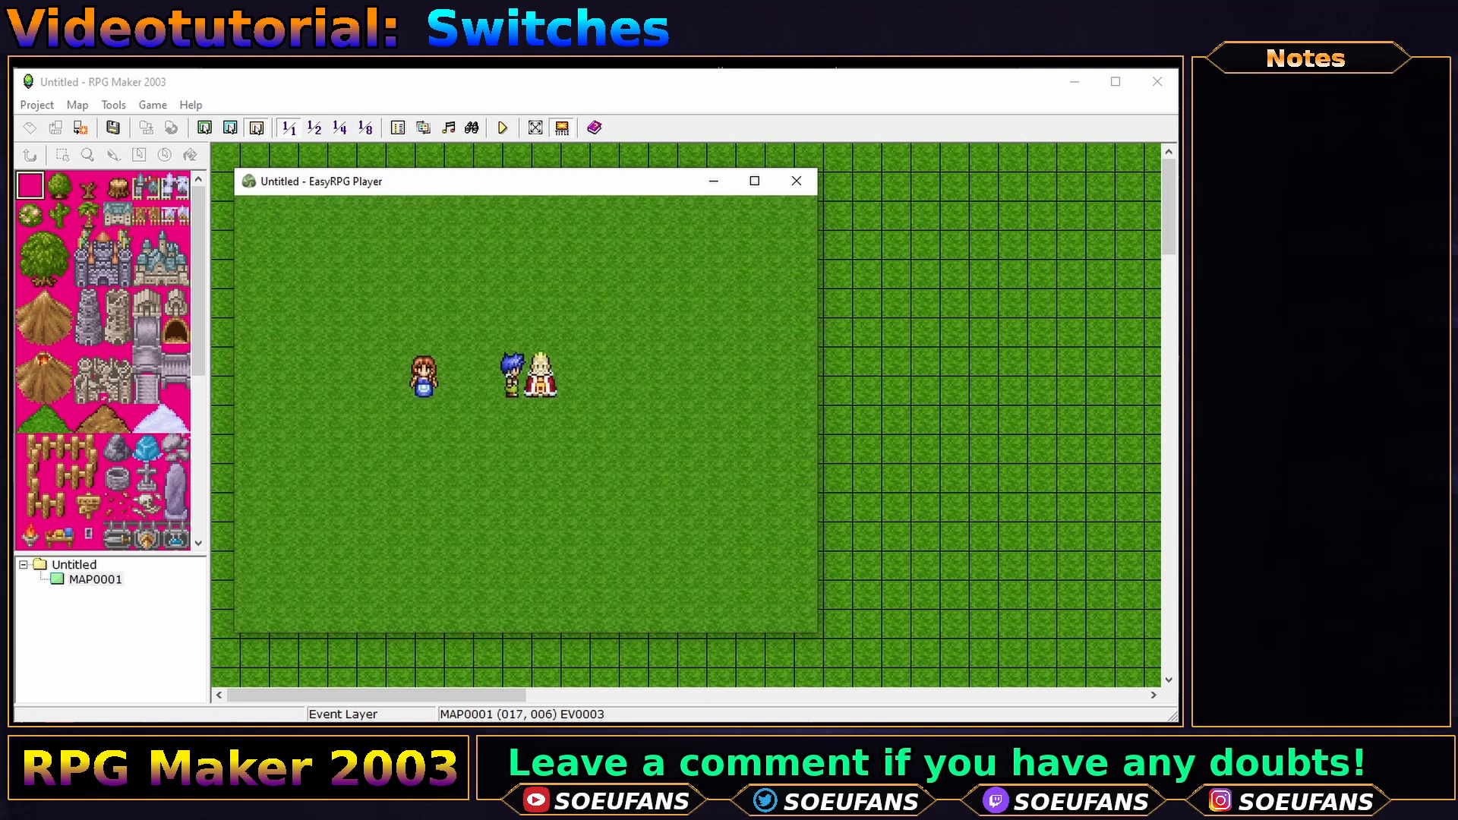
# - Check the states of switches 0011 to 0020 in the debug menu and return to the map
pyautogui.press('F9')
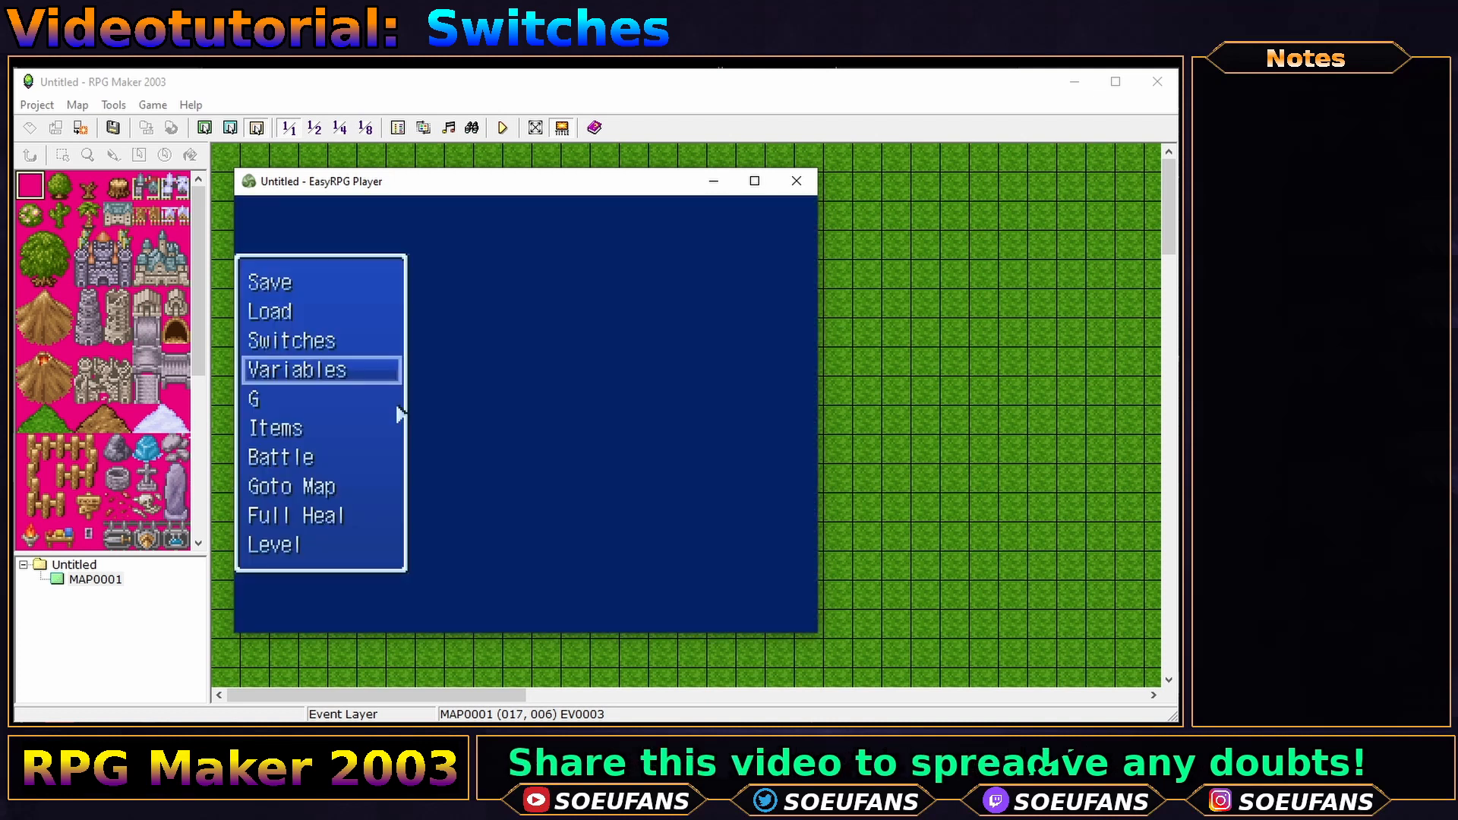
pyautogui.press('Up')
pyautogui.press('Return')
pyautogui.press('Down')
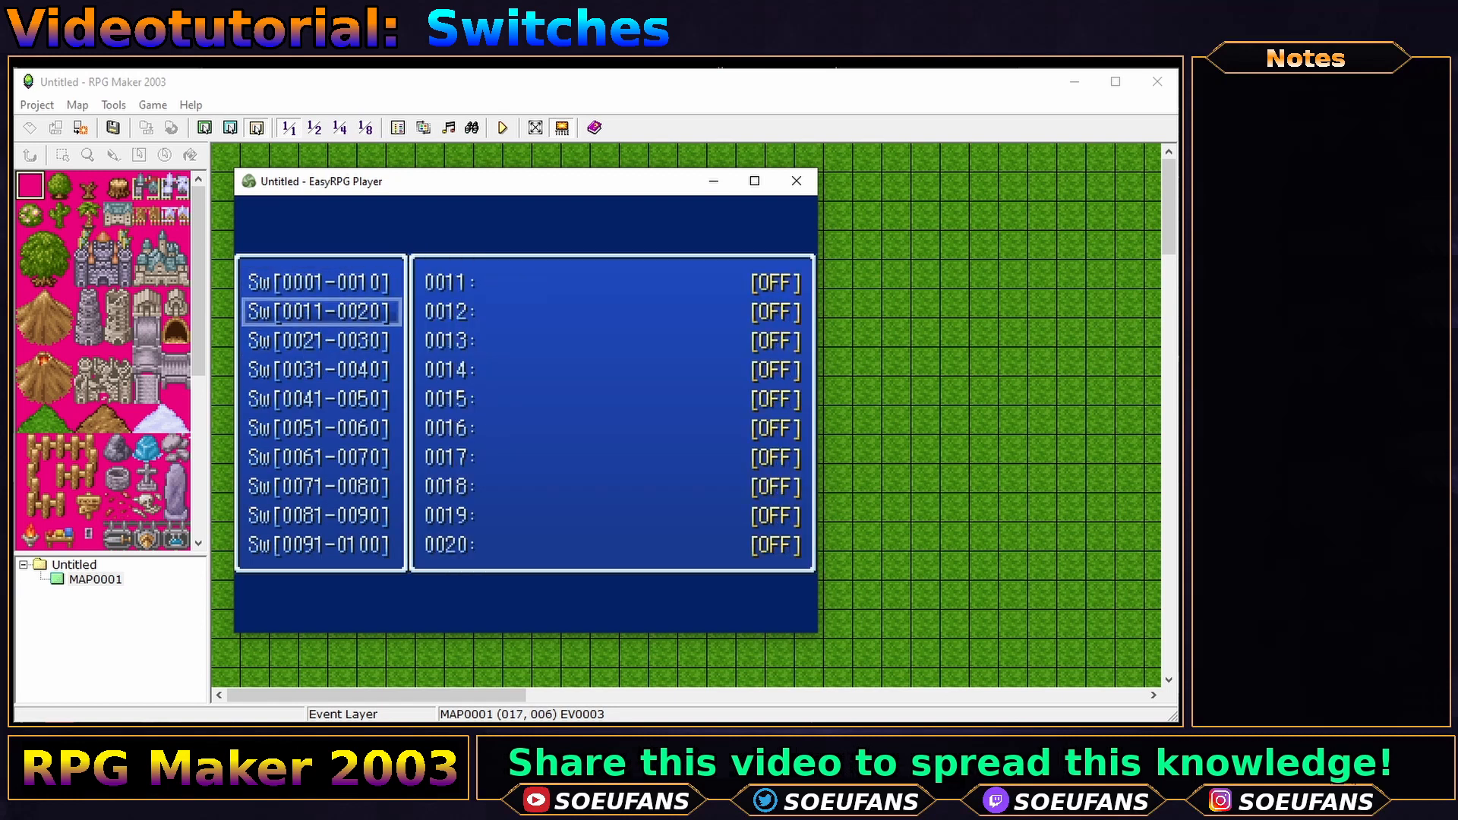
pyautogui.press('Escape')
pyautogui.press('Escape')
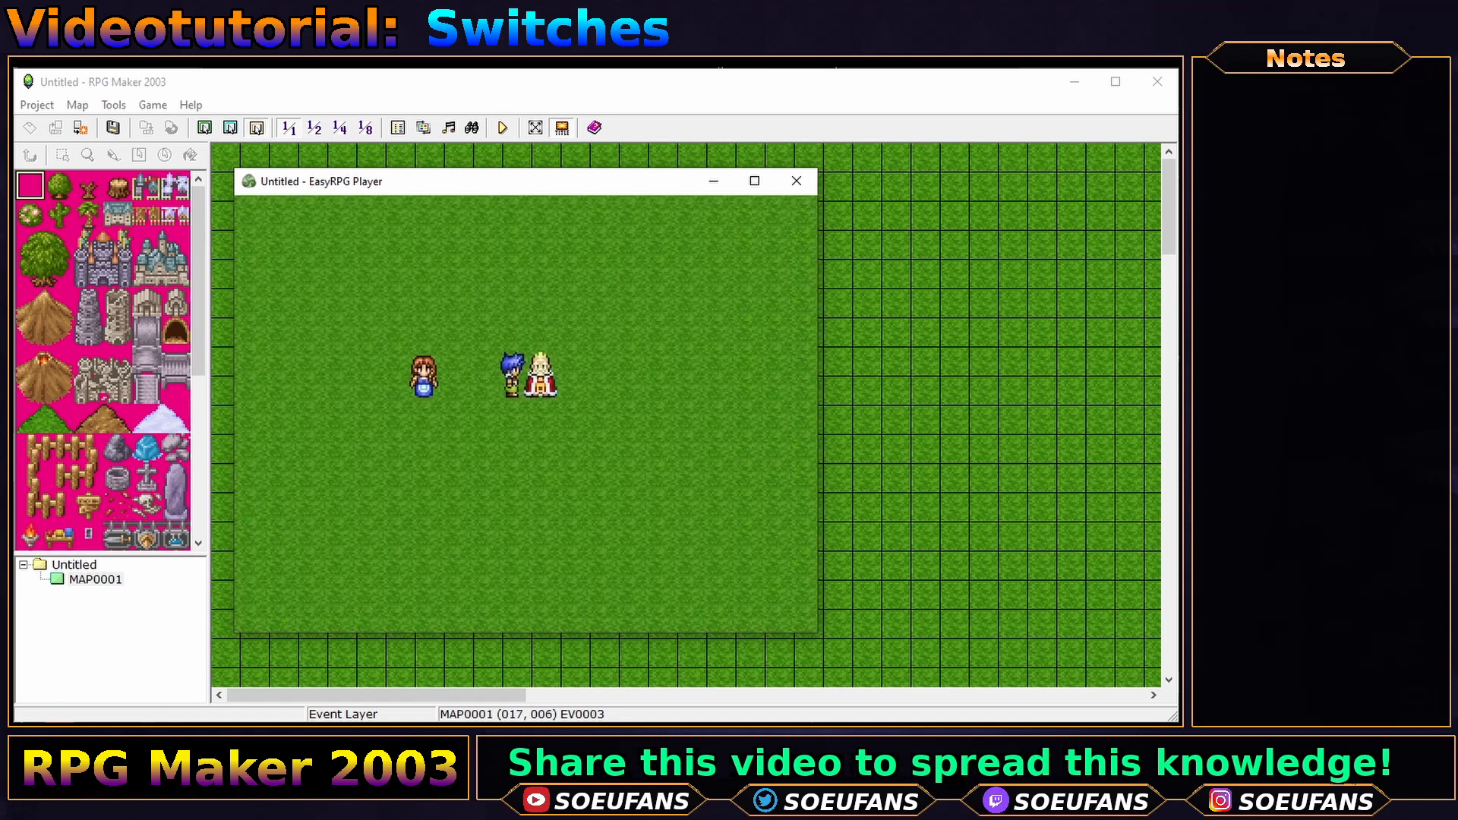
# - Recheck switches 0011 to 0020 in the debug menu
pyautogui.press('F9')
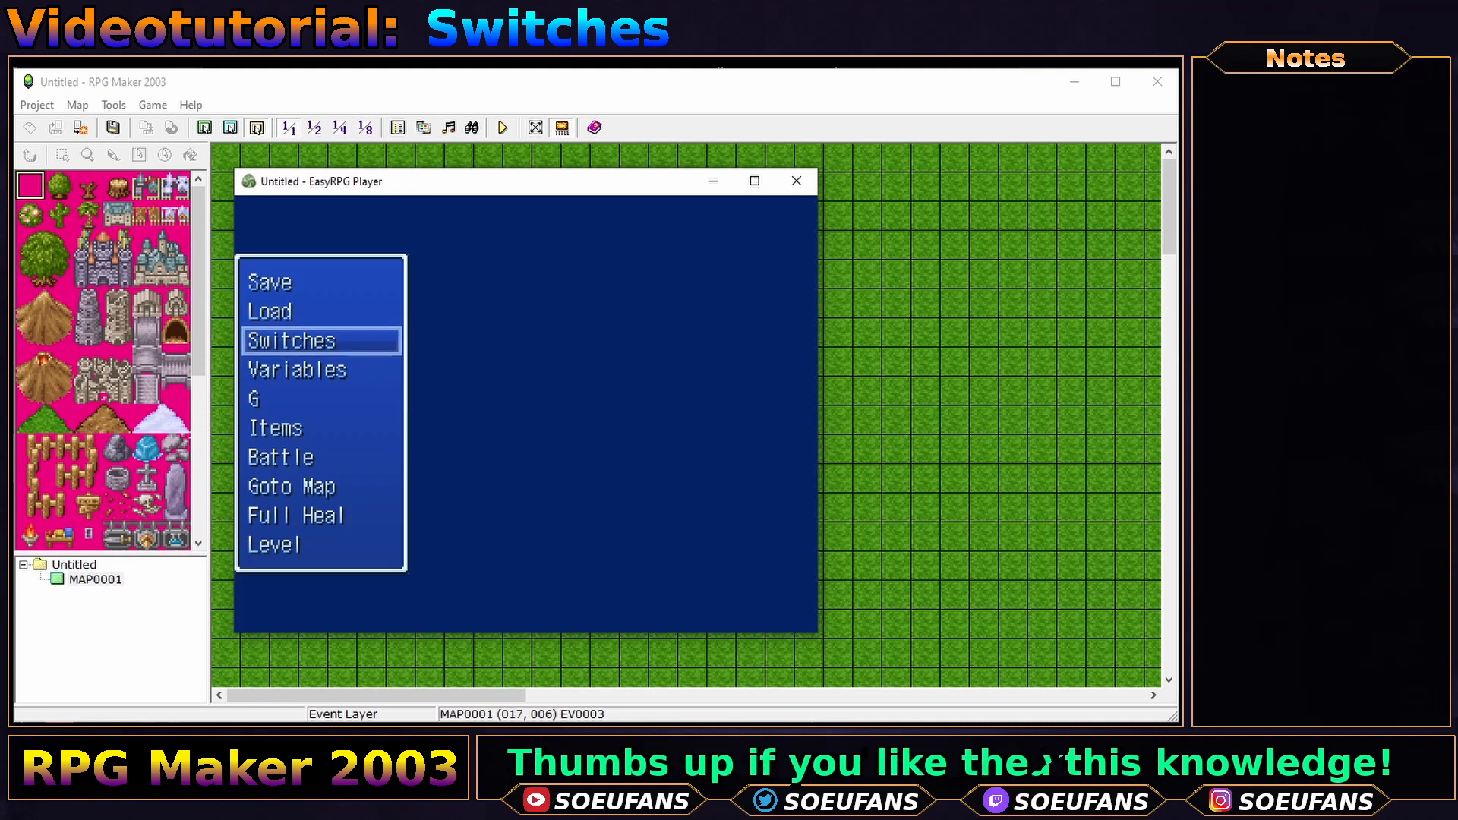
pyautogui.press('Return')
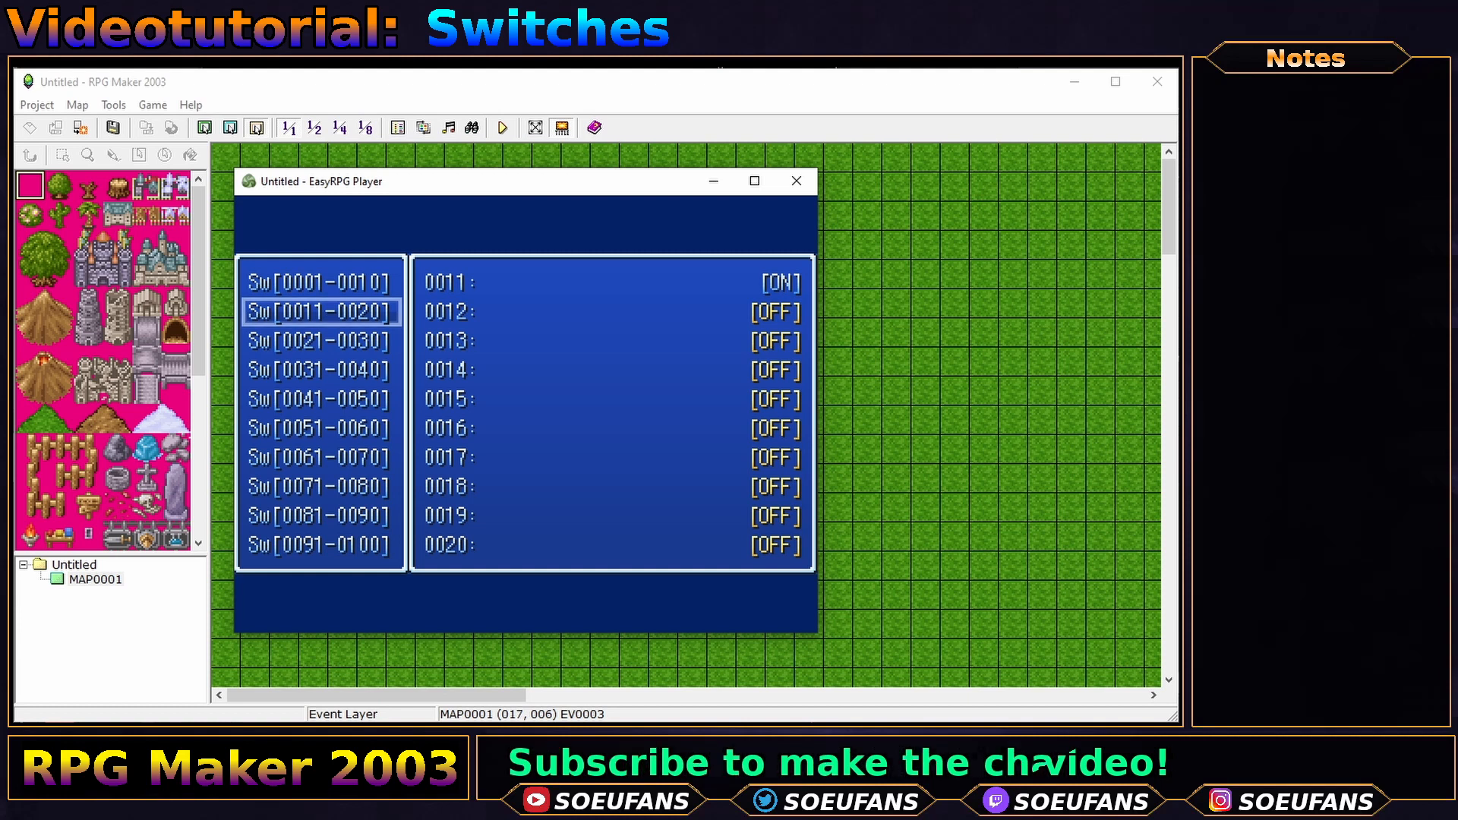
pyautogui.press('Escape')
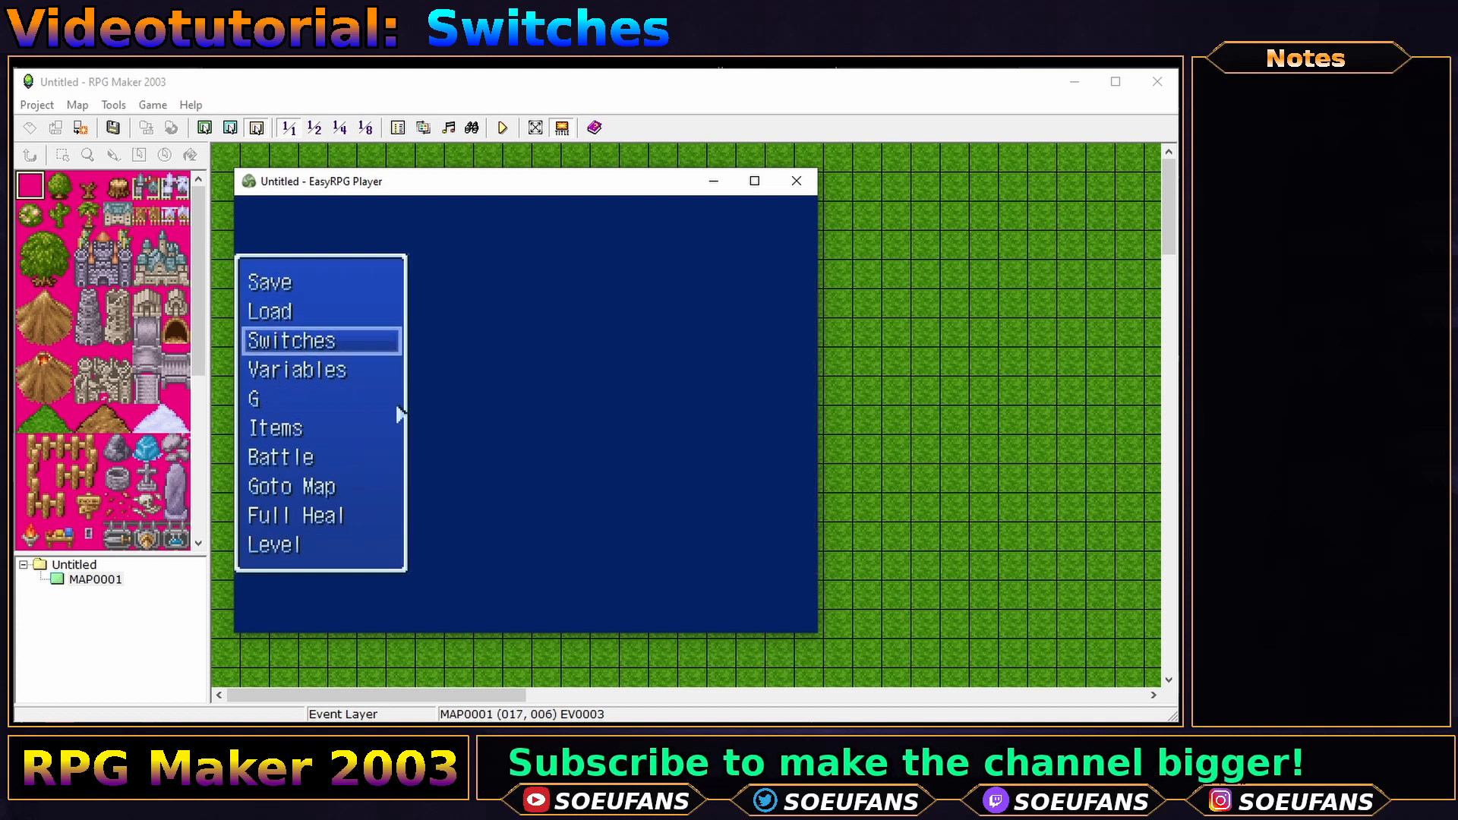
# - Set variable 0001 to 20 in the debug menu
pyautogui.press('Down')
pyautogui.press('Return')
pyautogui.press('Return')
pyautogui.press('Return')
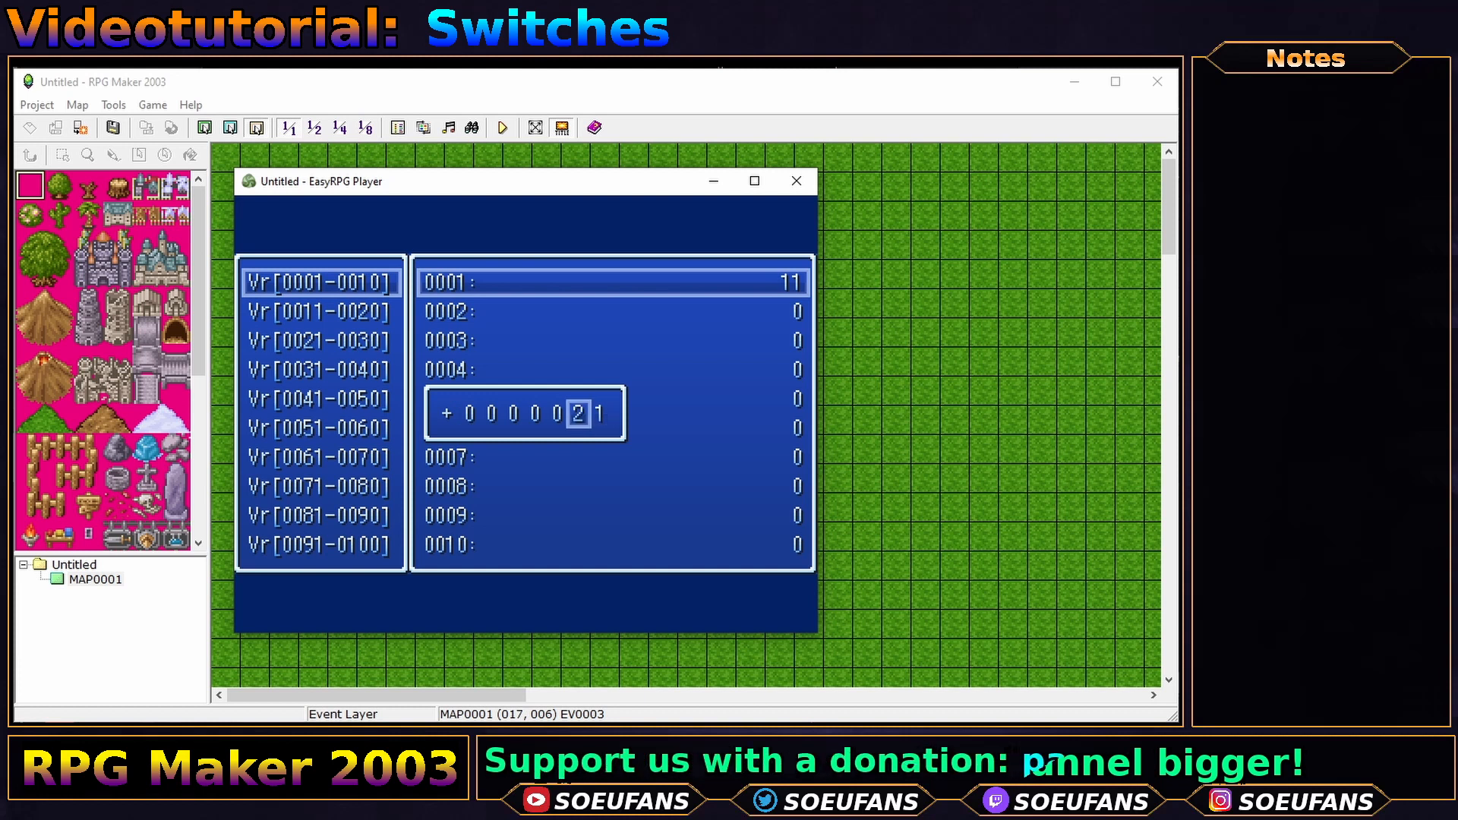
pyautogui.press('Right')
pyautogui.press('Down')
pyautogui.press('Return')
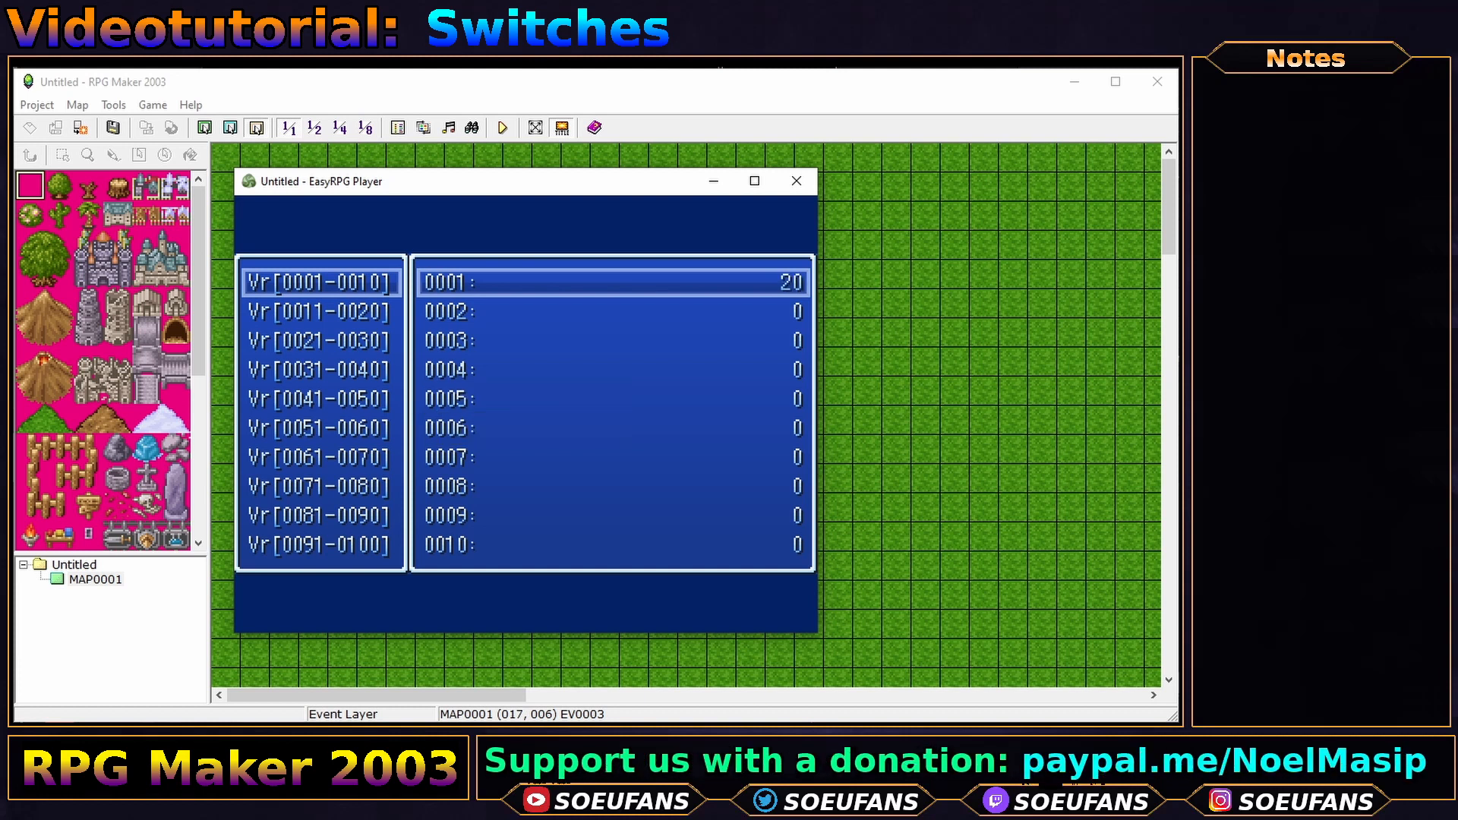
# - Look through switches 0011 to 0020 with the new variable value in place and return to the map
pyautogui.press('Escape')
pyautogui.press('Escape')
pyautogui.press('Up')
pyautogui.press('Return')
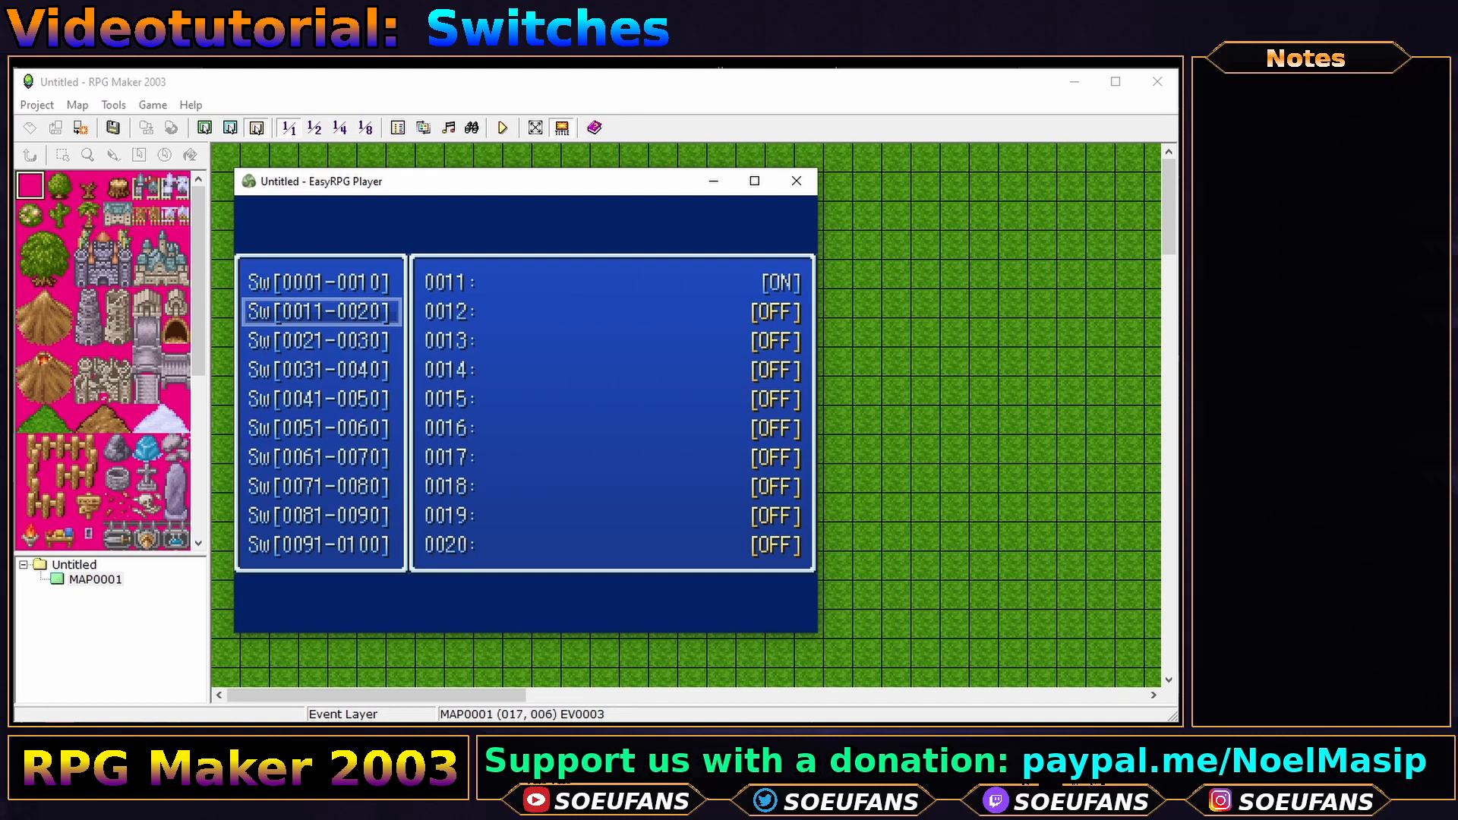
pyautogui.press('Return')
pyautogui.press('Up')
pyautogui.press('Down')
pyautogui.press('Down')
pyautogui.press('Down')
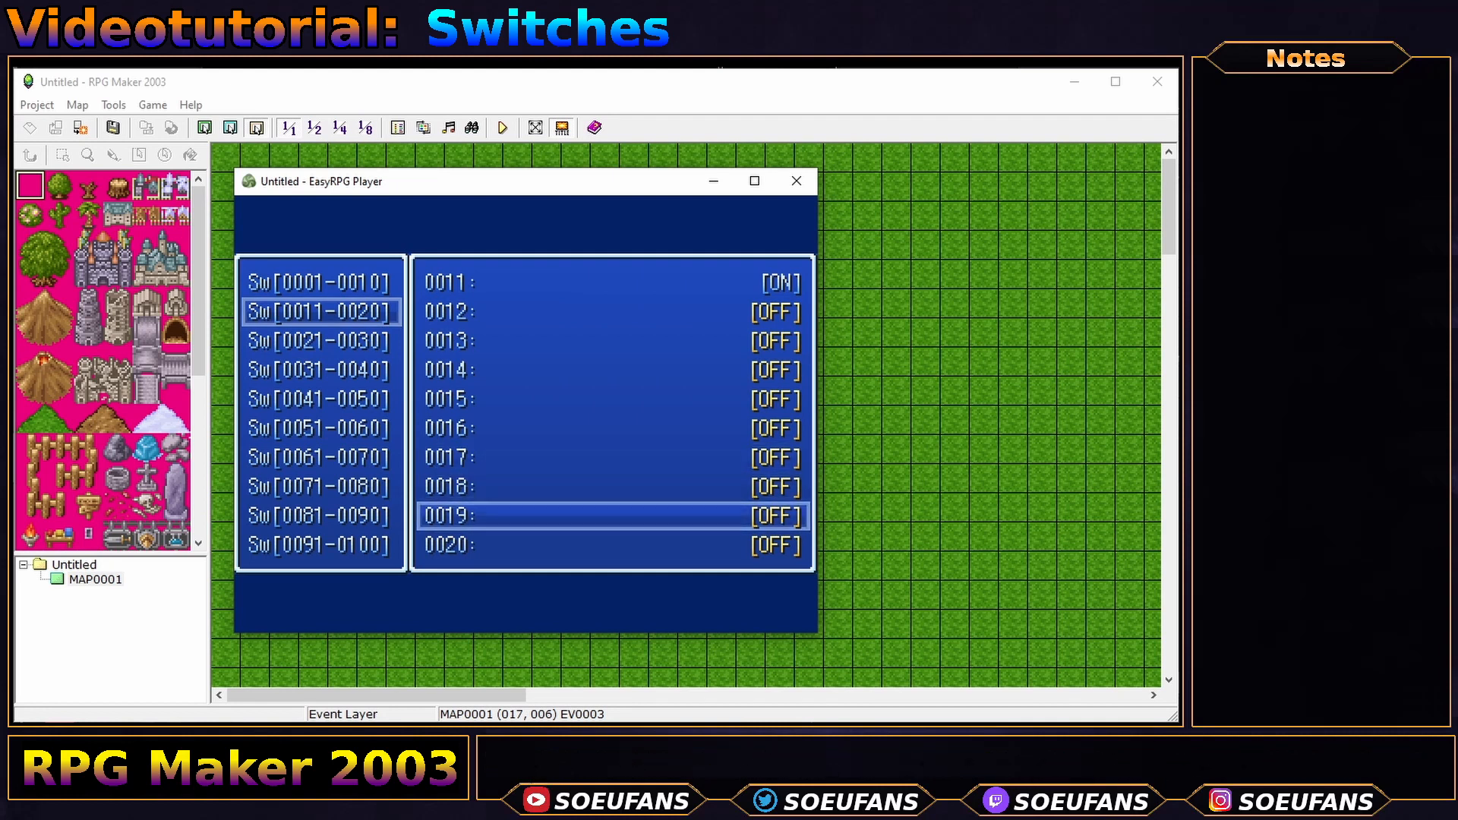
pyautogui.press('Escape')
pyautogui.press('Escape')
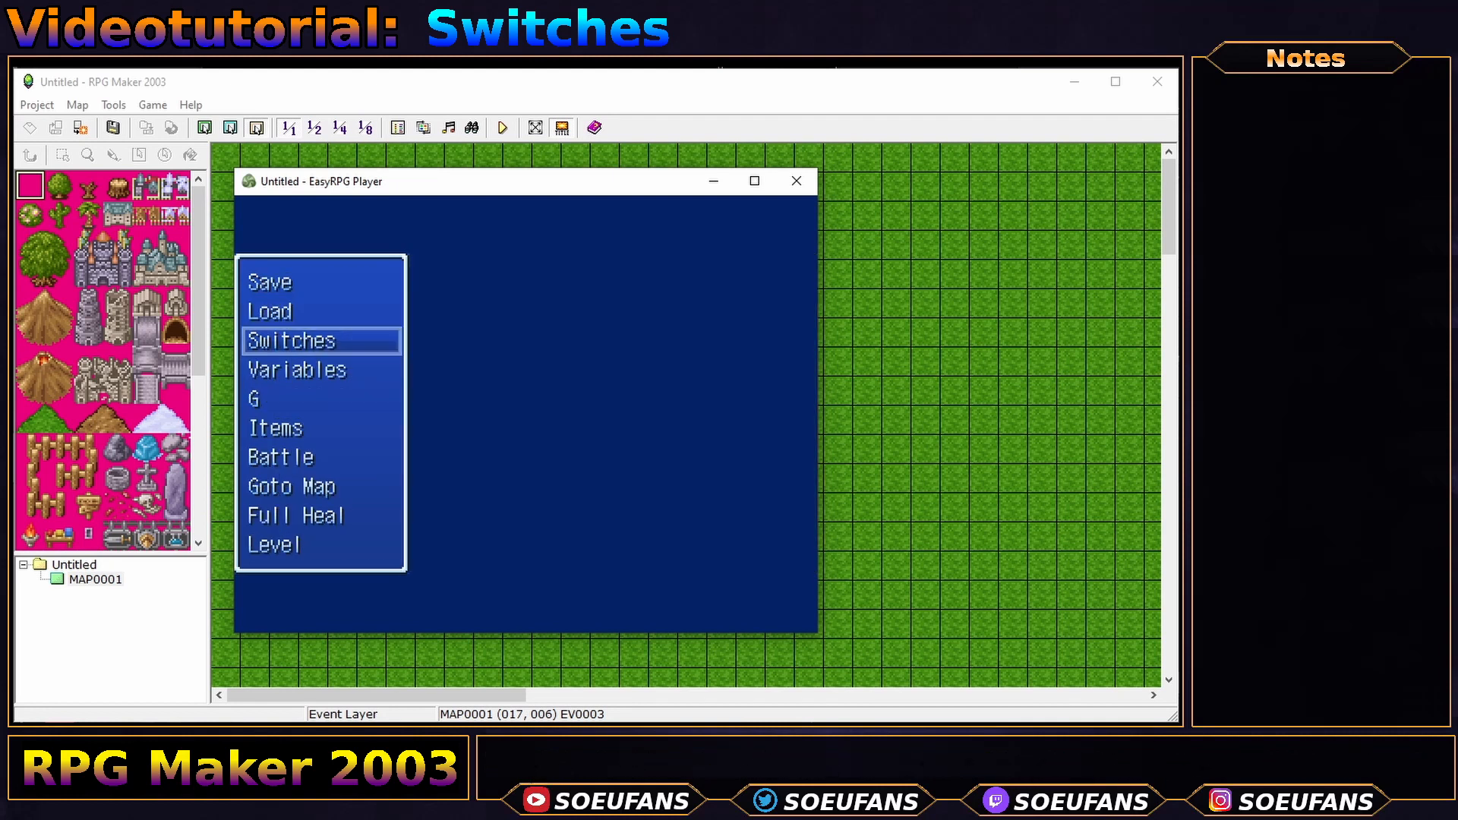
pyautogui.press('Escape')
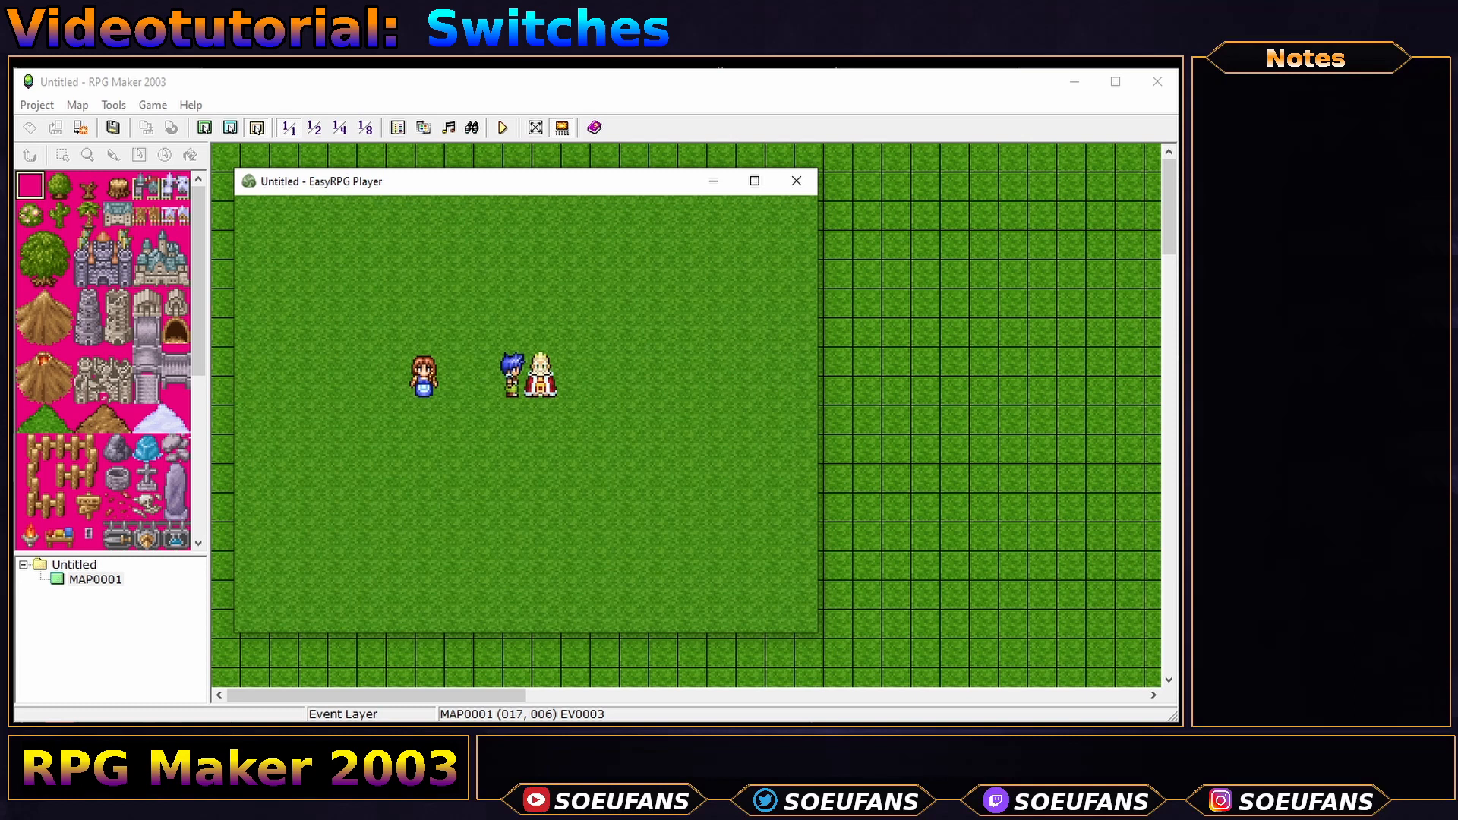
# - Recheck switches 0011 to 0020 in the debug menu after triggering the king's event, and close the playtest
pyautogui.press('F9')
pyautogui.press('Return')
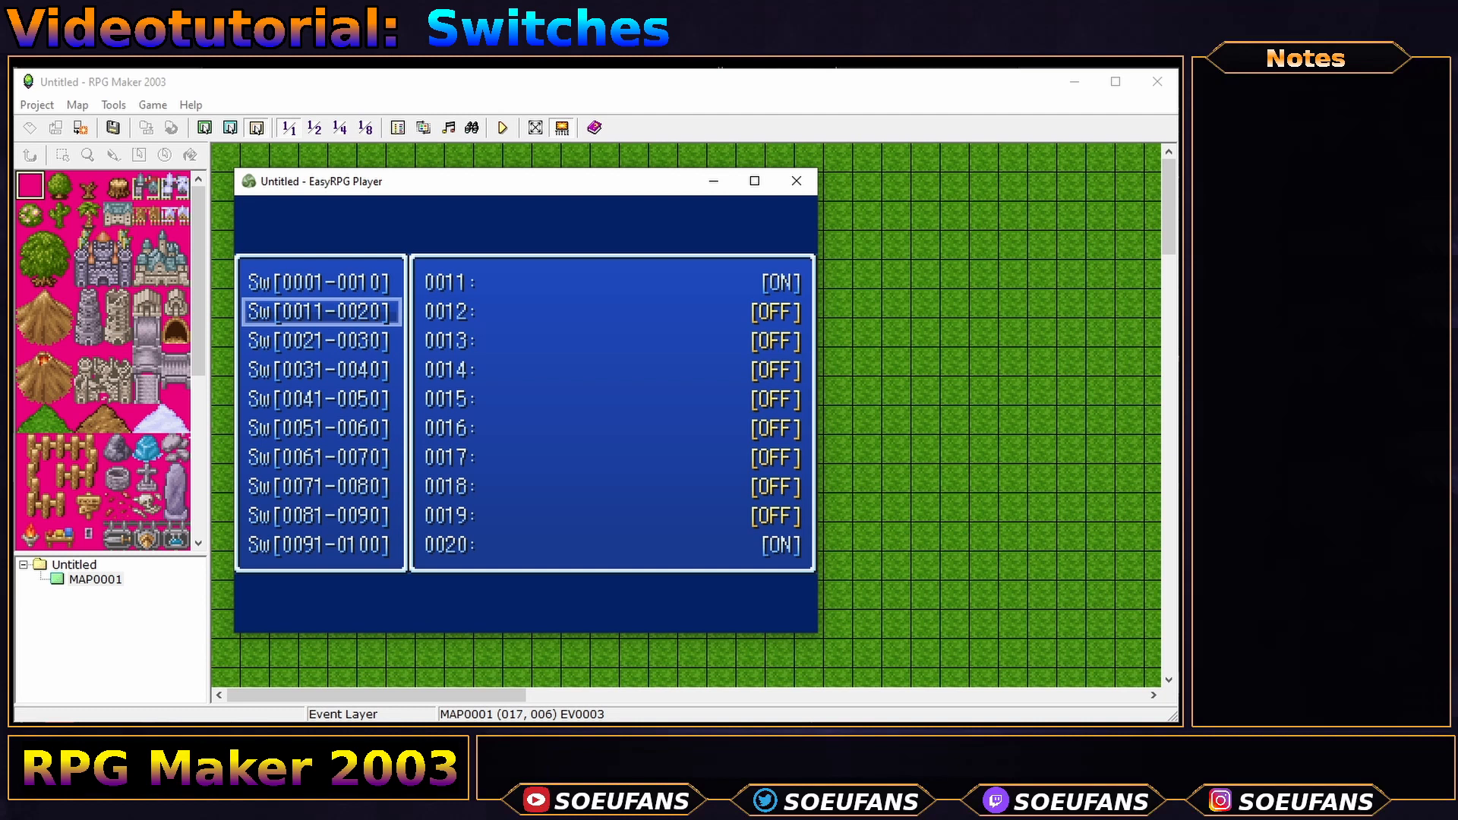
pyautogui.press('Escape')
pyautogui.press('Escape')
pyautogui.press('Escape')
pyautogui.press('Escape')
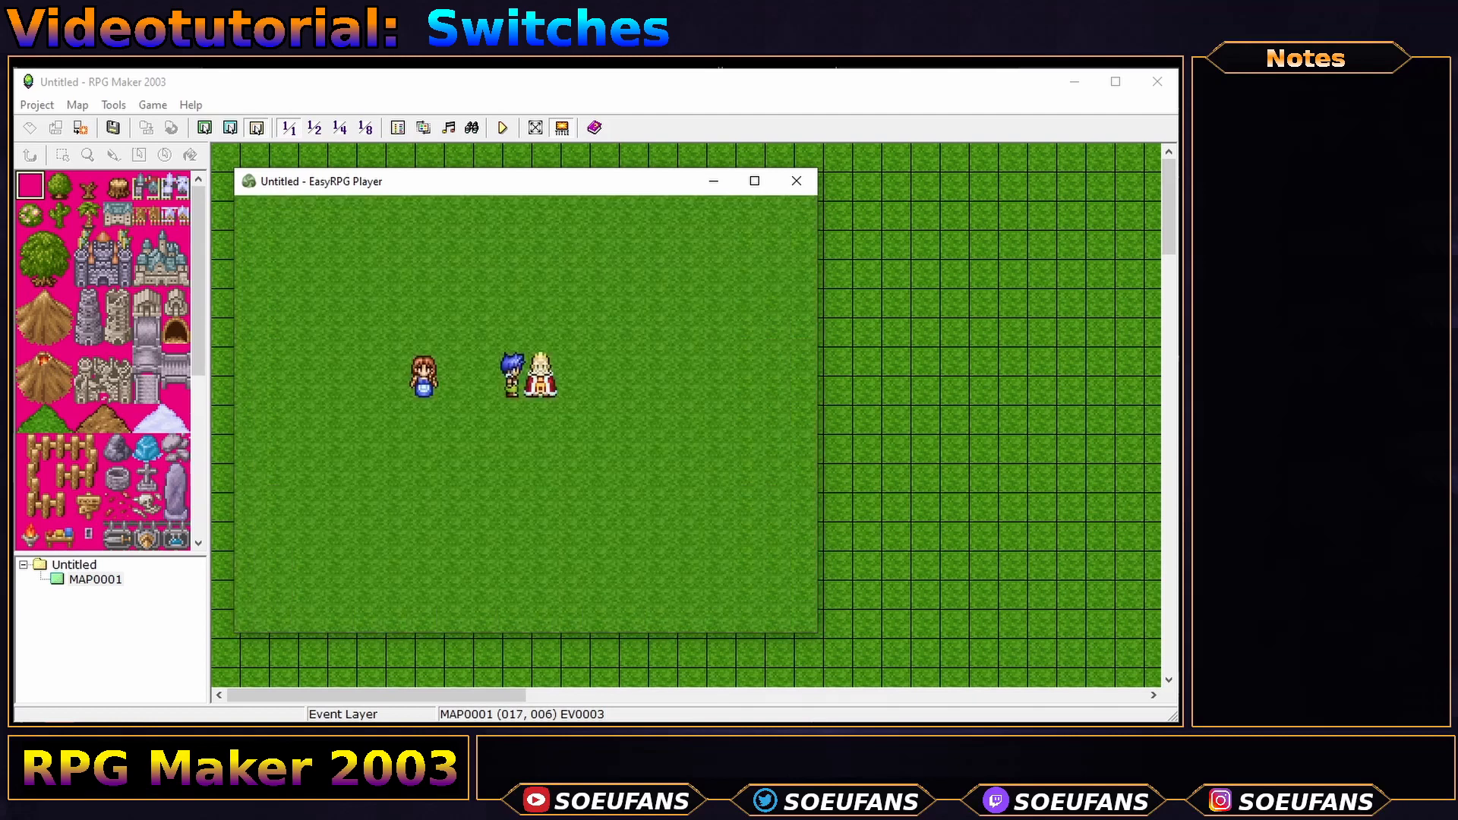
pyautogui.hotkey('alt', 'F4')
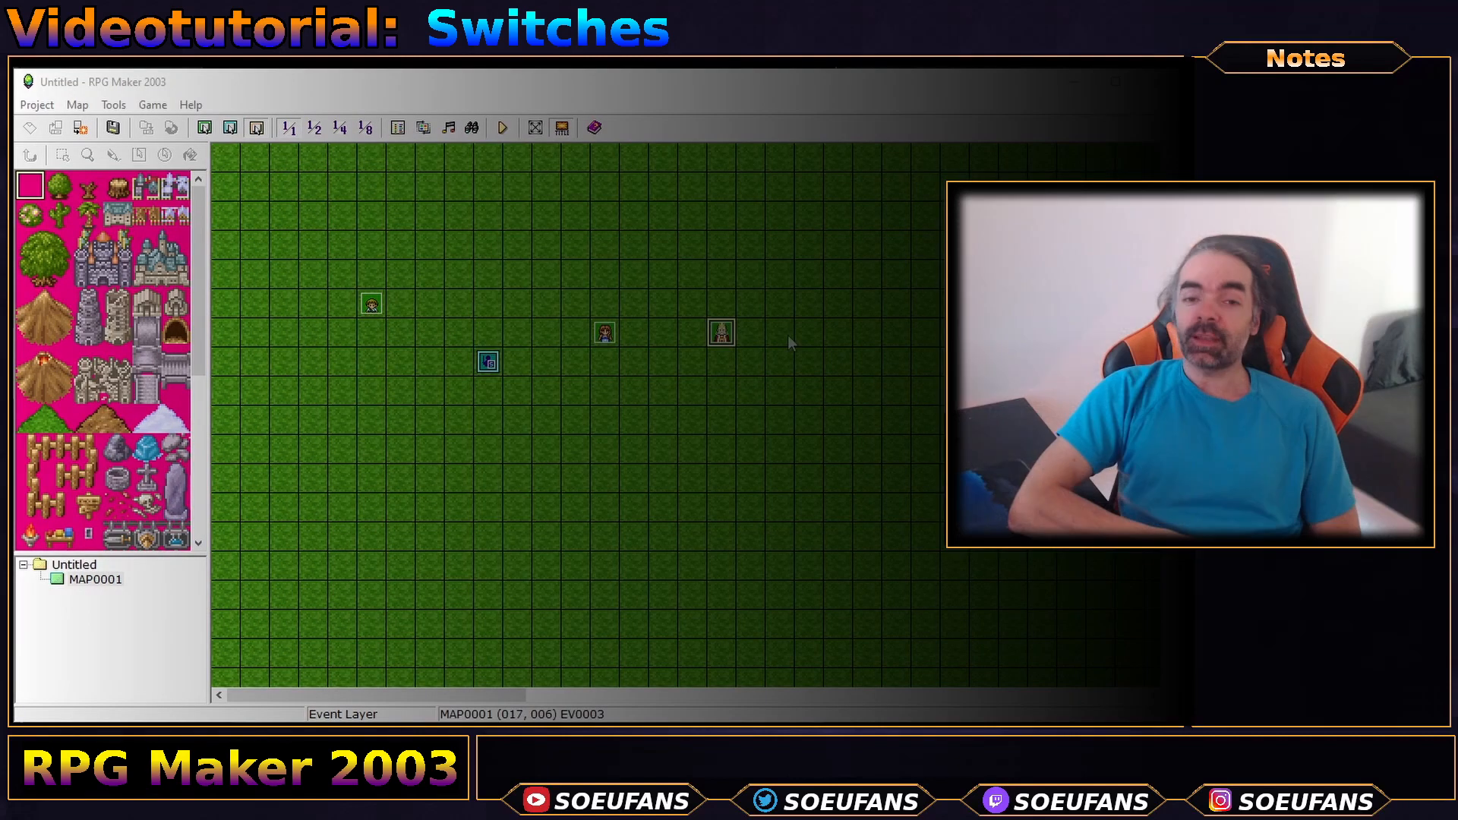
# - Add a second page to the king's event with switch 0002, named HAHAHHAH, as its condition
pyautogui.doubleClick(722, 333)
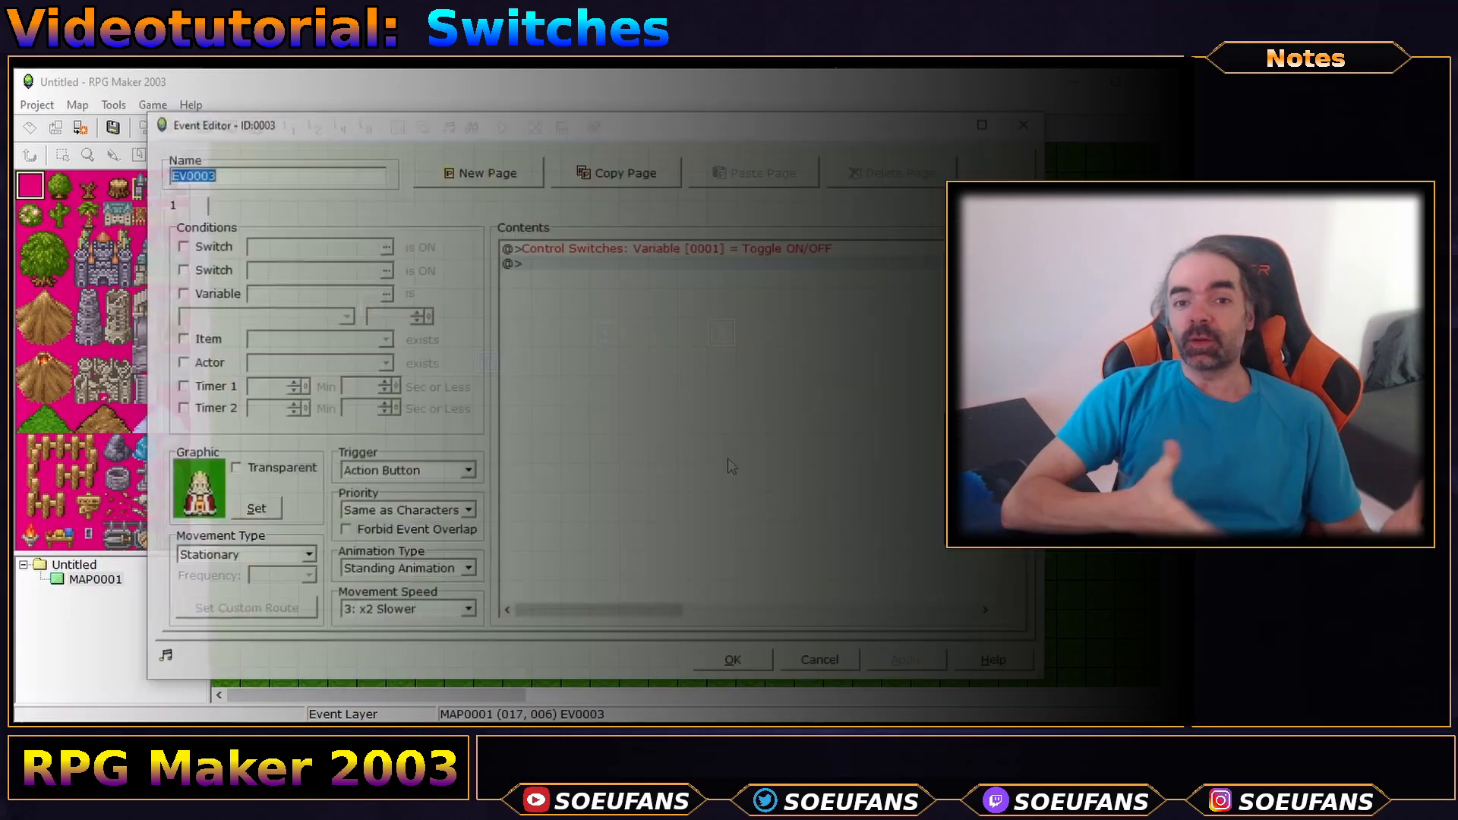
pyautogui.click(480, 172)
pyautogui.click(182, 246)
pyautogui.click(386, 246)
pyautogui.click(651, 267)
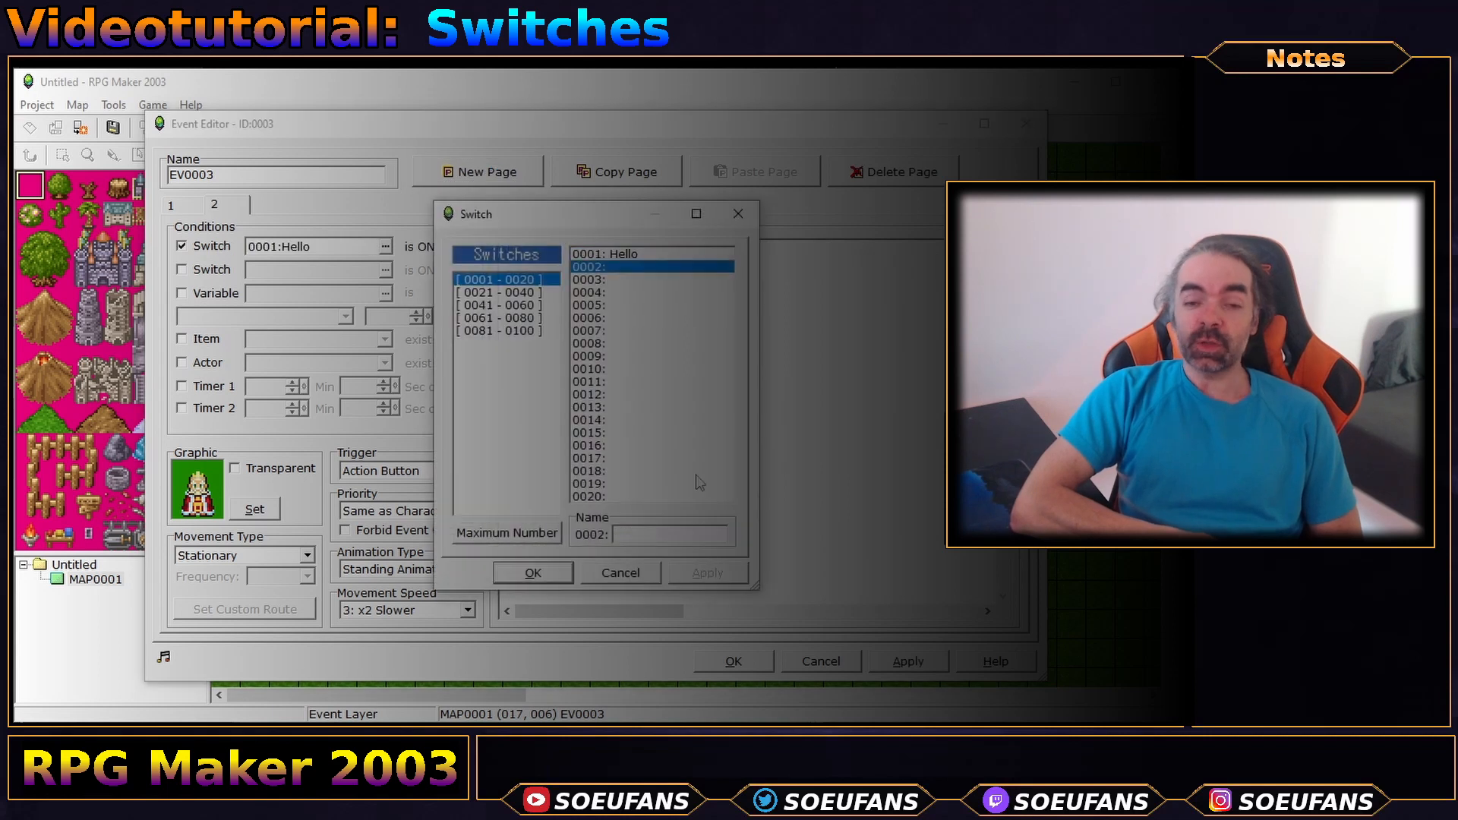
pyautogui.click(696, 537)
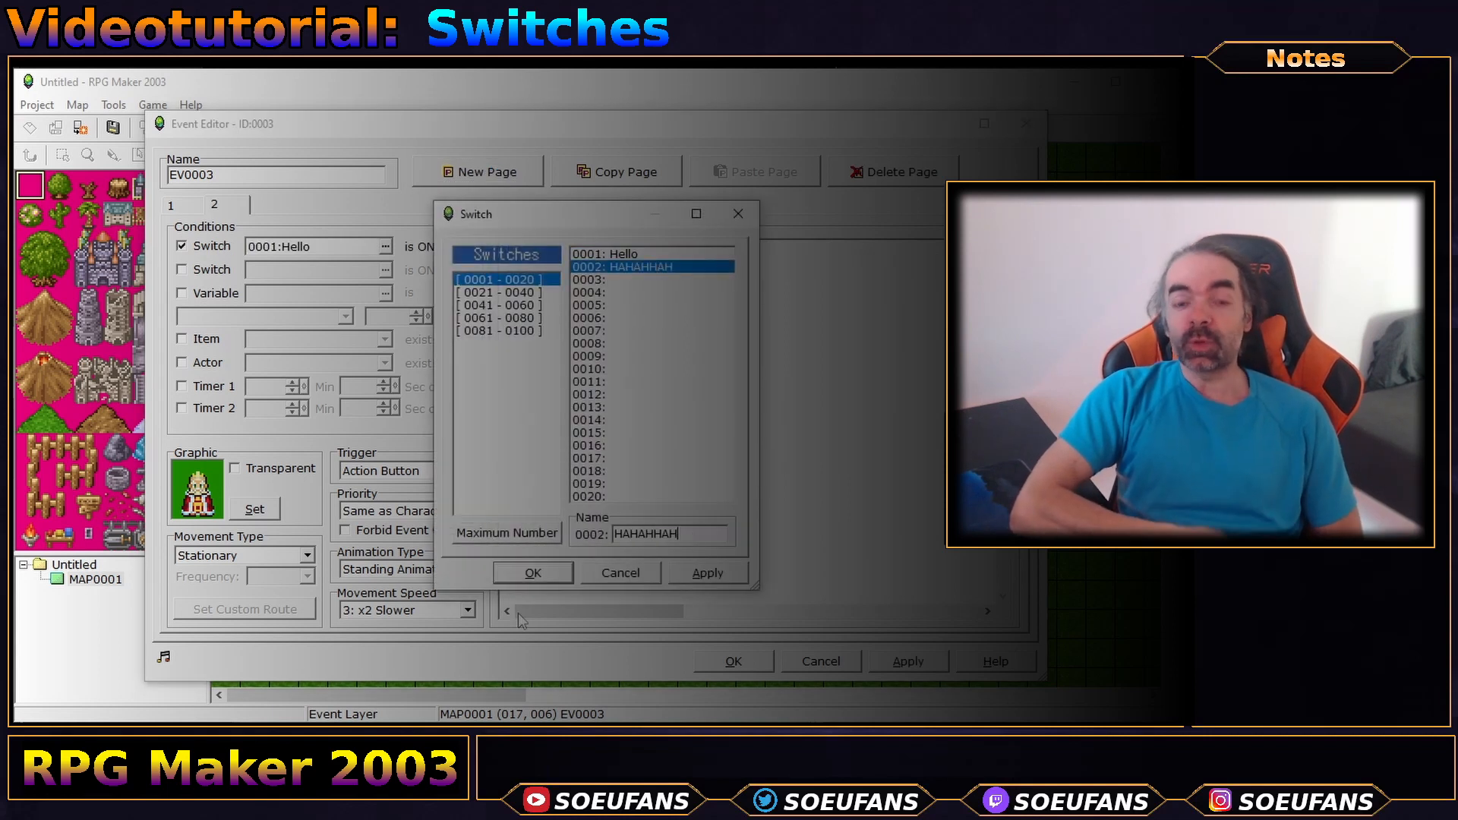
pyautogui.click(506, 532)
pyautogui.click(598, 494)
pyautogui.click(533, 573)
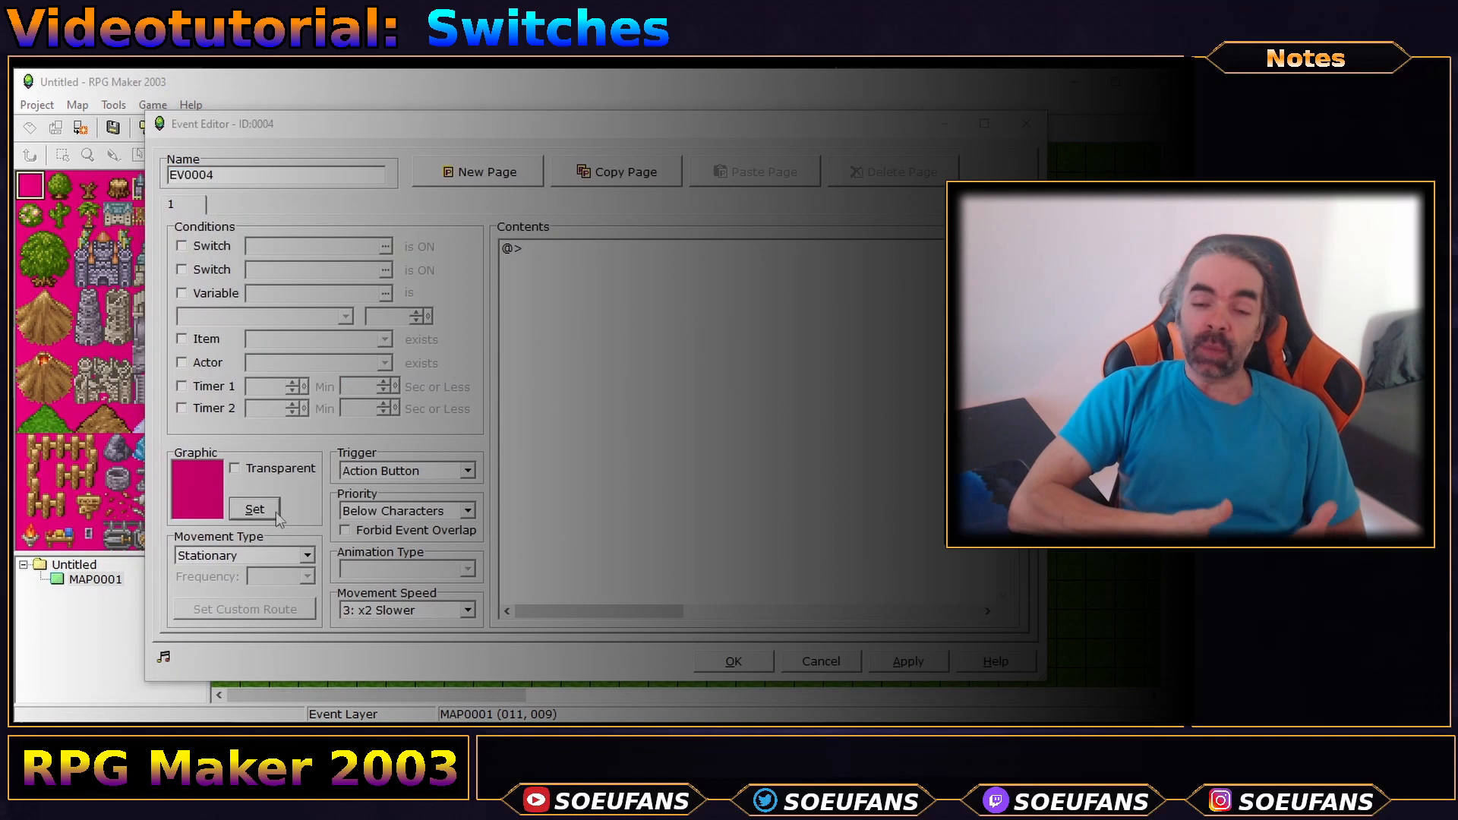
# - Give the new event at (011, 009) a boy graphic and a condition on switch 0004, named LOL
pyautogui.click(255, 509)
pyautogui.click(410, 534)
pyautogui.click(181, 246)
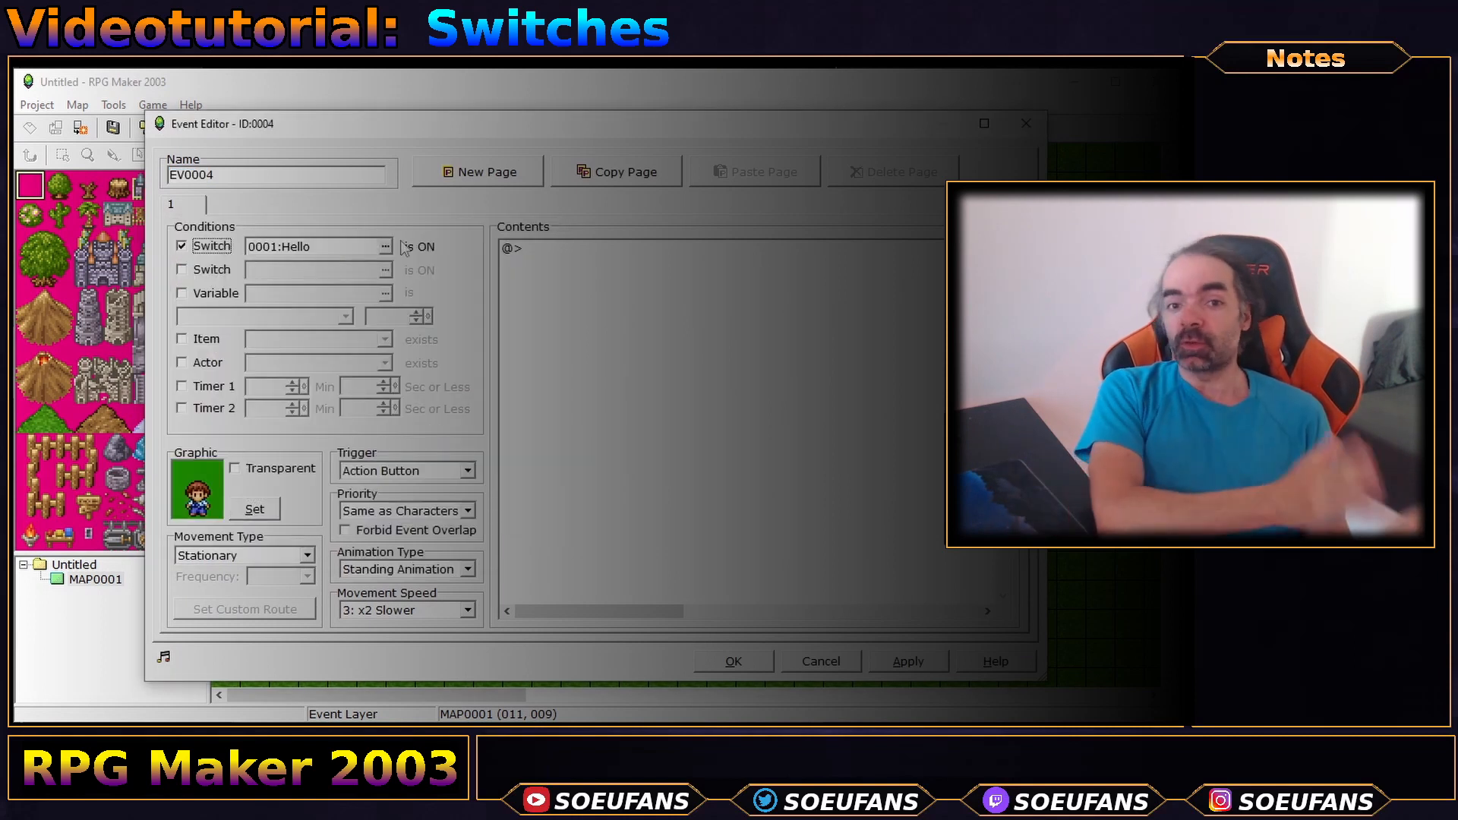
pyautogui.click(385, 246)
pyautogui.click(630, 292)
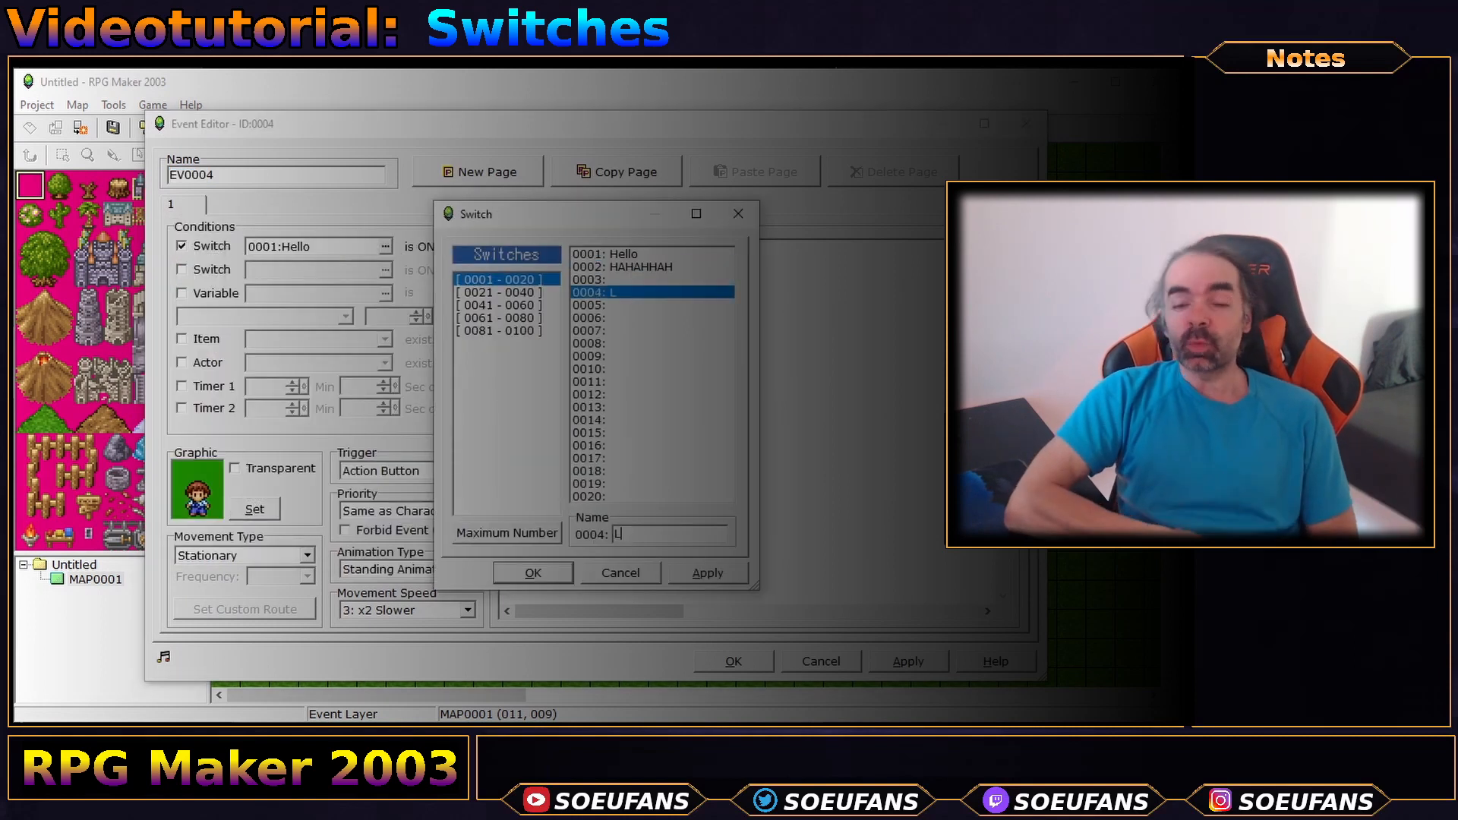
pyautogui.click(534, 573)
# - Add switch 0006, named BWAHGAHAHAHA, as the boy event's second switch condition and save the event
pyautogui.click(181, 270)
pyautogui.click(385, 270)
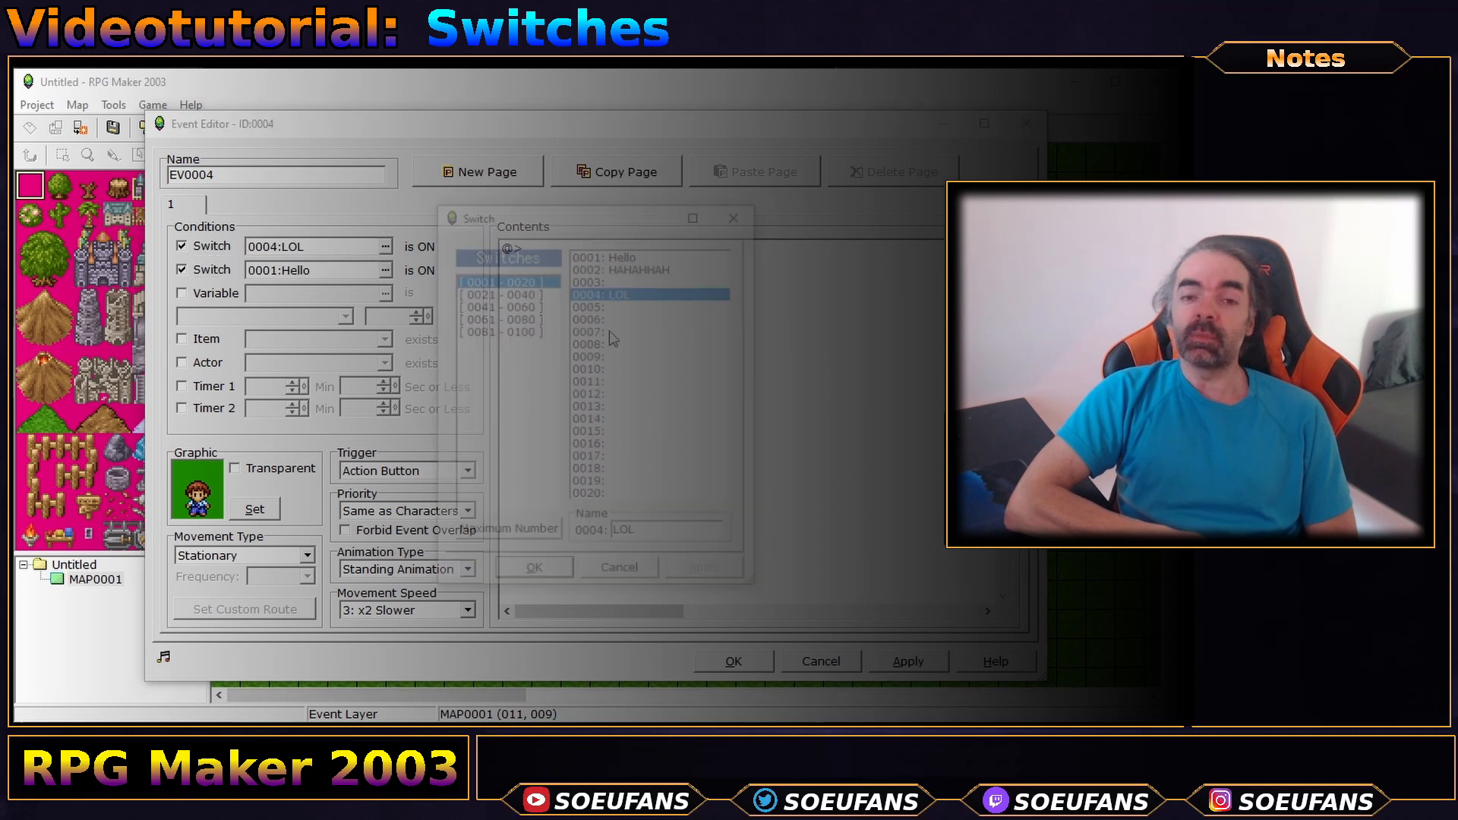
pyautogui.click(608, 317)
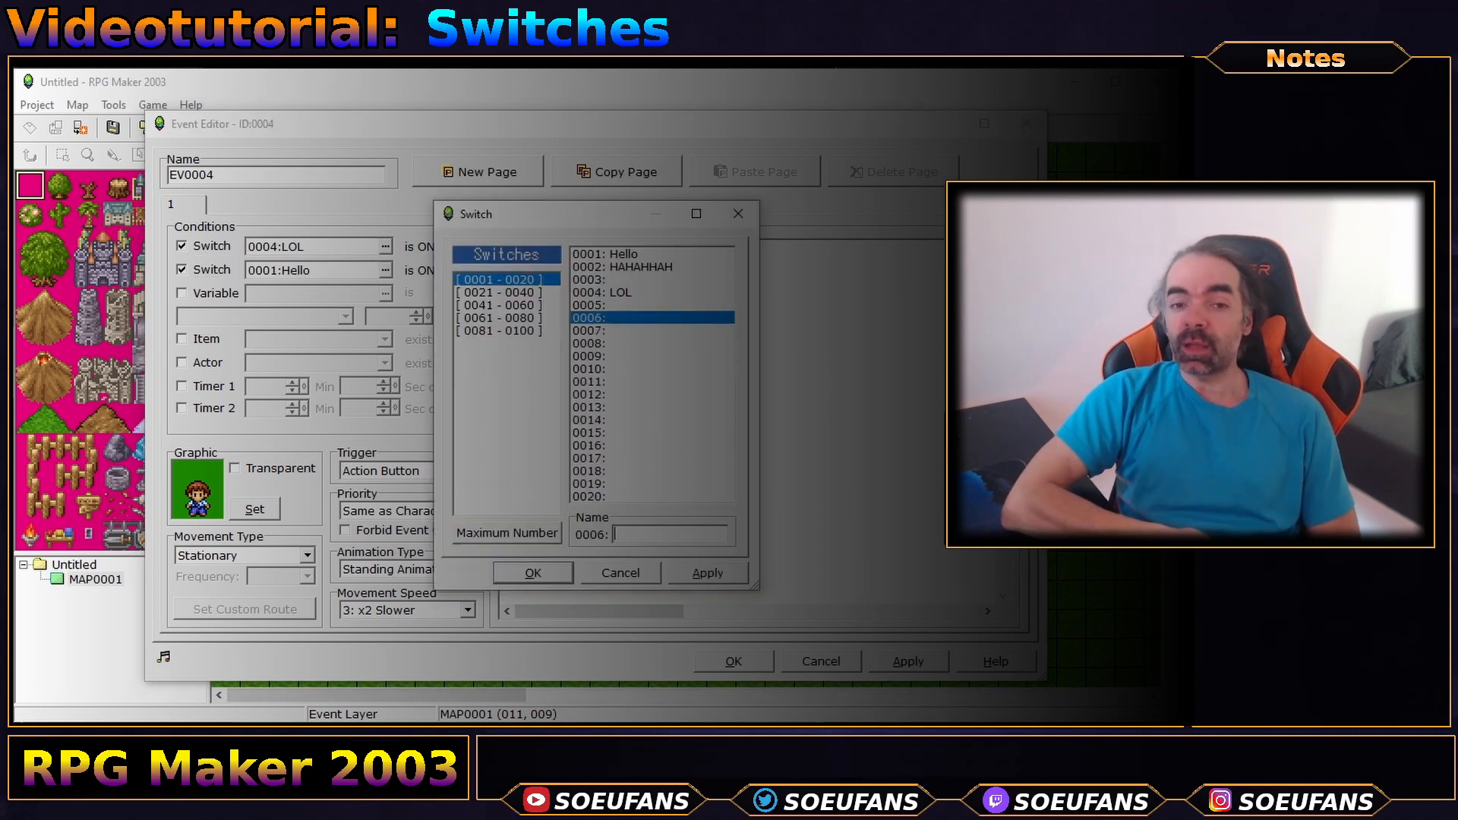
pyautogui.click(533, 574)
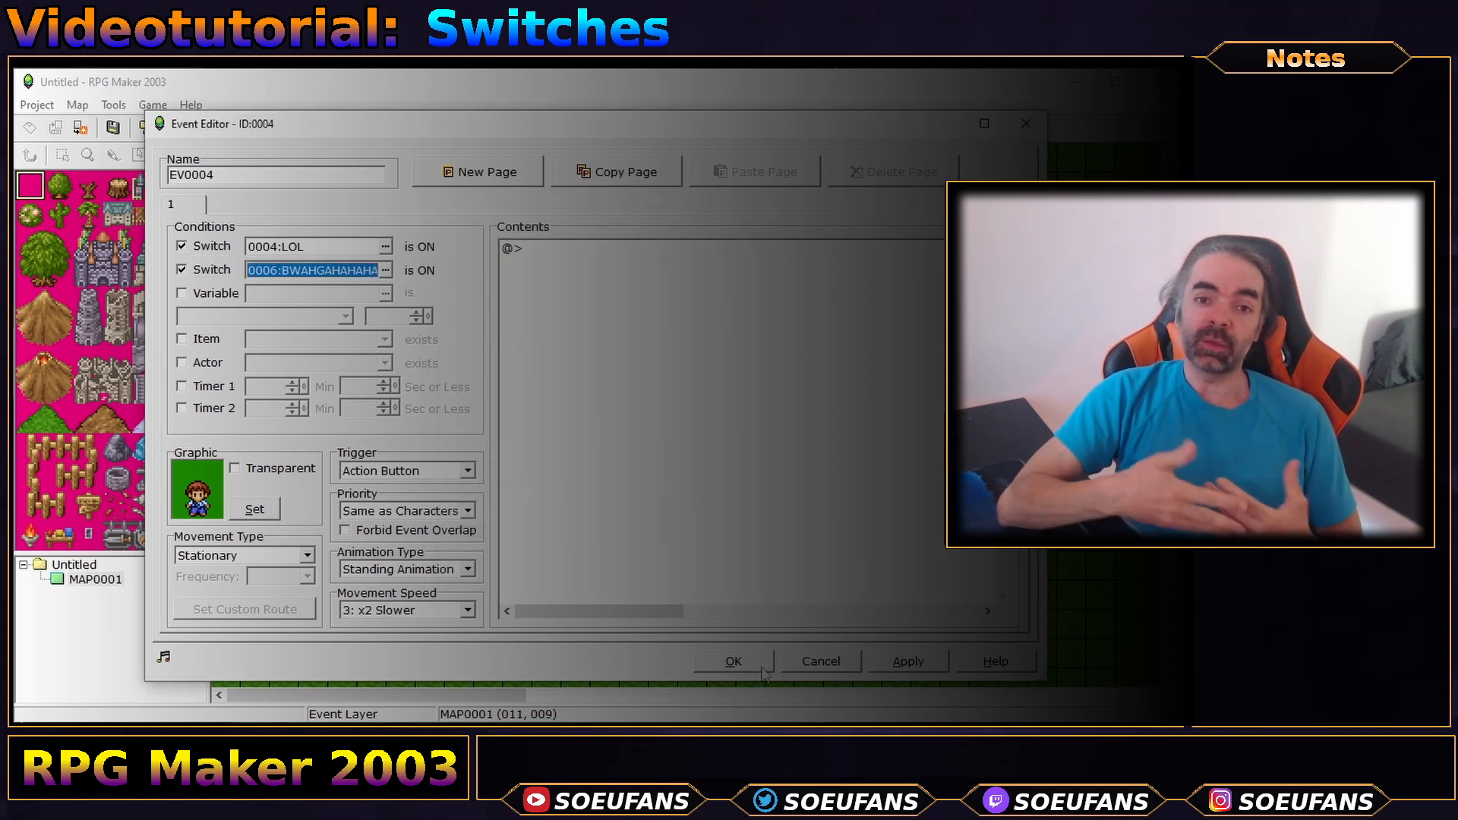
pyautogui.click(763, 665)
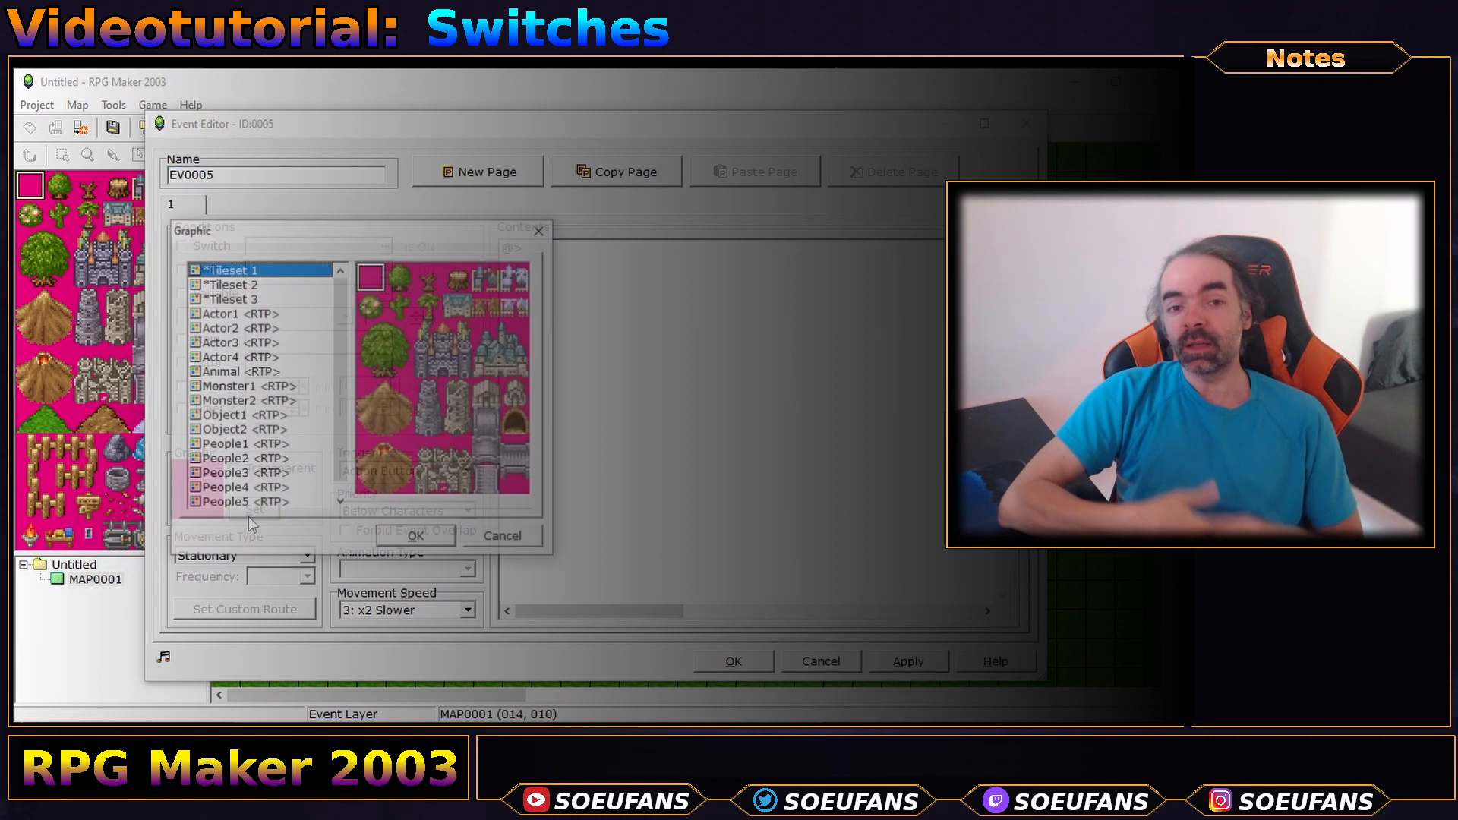
# - Create an event at (014, 010) with a woman graphic and a condition on switch 0010, named KOWABUNGA!!!!
pyautogui.click(258, 487)
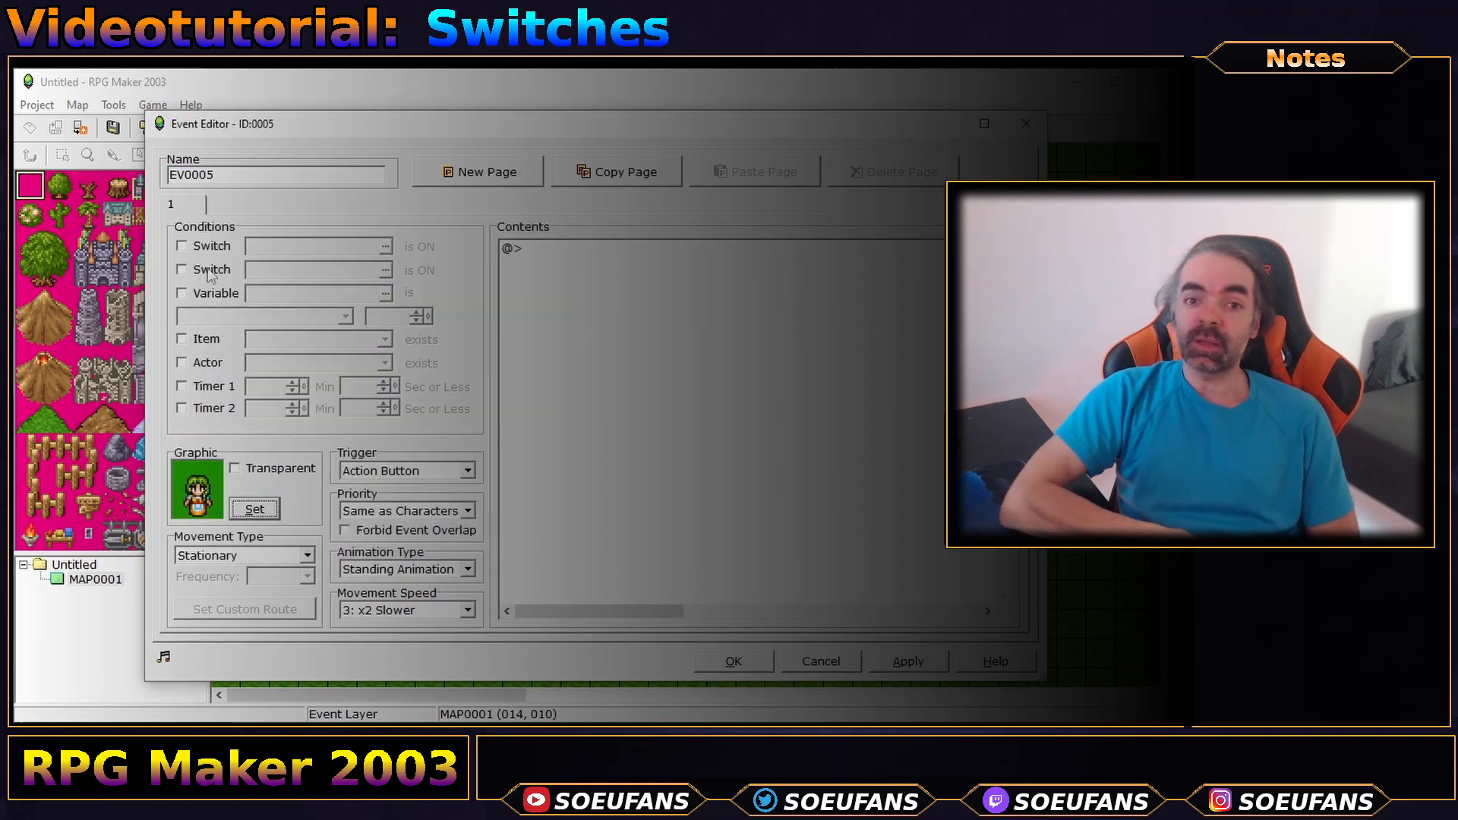
pyautogui.click(182, 270)
pyautogui.click(385, 270)
pyautogui.click(607, 368)
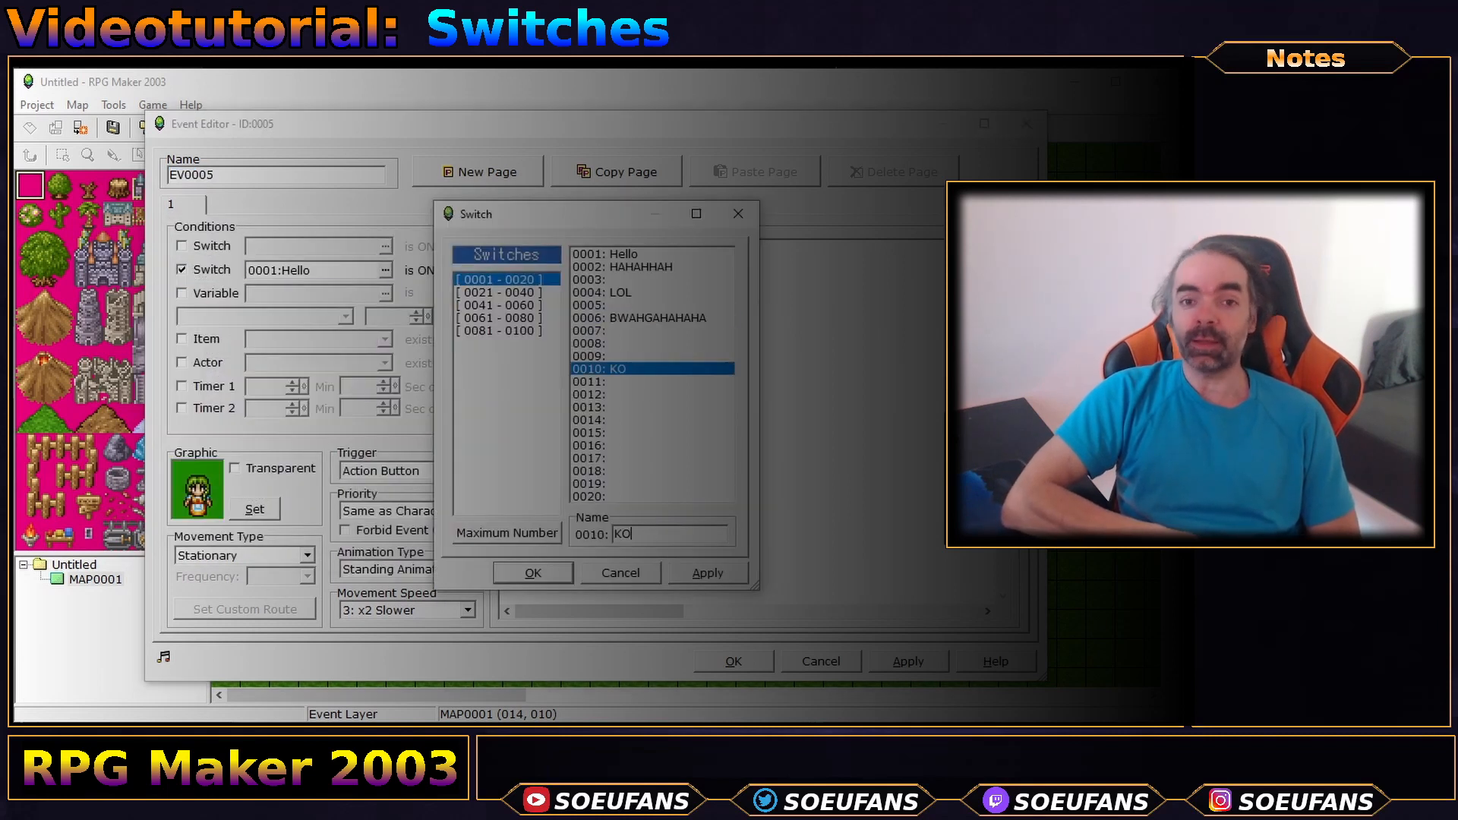
pyautogui.click(546, 578)
pyautogui.click(736, 662)
# - Create an event at (018, 008) whose second switch condition uses switch 0013, named DO NOT READ THIS
pyautogui.doubleClick(745, 397)
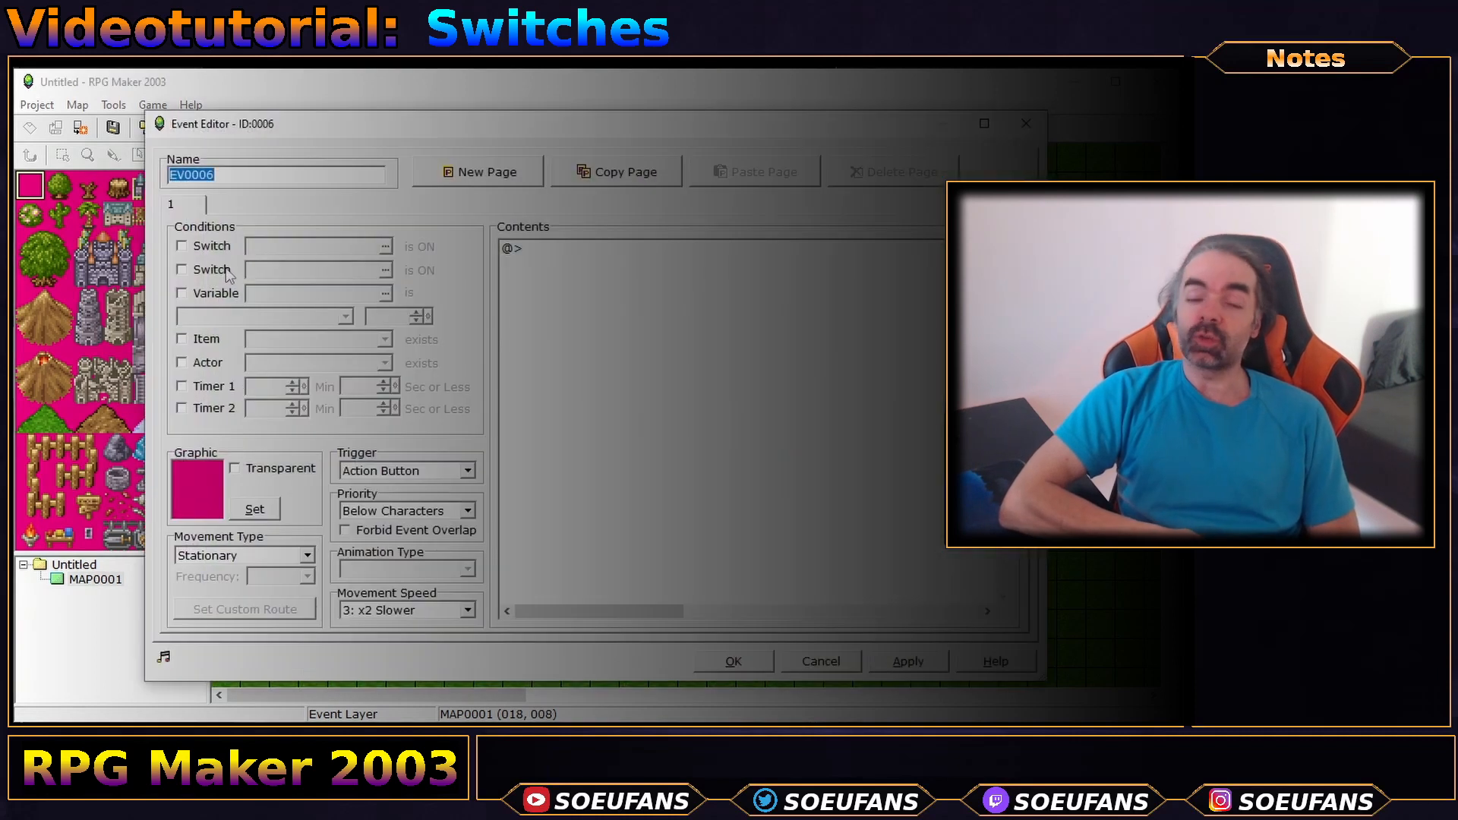
pyautogui.click(225, 269)
pyautogui.click(388, 272)
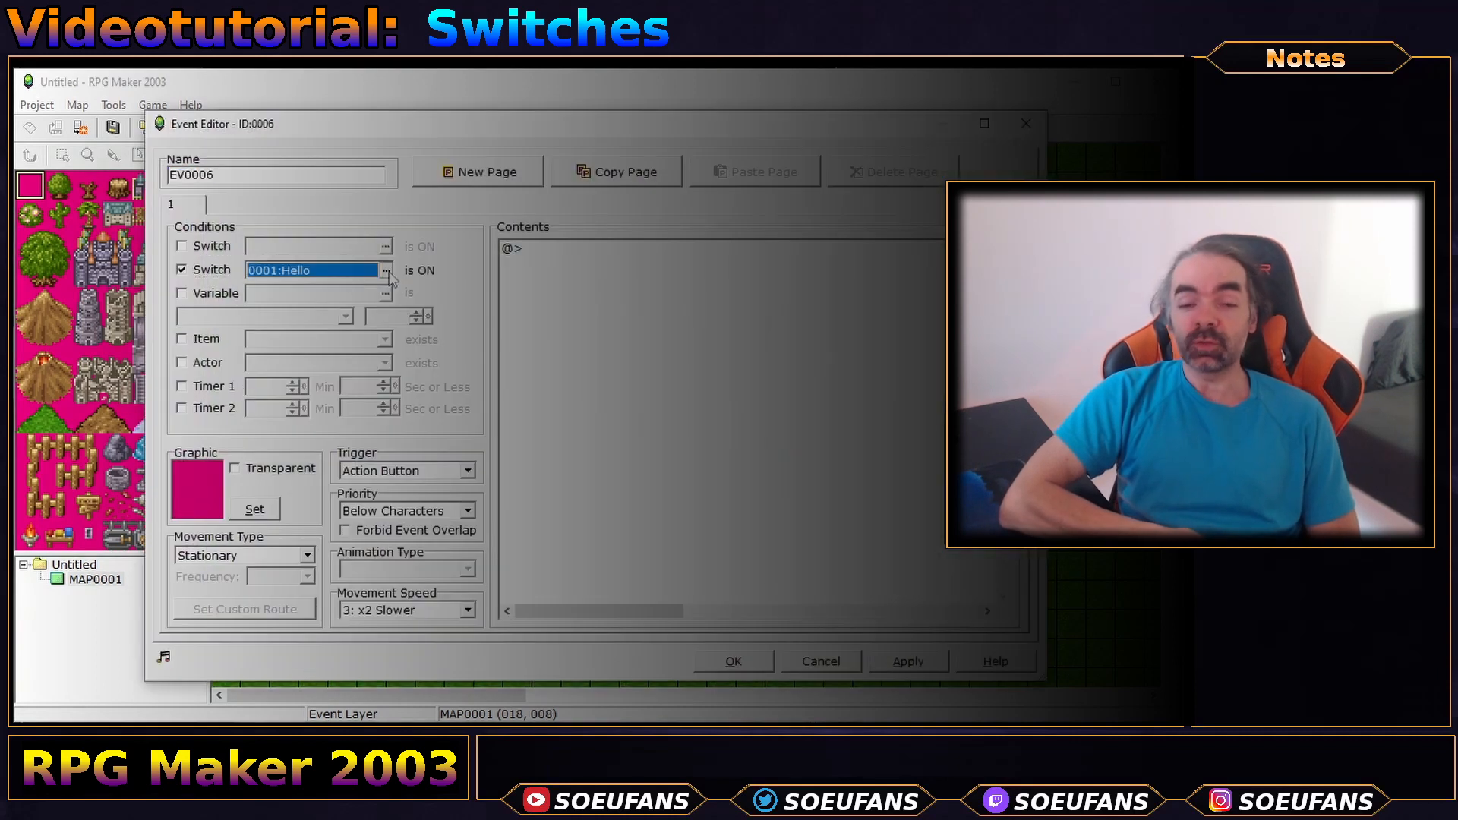
pyautogui.click(637, 408)
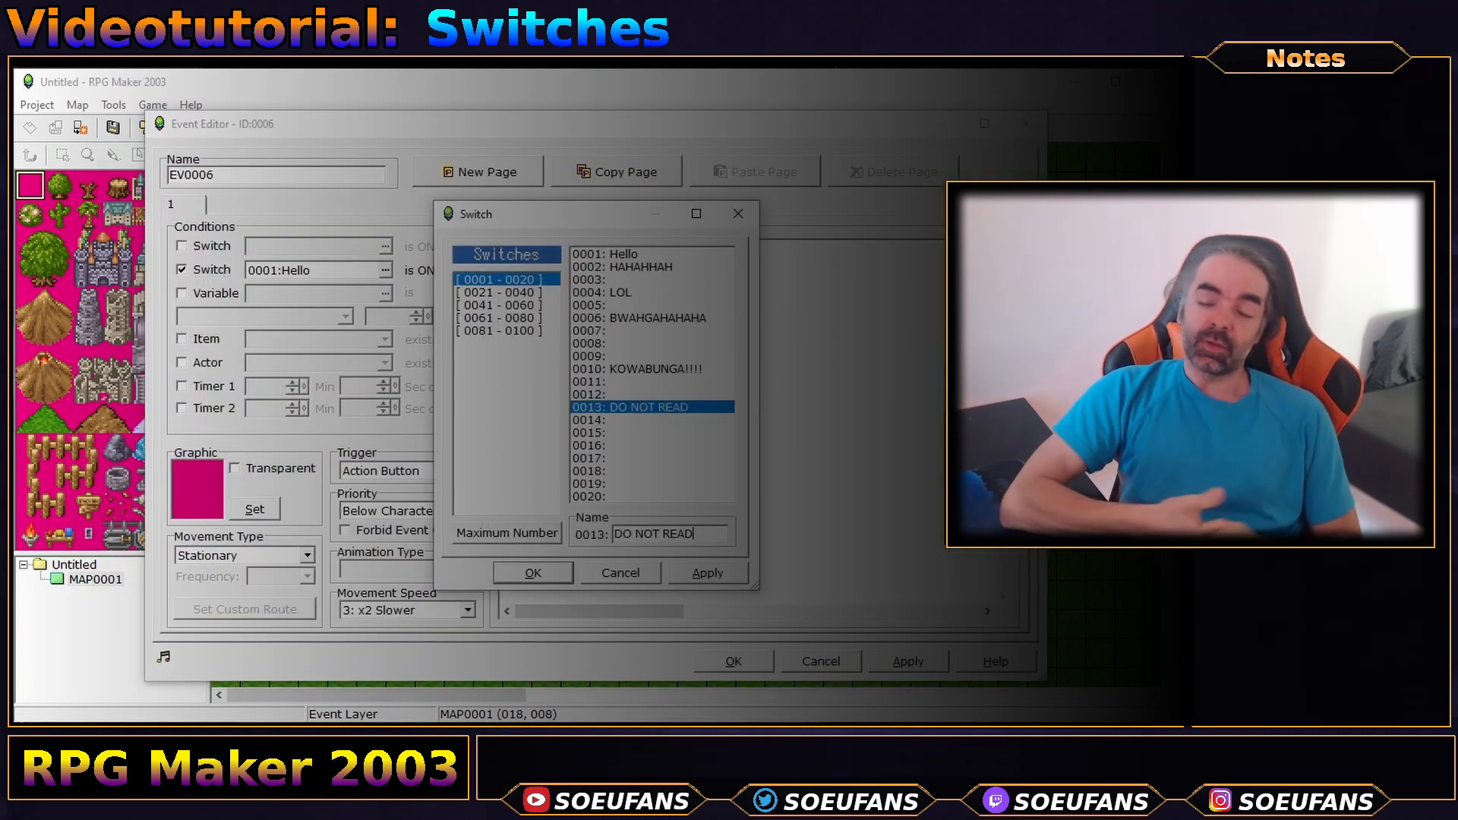
pyautogui.click(533, 573)
# - Add another condition to the (018, 008) event using switch 0014, named I WRITE IT !!!!!, and save the event
pyautogui.click(212, 246)
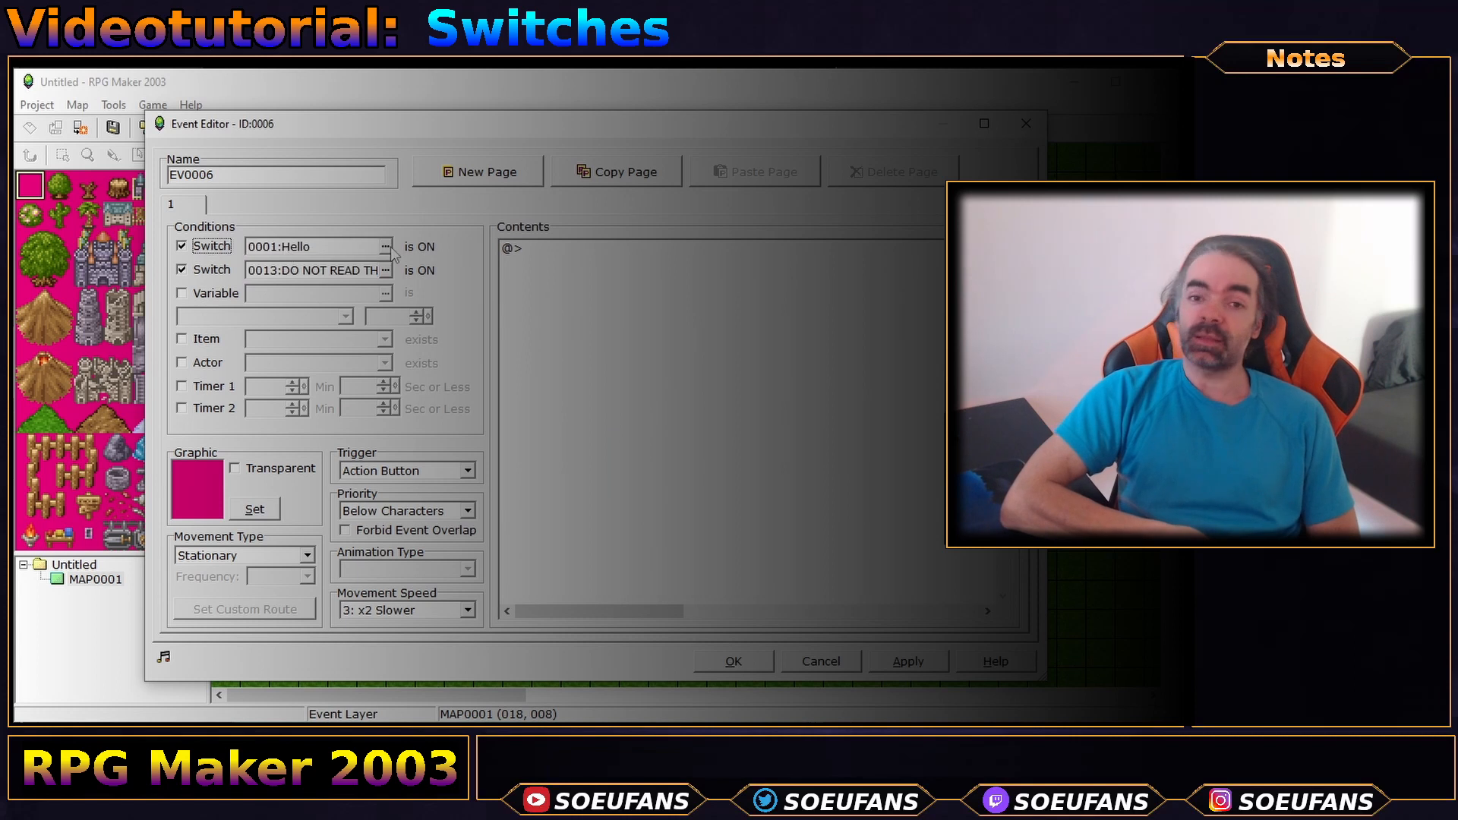
pyautogui.click(386, 270)
pyautogui.click(651, 420)
pyautogui.click(672, 534)
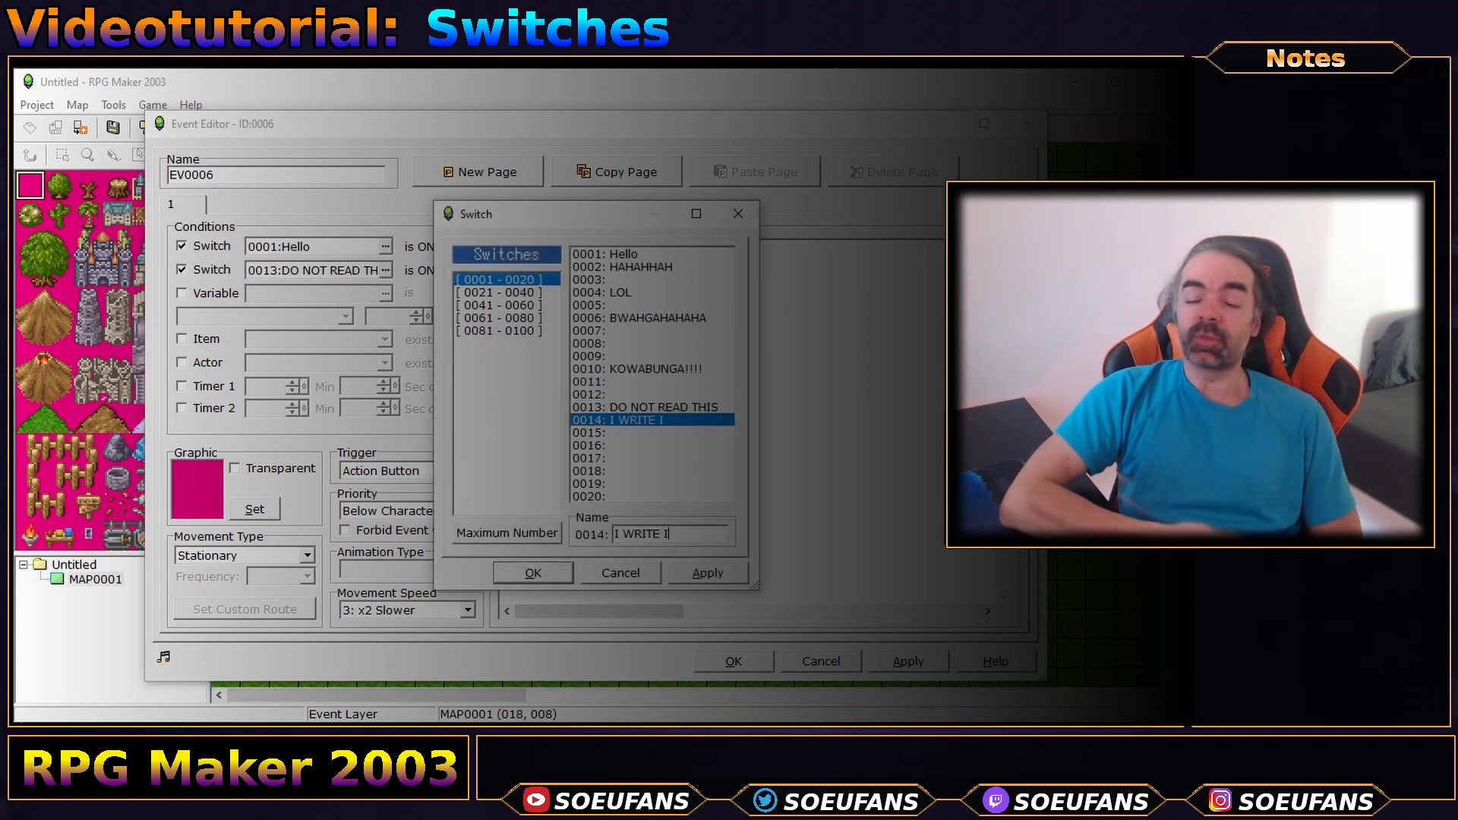
pyautogui.click(528, 578)
pyautogui.click(734, 661)
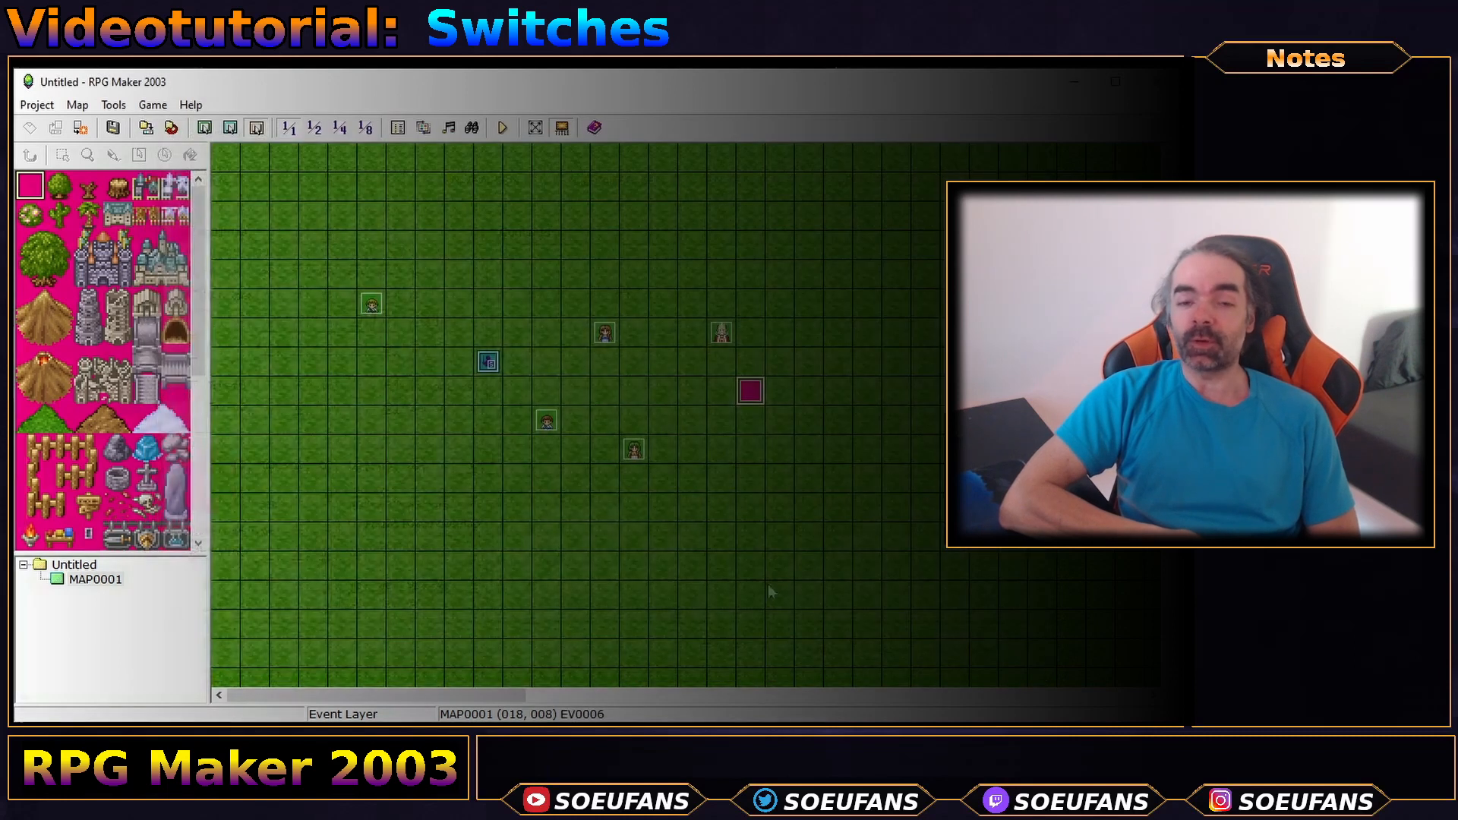
# - Create an event at (014, 008) with a condition on switch 0019, named COME ON
pyautogui.doubleClick(635, 391)
pyautogui.click(215, 271)
pyautogui.click(386, 271)
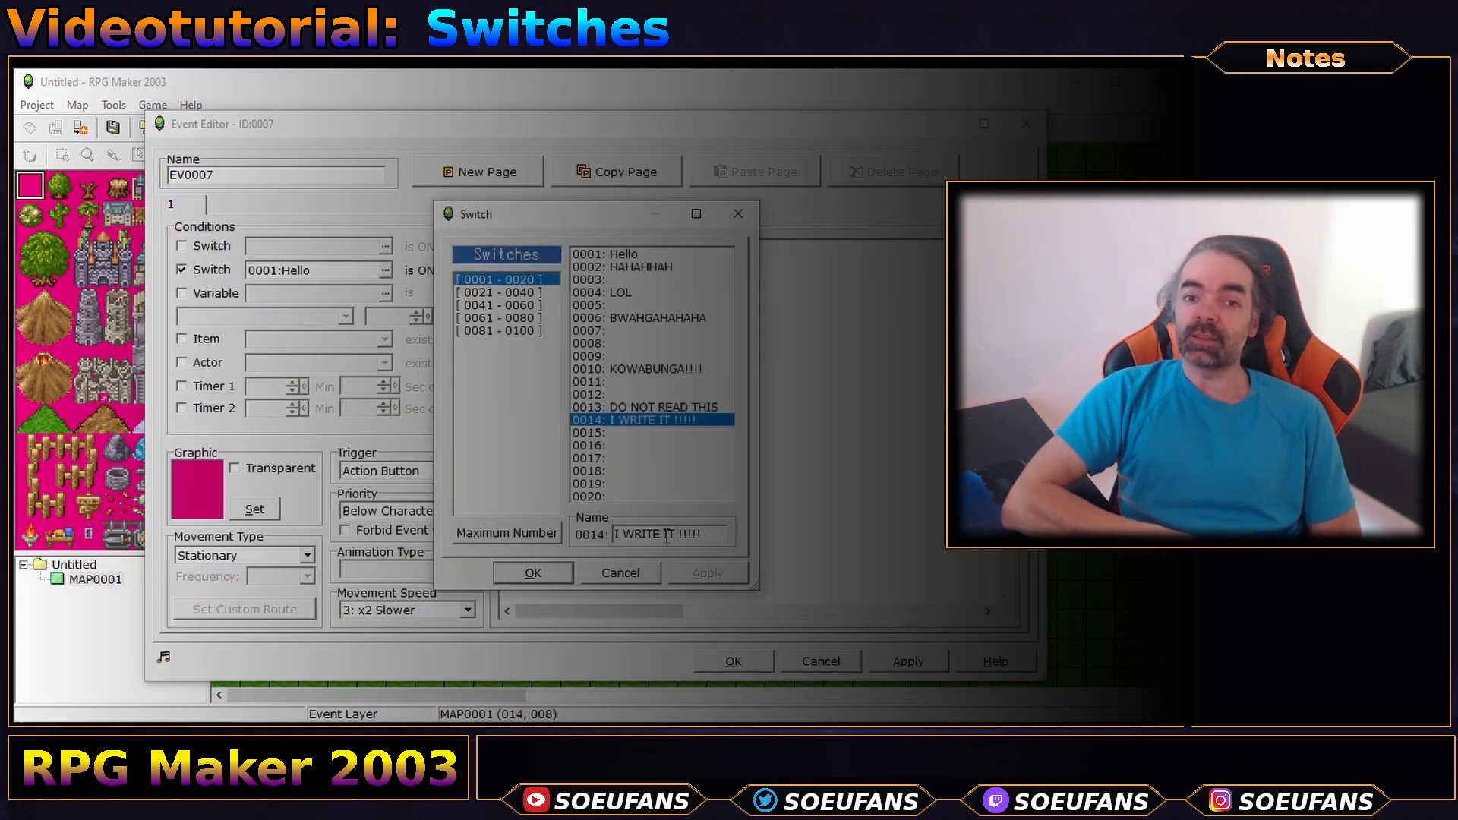
pyautogui.click(652, 484)
pyautogui.click(657, 533)
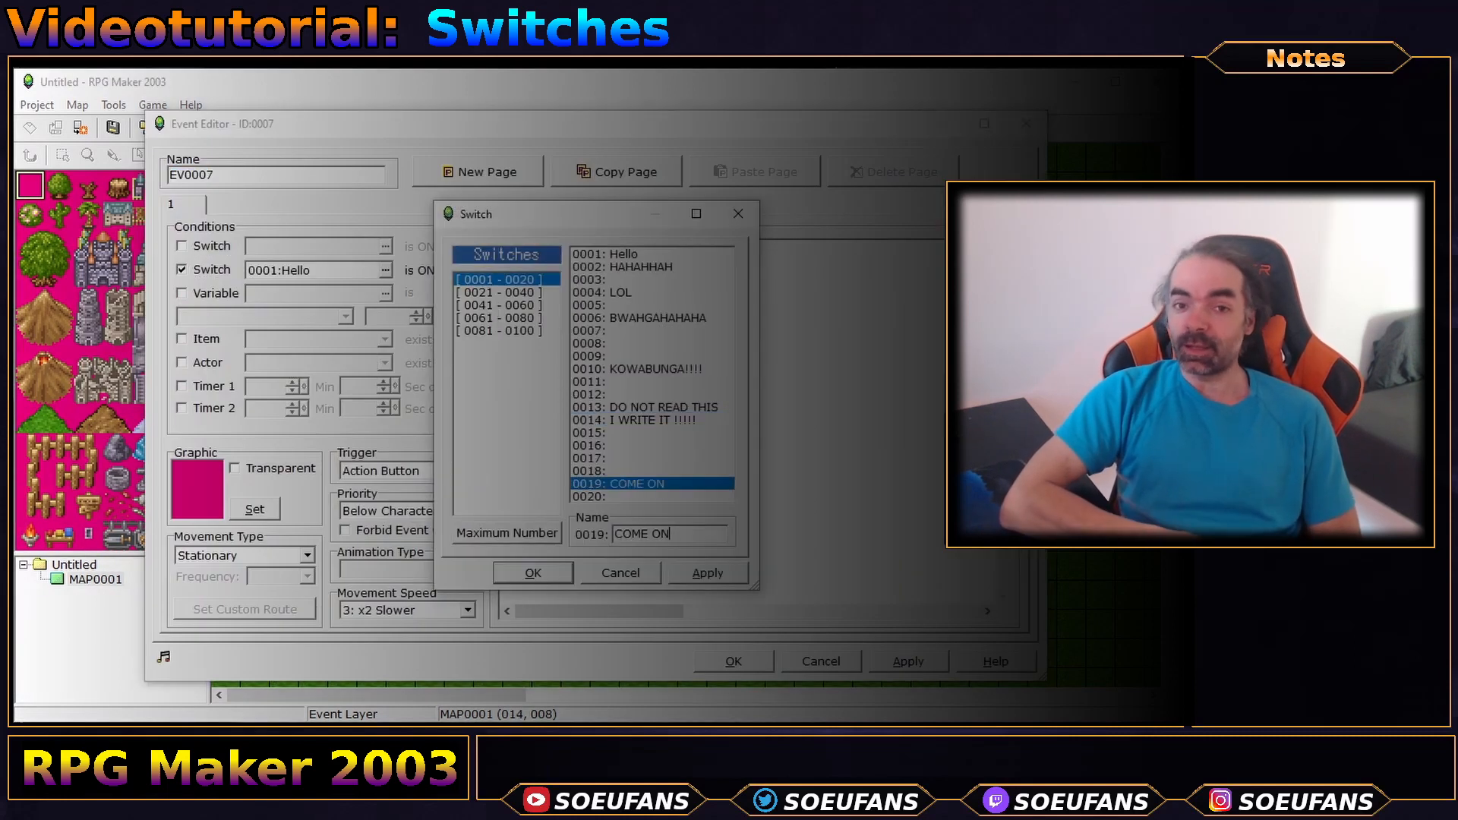
pyautogui.click(533, 573)
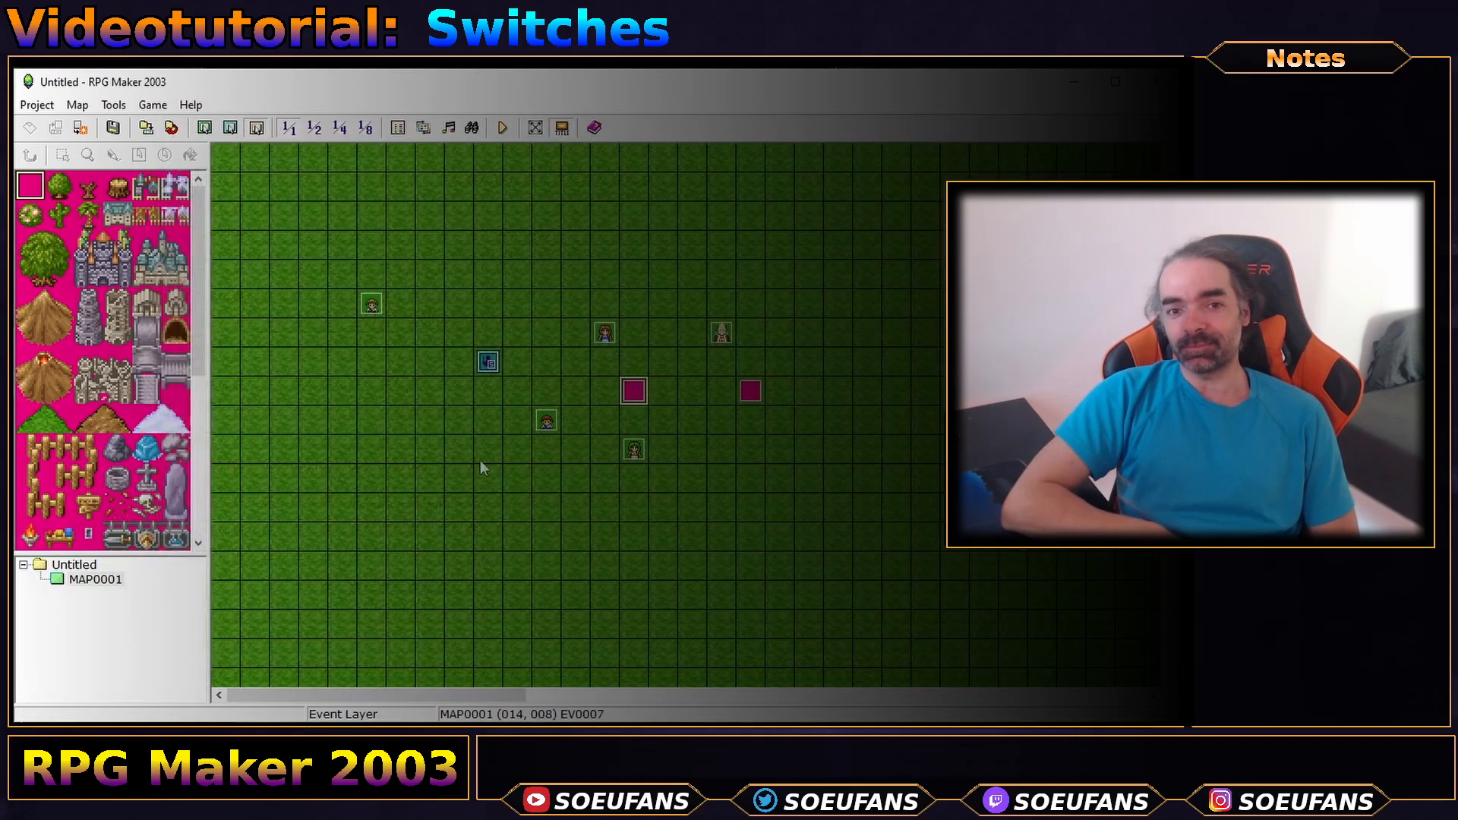